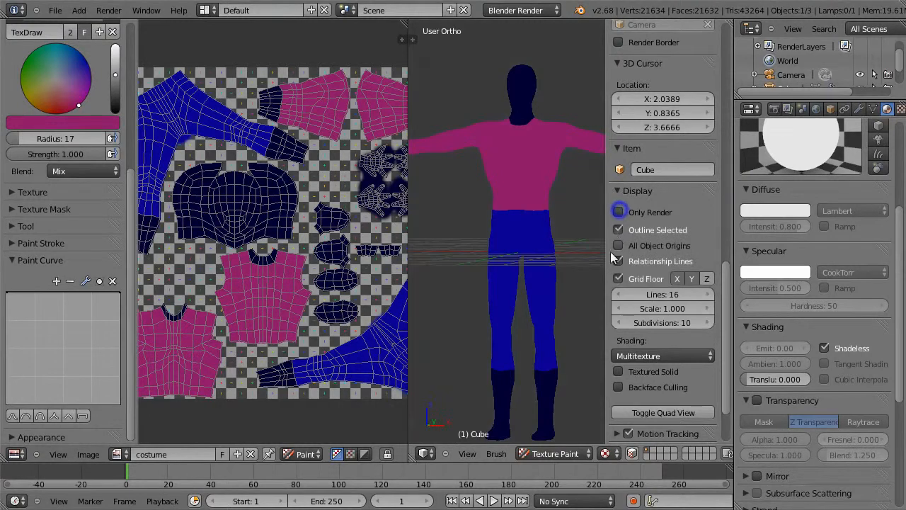
- In front view, display the body's wire with all edges drawn, and enable Optimal Display on its subdivision surface modifier
key("KP_1")
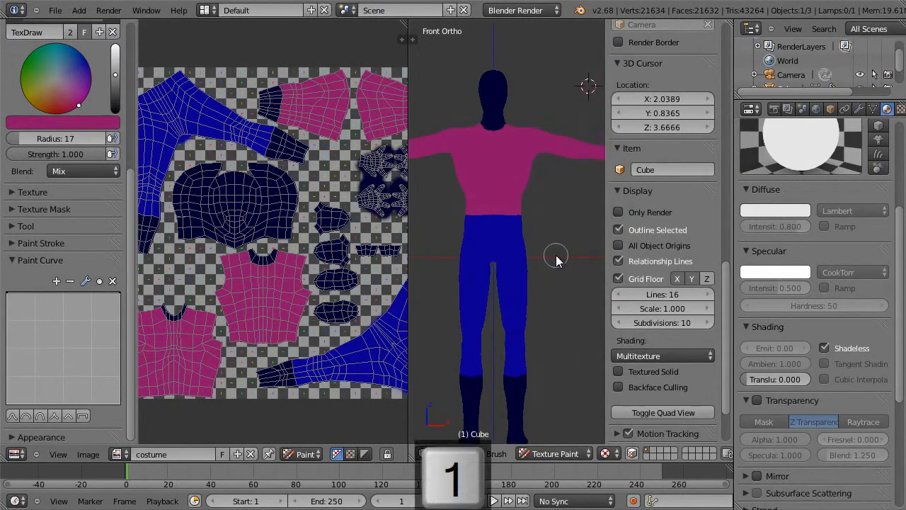
left_click(830, 109)
scroll(899, 330, "down", 5)
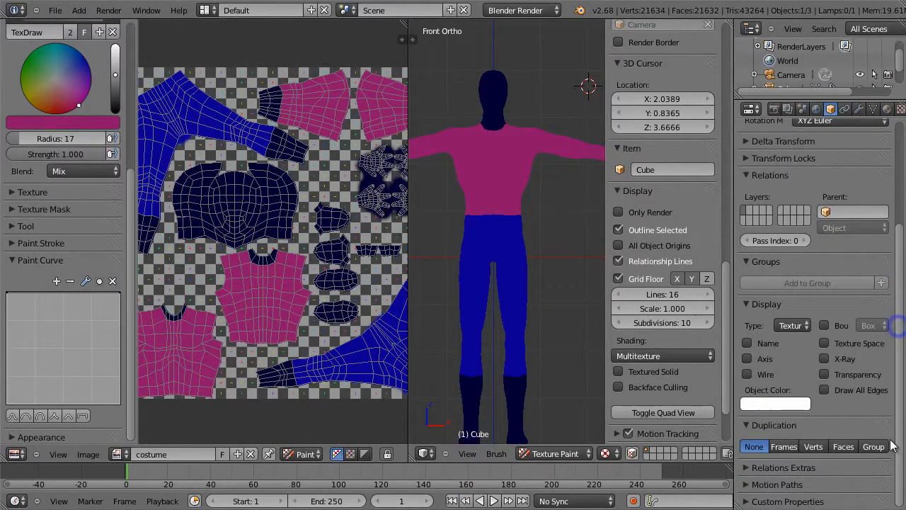
left_click(764, 372)
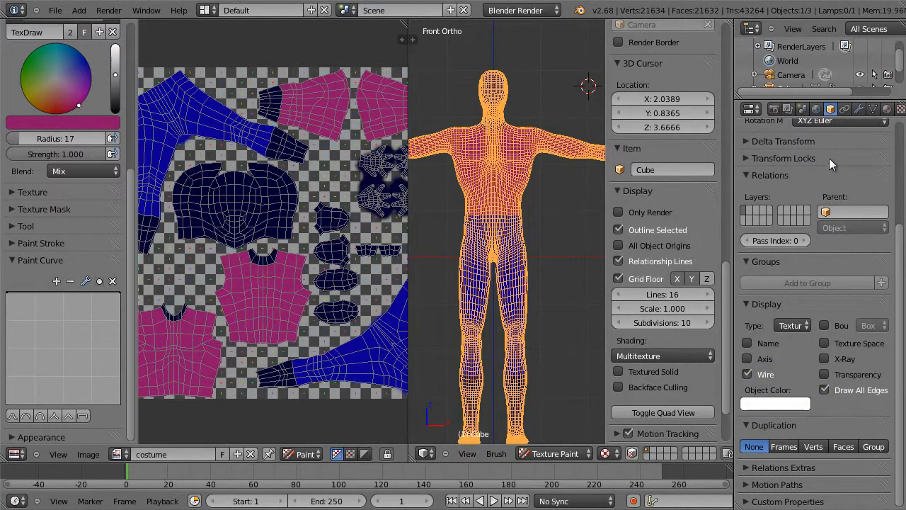
left_click(859, 108)
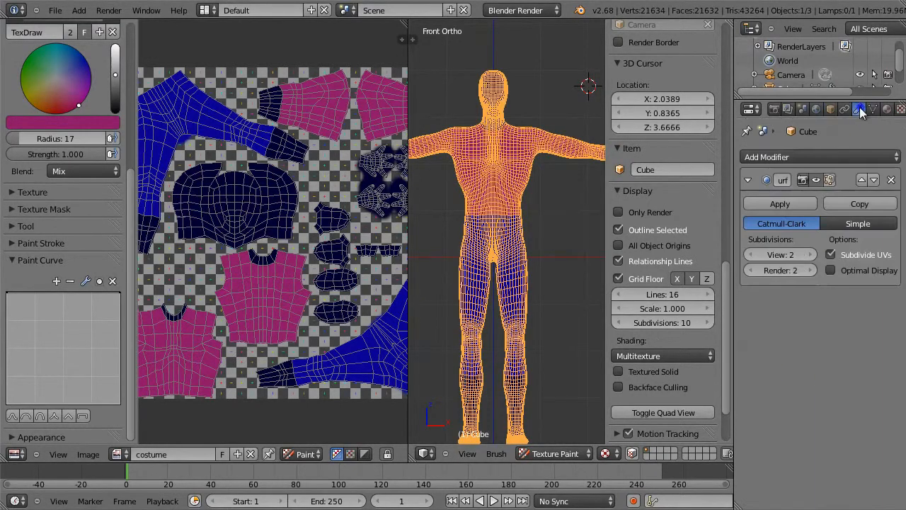
left_click(831, 270)
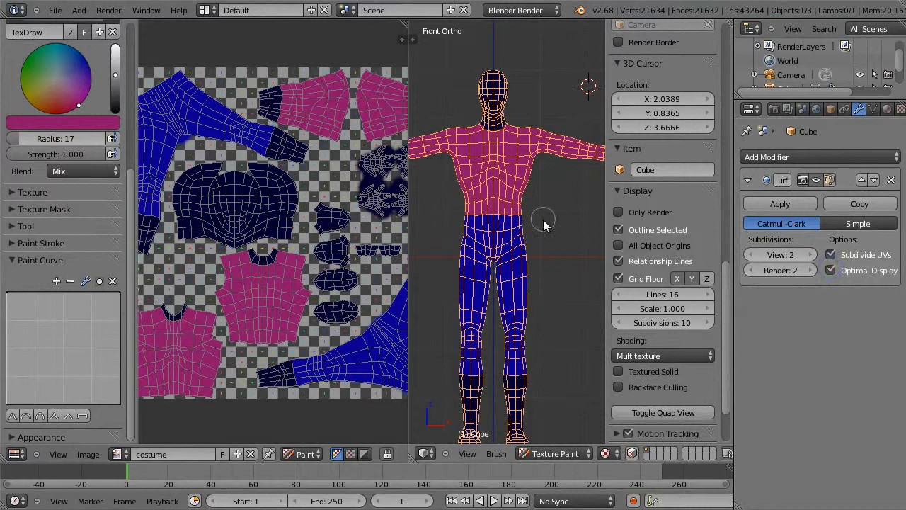
- Maximize the 3D view with its tool shelf shown, framing the figure's head and chest from the front
key("shift+space")
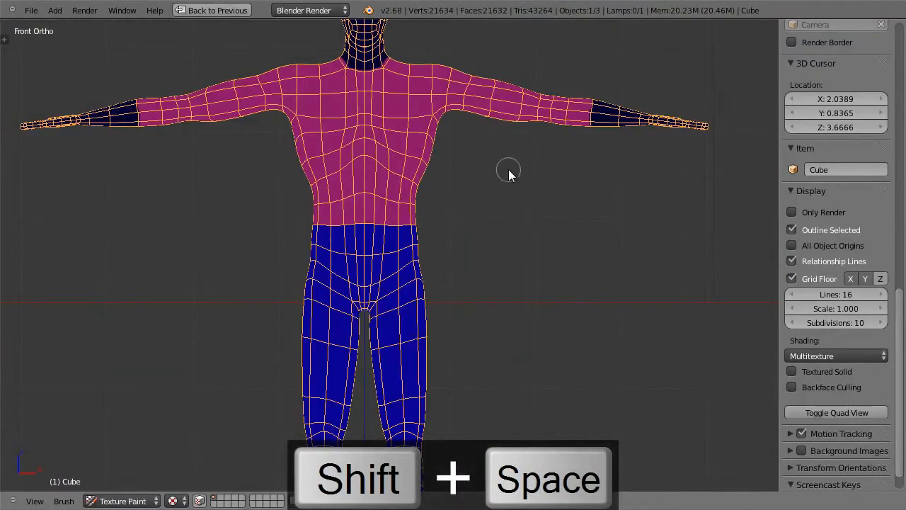
middle_click_drag(507, 177, 530, 303, "shift")
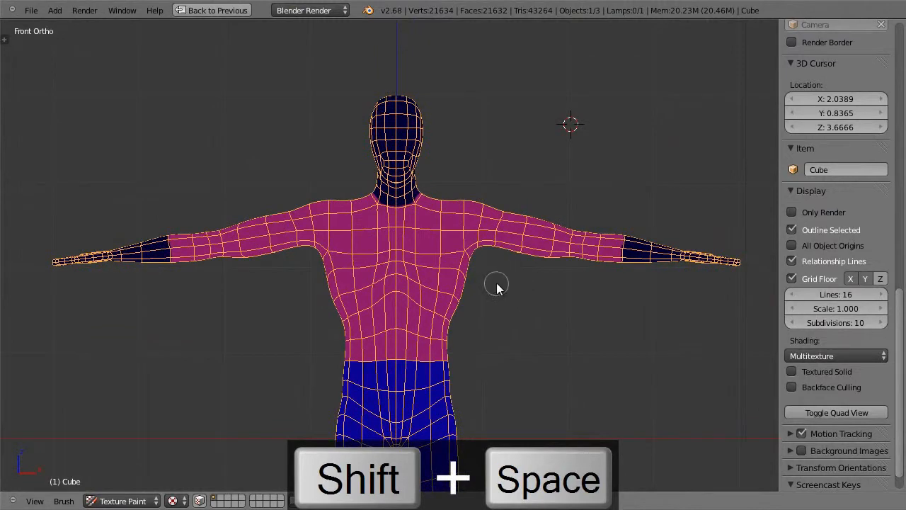
key("t")
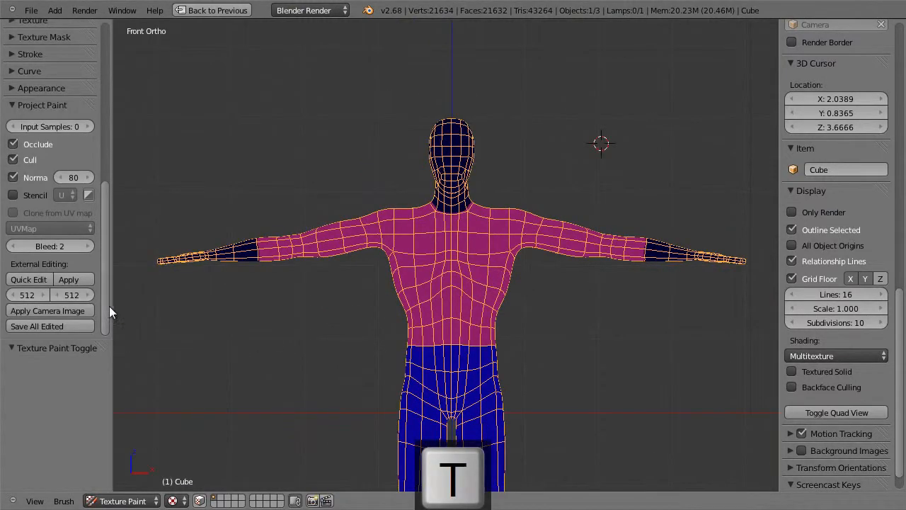
scroll(601, 330, "up", 5)
middle_click_drag(718, 229, 677, 304, "ctrl")
middle_click_drag(698, 273, 694, 295, "shift")
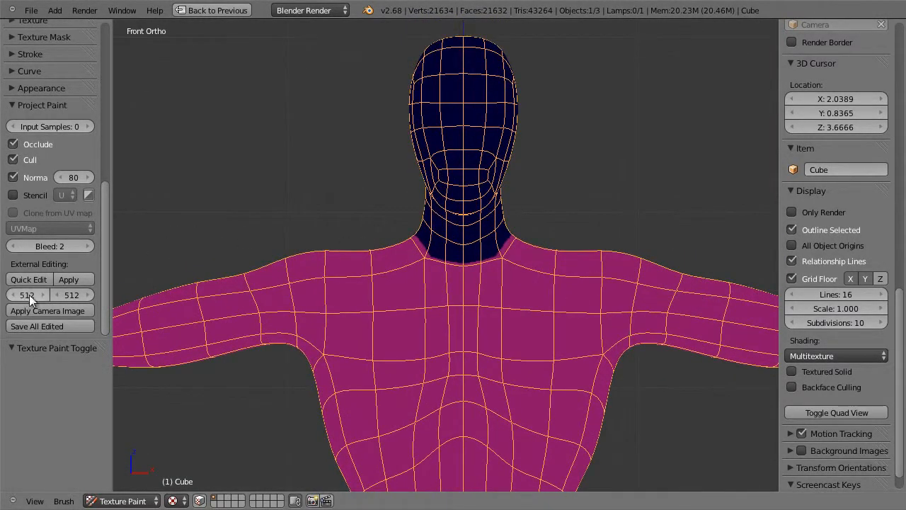
- Set the external editing image size for Project Paint to 1024 by 1024
type("1024")
key("Tab")
type("1024")
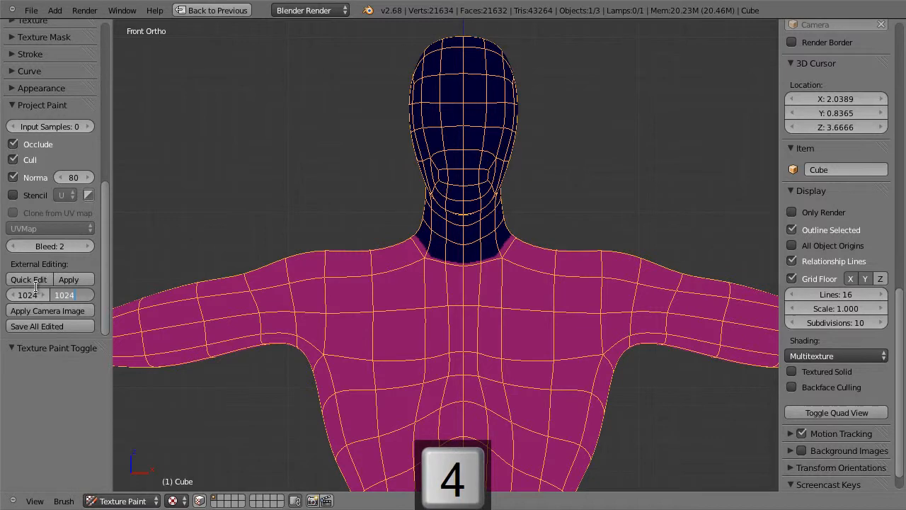
key("Return")
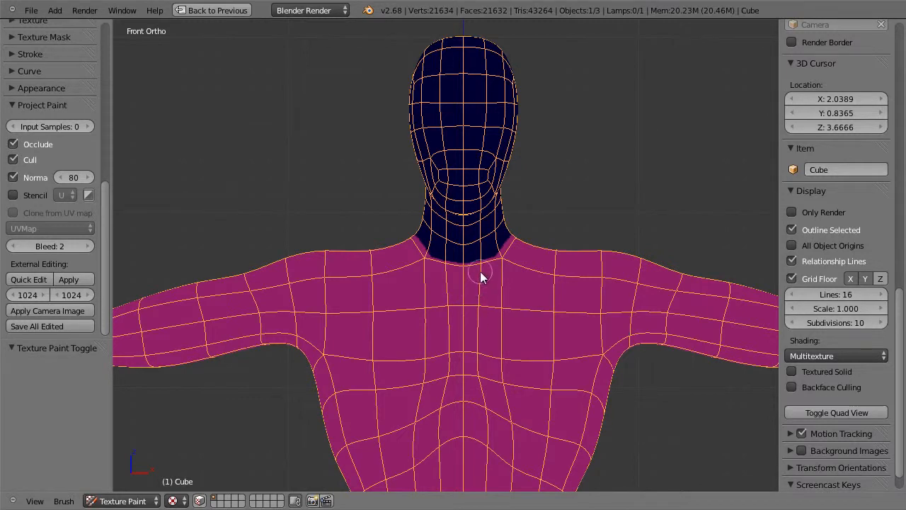
- Check the external image editor path in the file section of the user preferences
left_click(31, 10)
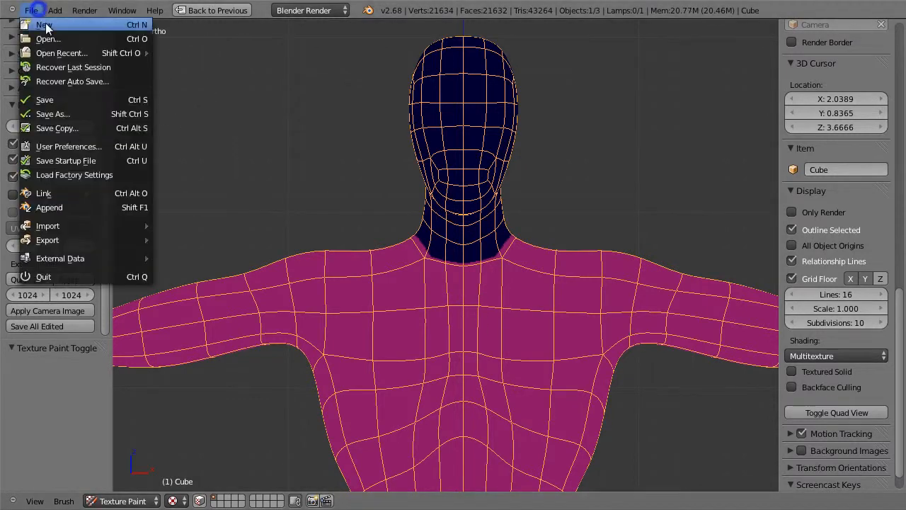
left_click(91, 148)
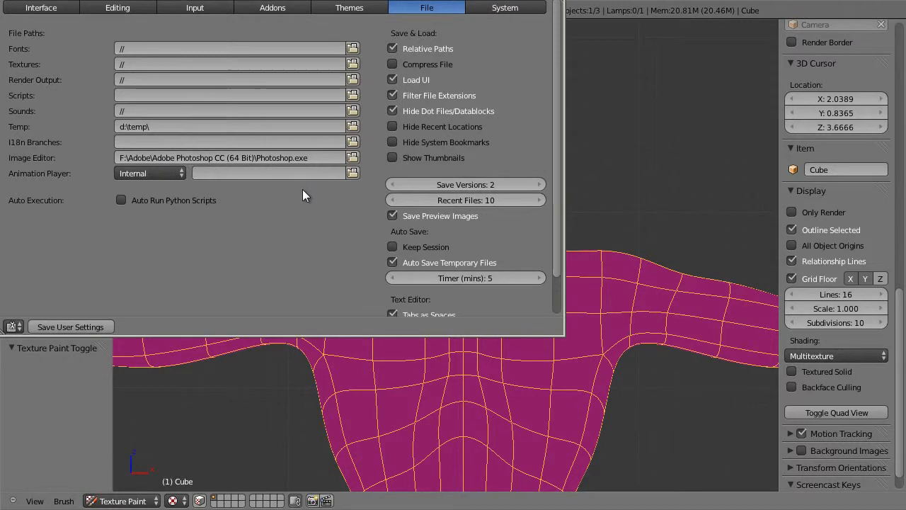
left_click(555, 2)
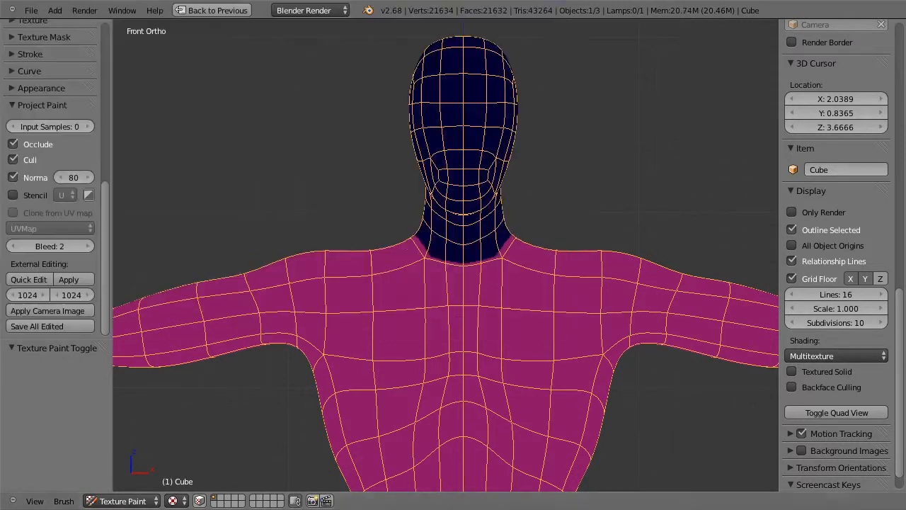
- Send the current view to Photoshop with Quick Edit and add an empty layer above the snapshot for Brush tool painting
left_click(33, 279)
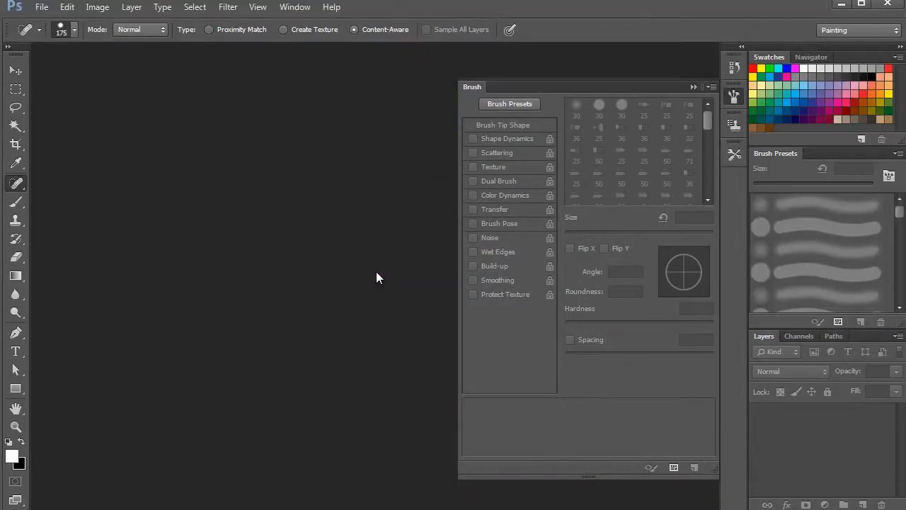
left_click(693, 86)
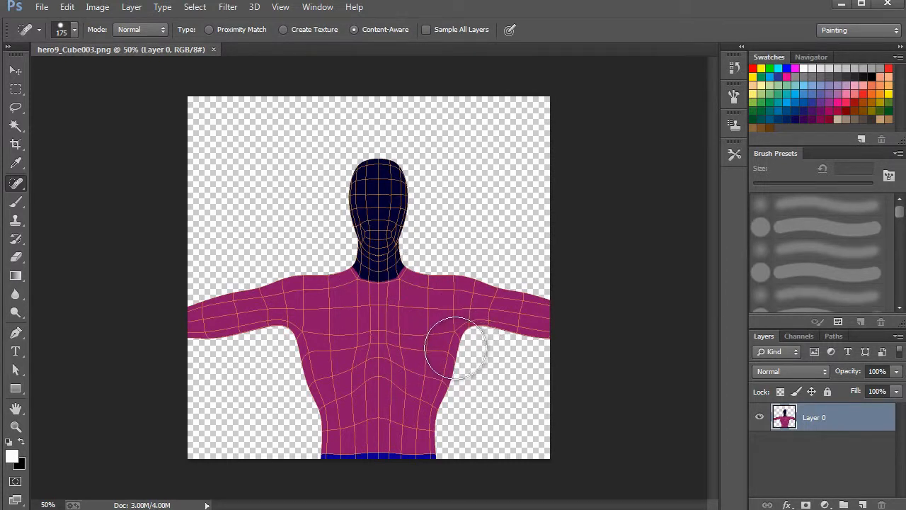
left_click(17, 202)
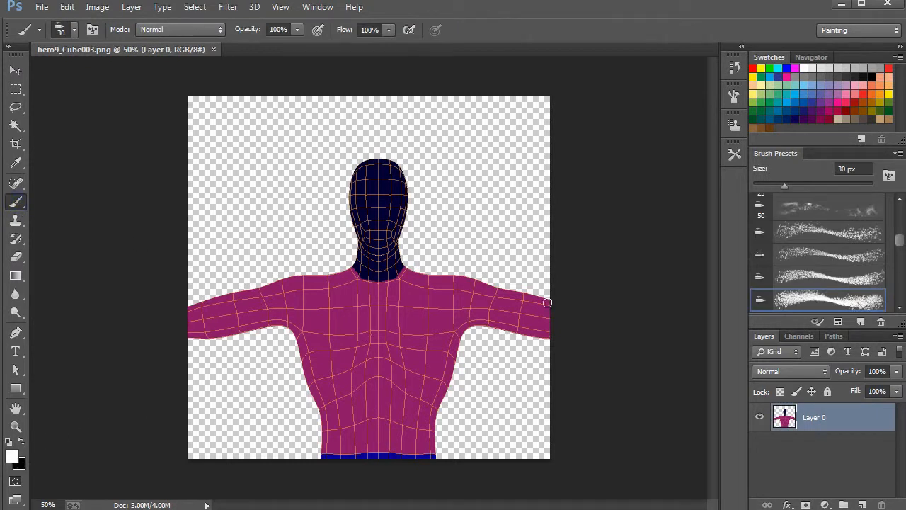
left_click(863, 504)
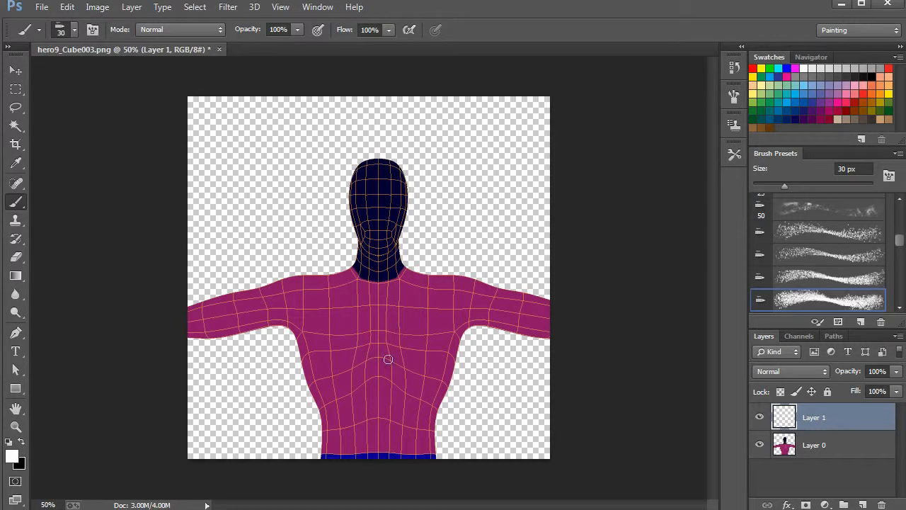
- Choose the hard round brush tip with 100% hardness for painting on the new layer
right_click(380, 324)
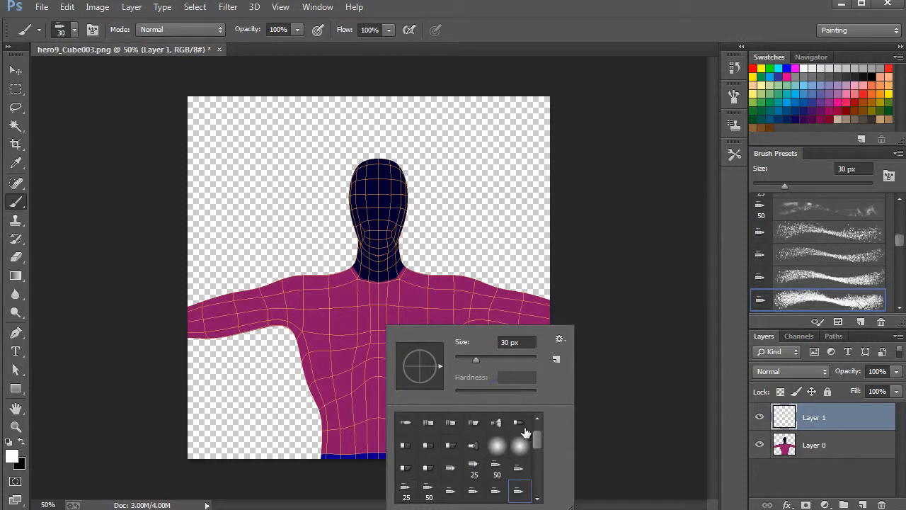
left_click_drag(536, 438, 541, 415)
left_click(430, 424)
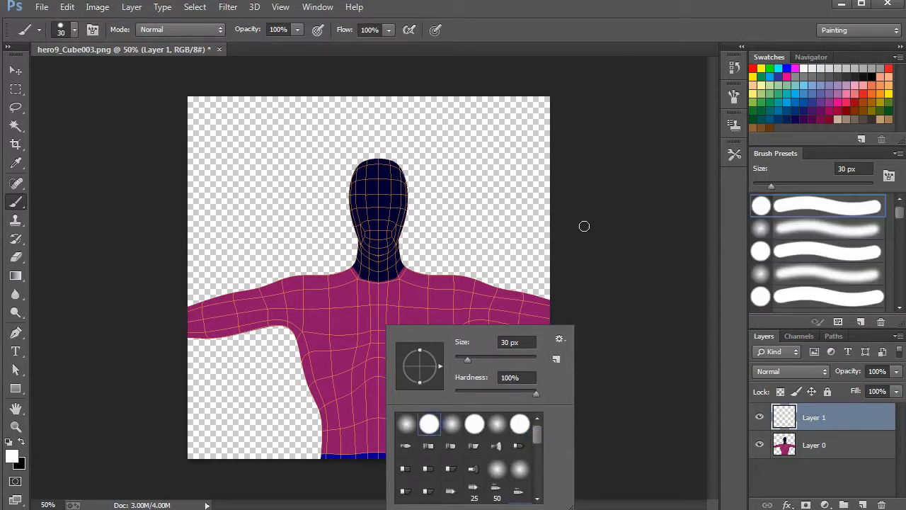
left_click(614, 213)
- Enlarge the brush to 200 px and stamp a white circle on the middle of the chest
key("bracketright")
key("bracketright")
key("bracketright")
key("bracketright")
key("bracketright")
key("bracketright")
key("bracketright")
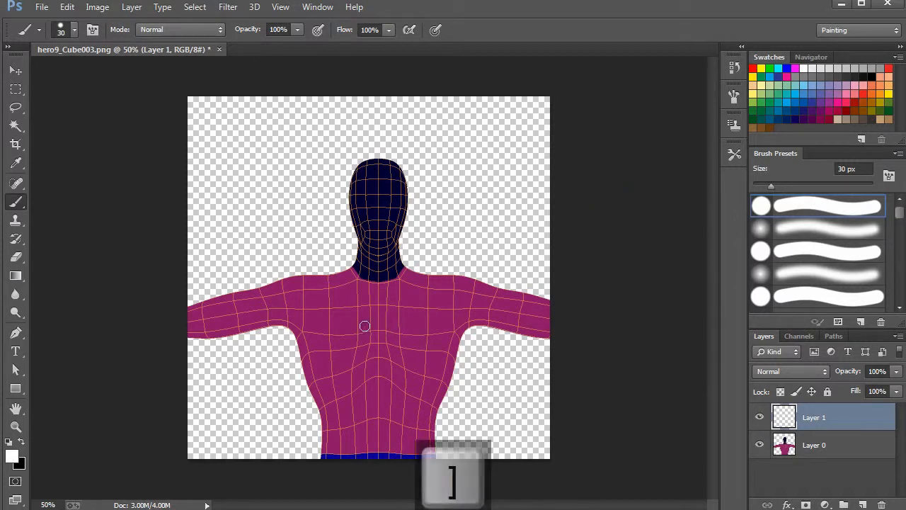
key("bracketright")
key("bracketright")
key("bracketright")
key("bracketright")
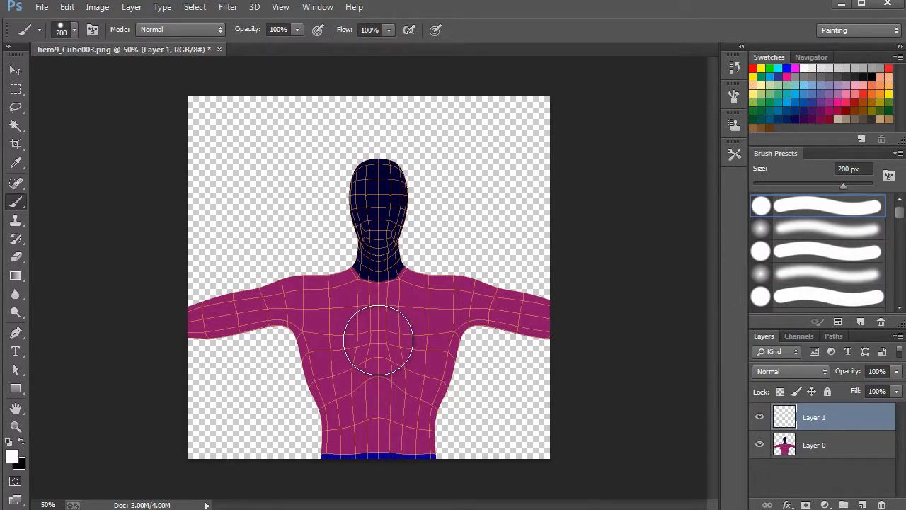
left_click(378, 339)
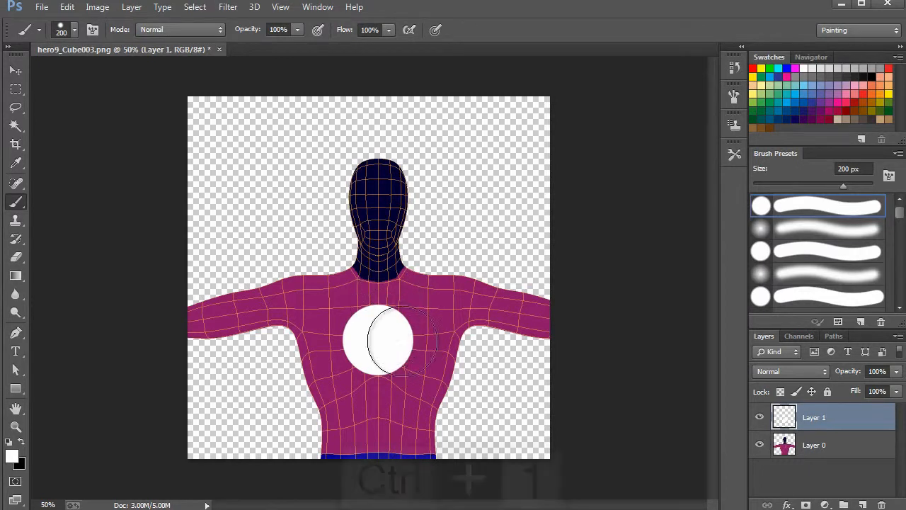
- Reduce the brush to 50 px and stamp two white circles on the face as eyes
key("ctrl+1")
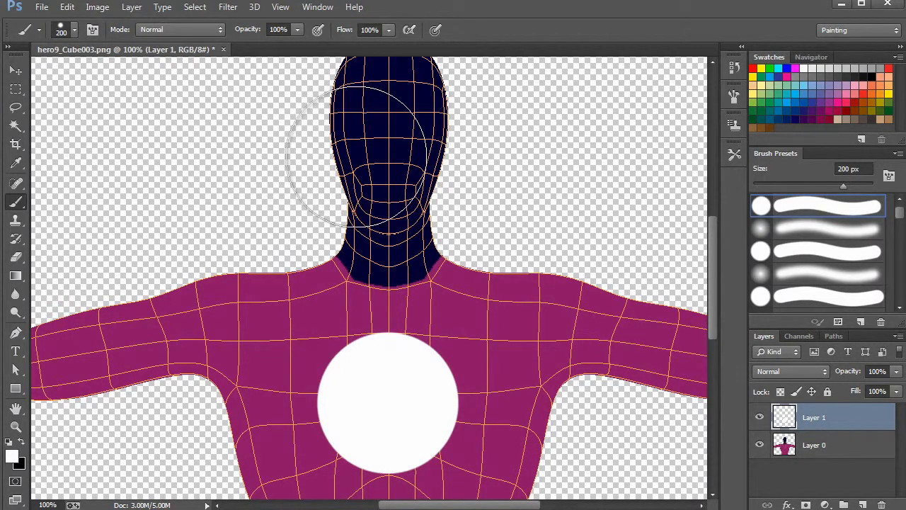
key("bracketleft")
key("bracketleft")
key("bracketleft")
key("bracketleft")
key("bracketleft")
key("bracketleft")
key("bracketleft")
key("bracketleft")
key("bracketleft")
key("bracketleft")
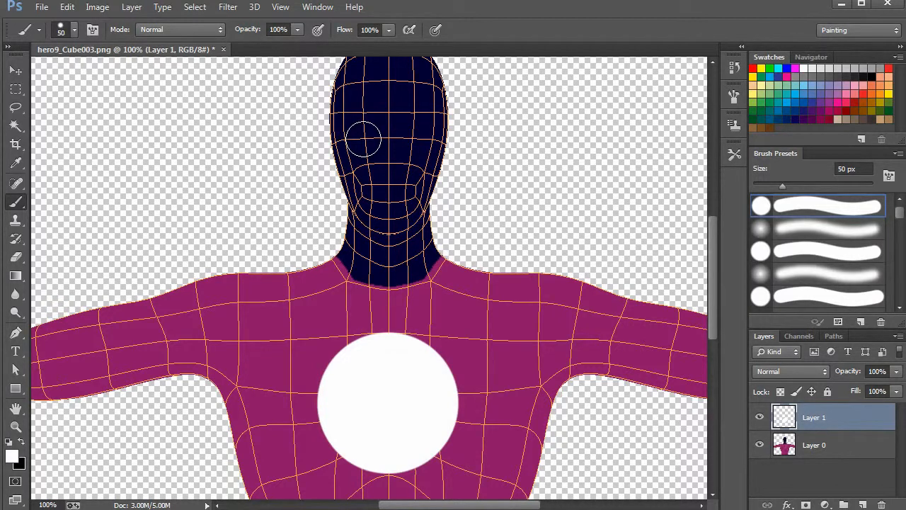
key("bracketright")
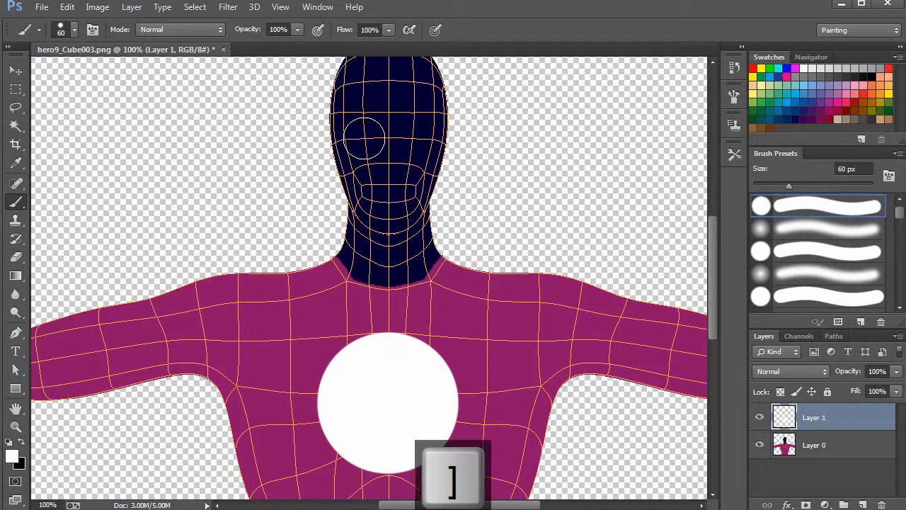
key("bracketleft")
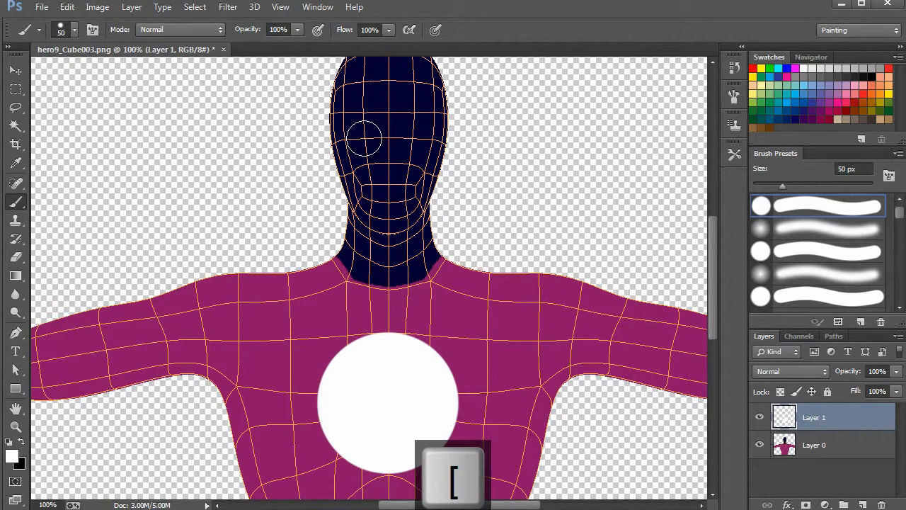
left_click(364, 139)
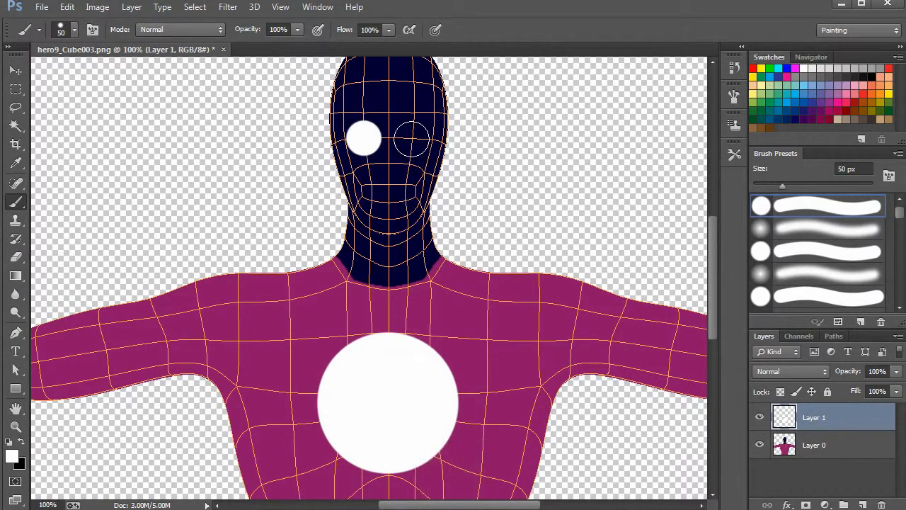
left_click(414, 138)
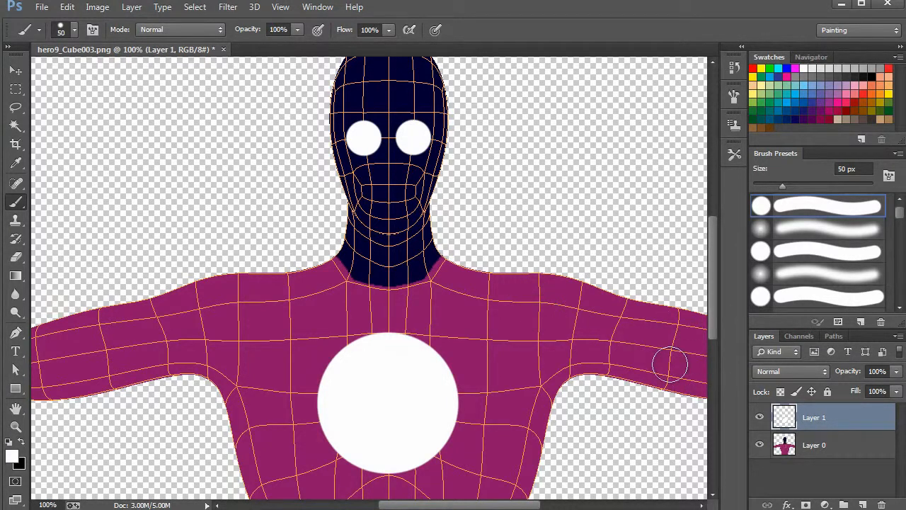
- Delete Layer 0 with the body snapshot, leaving only the painted circles layer
left_click(847, 446)
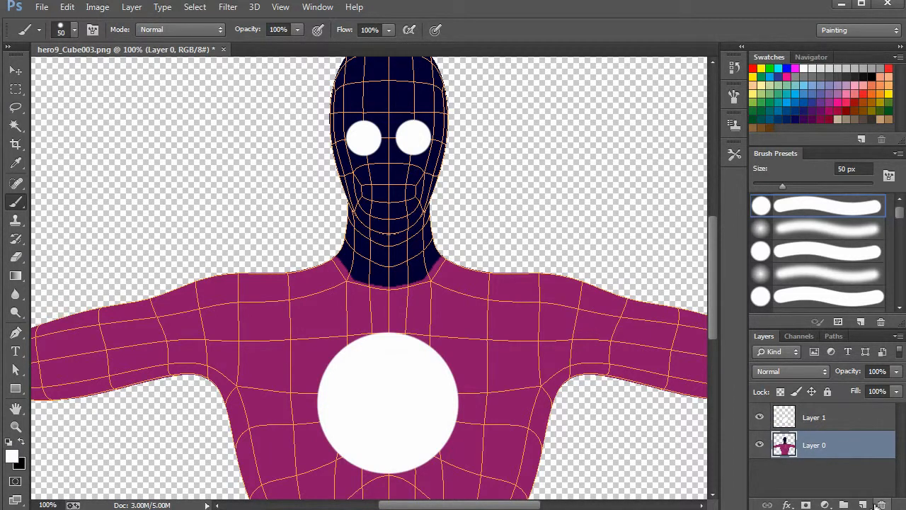
left_click(880, 504)
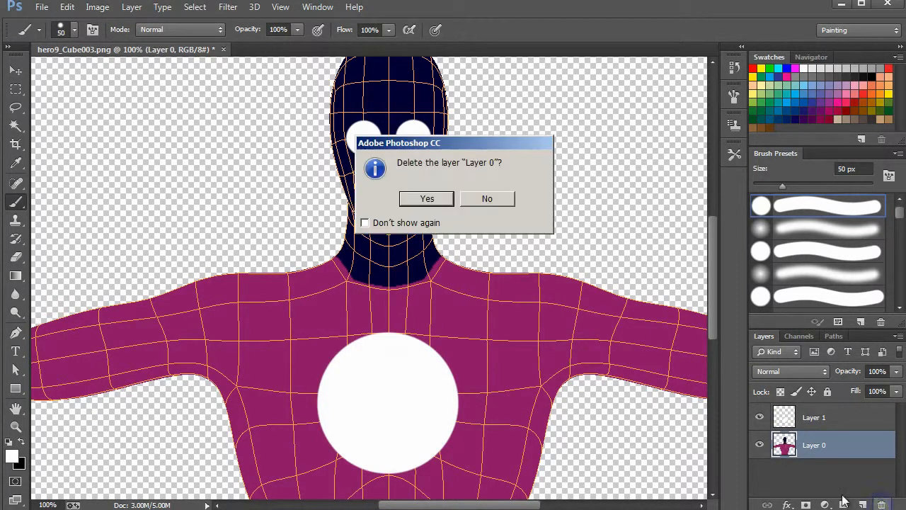
left_click(433, 199)
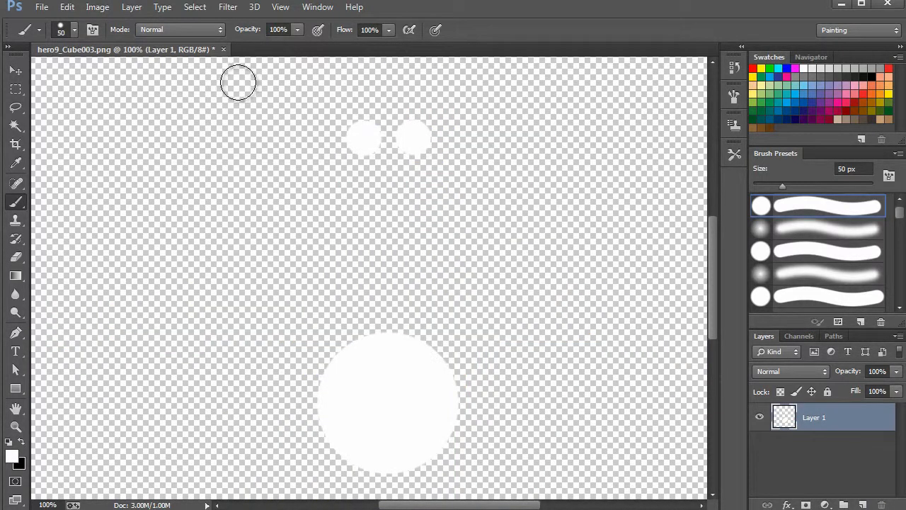
- Save and close hero9_Cube003.png, and switch back to Blender to apply the edited image to the model
key("ctrl+s")
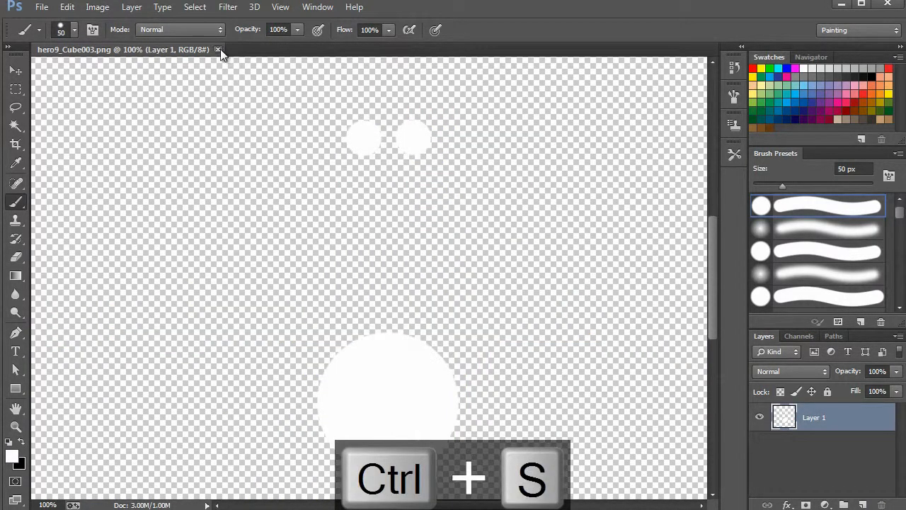
left_click(218, 50)
key("alt+Tab")
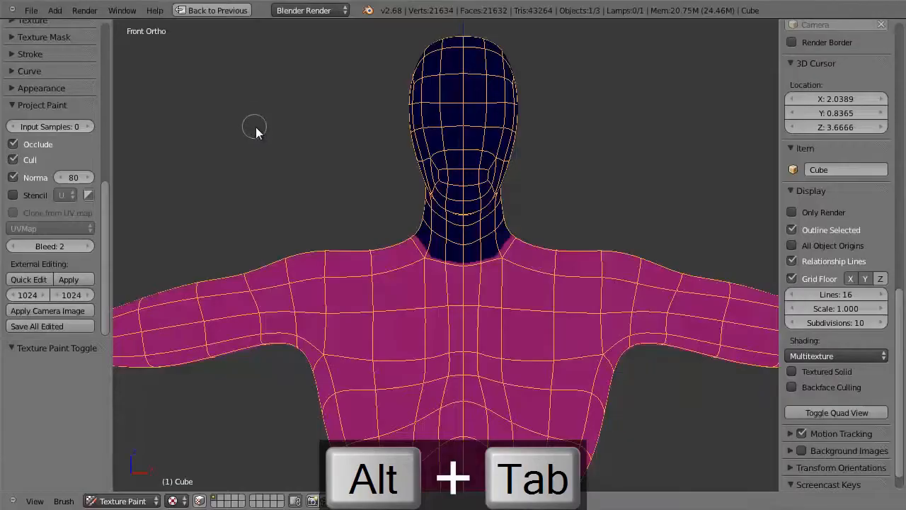
left_click(68, 279)
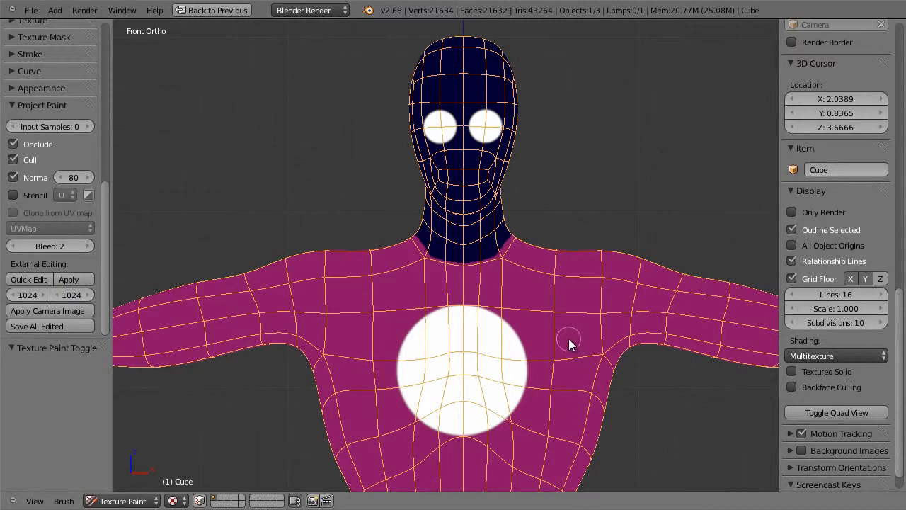
- Save the painted costume texture from the image editor as costume2.png on the Desktop
key("shift+space")
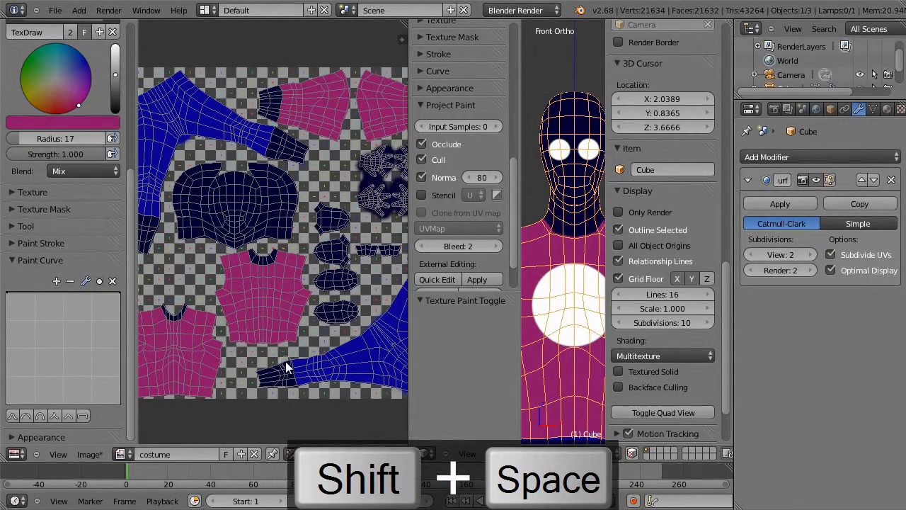
mouse_move(365, 279)
middle_mouse_down()
mouse_move(335, 292)
mouse_move(331, 312)
mouse_move(368, 273)
middle_mouse_up()
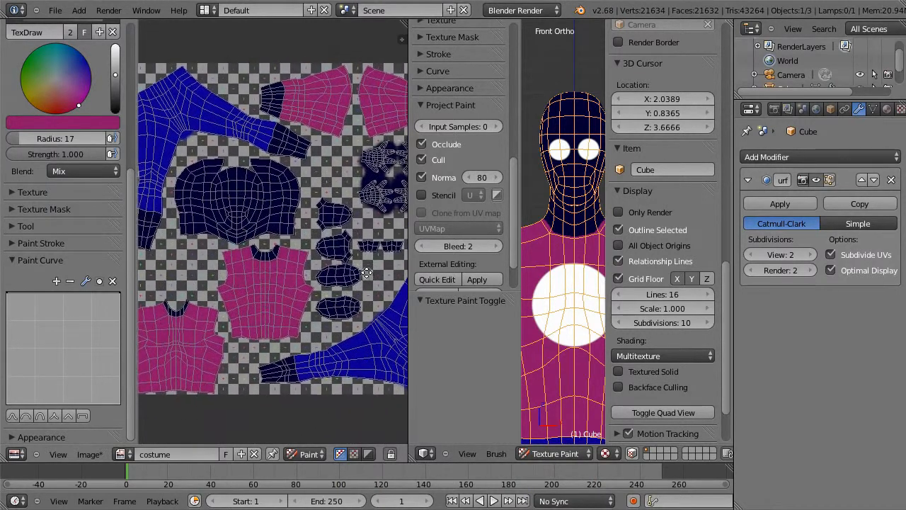
middle_click_drag(322, 313, 343, 320)
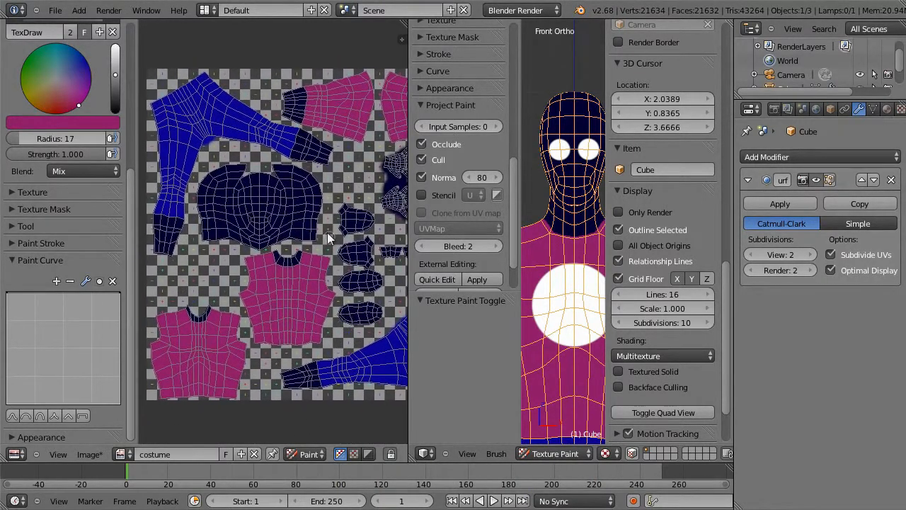
left_click(91, 454)
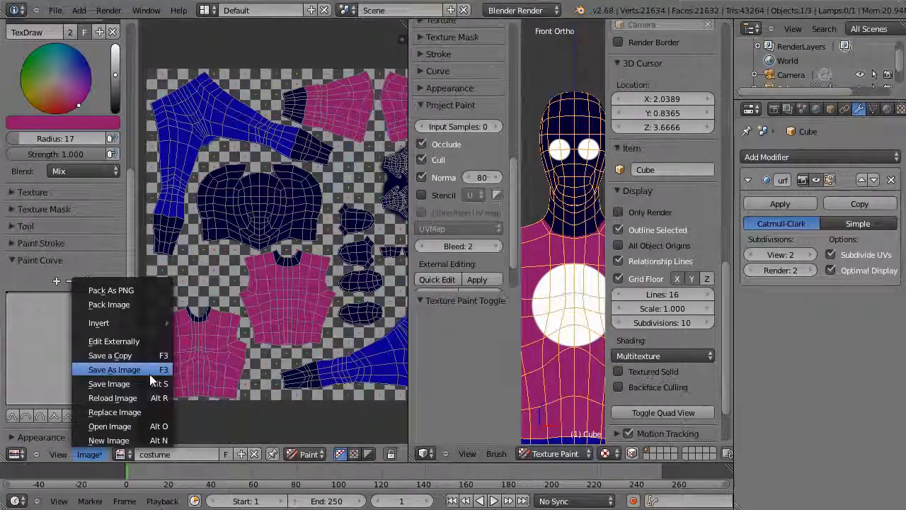
left_click(149, 374)
key("KP_Add")
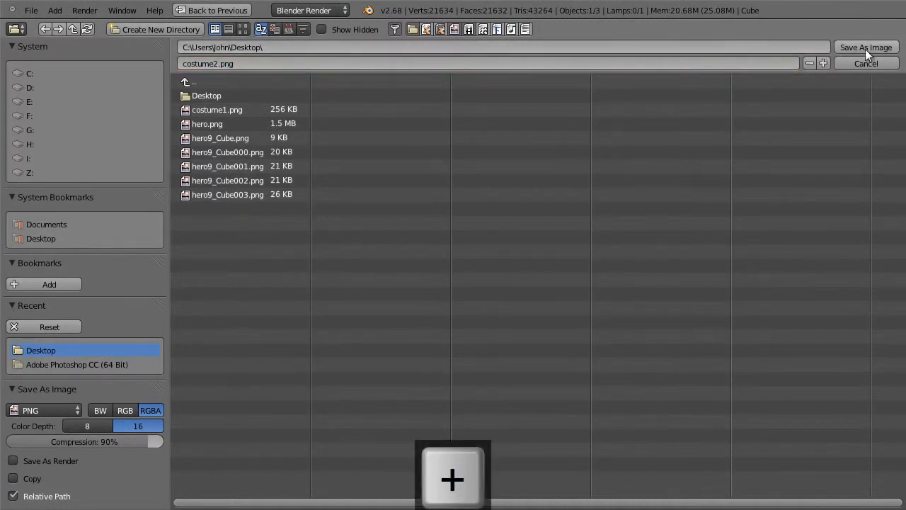
left_click(844, 48)
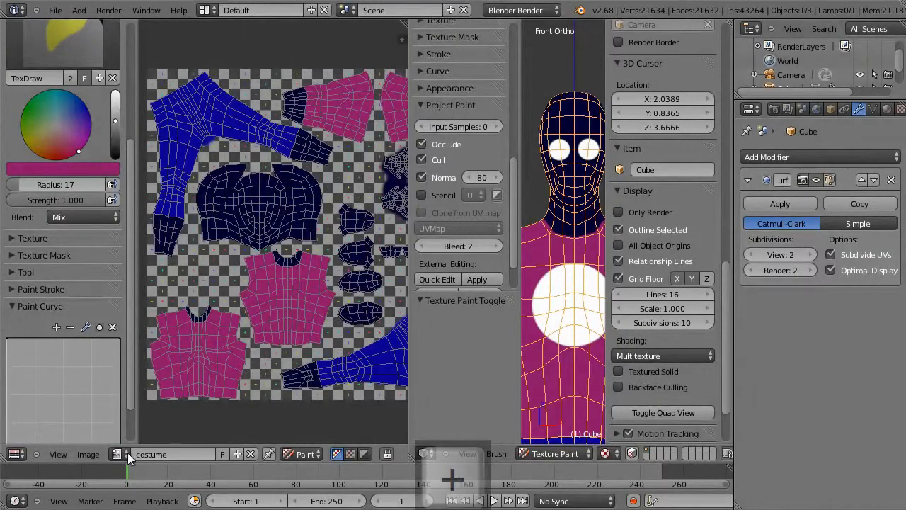
- Reload the costume image in the image editor so it picks up the projected eyes and chest circle
scroll(293, 323, "up", 2)
scroll(253, 324, "down", 2)
key("Tab")
key("Tab")
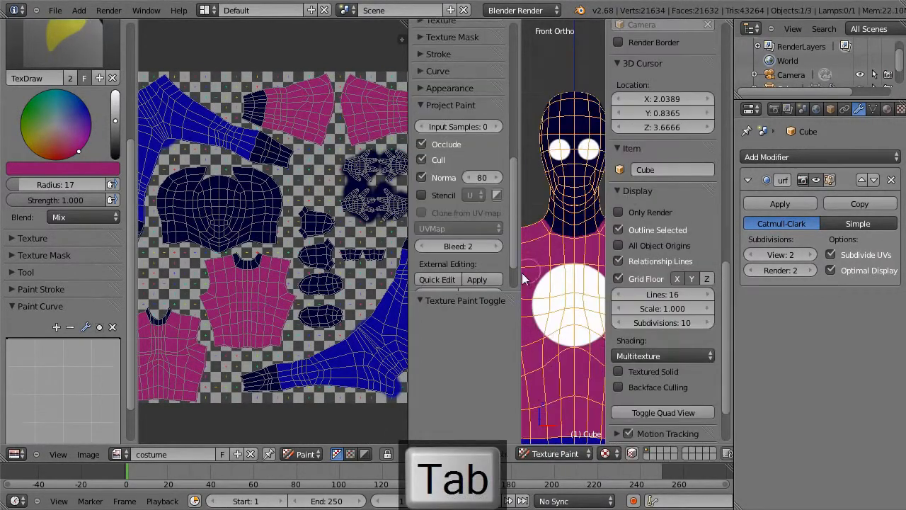
left_click(89, 455)
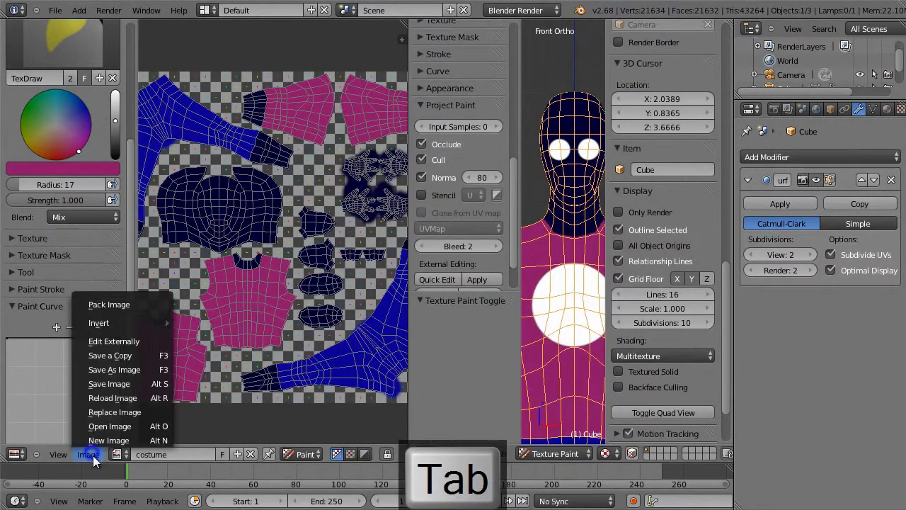
left_click(145, 397)
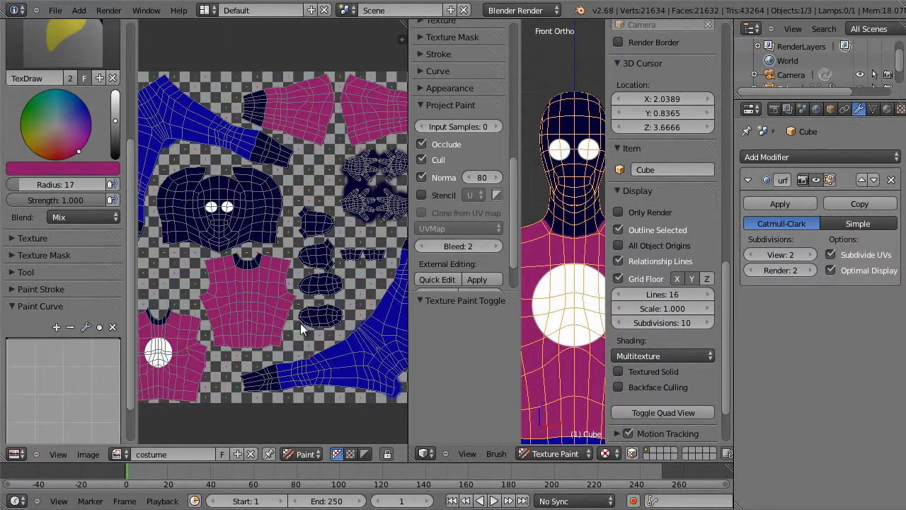
middle_click_drag(374, 266, 344, 269)
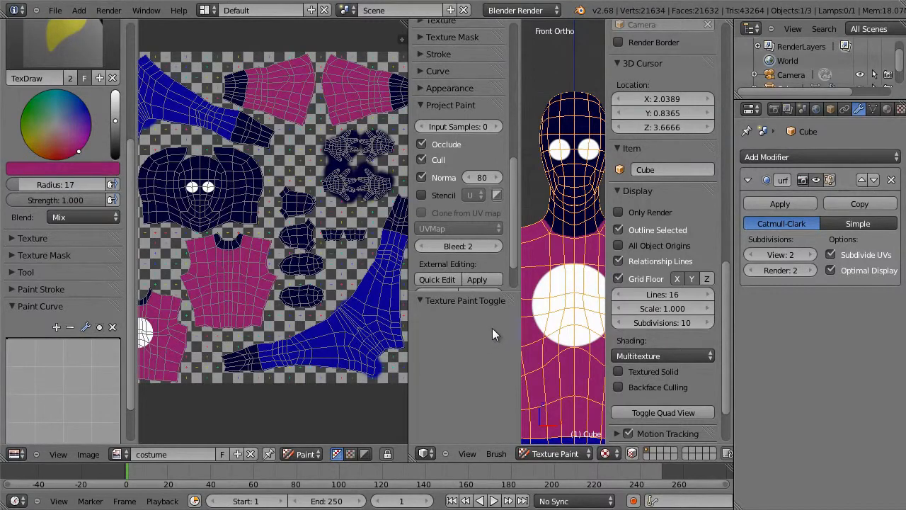
key("shift+space")
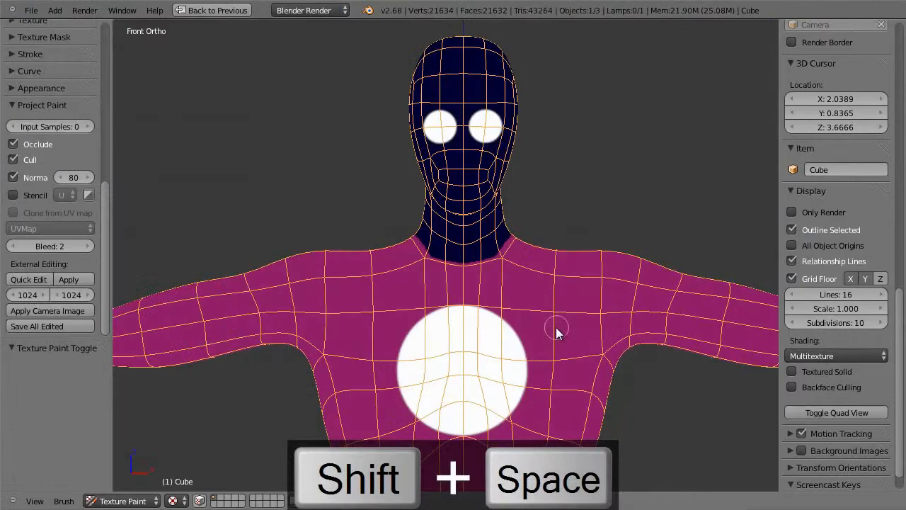
mouse_move(574, 303)
middle_mouse_down()
mouse_move(588, 289)
mouse_move(431, 309)
mouse_move(356, 278)
mouse_move(328, 300)
mouse_move(370, 346)
mouse_move(493, 354)
mouse_move(613, 279)
mouse_move(465, 312)
middle_mouse_up()
key("shift+space")
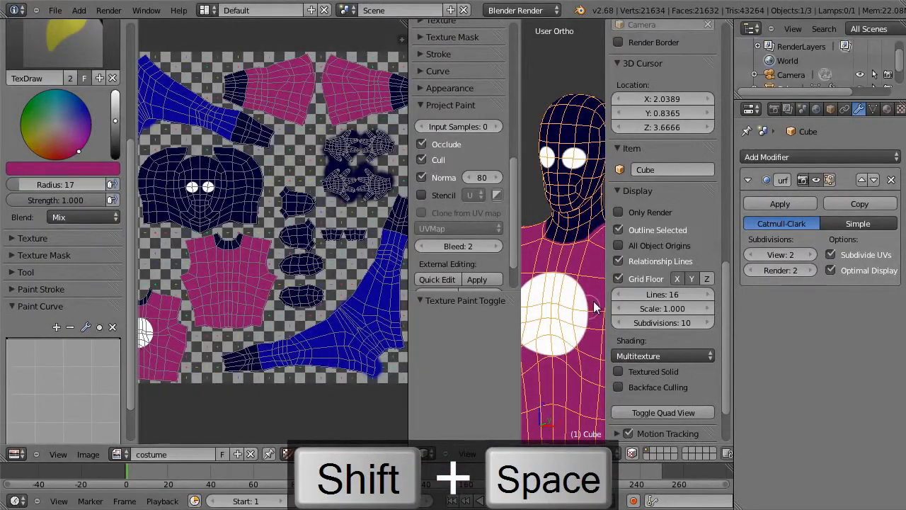
key("Tab")
key("Tab")
key("Tab")
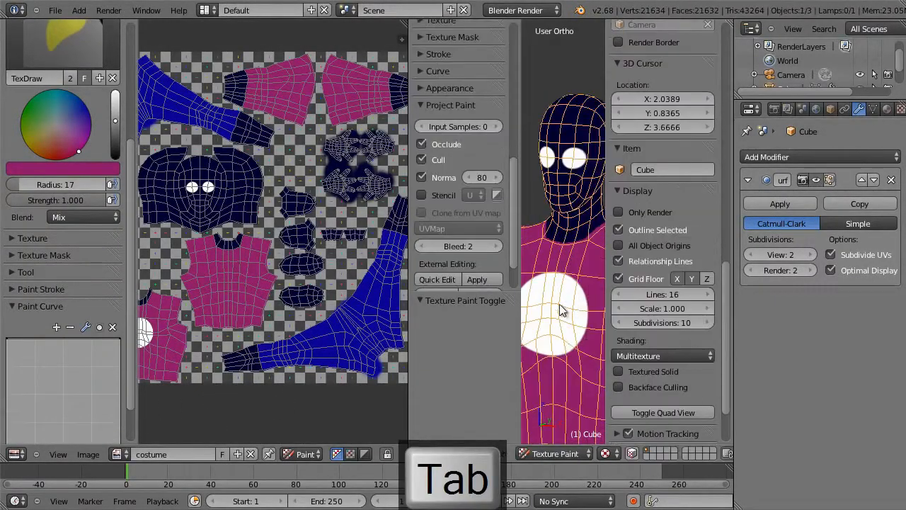
- Show the hero.png reference in the image editor and examine it enlarged for the costume's remaining details
left_click(118, 453)
left_click(163, 322)
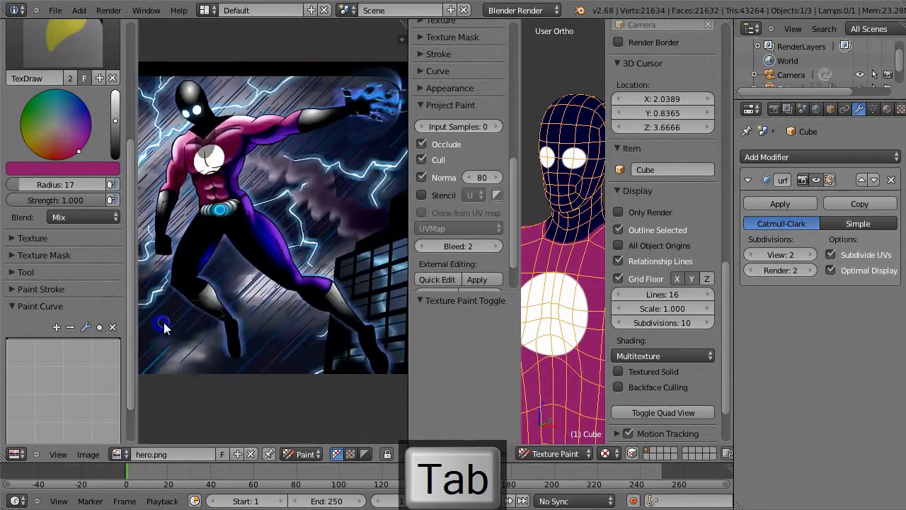
key("shift+space")
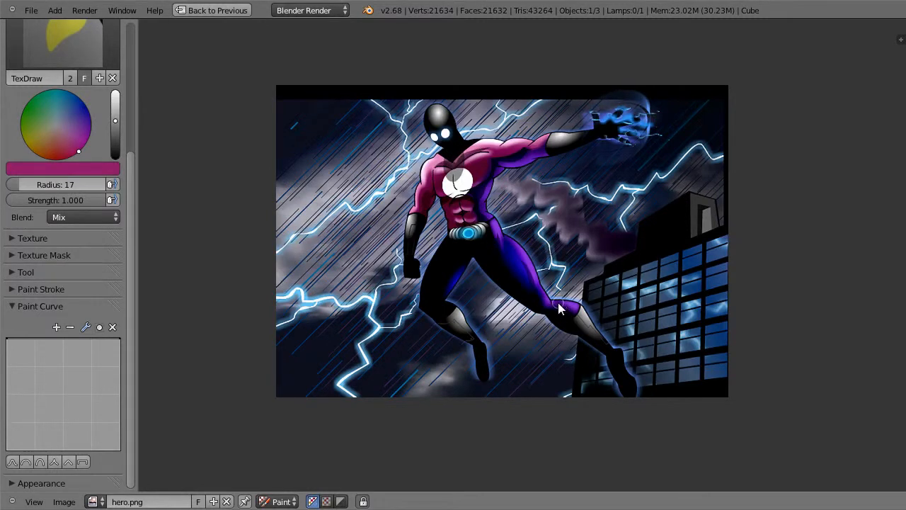
key("alt+Tab")
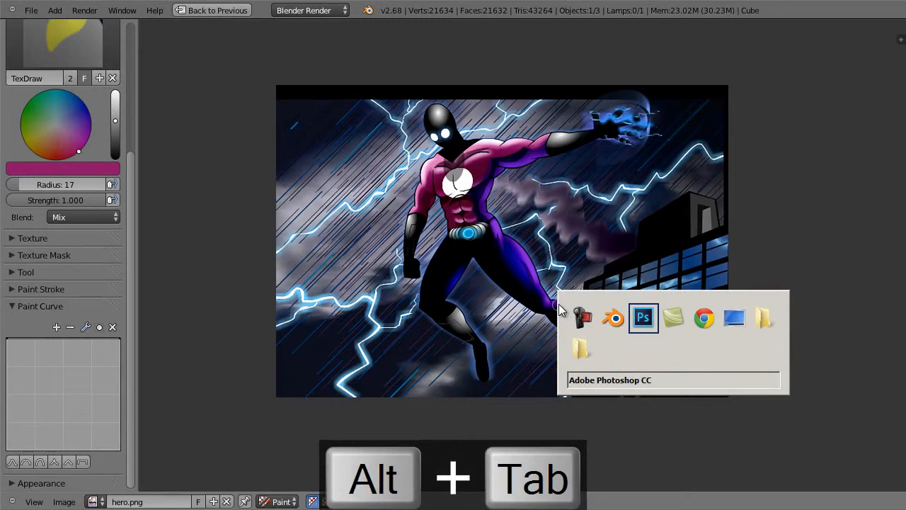
key("shift+alt+Tab")
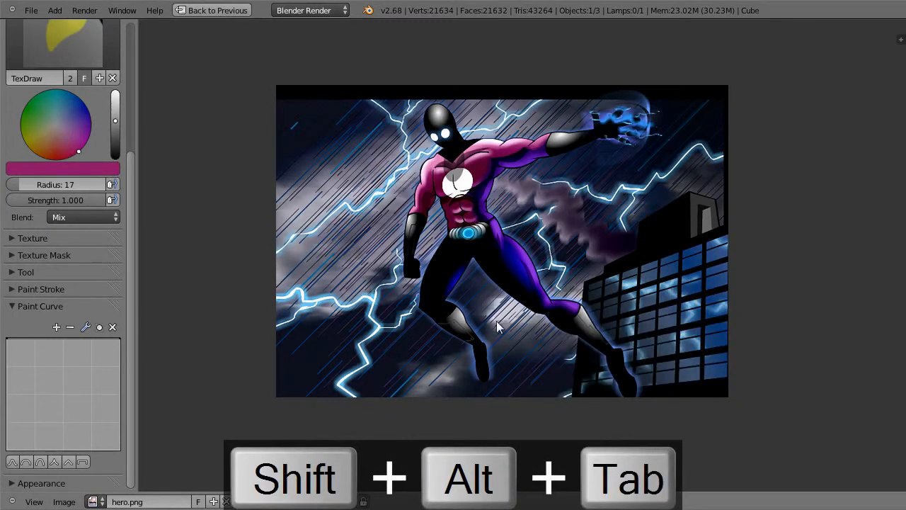
key("shift+space")
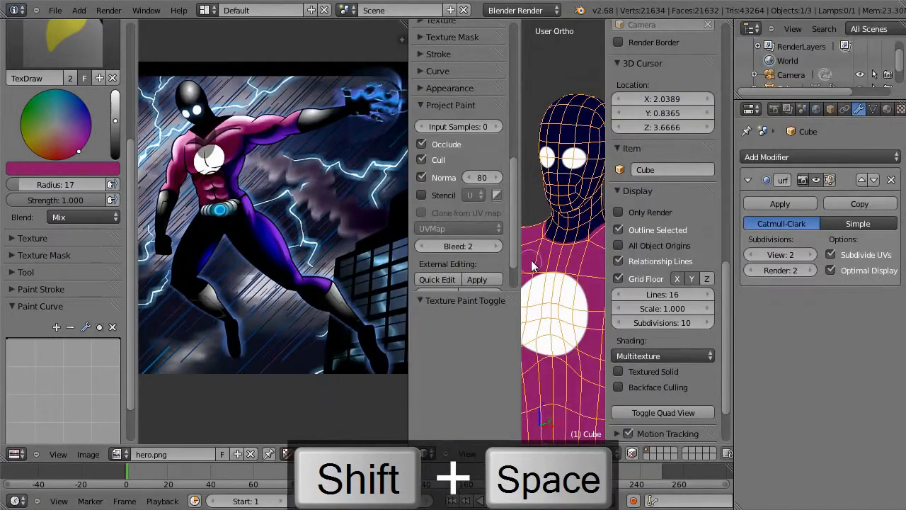
- Sample the dark navy of the neck as the paint colour in the front view of the model
key("shift+space")
key("KP_1")
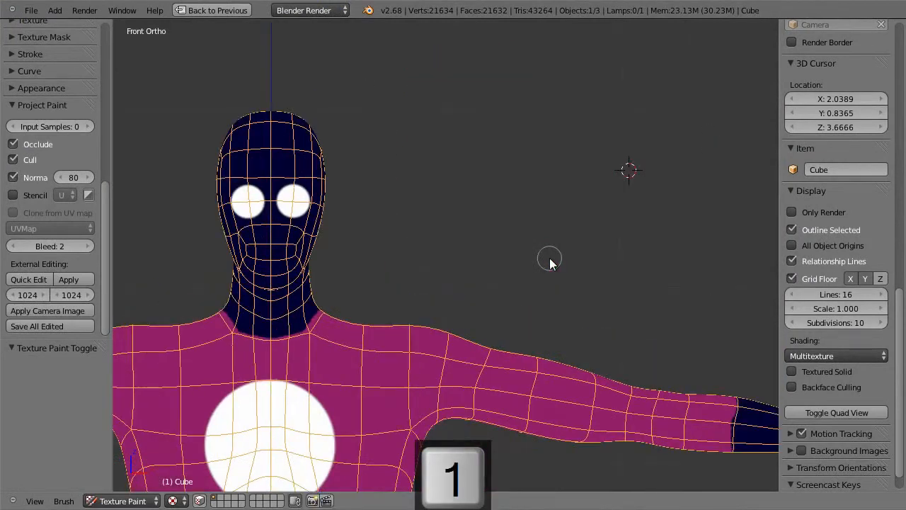
middle_click_drag(451, 220, 541, 130, "shift")
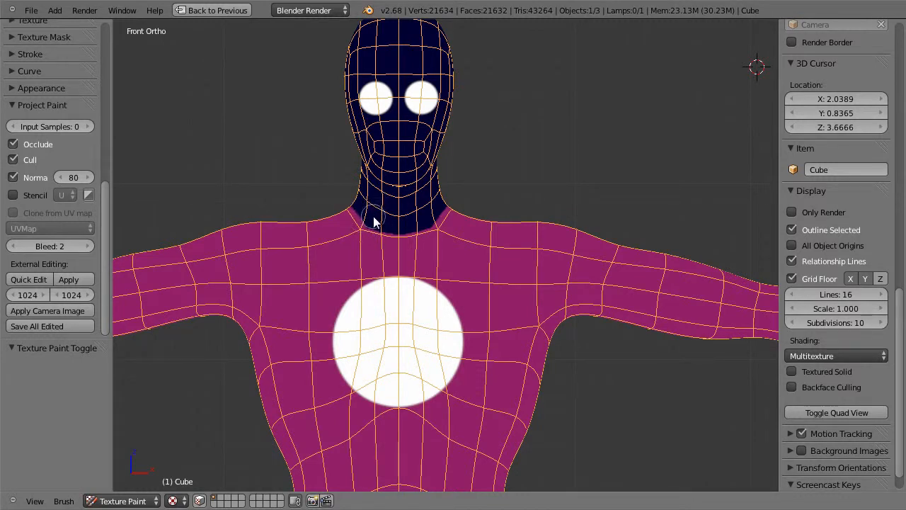
key("s")
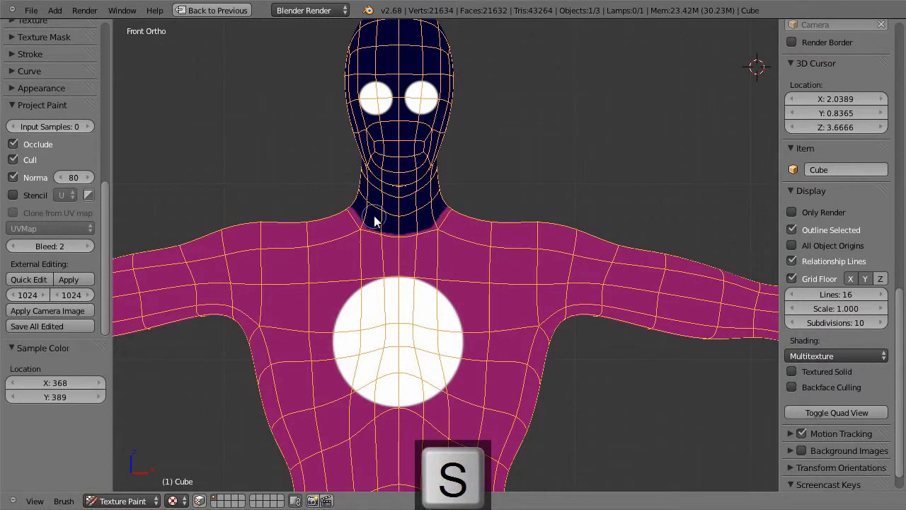
mouse_move(340, 229)
left_mouse_down()
mouse_move(329, 216)
mouse_move(363, 252)
left_mouse_up()
key("alt+z")
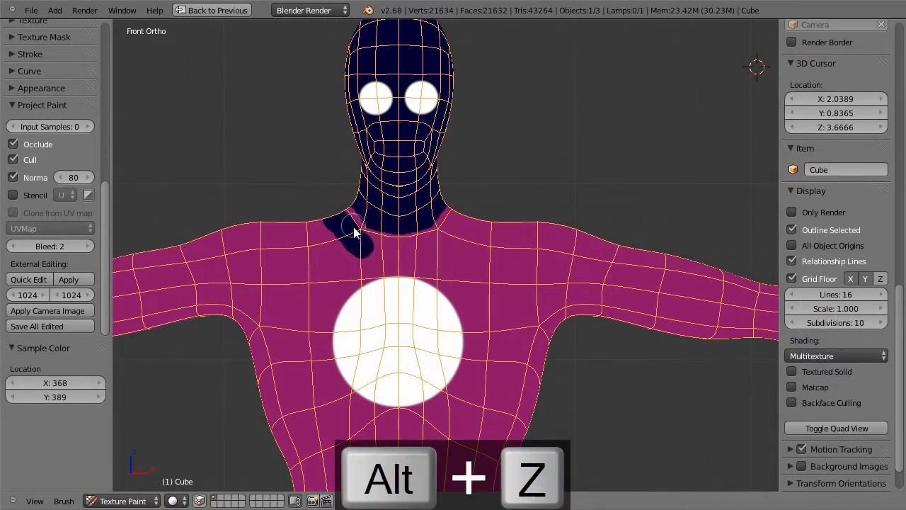
key("ctrl+z")
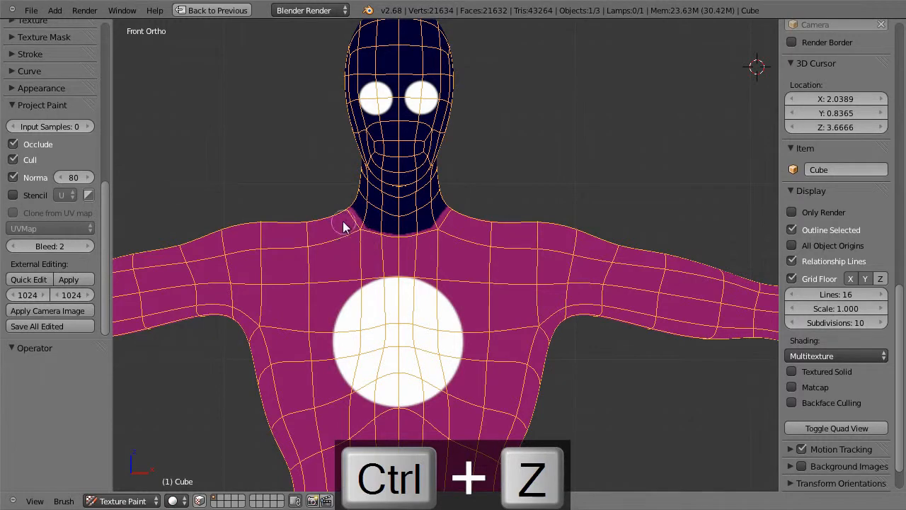
- Paint a navy V-shaped collar from the shoulders down to the chest circle, sharpening its edges and tip with a smaller brush
mouse_move(389, 249)
left_mouse_down()
mouse_move(406, 247)
mouse_move(402, 255)
mouse_move(455, 212)
mouse_move(330, 209)
mouse_move(367, 238)
left_mouse_up()
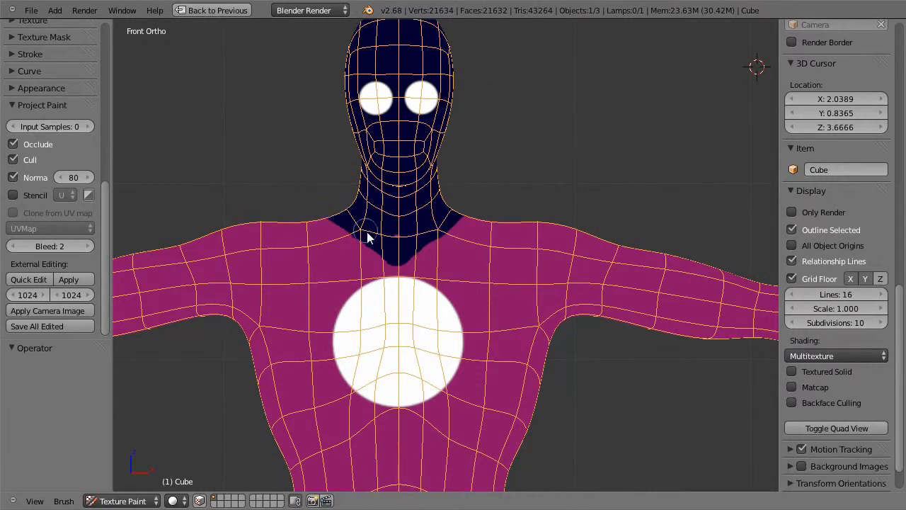
key("f")
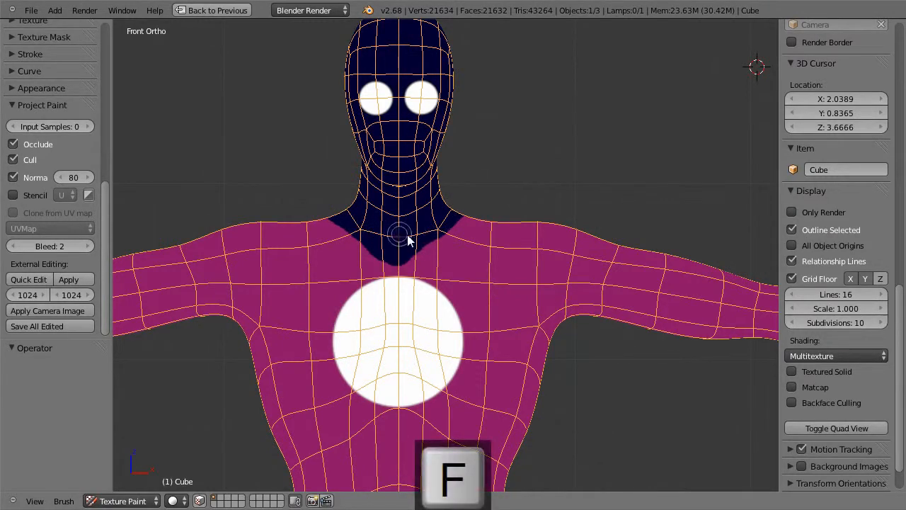
left_click(408, 241)
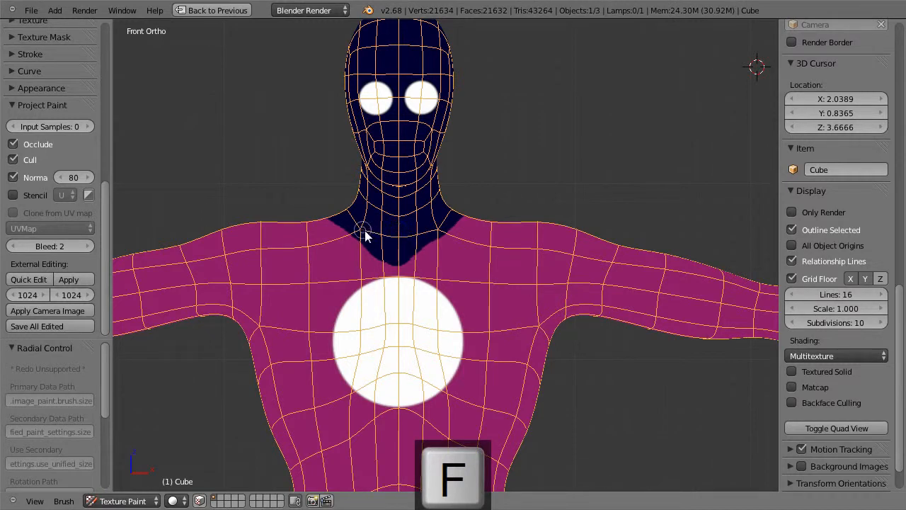
mouse_move(327, 218)
left_mouse_down()
mouse_move(387, 266)
mouse_move(465, 221)
left_mouse_up()
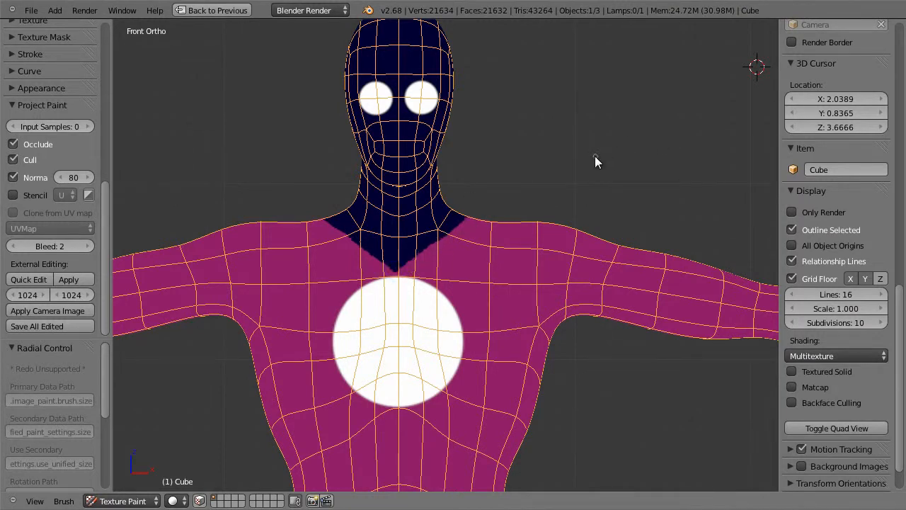
- Extend the navy collar edge backwards over both shoulders beside the neck in the top view
key("ctrl+1")
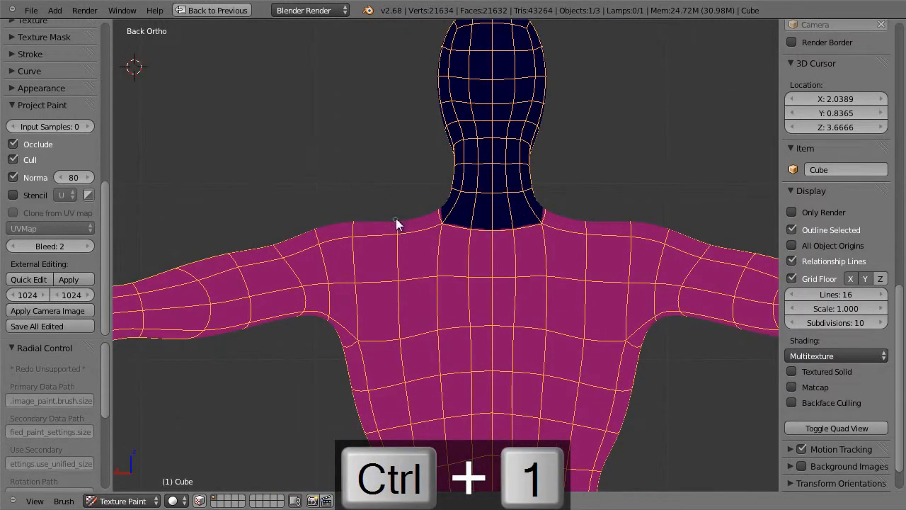
key("KP_7")
key("KP_Delete")
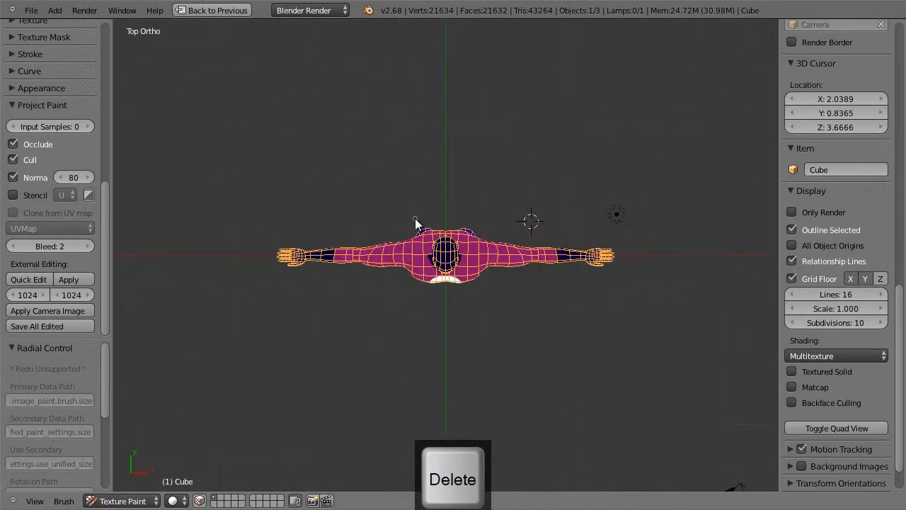
scroll(498, 258, "up", 10)
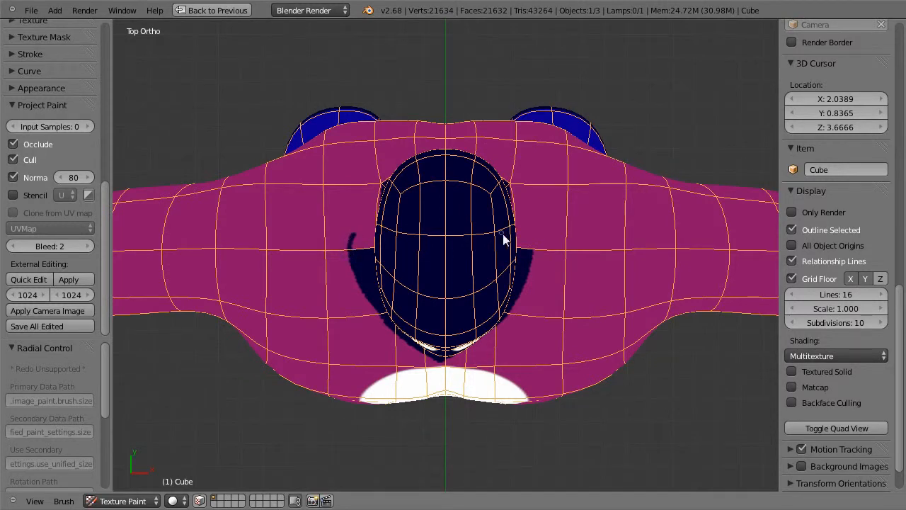
left_click_drag(531, 243, 529, 224)
left_click_drag(352, 249, 355, 233)
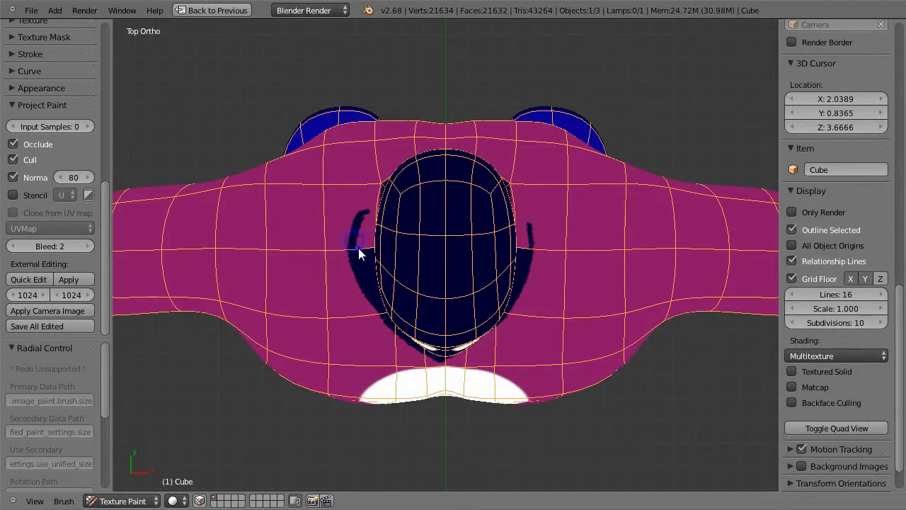
mouse_move(528, 244)
left_mouse_down()
mouse_move(519, 223)
mouse_move(527, 223)
left_mouse_up()
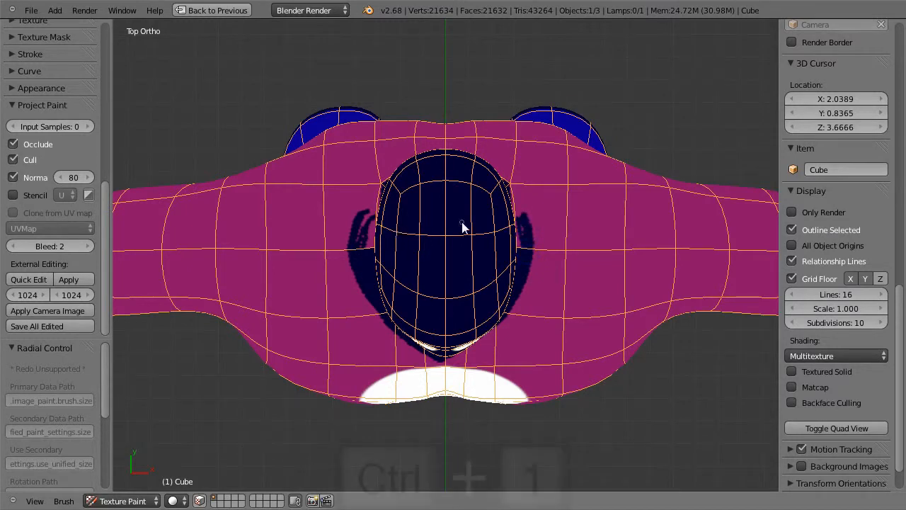
- In the back view, paint a curved navy collar edge around the back of the neck and fill inside it with a larger brush
key("ctrl+1")
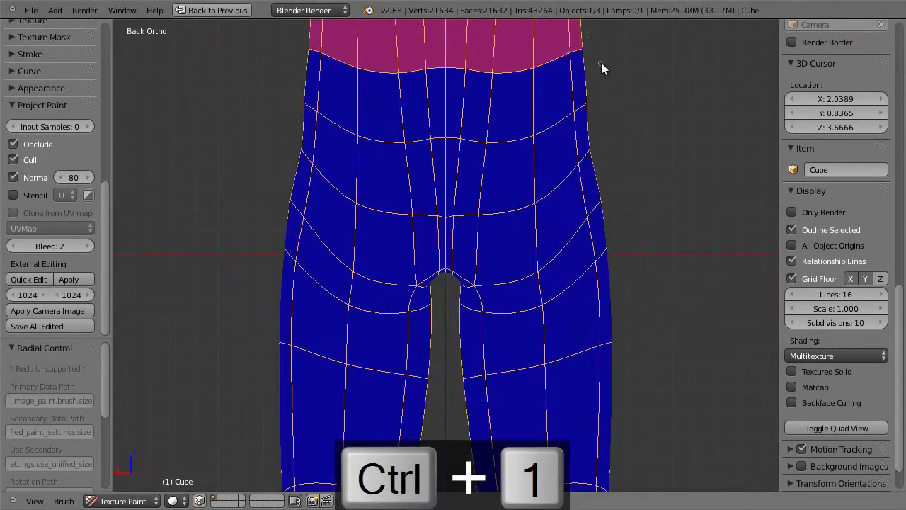
scroll(576, 384, "up", 10, "shift")
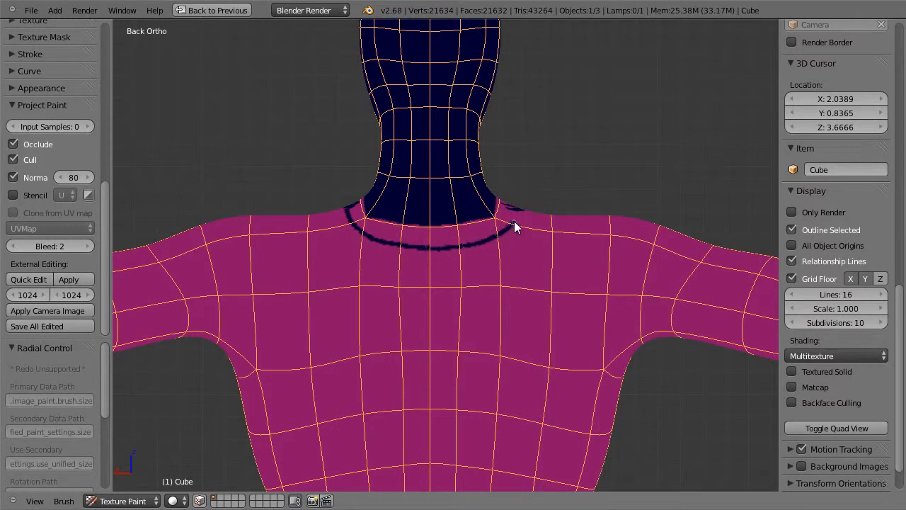
left_click_drag(499, 210, 514, 210)
key("f")
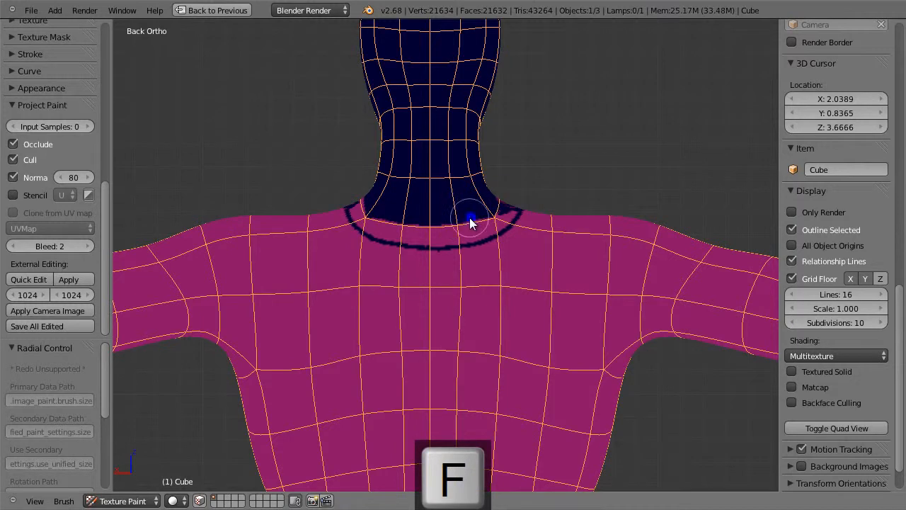
mouse_move(393, 209)
left_mouse_down()
mouse_move(415, 226)
mouse_move(465, 227)
mouse_move(504, 207)
mouse_move(477, 228)
mouse_move(425, 233)
mouse_move(378, 222)
mouse_move(360, 192)
mouse_move(491, 221)
mouse_move(509, 192)
left_mouse_up()
- Touch up the navy collar where its front and back meet over the shoulder beside the neck
middle_click_drag(509, 192, 446, 340)
left_click_drag(446, 340, 468, 352)
mouse_move(470, 345)
middle_mouse_down()
mouse_move(414, 330)
mouse_move(549, 330)
mouse_move(431, 329)
middle_mouse_up()
left_click_drag(431, 329, 431, 339)
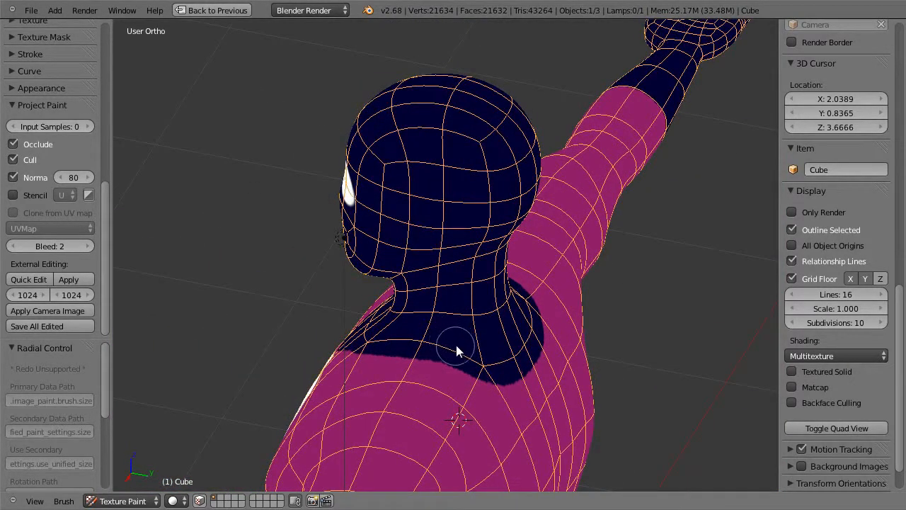
- Send the model's front view to Photoshop with Quick Edit, undoing the stray white brush dab beside the collar
mouse_move(468, 323)
middle_mouse_down()
mouse_move(662, 240)
mouse_move(675, 262)
mouse_move(660, 224)
middle_mouse_up()
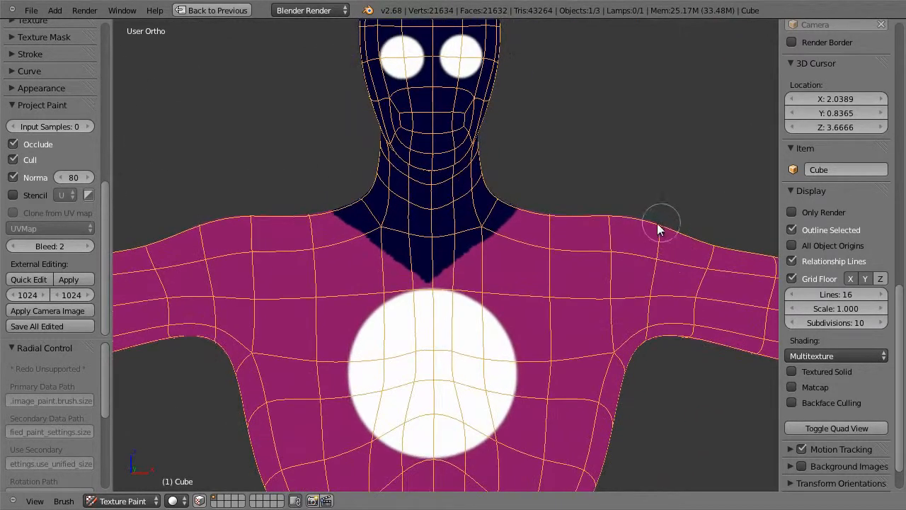
key("1")
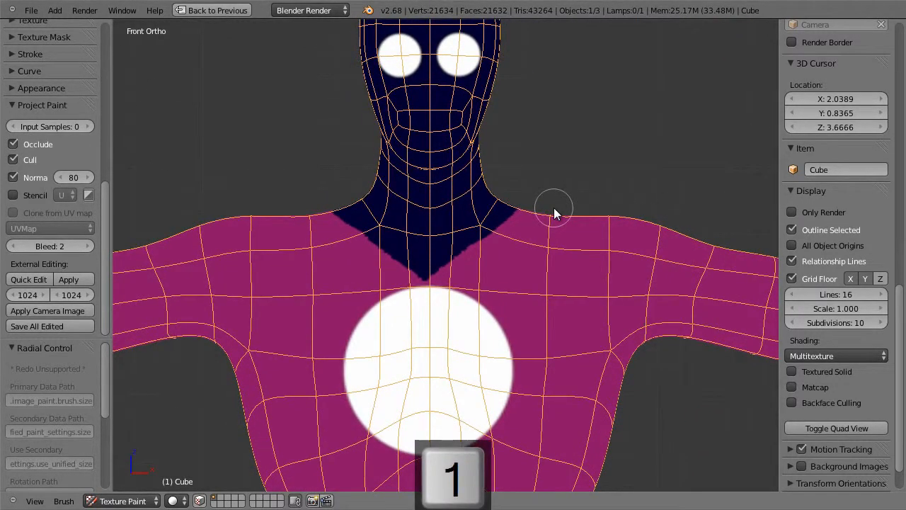
left_click(28, 279)
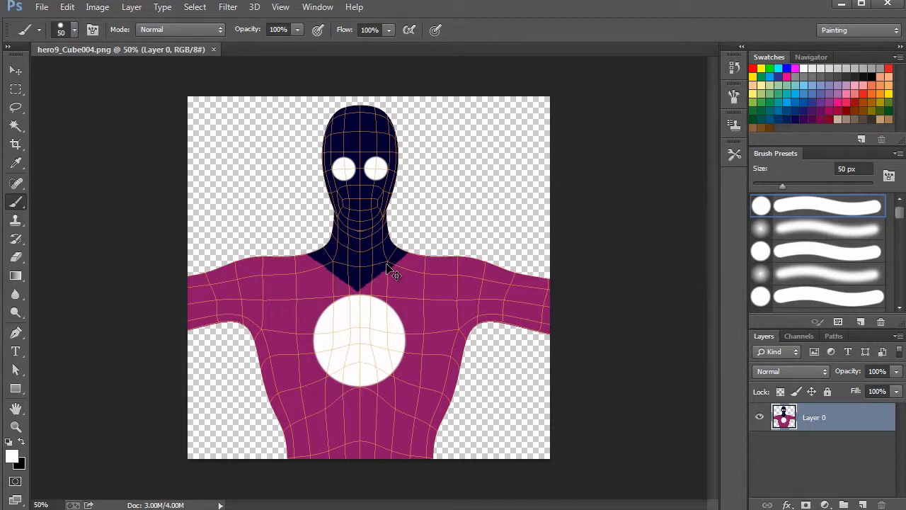
key("ctrl+equal")
key("ctrl+equal")
key("ctrl+equal")
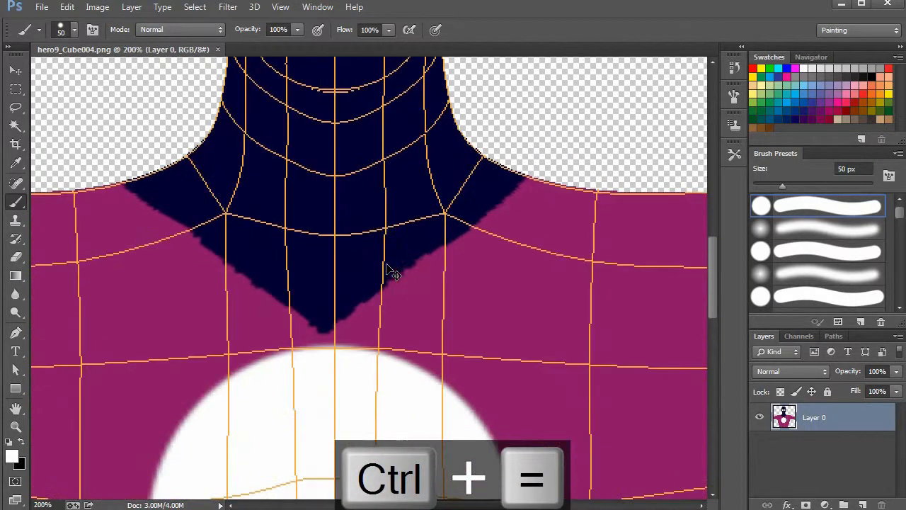
left_click(138, 238)
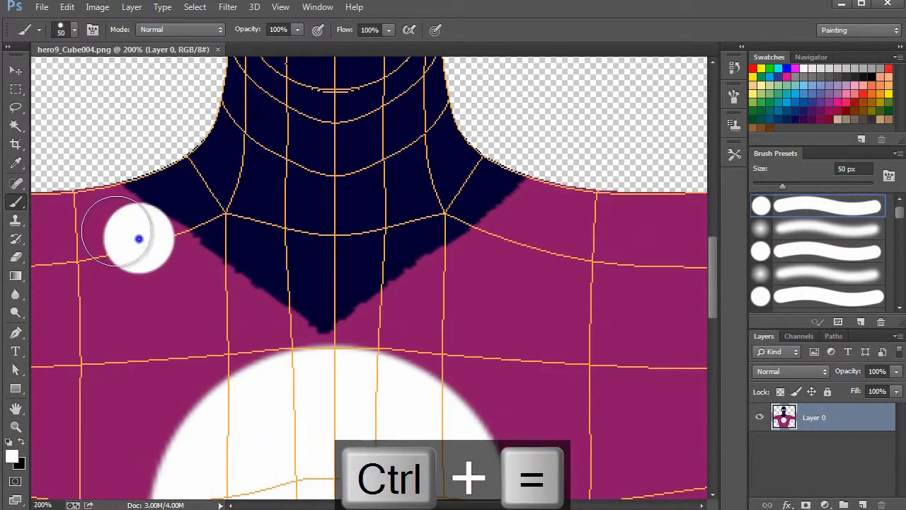
key("ctrl+z")
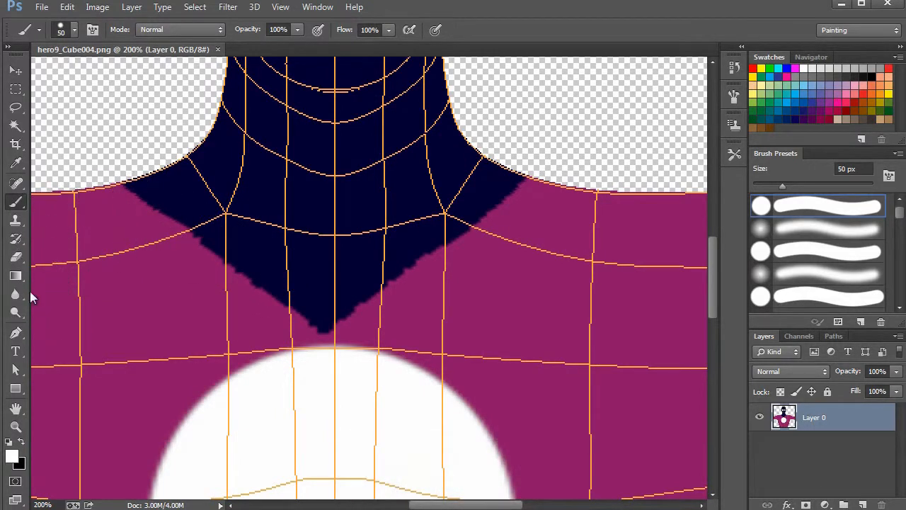
- Trace the navy V collar as a closed Pen tool path from one shoulder through the tip to the other shoulder
left_click(16, 334)
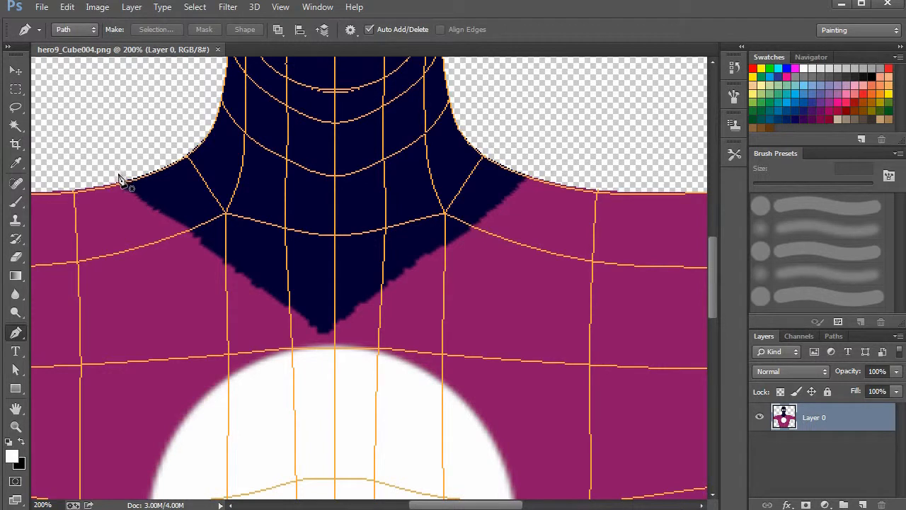
left_click_drag(117, 174, 128, 203)
left_click_drag(324, 340, 364, 373)
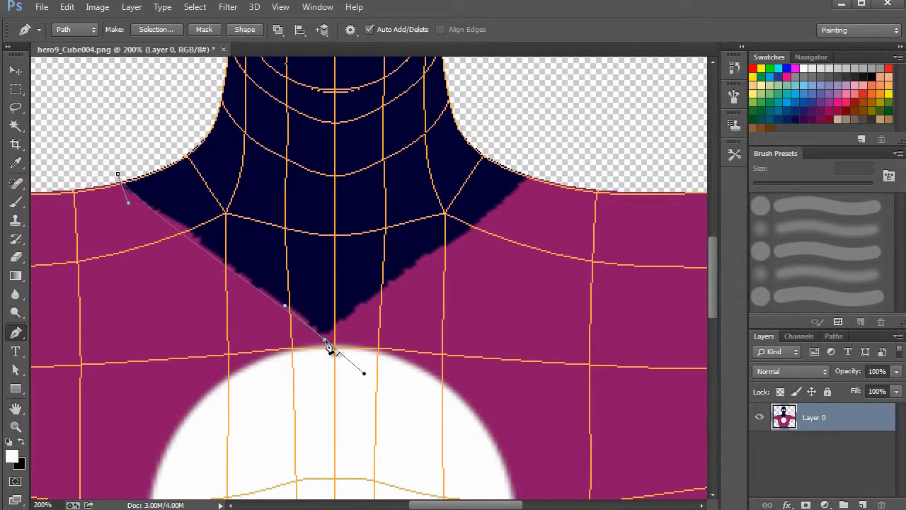
left_click_drag(325, 341, 344, 327)
key("ctrl+z")
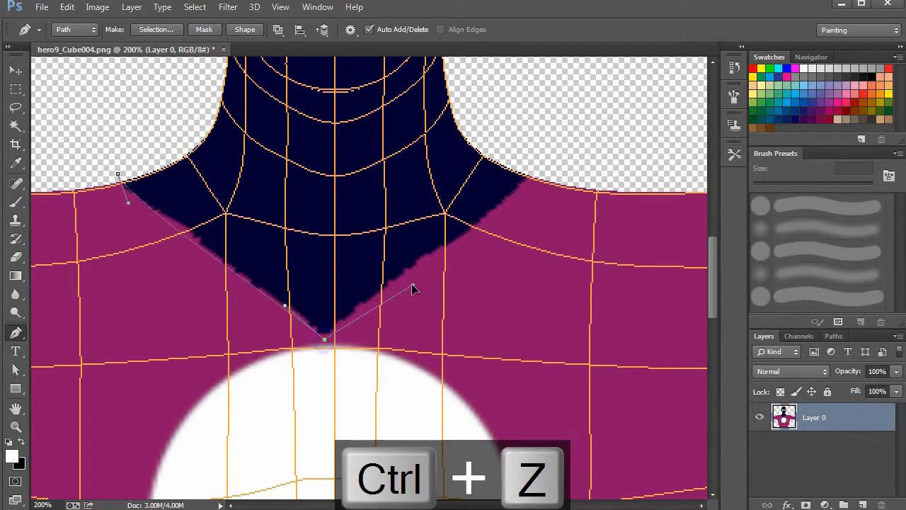
left_click(358, 305)
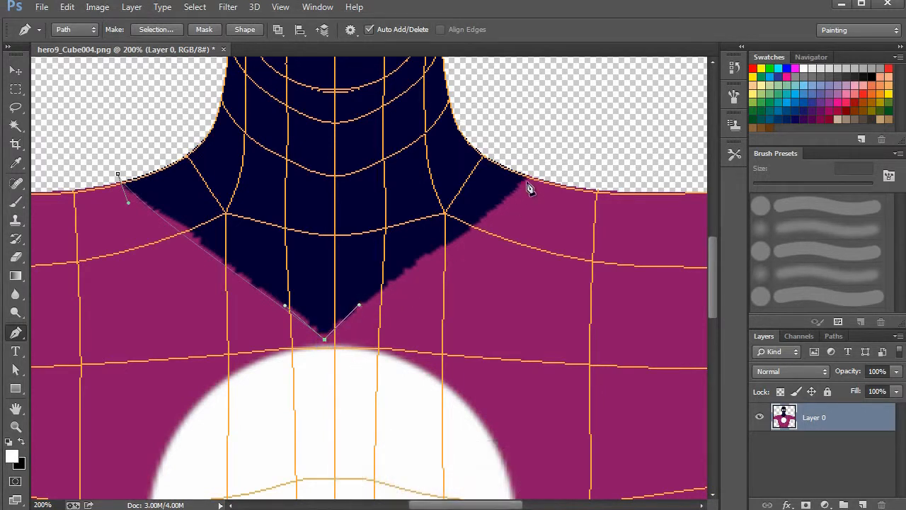
left_click_drag(528, 176, 524, 133)
left_click_drag(118, 175, 132, 231)
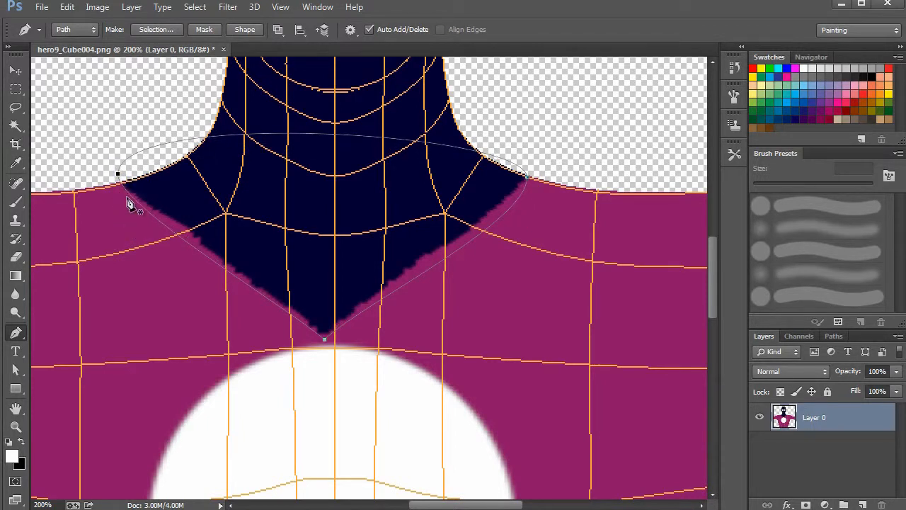
- Edit the path's anchor points, extending the handles at the first shoulder point and moving the V tip onto the body's centre line
left_click(17, 334)
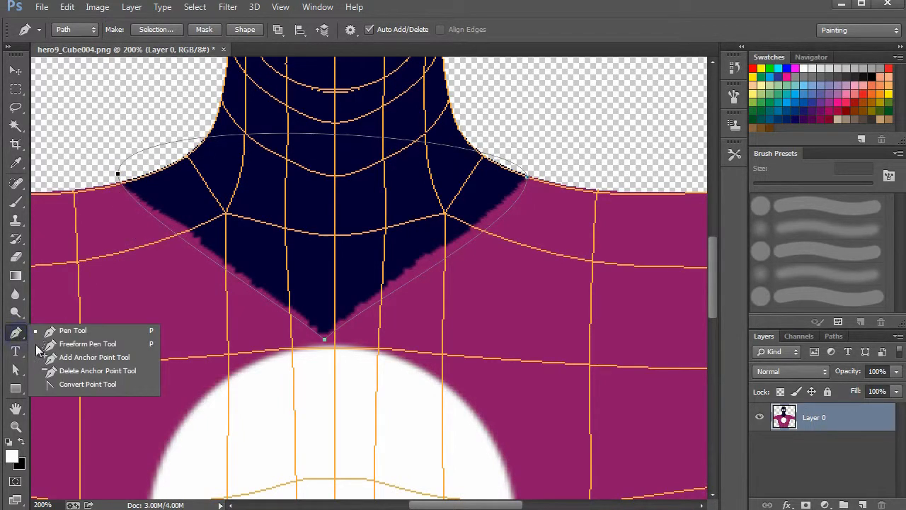
left_click(17, 370)
left_click_drag(17, 375, 64, 365)
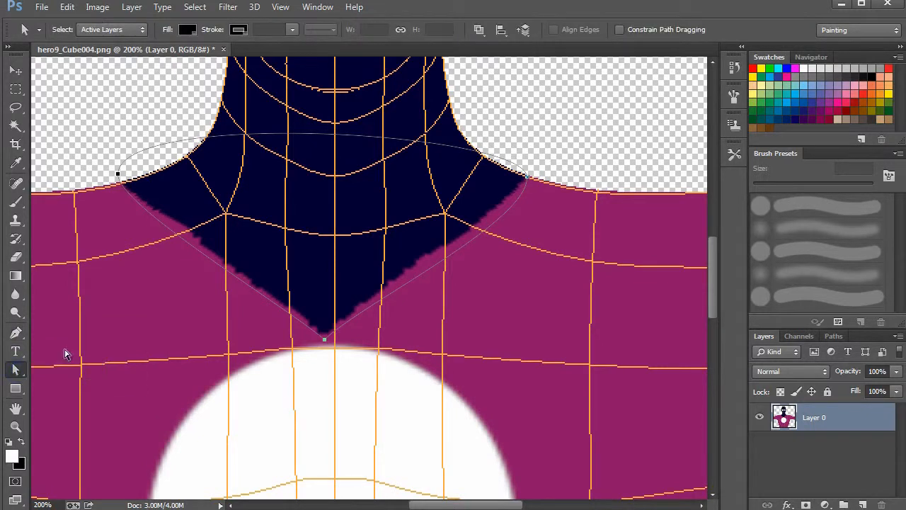
right_click(132, 201)
left_click(129, 198)
left_click_drag(118, 177, 118, 224, "alt")
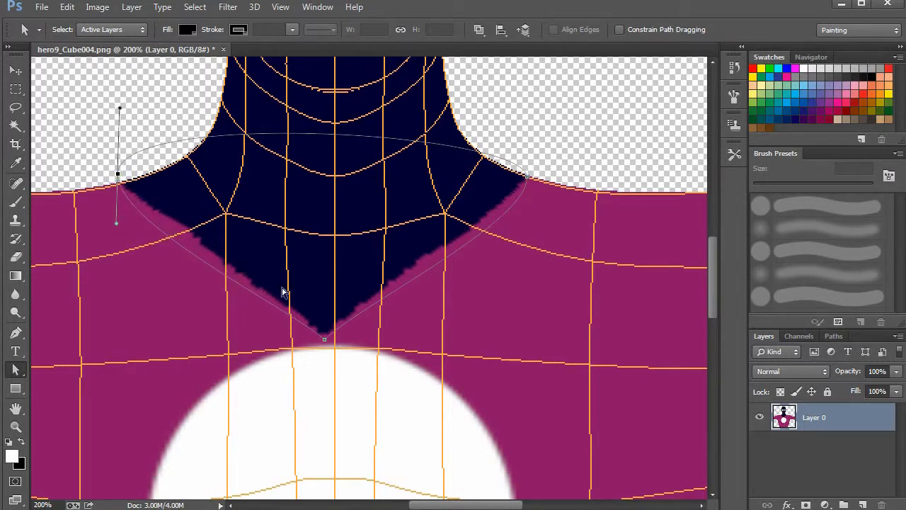
left_click(325, 340)
left_click_drag(326, 342, 336, 342)
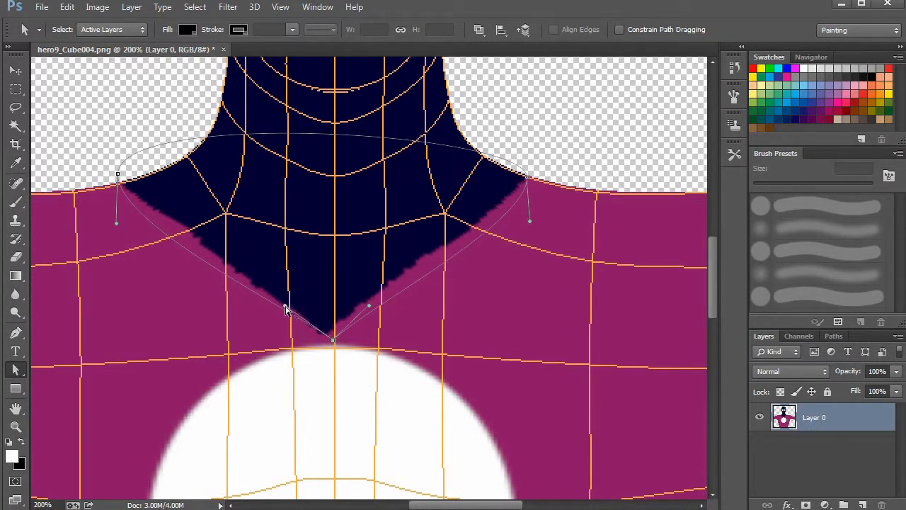
- Adjust the handles and shoulder anchor of the path's first side so it runs nearly straight along the collar edge
left_click_drag(258, 289, 255, 294)
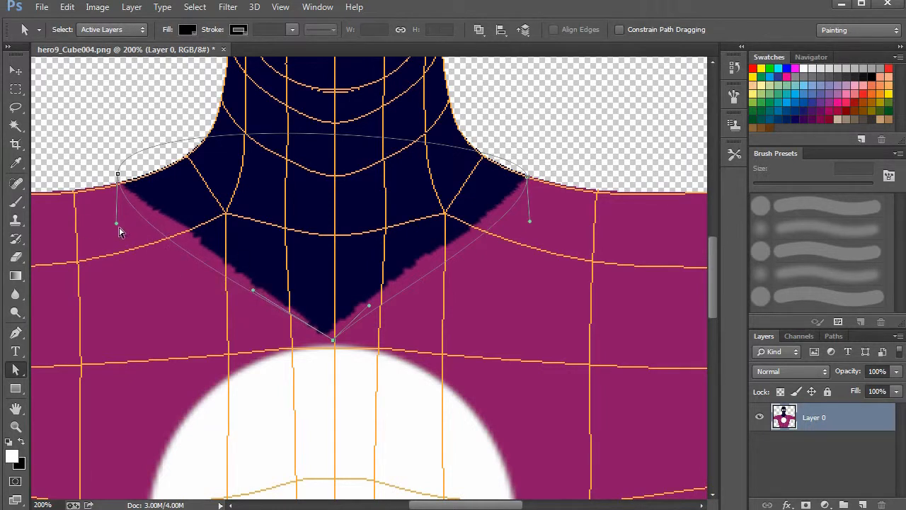
left_click_drag(117, 224, 162, 216)
left_click(118, 174)
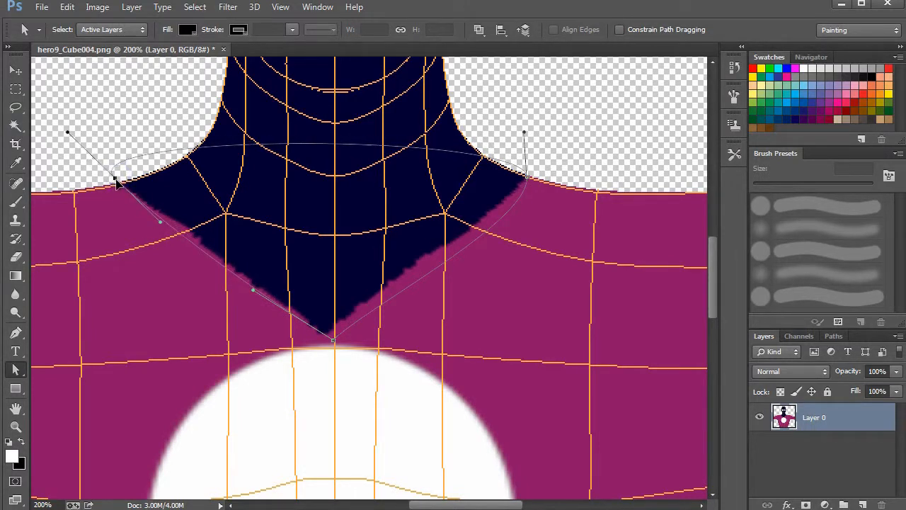
left_click_drag(164, 225, 165, 220)
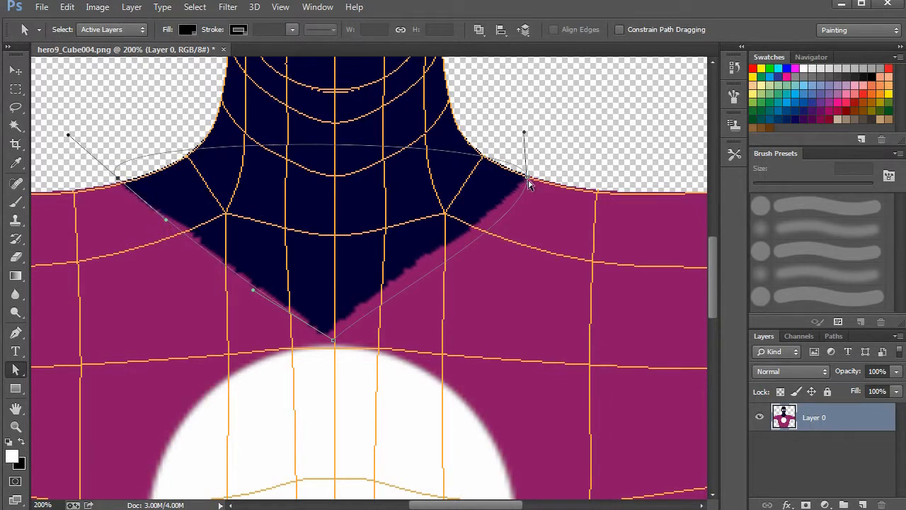
- Straighten the path's opposite side by adjusting its shoulder anchor and the handles towards the V tip
left_click_drag(528, 180, 481, 224)
left_click_drag(525, 177, 529, 178)
left_click_drag(369, 308, 383, 300)
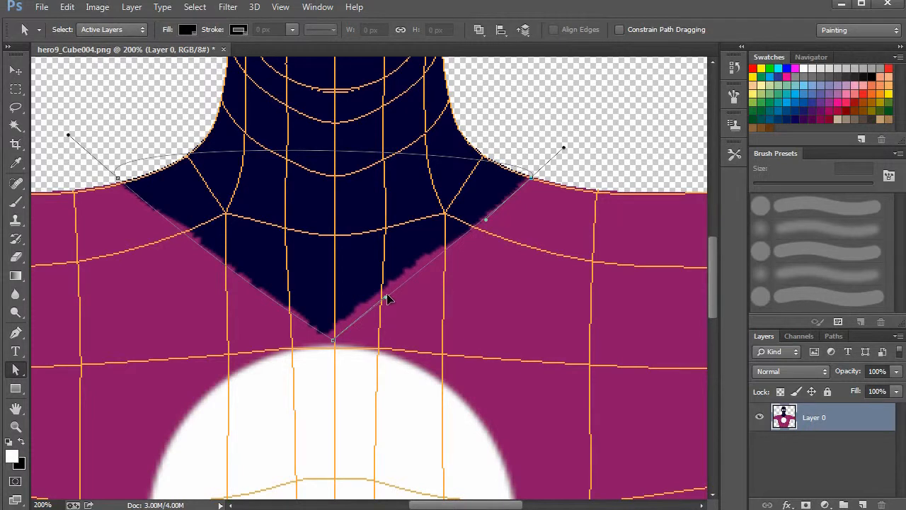
- Load the work path as a selection and paint inside it with navy sampled from the collar
left_click(836, 336)
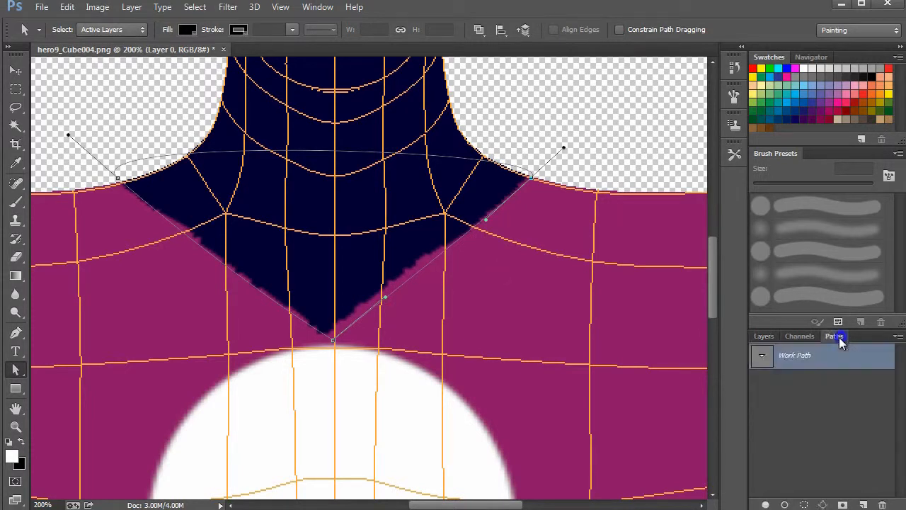
left_click(764, 358, "ctrl")
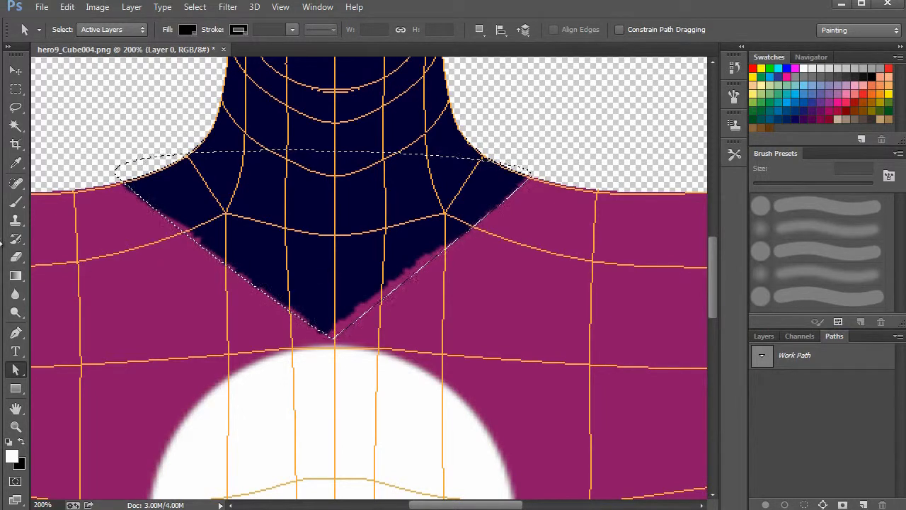
key("i")
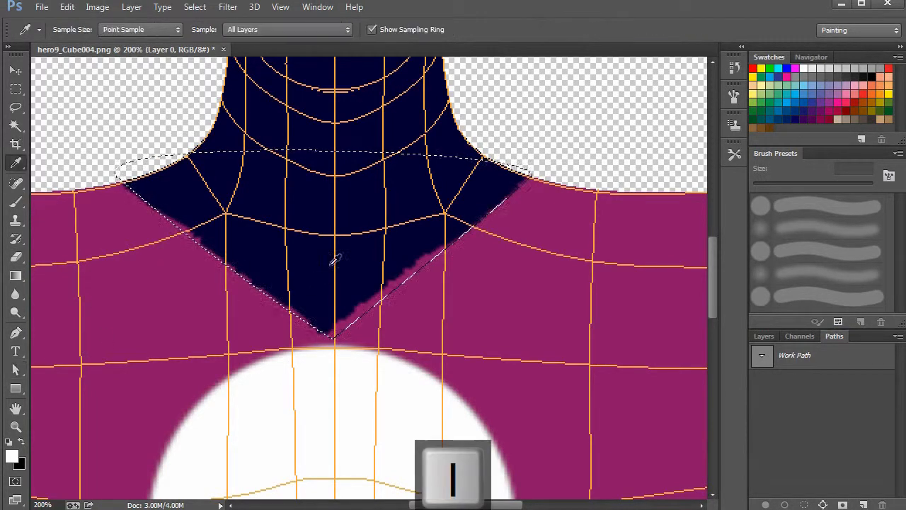
key("b")
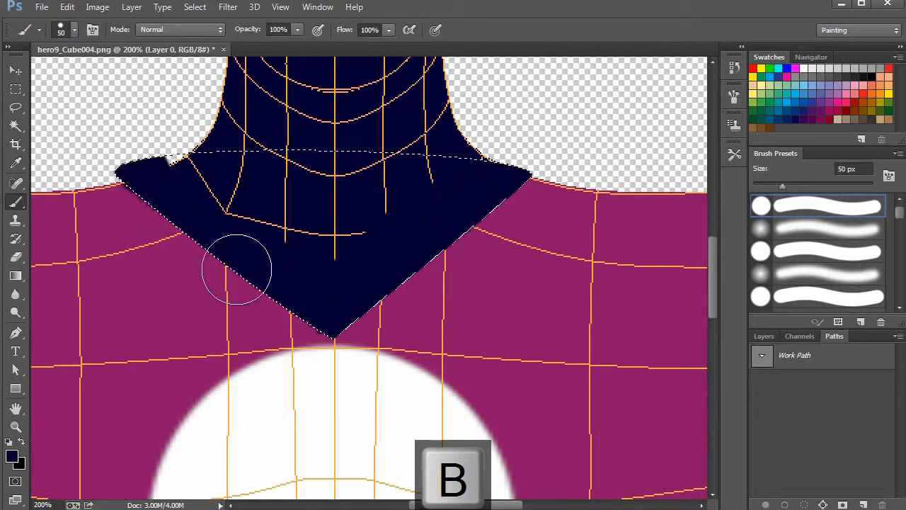
left_click_drag(206, 199, 308, 262)
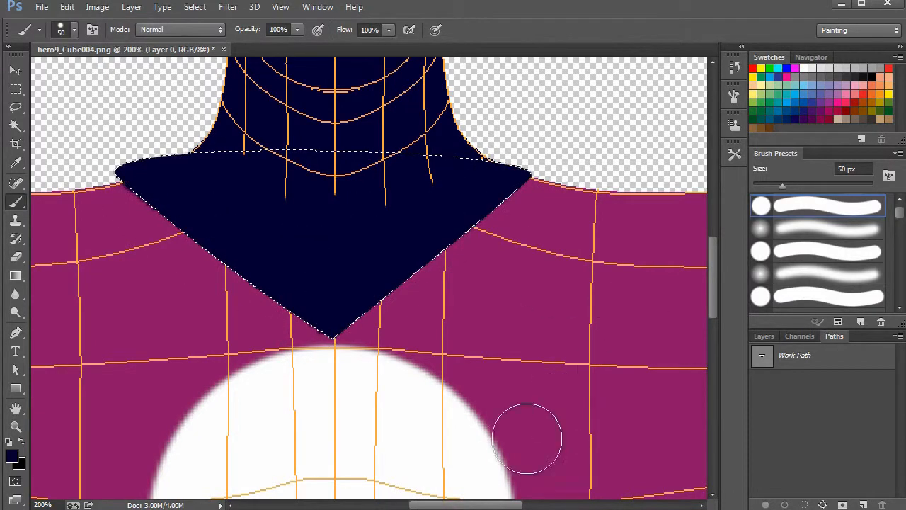
- Add a new layer above Layer 0 and paint the collar selection navy on it
left_click(819, 356)
left_click(765, 337)
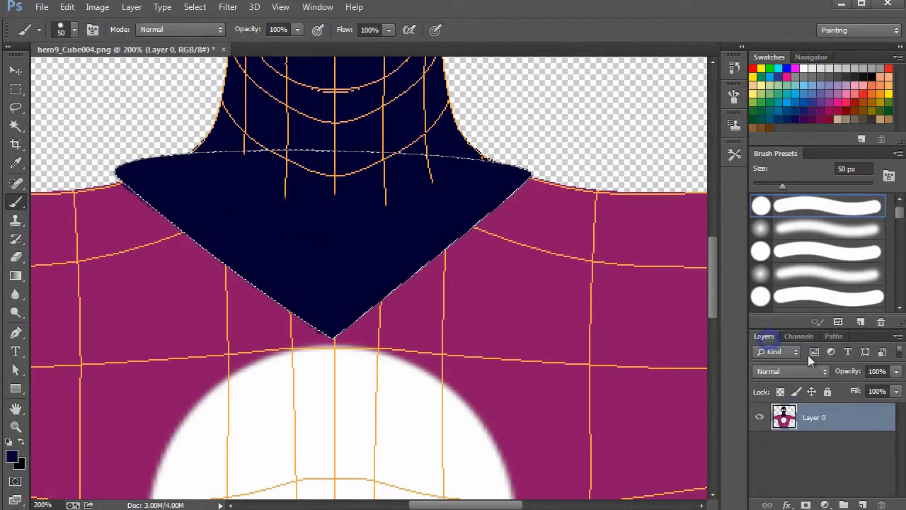
left_click(863, 504)
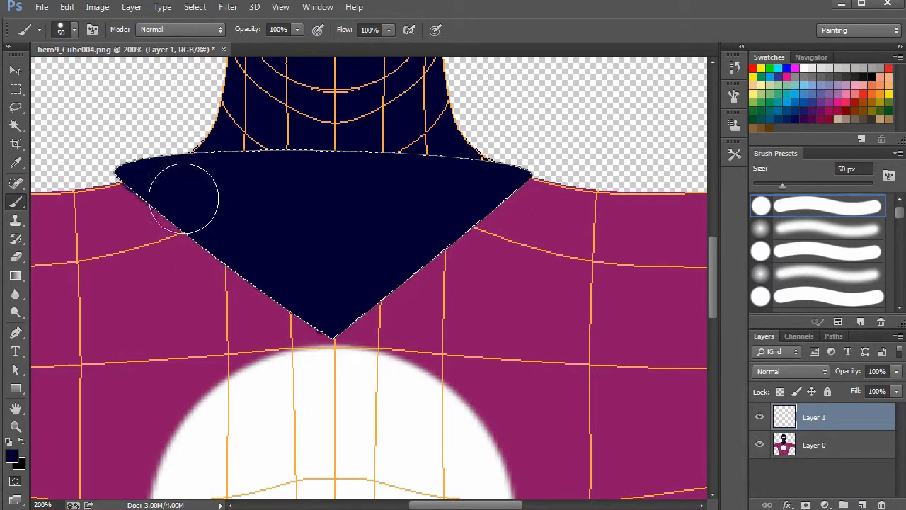
mouse_move(376, 324)
left_mouse_down()
mouse_move(465, 293)
mouse_move(472, 277)
left_mouse_up()
- Invert the selection and paint sampled magenta along the collar's outer edges, undoing the strokes that cover the white chest circle
key("ctrl+shift+i")
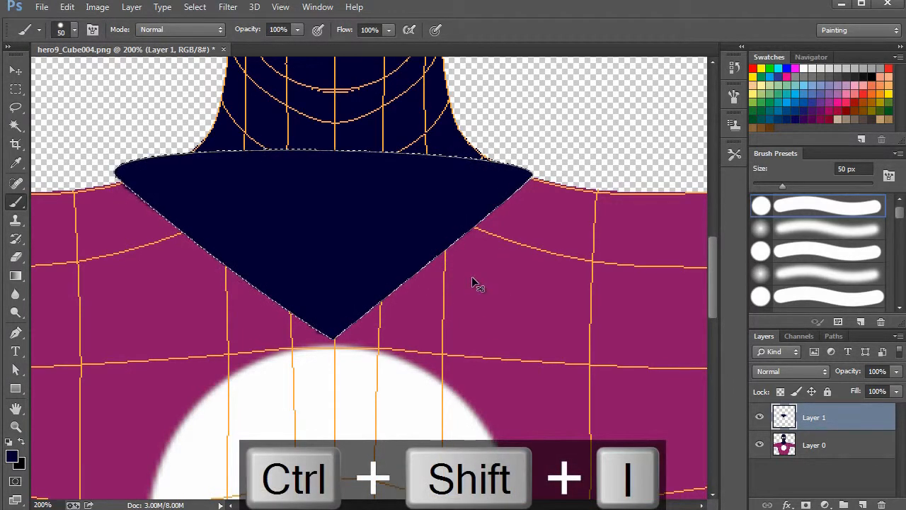
left_click(141, 310, "alt")
mouse_move(304, 353)
left_mouse_down()
mouse_move(295, 324)
mouse_move(390, 319)
mouse_move(245, 300)
left_mouse_up()
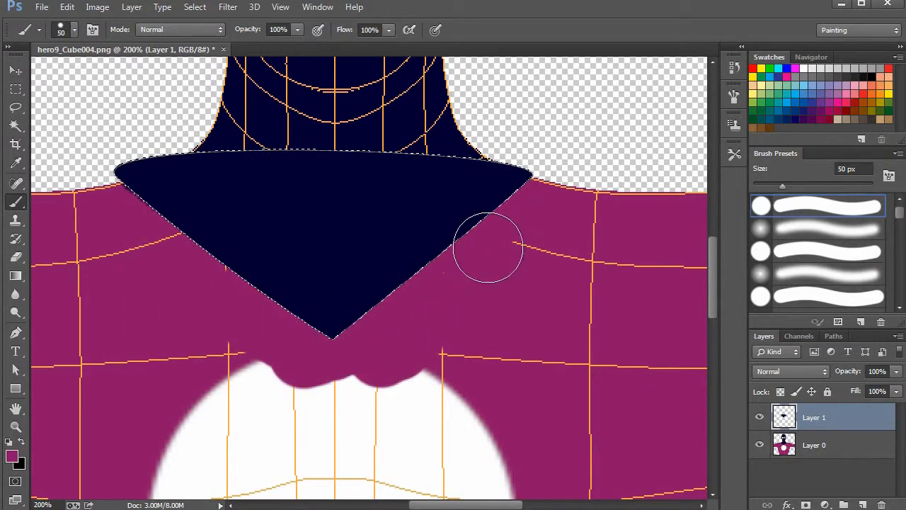
left_click_drag(488, 248, 538, 200)
key("ctrl+z")
key("ctrl+z")
key("ctrl+z")
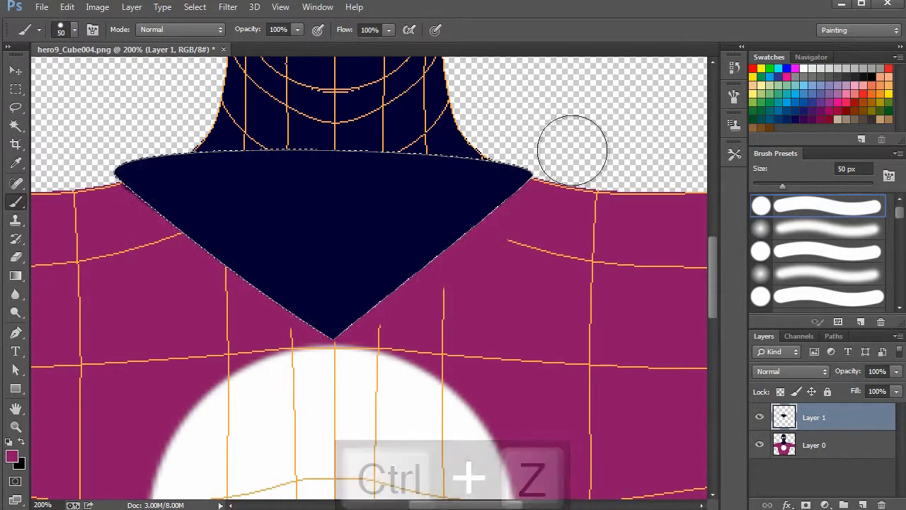
left_click_drag(486, 192, 485, 244)
- Delete Layer 0 so only the painted collar layer is left, and save and close hero9_Cube004.png
left_click(855, 444)
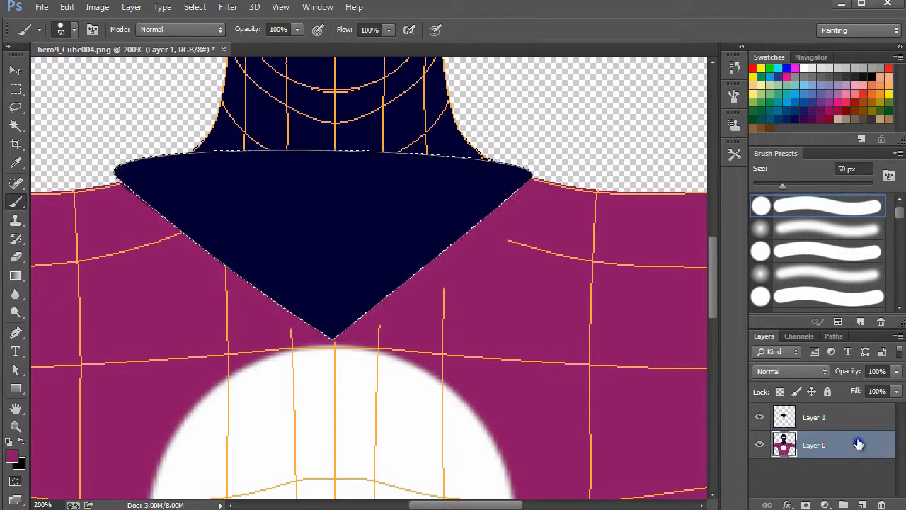
left_click(883, 503)
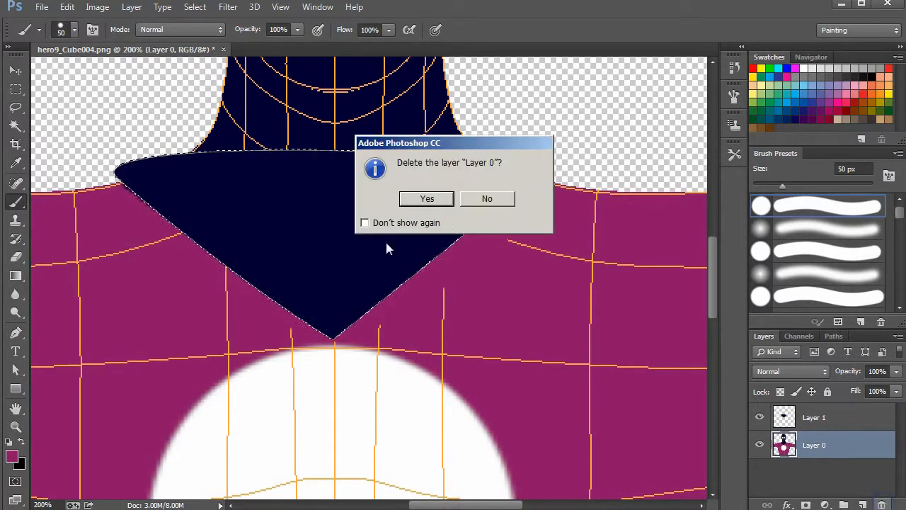
left_click(425, 199)
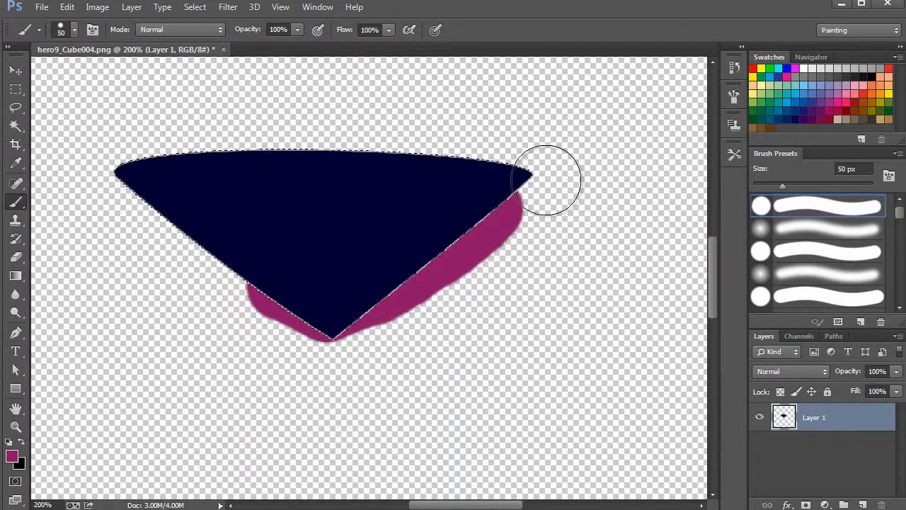
key("ctrl+s")
key("ctrl+w")
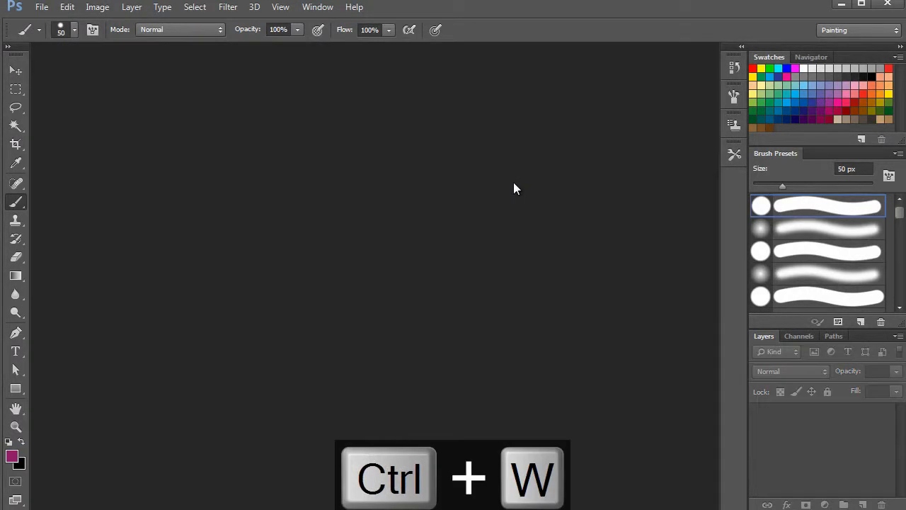
- Switch to Blender and apply the edited front collar image back onto the model's texture
key("alt+Tab")
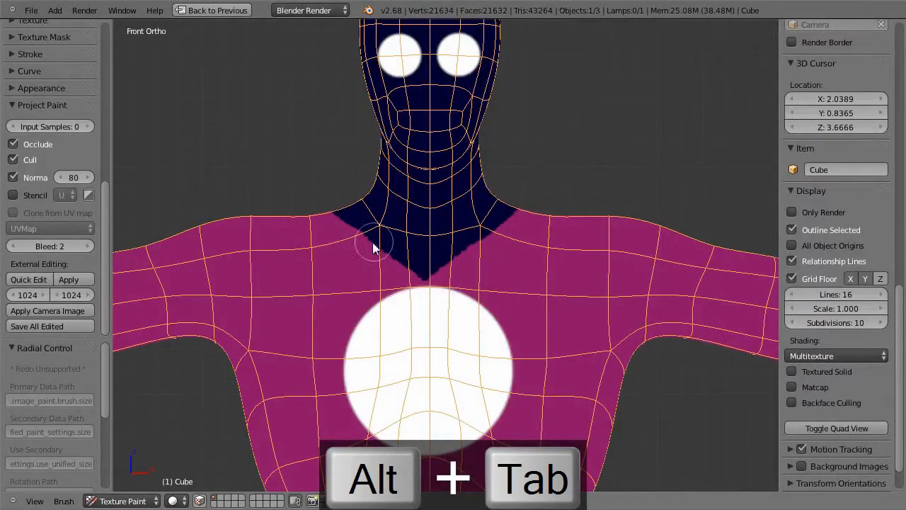
left_click(77, 280)
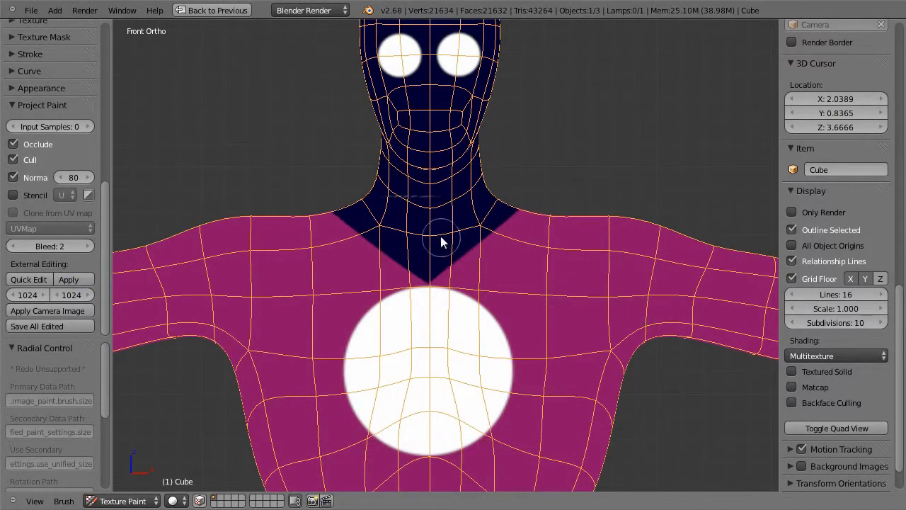
key("s")
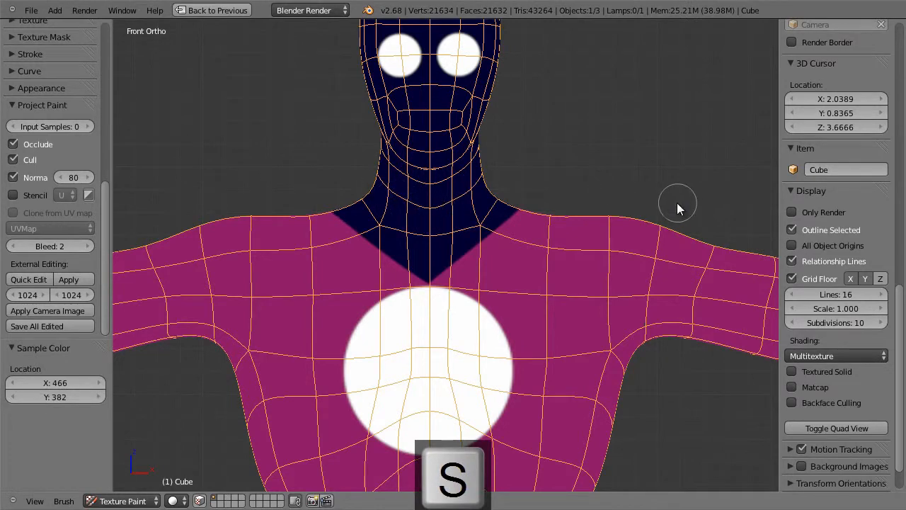
- Frame the model's neck and shoulders in the back orthographic view and send that view out to Photoshop with Quick Edit
middle_click_drag(616, 196, 312, 256)
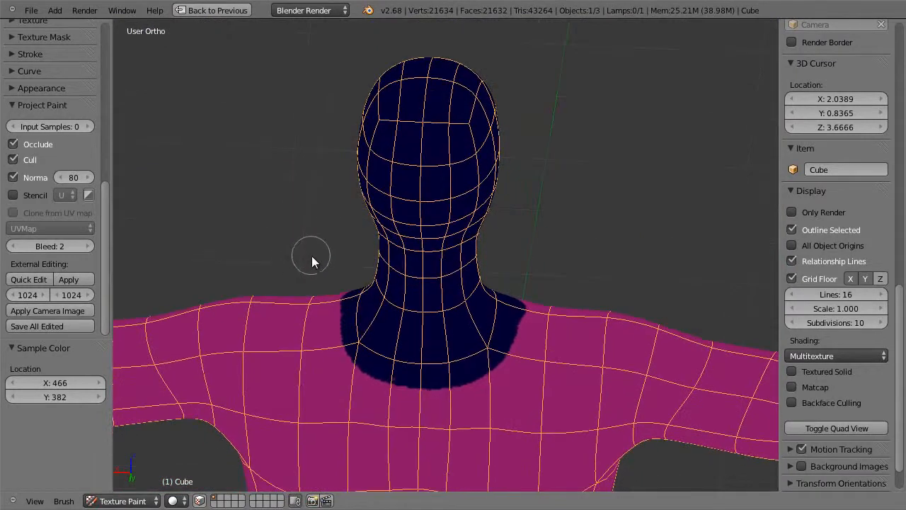
key("KP_1")
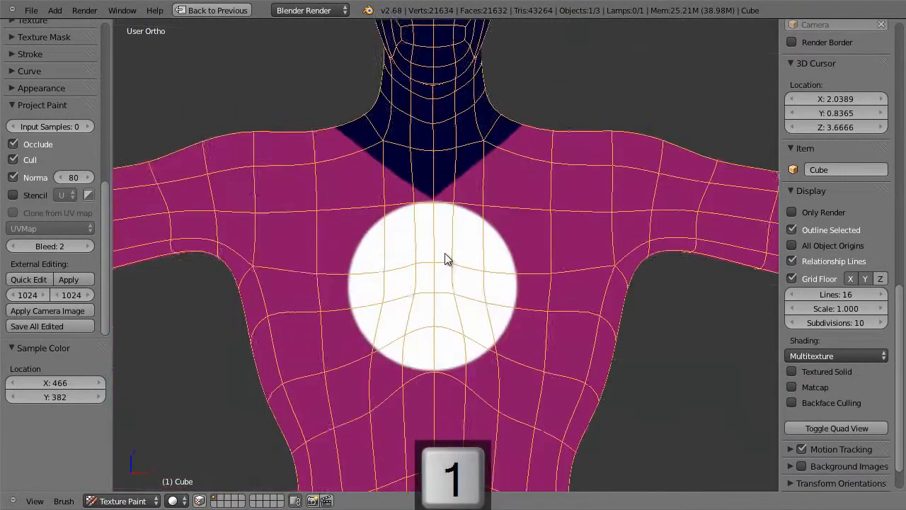
key("ctrl+KP_1")
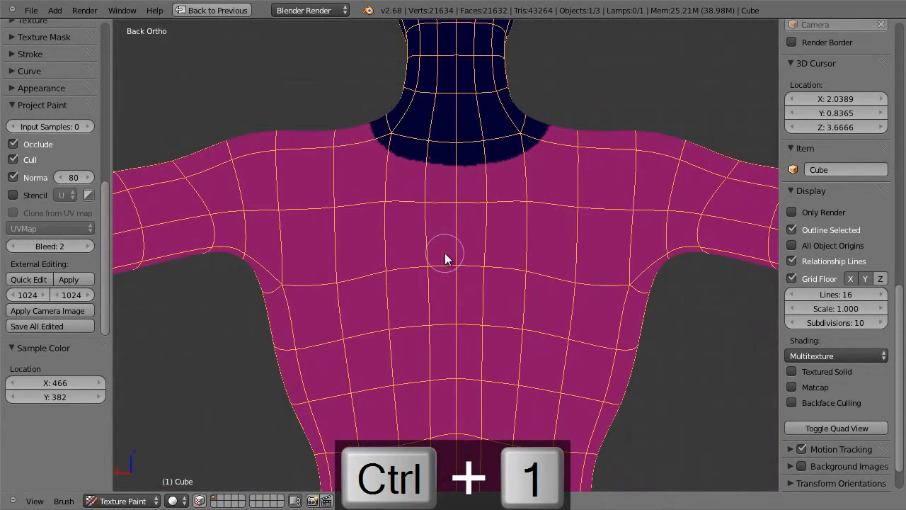
scroll(566, 152, "down", 2)
middle_click_drag(566, 152, 522, 315, "shift")
scroll(559, 269, "up", 3)
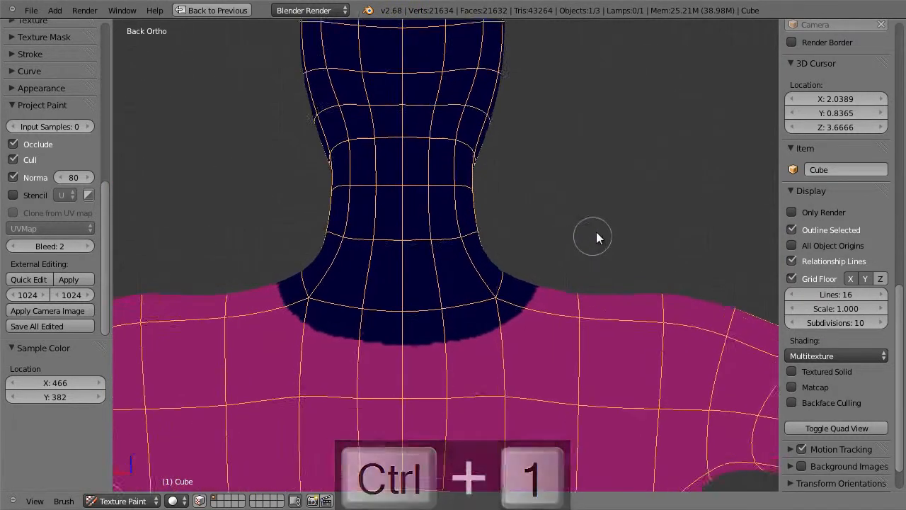
middle_click_drag(560, 273, 590, 252, "shift")
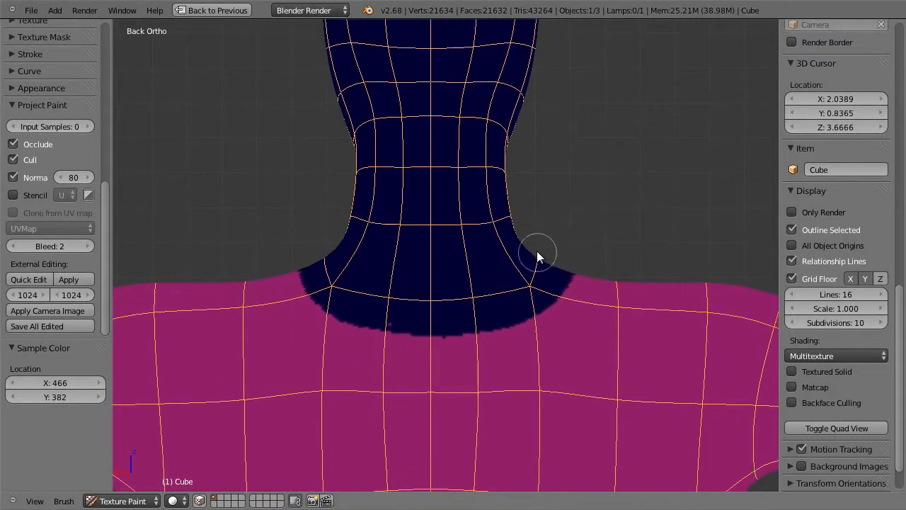
left_click(36, 278)
- Draw a curved three-anchor Pen path along the back collar's lower edge from shoulder to shoulder, nudging the last anchor onto the collar corner
key("ctrl+equal")
key("ctrl+equal")
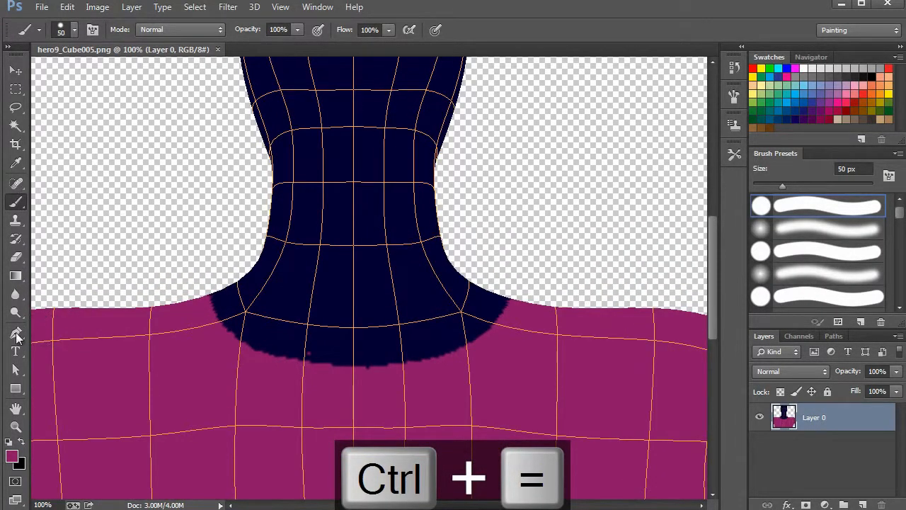
left_click(16, 333)
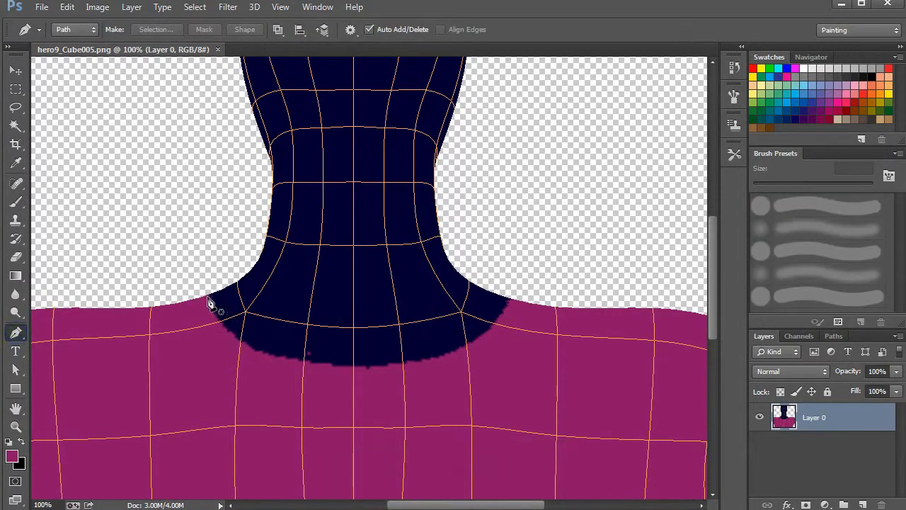
left_click_drag(208, 293, 242, 372)
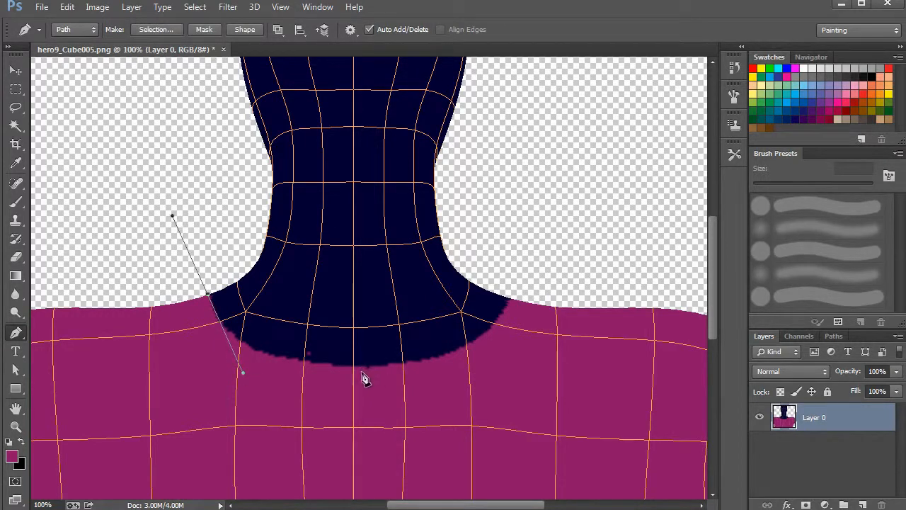
left_click_drag(354, 370, 416, 373)
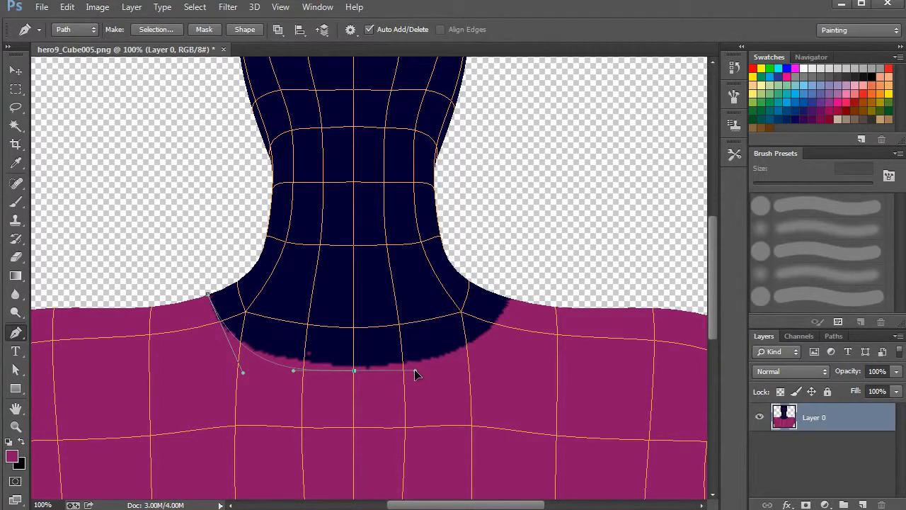
left_click_drag(510, 299, 530, 247)
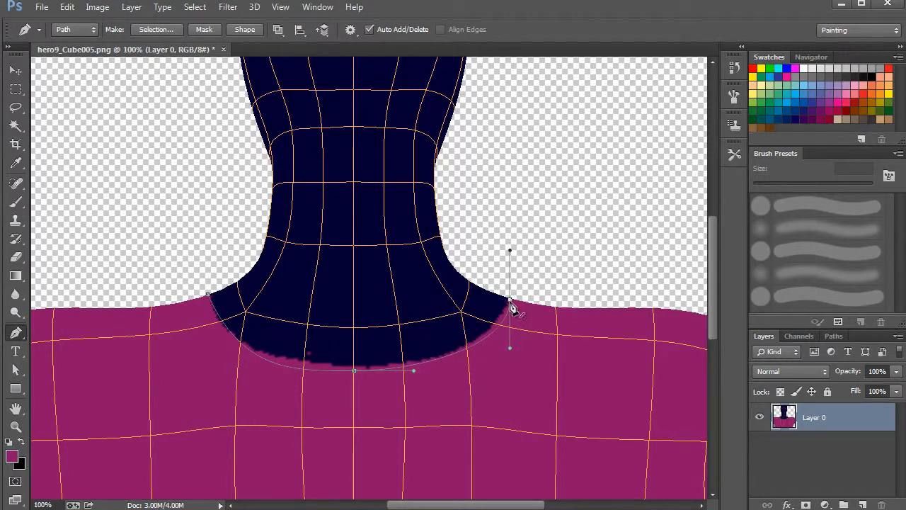
key("Up")
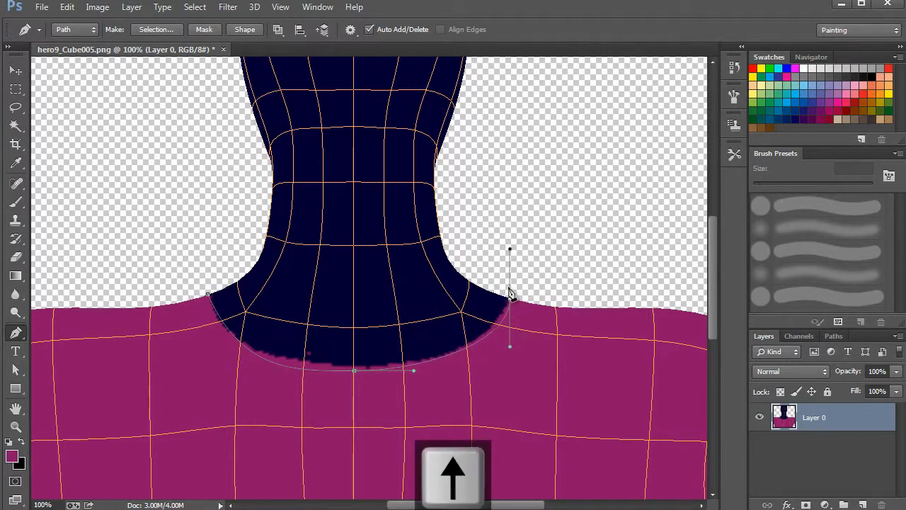
key("Left")
key("Left")
key("Right")
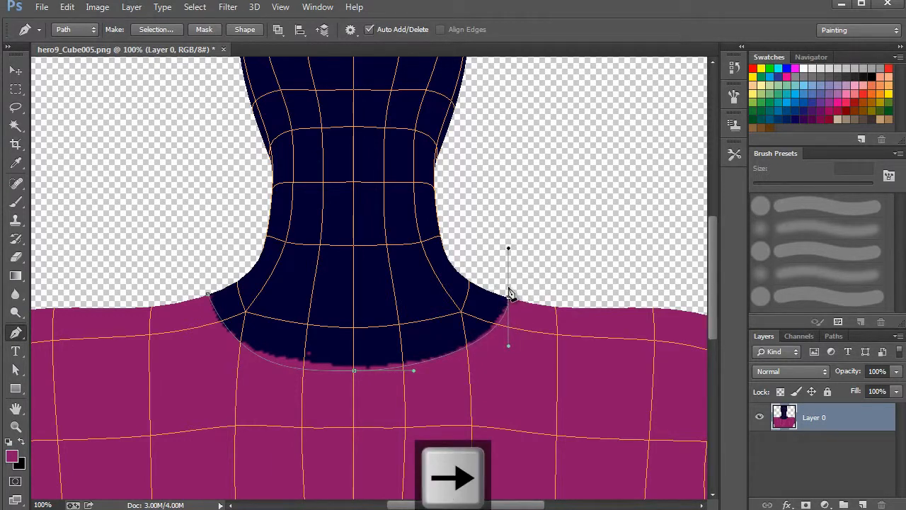
- Shorten and steepen the lower handle of the path's starting anchor with the Direct Selection tool to follow the collar edge
left_click(16, 369)
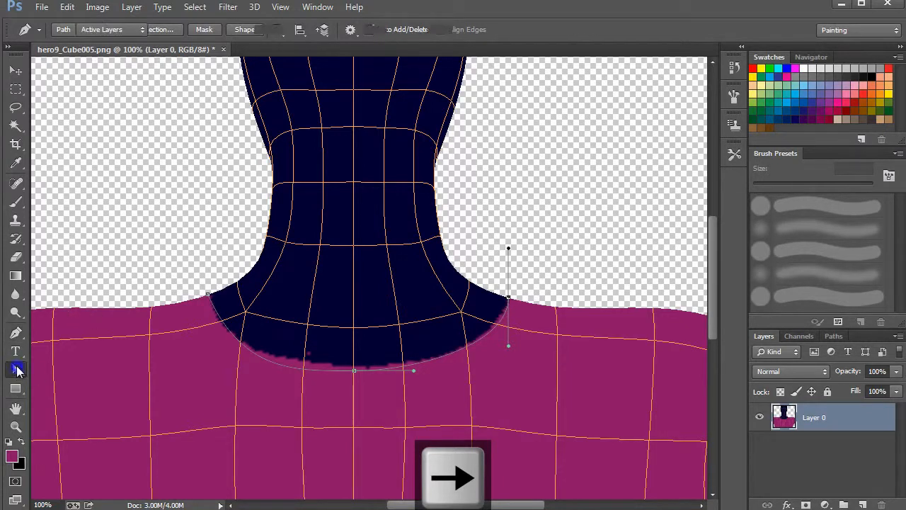
left_click(46, 380)
right_click(210, 296)
key("Escape")
left_click(206, 293)
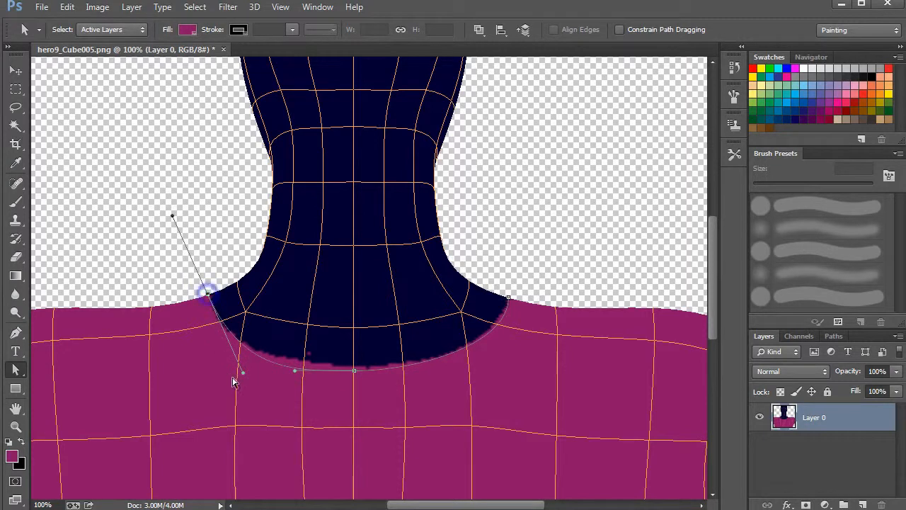
left_click_drag(242, 372, 224, 356)
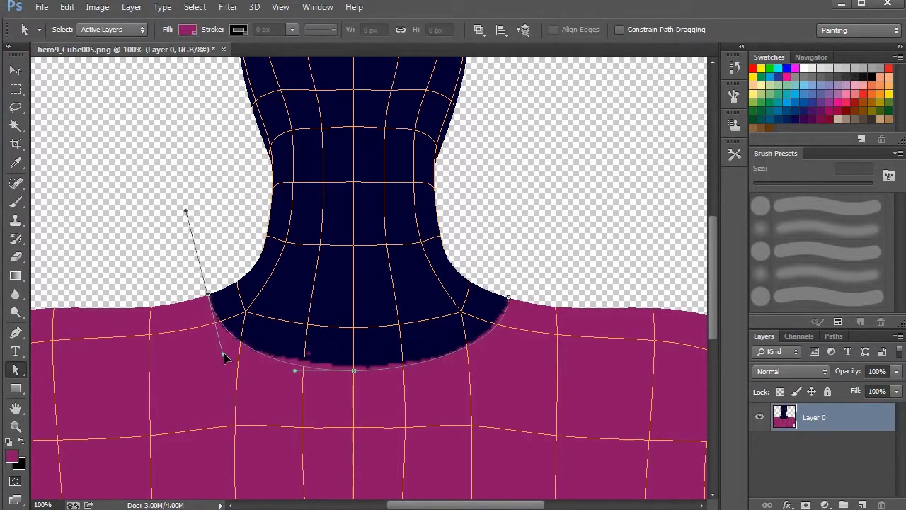
- Select the path's lowest anchor and swing the starting anchor's lower handle to vertical, mirroring the opposite shoulder's handle
right_click(354, 371)
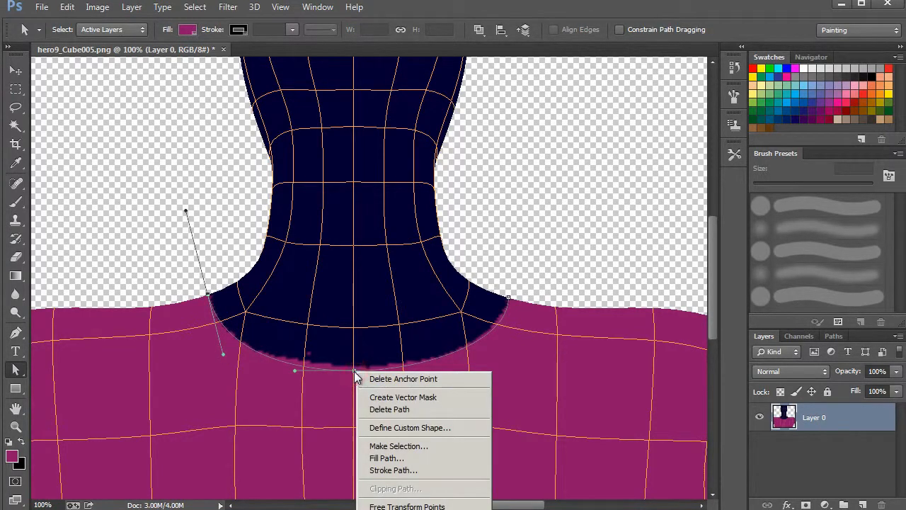
left_click(354, 370)
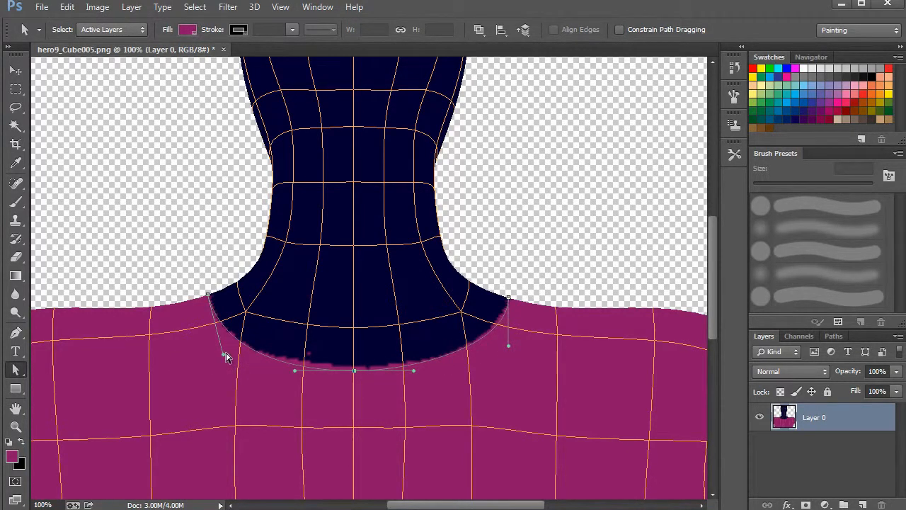
key("g")
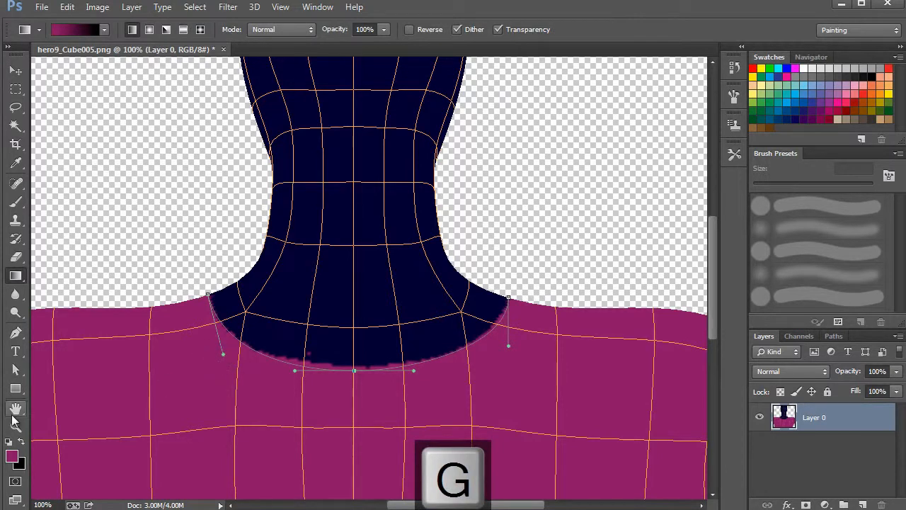
left_click(16, 369)
left_click(49, 382)
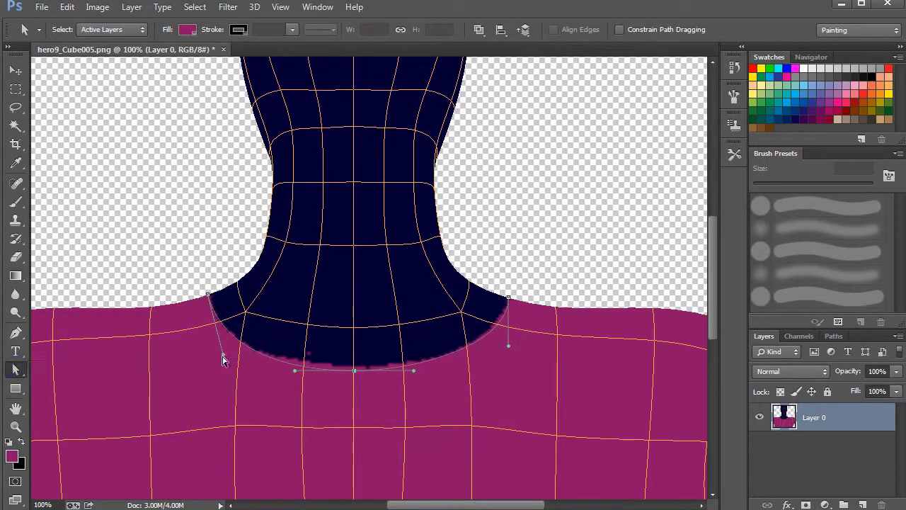
left_click(15, 368)
left_click(46, 383)
left_click_drag(222, 354, 209, 349)
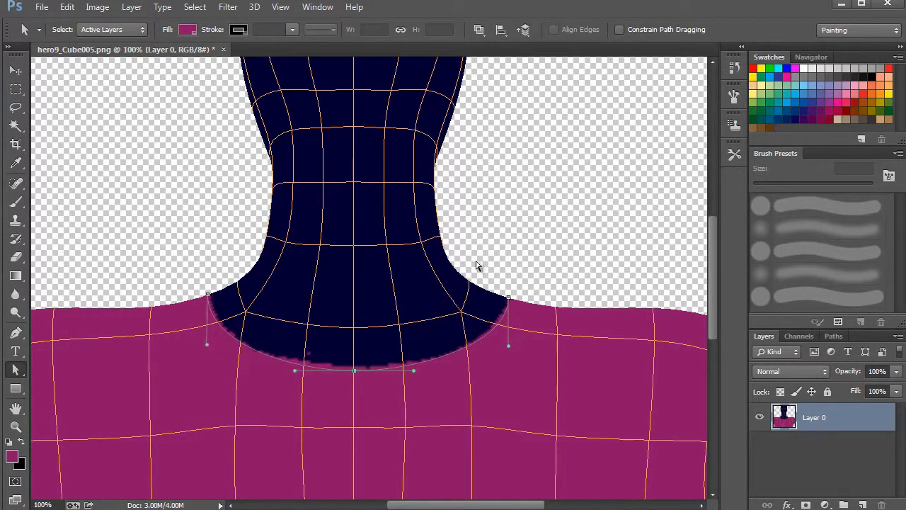
- Close the path across the neck with the Pen tool and load the work path as a selection
left_click(16, 333)
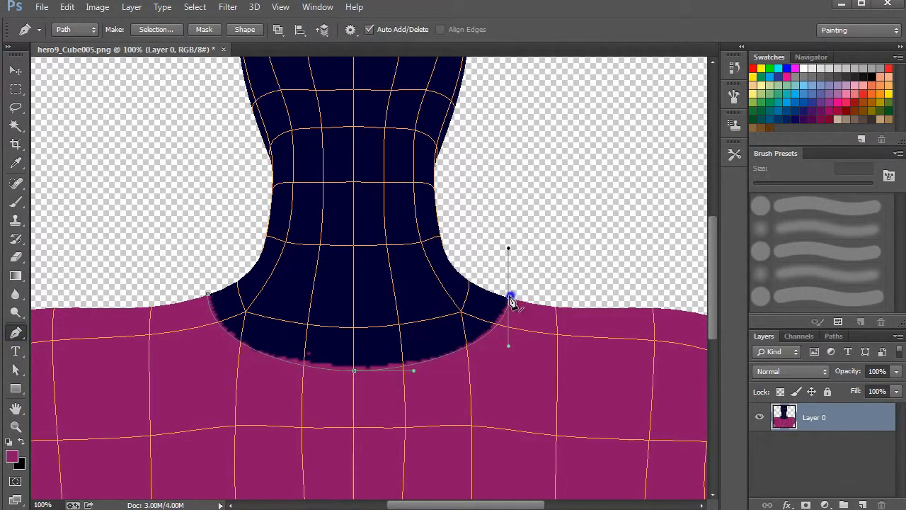
left_click(207, 295)
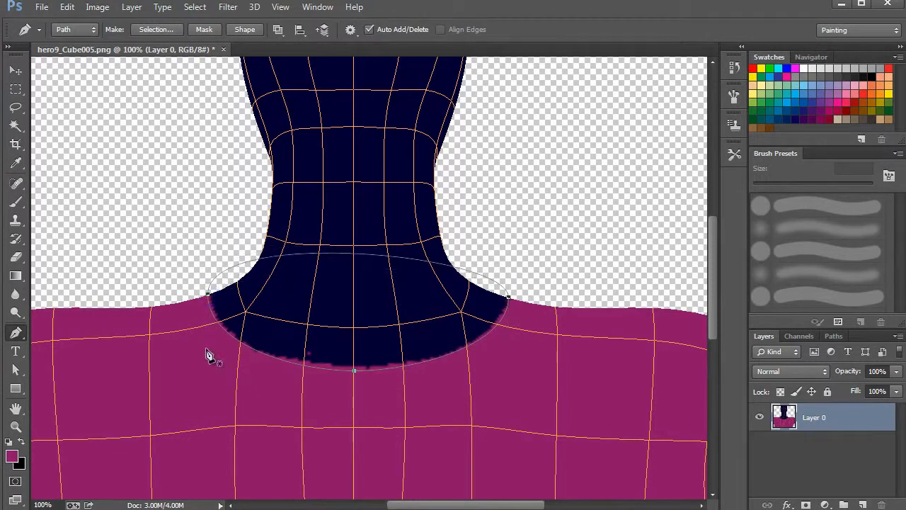
left_click(835, 335)
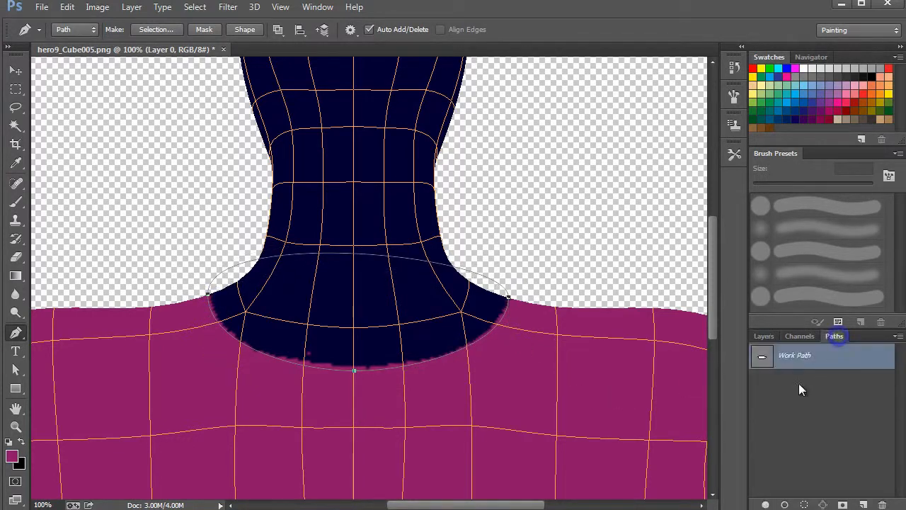
left_click(763, 358, "ctrl")
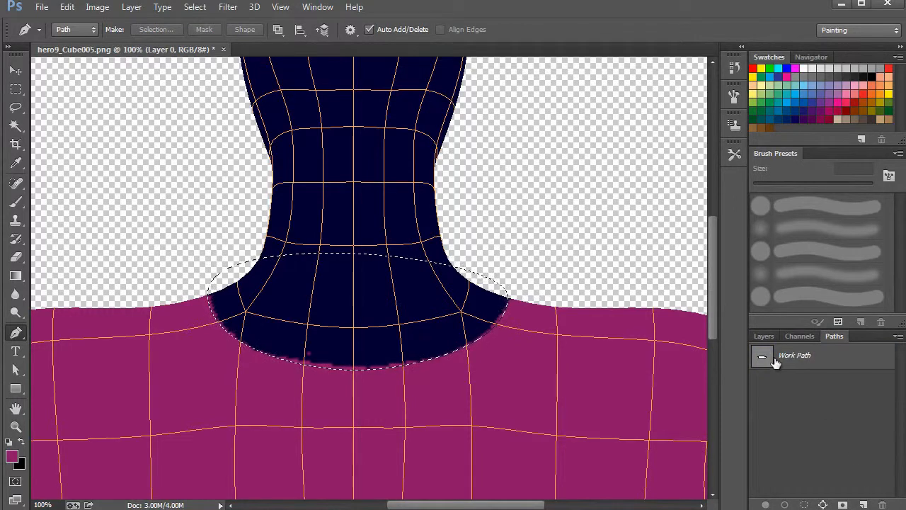
- Add a new layer above Layer 0 and fill the back collar selection with brushed navy sampled from the neck
left_click(764, 336)
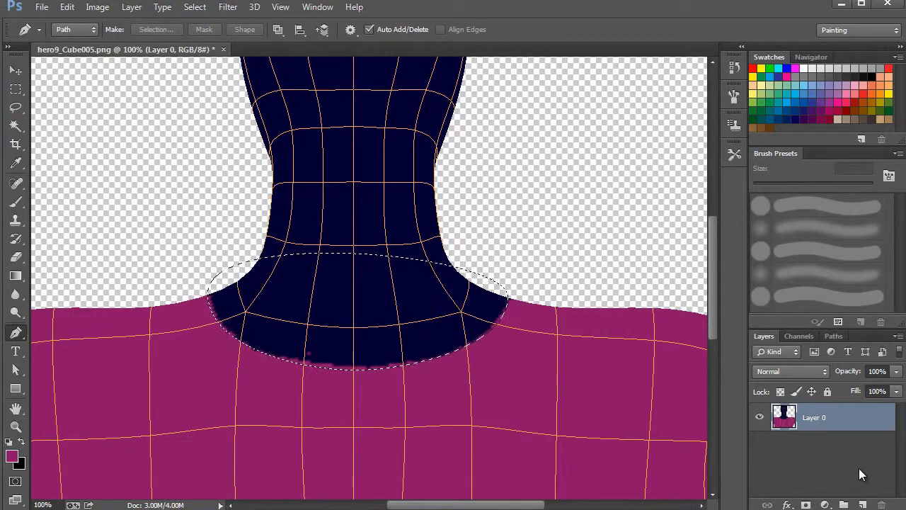
left_click(863, 504)
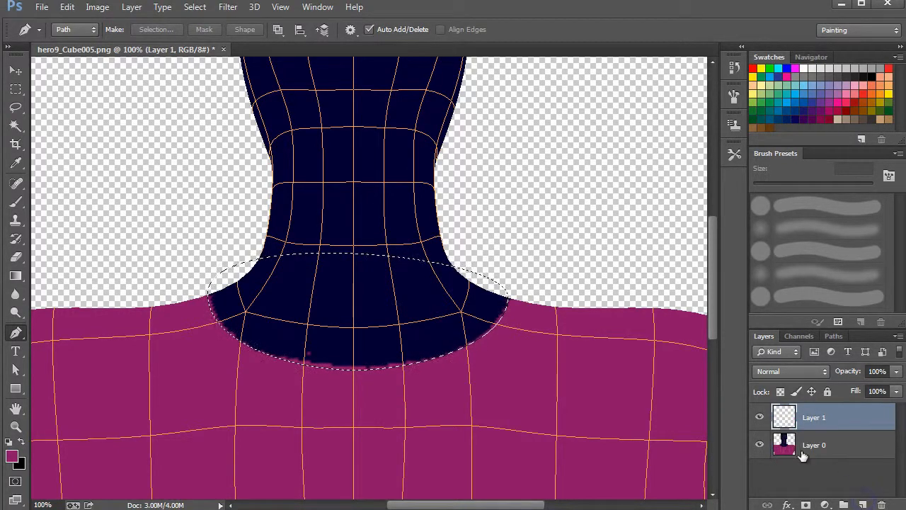
key("b")
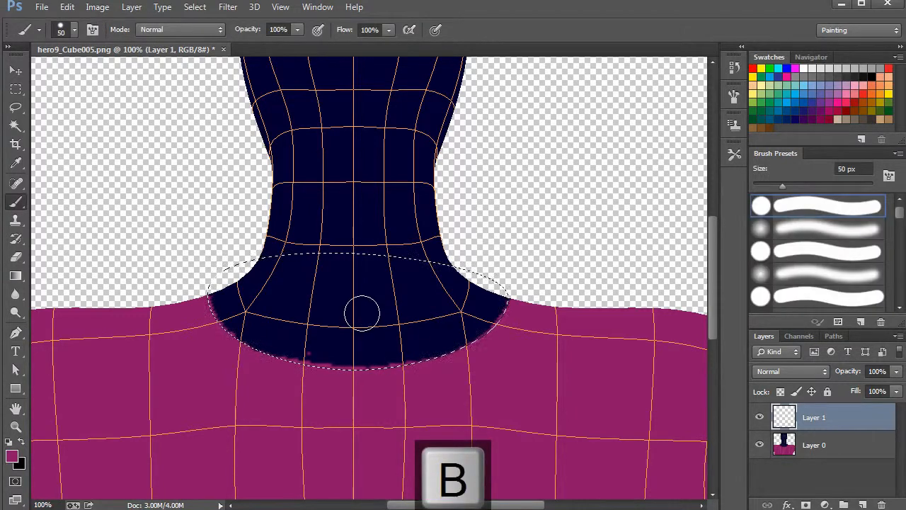
left_click(380, 294, "alt")
left_click_drag(239, 259, 318, 311)
mouse_move(497, 340)
left_mouse_down()
mouse_move(416, 339)
mouse_move(415, 279)
mouse_move(308, 286)
left_mouse_up()
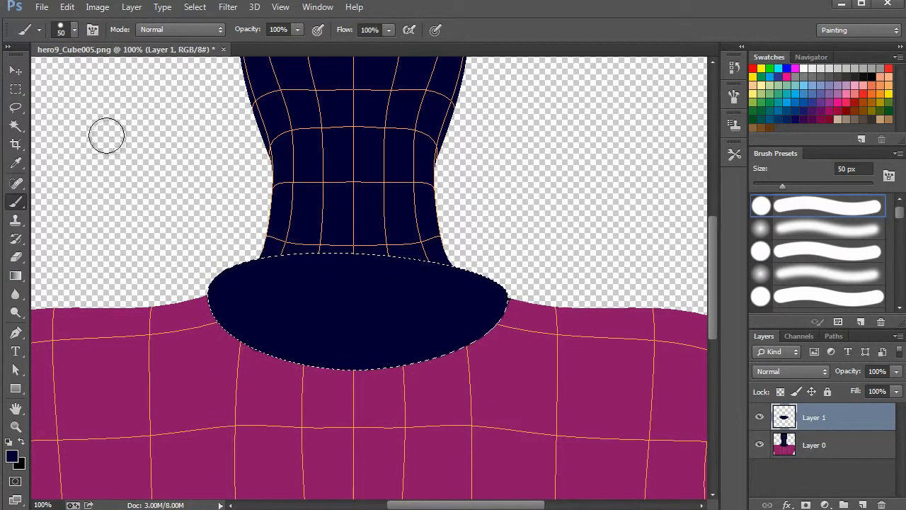
- Delete Layer 0 so only the navy collar shape remains, then save and close hero9_Cube005.png
left_click(870, 453)
left_click(881, 504)
left_click(434, 198)
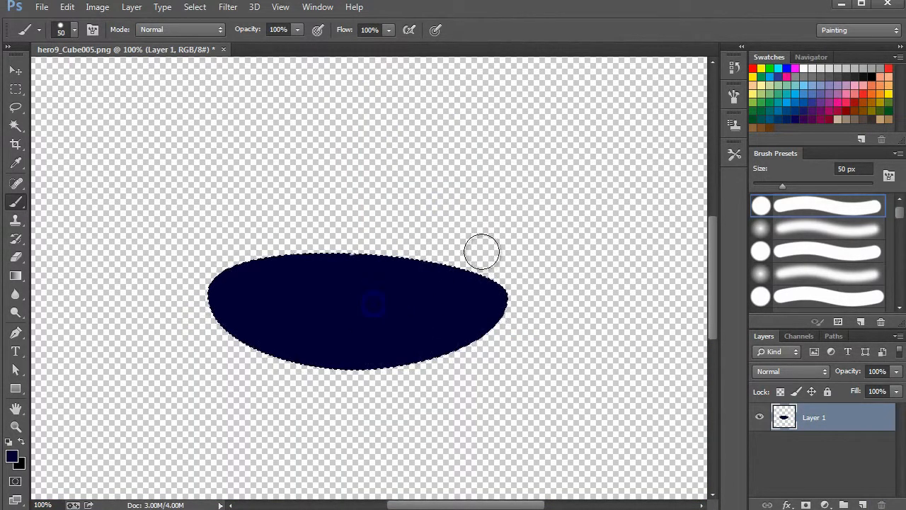
key("ctrl+s")
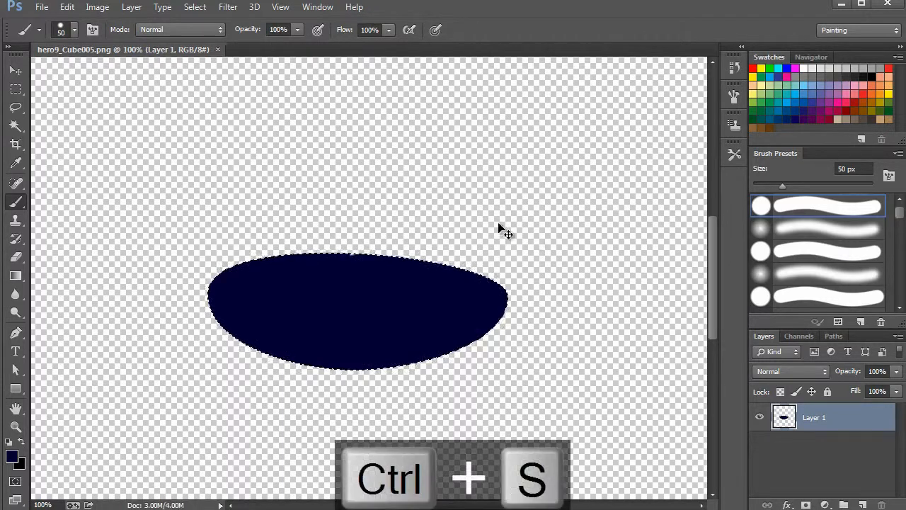
left_click(221, 49)
- Switch to Blender, apply the edited back-view image to the model and inspect the collar over the shoulders
key("alt+Tab")
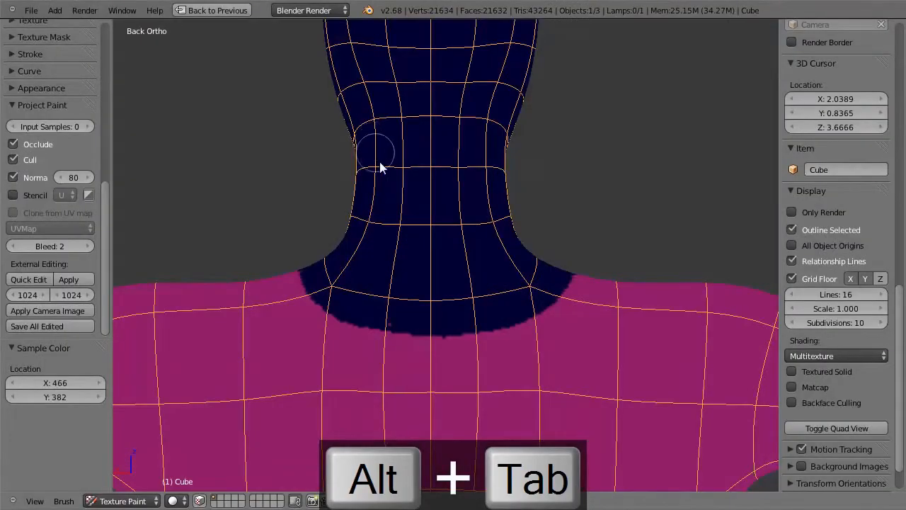
left_click(75, 280)
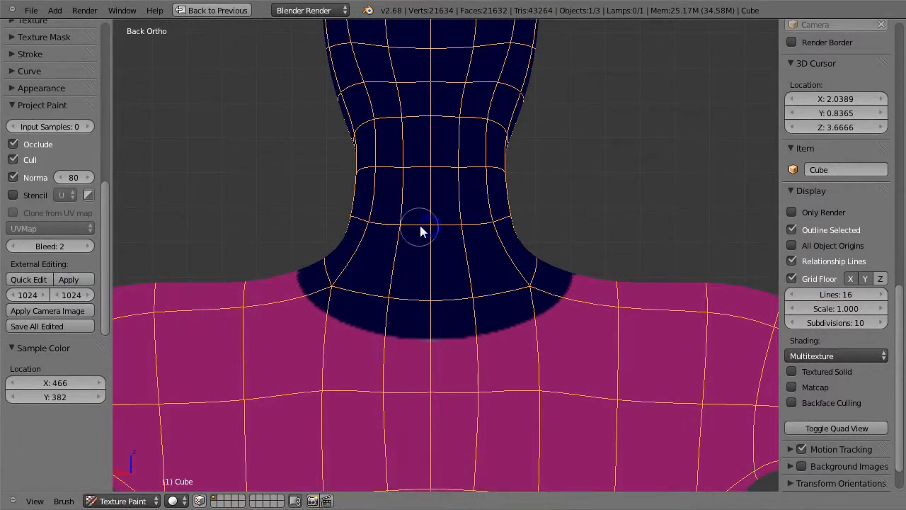
middle_click_drag(402, 208, 539, 309)
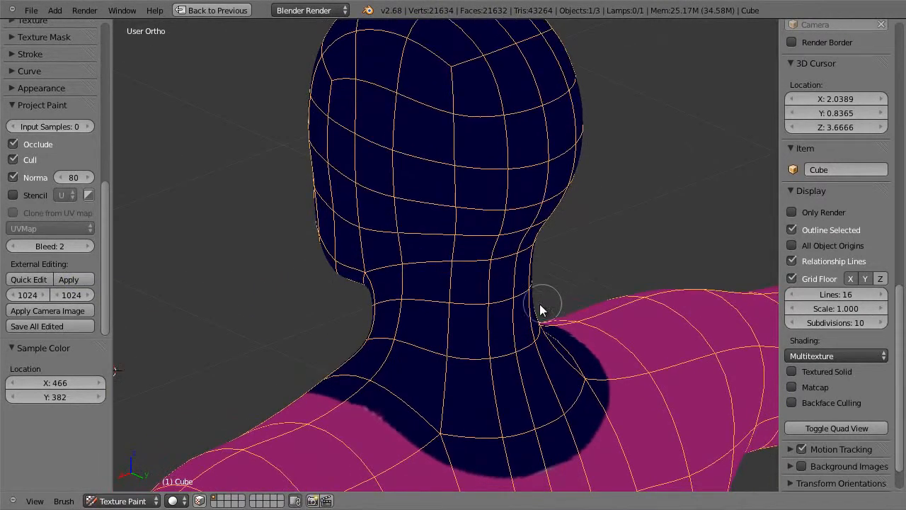
middle_click_drag(586, 334, 537, 345)
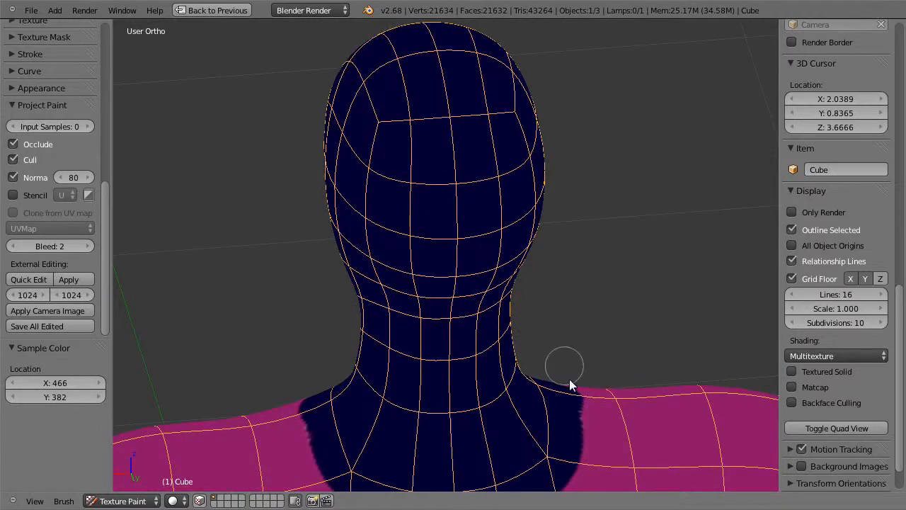
- Frame the head and collar in top orthographic view and send that view to Photoshop with Quick Edit
key("KP_7")
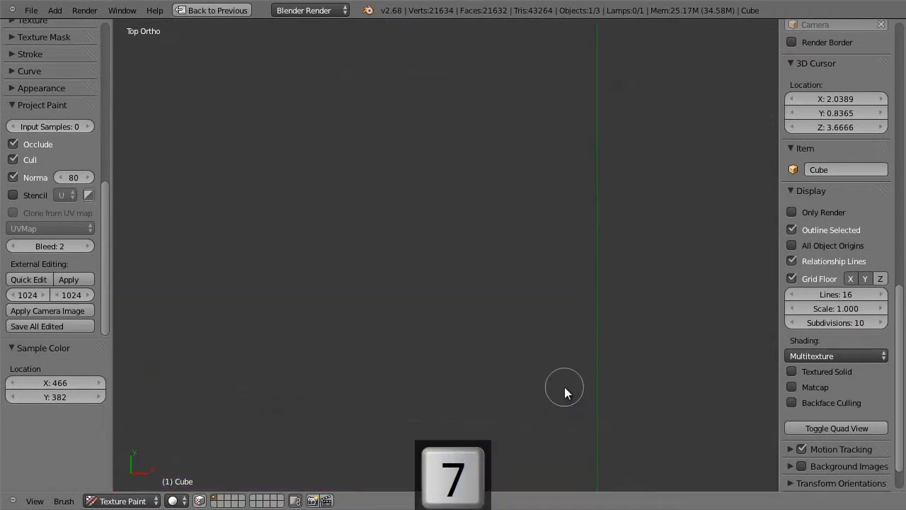
key("KP_Decimal")
scroll(523, 187, "up", 10)
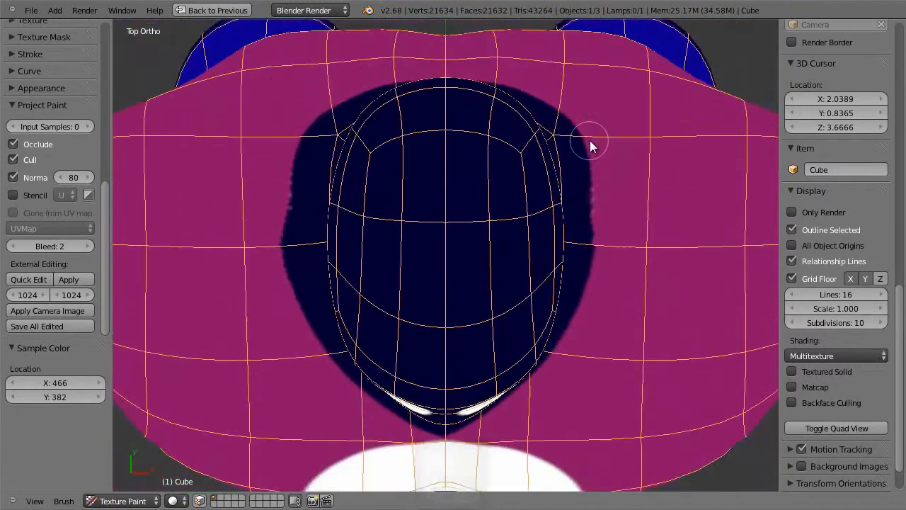
scroll(575, 145, "up", 2)
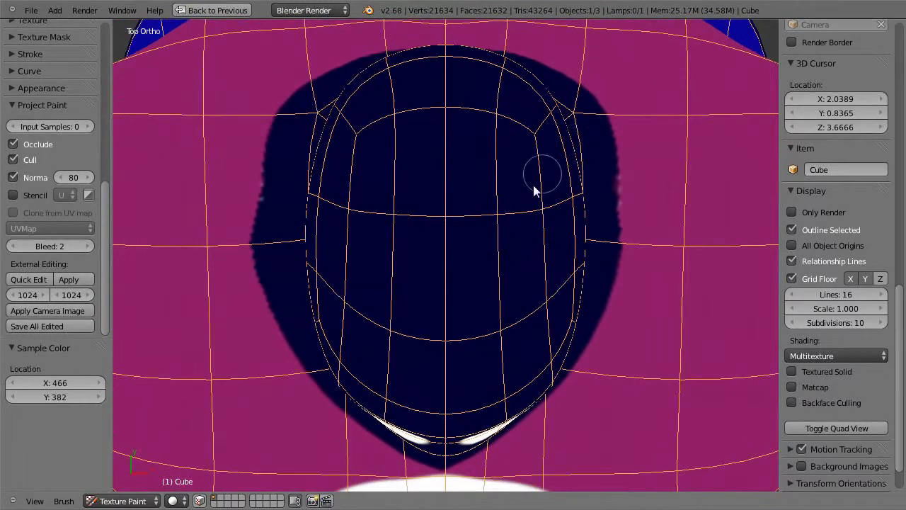
left_click(42, 277)
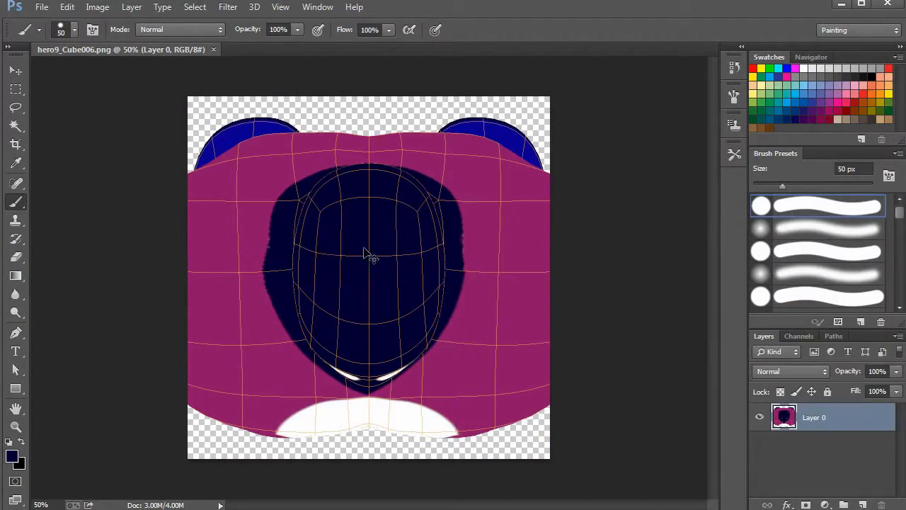
key("ctrl+equal")
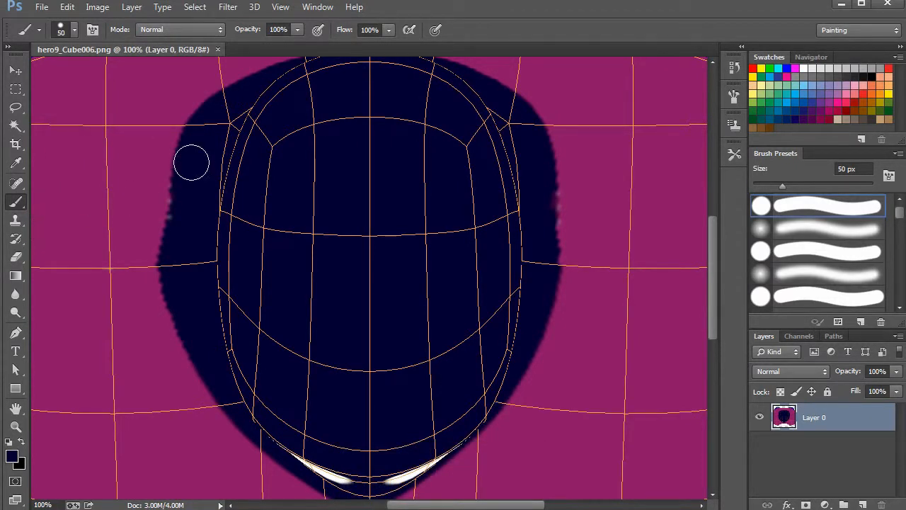
- Add a new layer above Layer 0 and brush navy over the collar's jagged edges on both shoulders with the 50 px brush
mouse_move(195, 170)
left_mouse_down()
mouse_move(192, 151)
mouse_move(183, 263)
left_mouse_up()
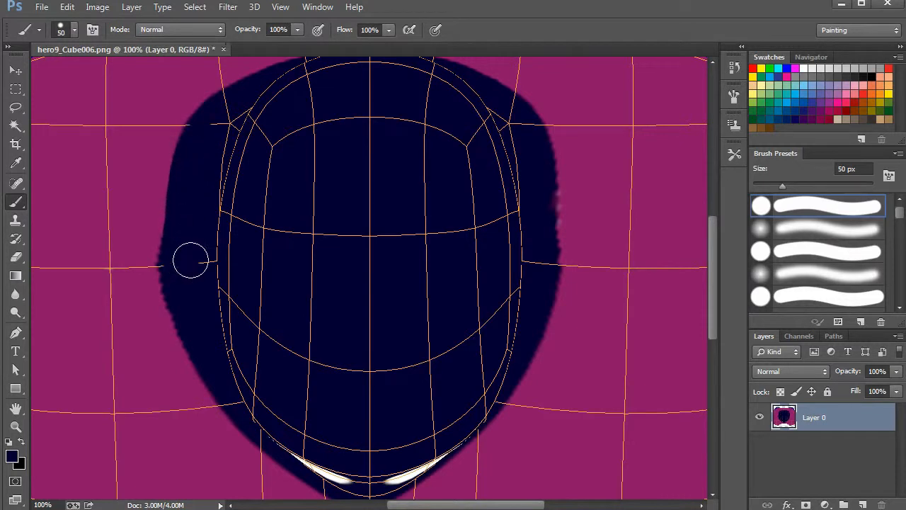
key("ctrl+z")
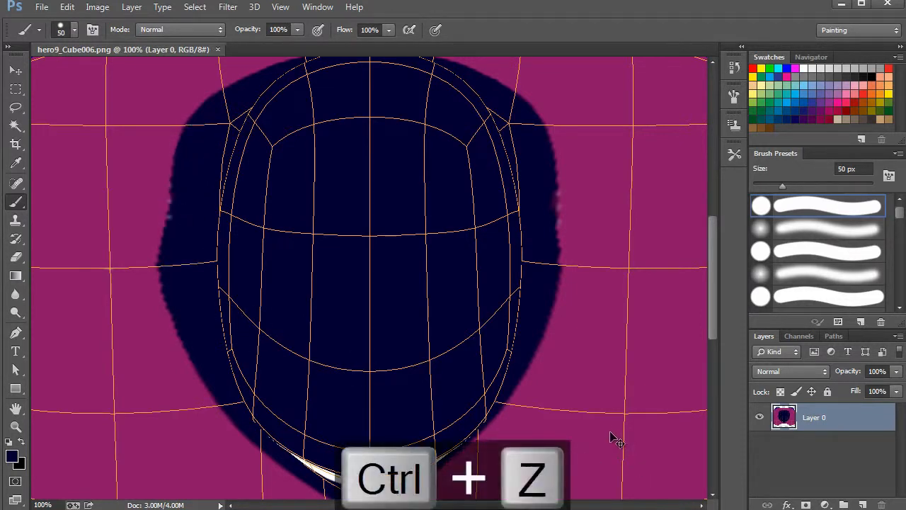
left_click(864, 503)
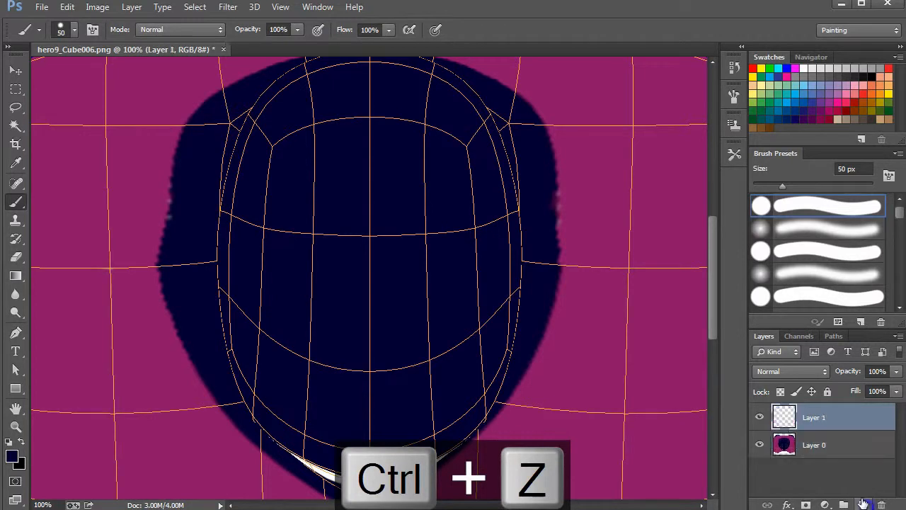
left_click_drag(198, 153, 177, 255)
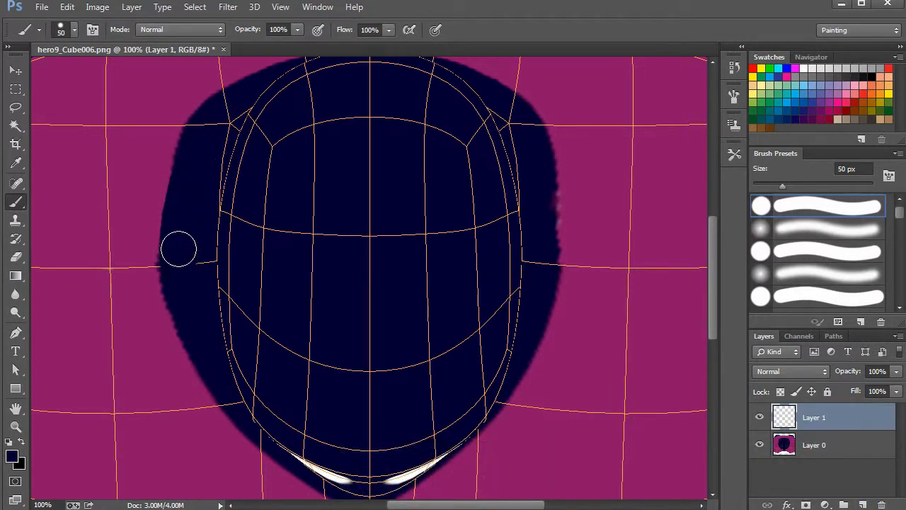
mouse_move(199, 144)
left_mouse_down()
mouse_move(177, 204)
mouse_move(184, 299)
left_mouse_up()
left_click_drag(178, 245, 201, 303)
mouse_move(533, 153)
left_mouse_down()
mouse_move(545, 248)
mouse_move(530, 309)
left_mouse_up()
left_click_drag(530, 158, 544, 266)
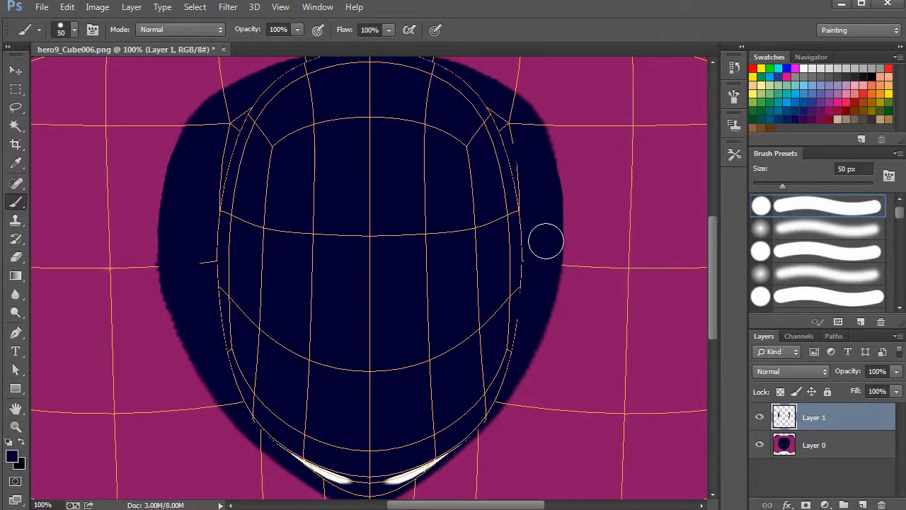
left_click_drag(542, 172, 511, 118)
mouse_move(183, 190)
left_mouse_down()
mouse_move(202, 134)
mouse_move(192, 168)
mouse_move(186, 304)
mouse_move(206, 276)
left_mouse_up()
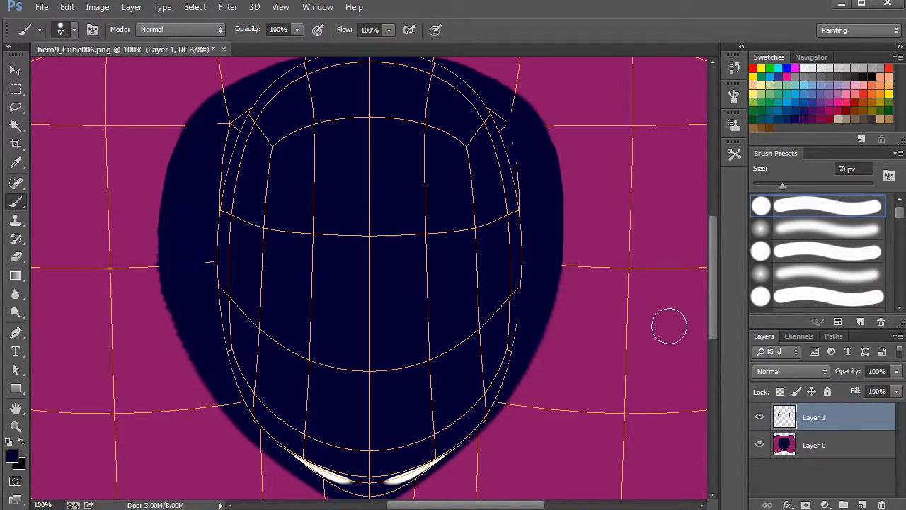
- Remove Layer 0 beneath the two shoulder strokes, then save and close hero9_Cube006.png
left_click(845, 445)
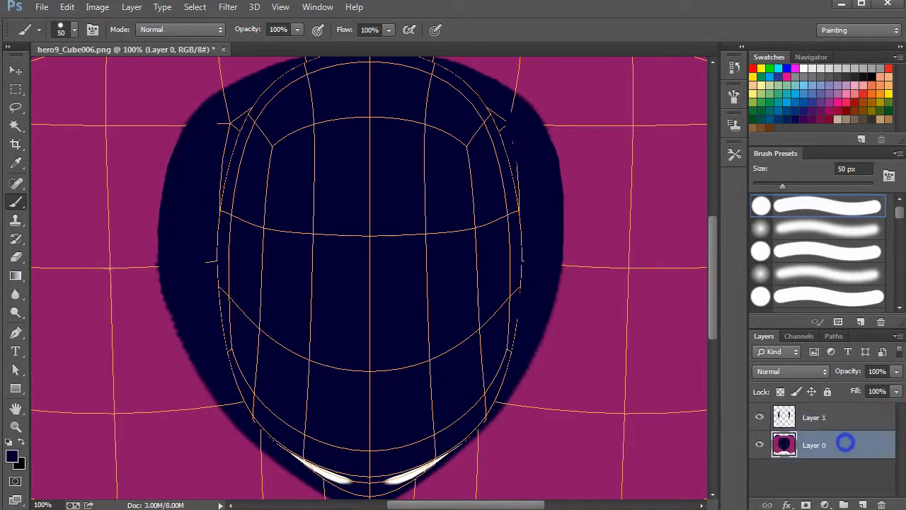
left_click(880, 504)
left_click(427, 198)
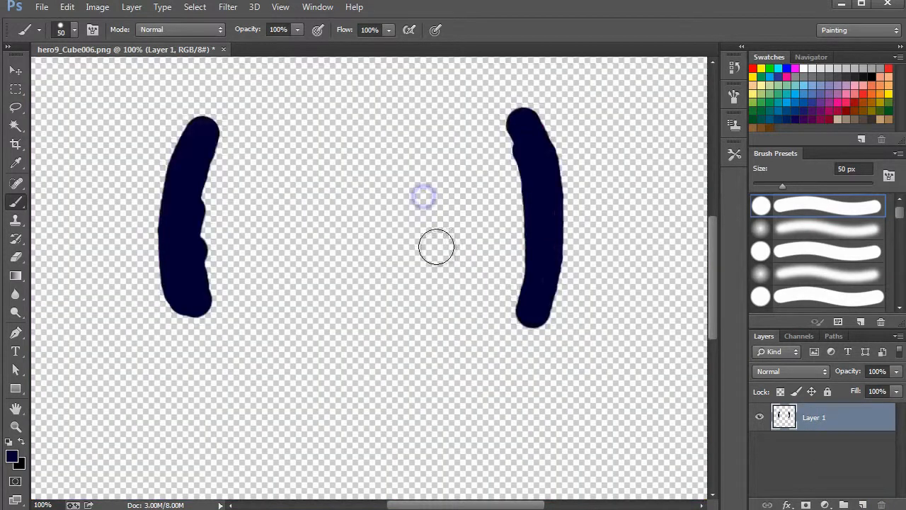
key("ctrl+s")
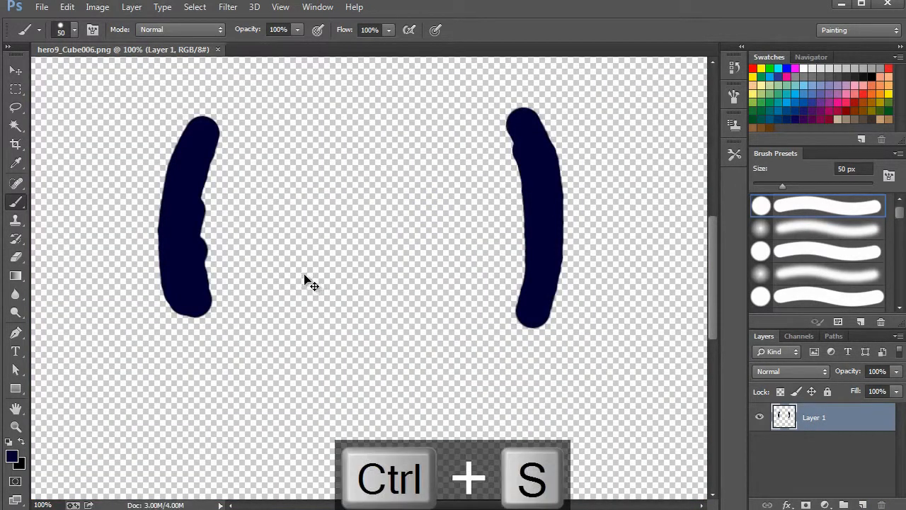
key("ctrl+w")
- Switch to Blender, apply the edited top-view image to the model and show the figure's upper body in front view
key("alt+Tab")
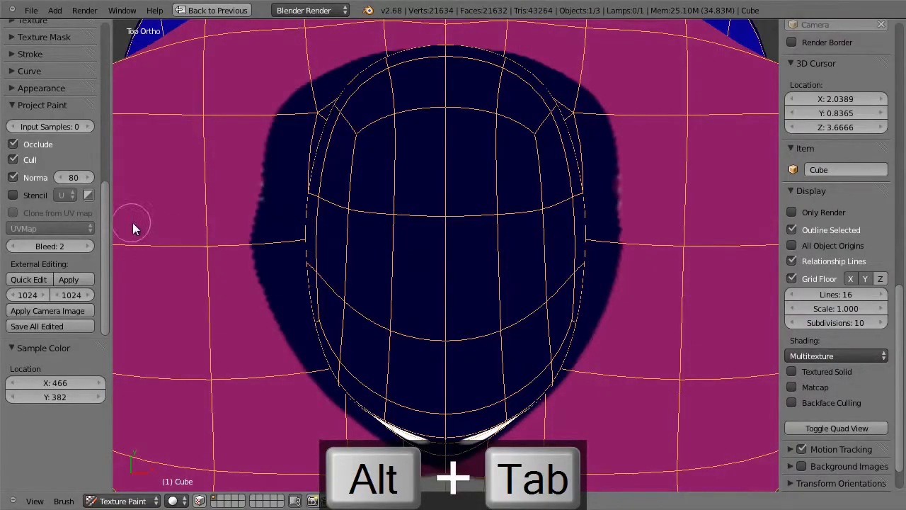
left_click(68, 279)
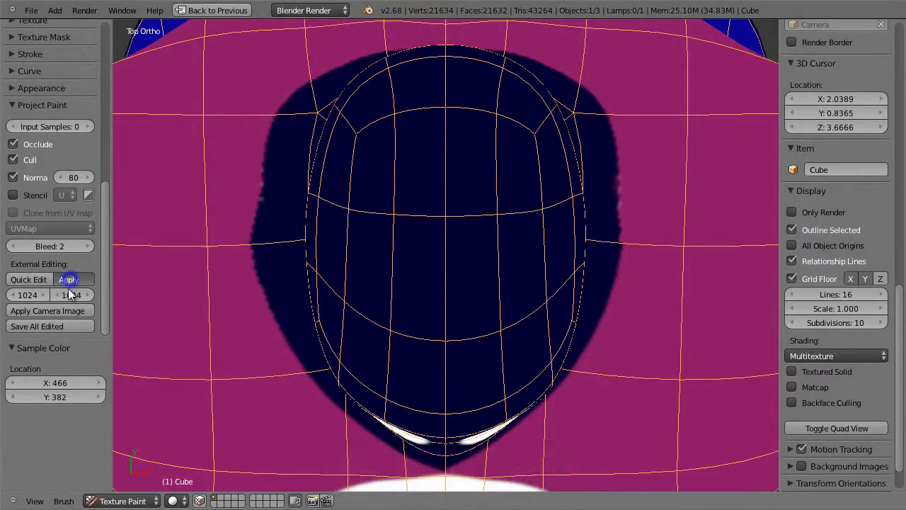
middle_click_drag(384, 324, 398, 263)
key("1")
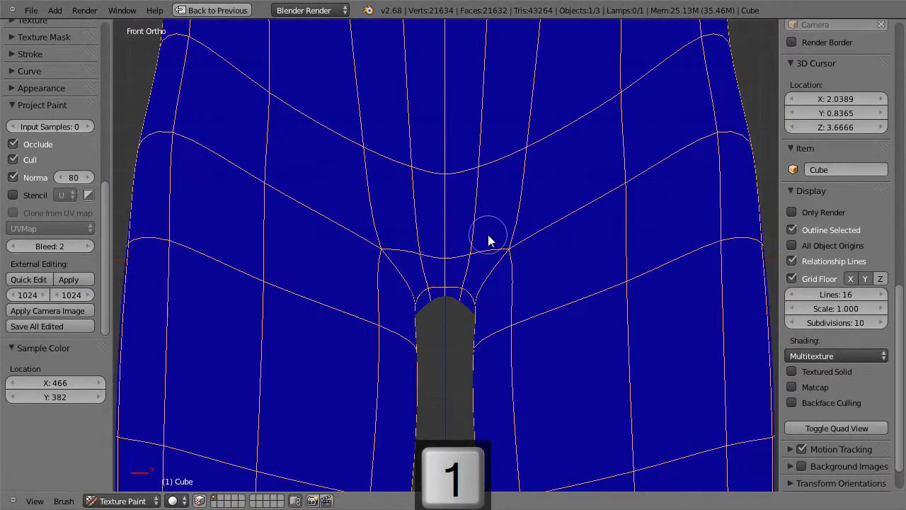
key("Delete")
middle_click_drag(488, 234, 497, 176, "alt")
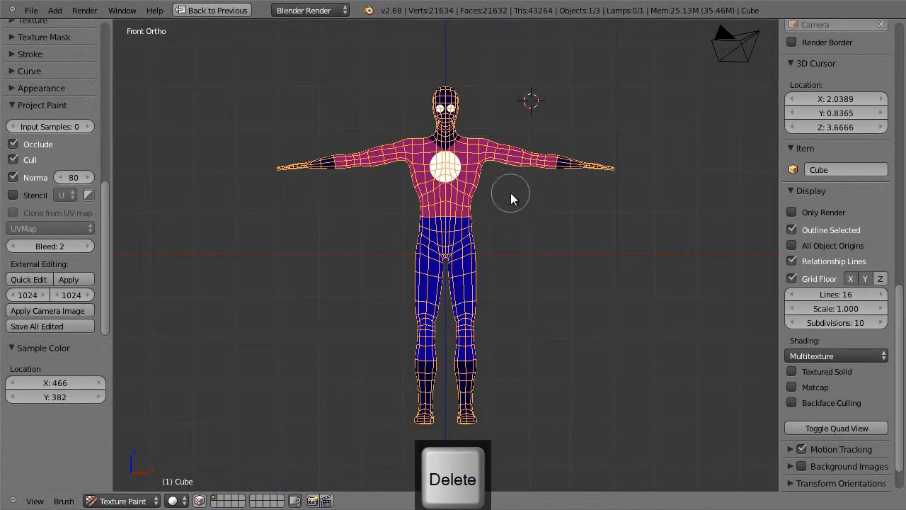
scroll(575, 145, "up", 5)
middle_click_drag(586, 140, 565, 230, "shift")
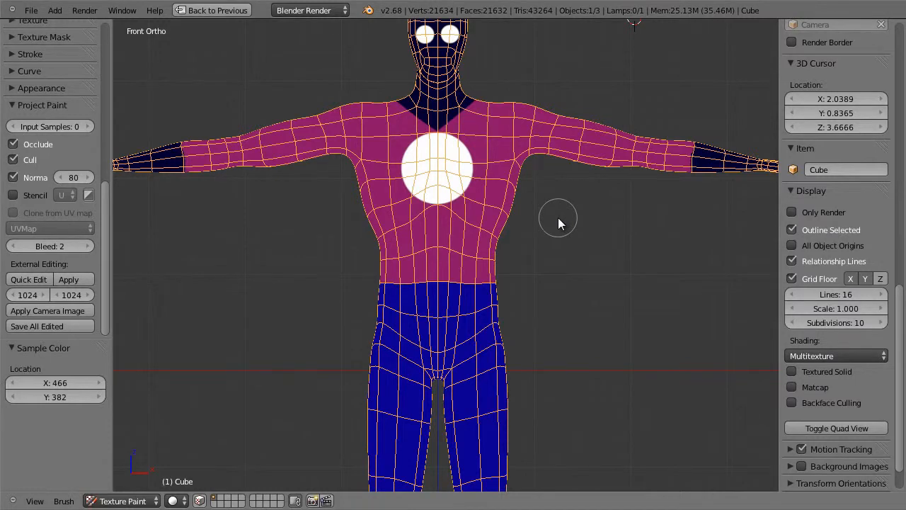
middle_click_drag(589, 264, 565, 315, "shift")
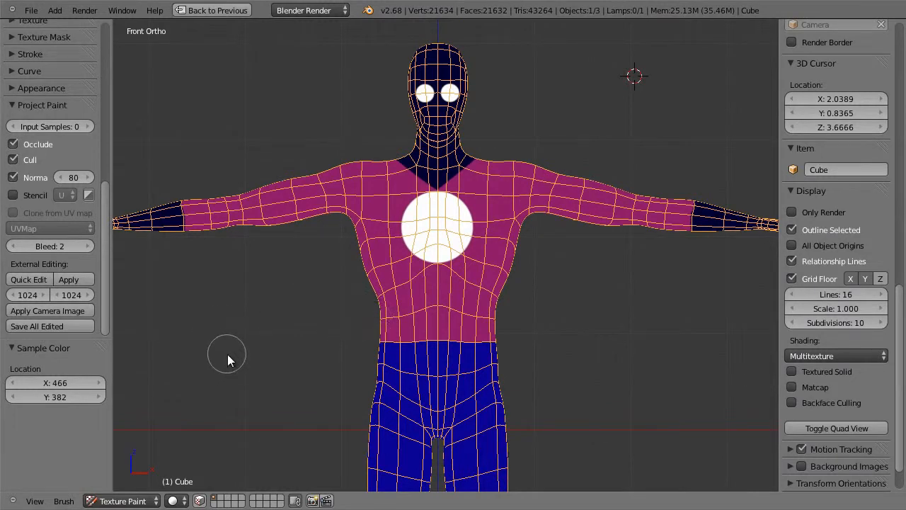
- Save the Blender file as hero10.blend on the Desktop
left_click(35, 11)
left_click(77, 115)
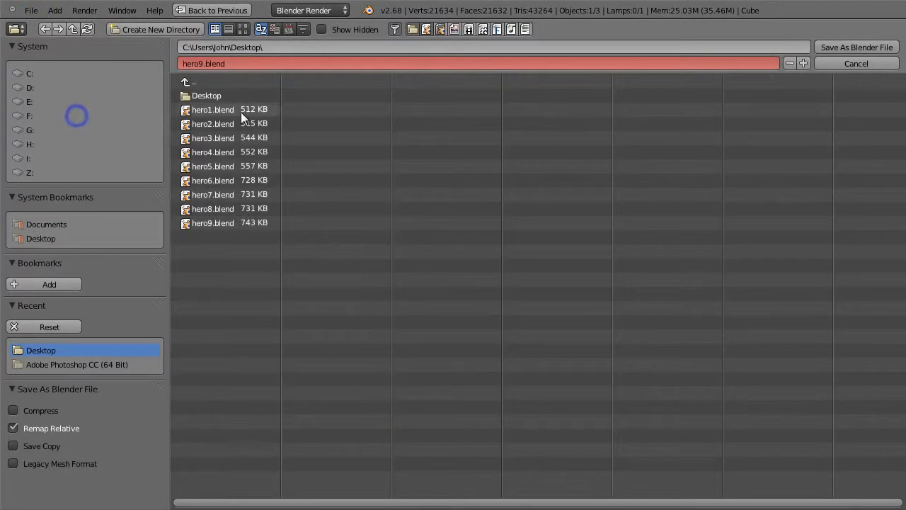
key("KP_Add")
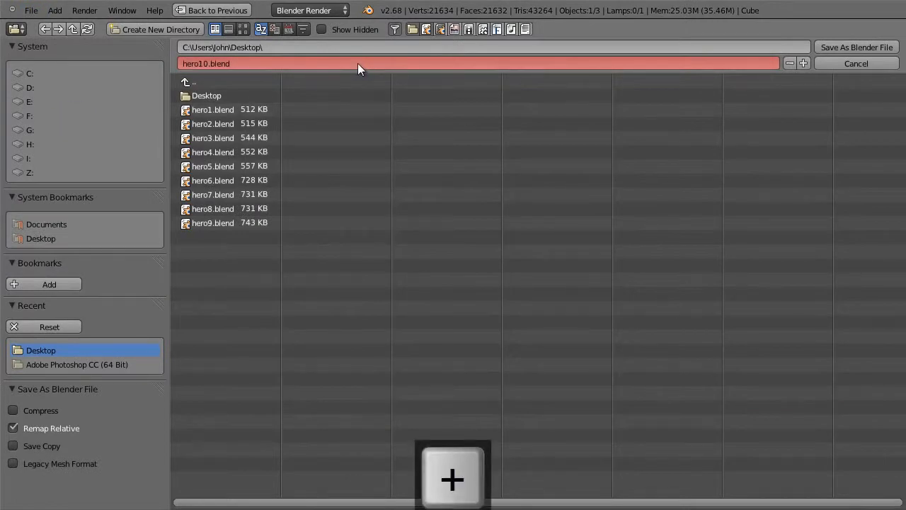
left_click(839, 47)
- Restore the multi-area layout, display the costume image in the image editor and save the image
key("shift+space")
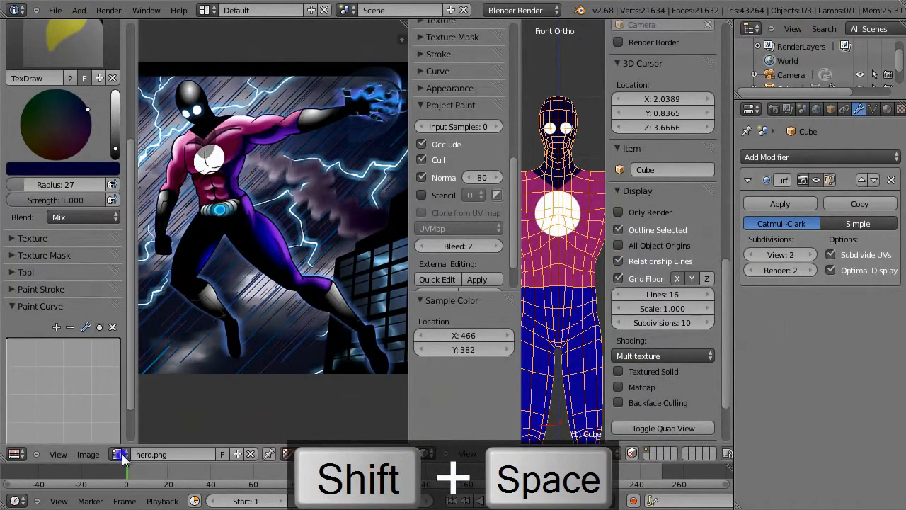
left_click(119, 454)
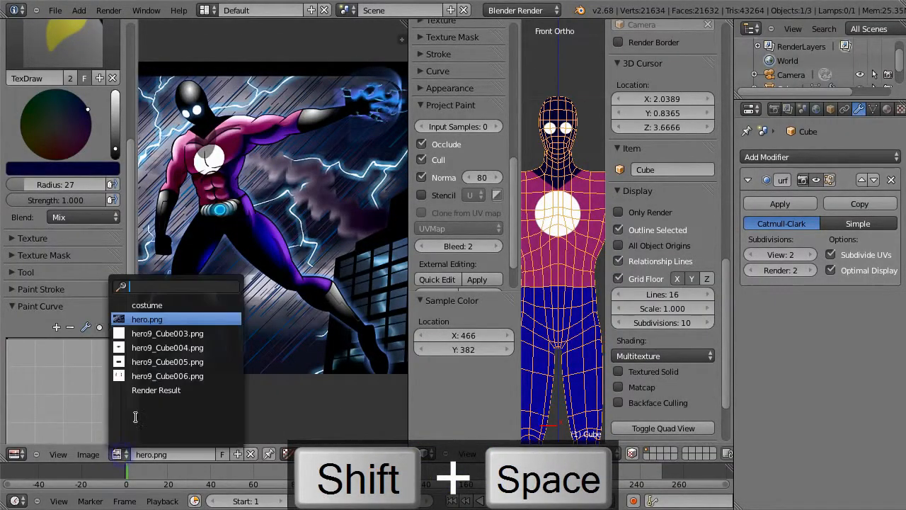
left_click(184, 306)
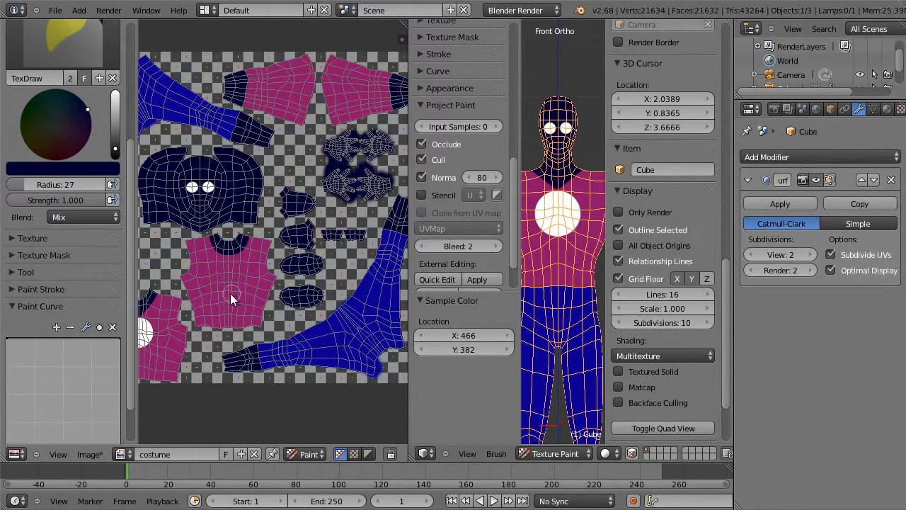
left_click(90, 454)
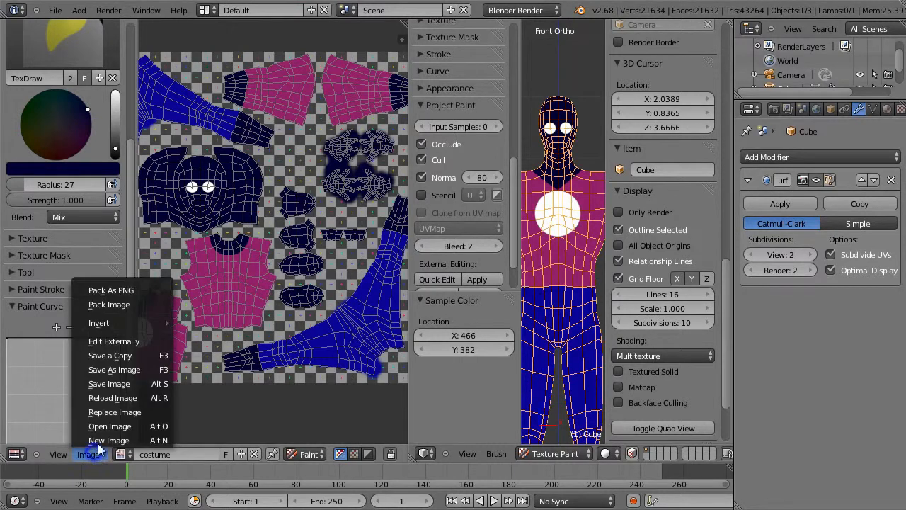
left_click(123, 383)
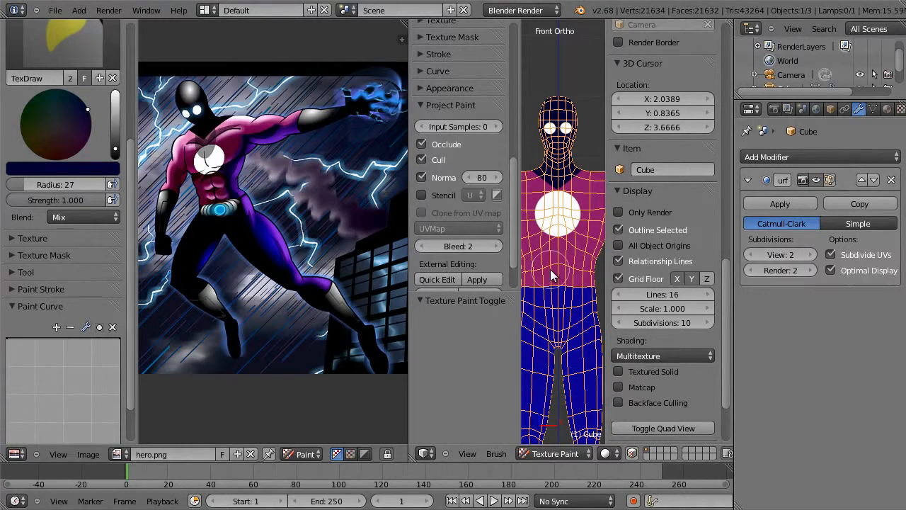
- Join the reference image area and the timeline area into the 3D view to enlarge it
right_click(409, 278)
left_click(402, 282)
left_click(400, 283)
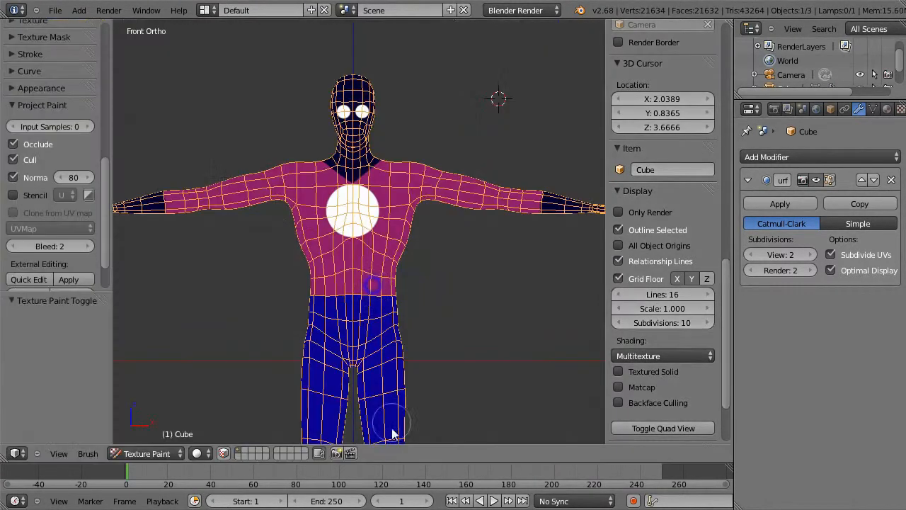
right_click(398, 461)
left_click(398, 463)
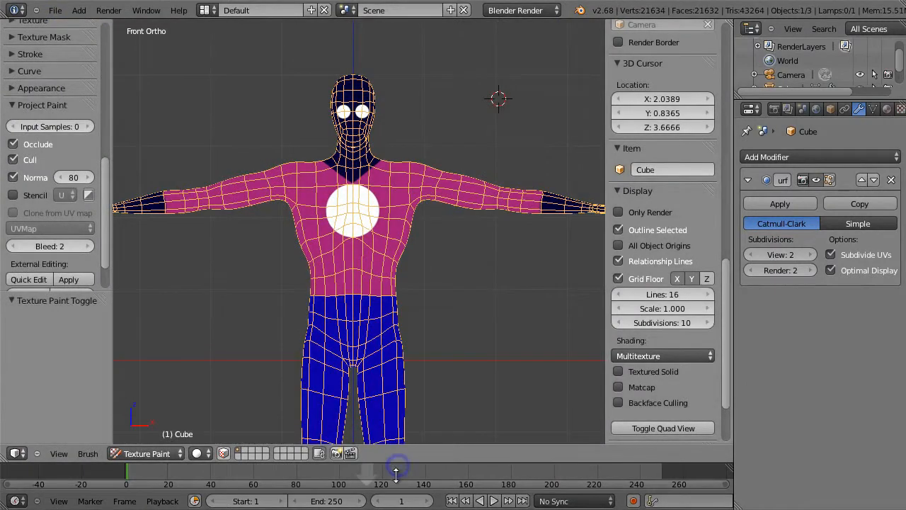
left_click(404, 411)
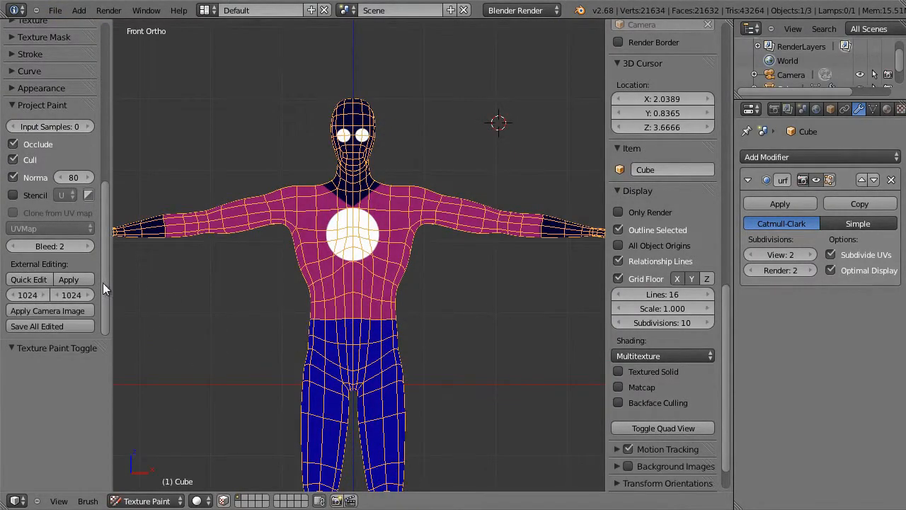
key("Tab")
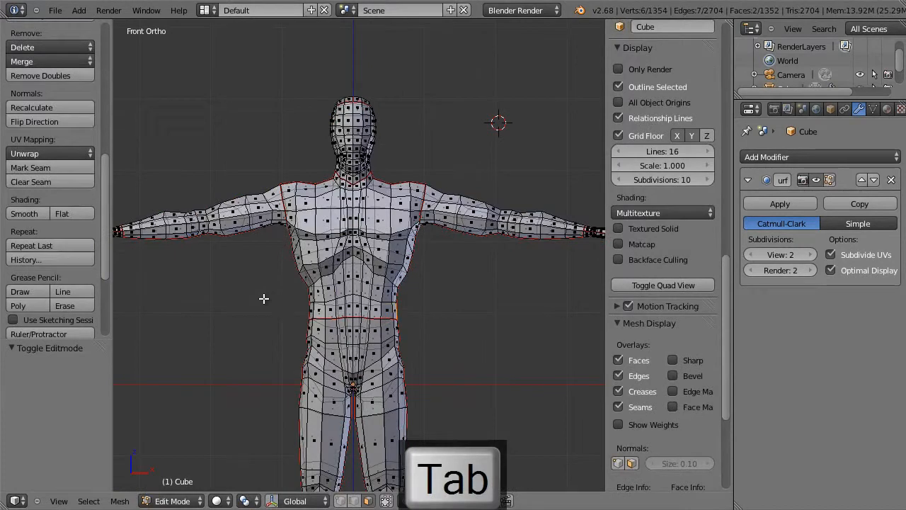
left_click_drag(102, 260, 97, 344)
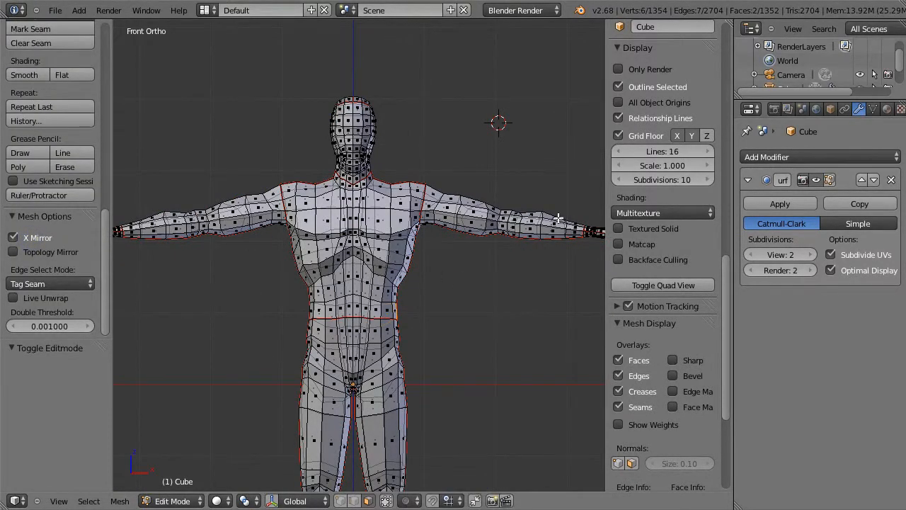
key("Tab")
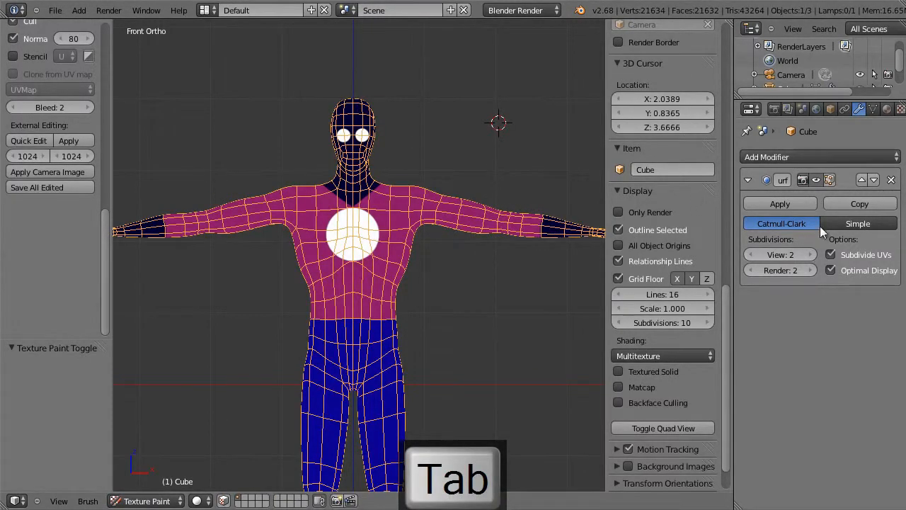
- Turn off the Wire and Draw All Edges display options for the Cube object
left_click(829, 109)
scroll(800, 312, "down", 5)
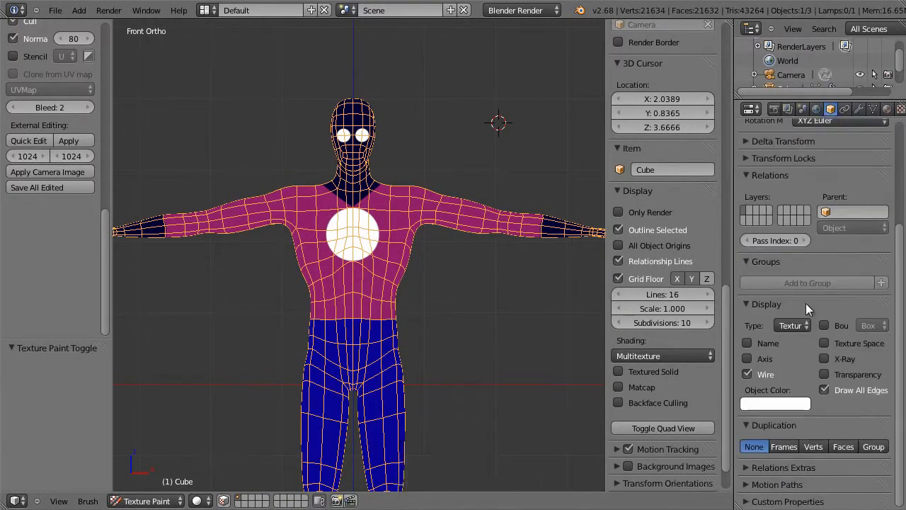
left_click(747, 372)
left_click(824, 388)
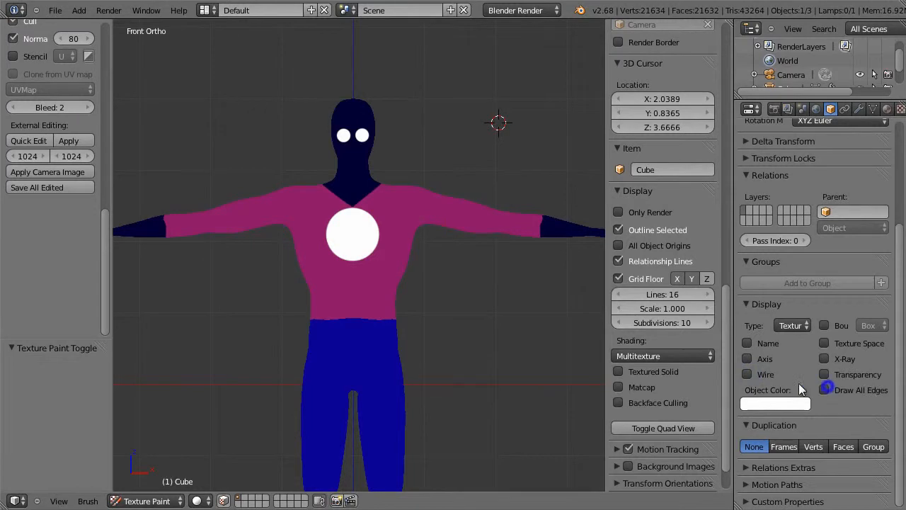
- Switch the figure from Texture Paint to Object Mode and turn on Matcap shading
left_click(149, 500)
left_click(162, 487)
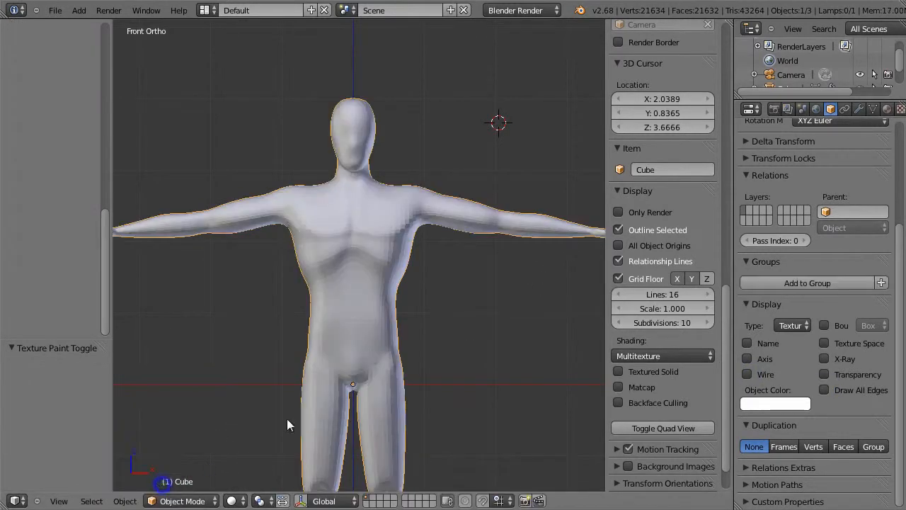
left_click(620, 387)
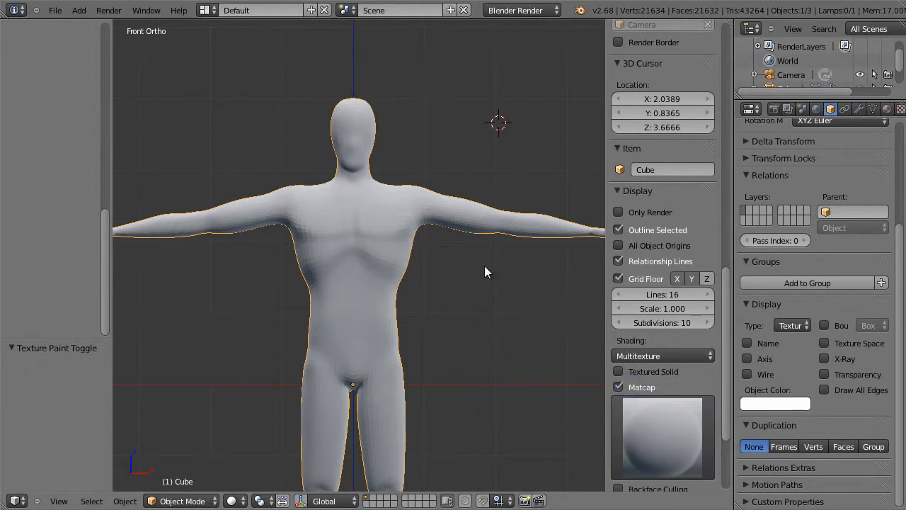
- Enter Edit Mode with the figure's legs in view and set vertex selection
middle_click_drag(479, 315, 495, 156, "shift")
key("Tab")
middle_click_drag(440, 382, 451, 259, "shift")
left_click(340, 501)
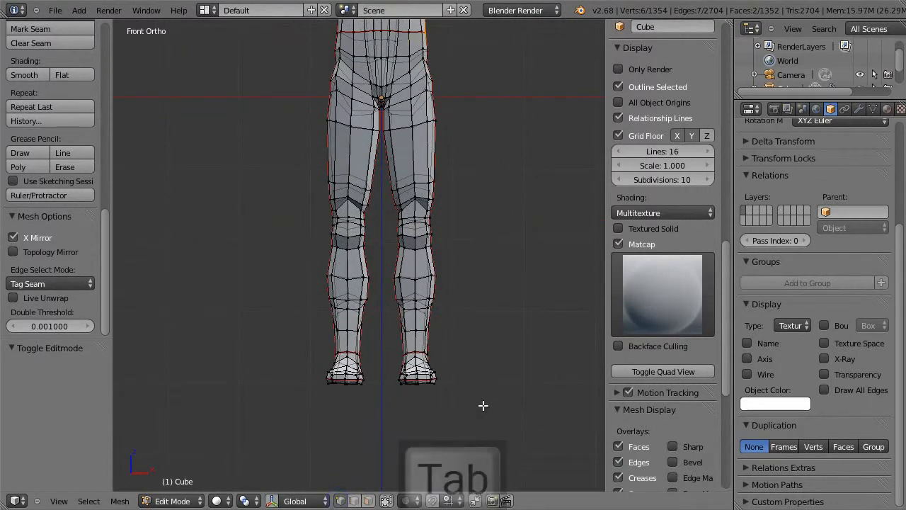
right_click(431, 353)
key("g")
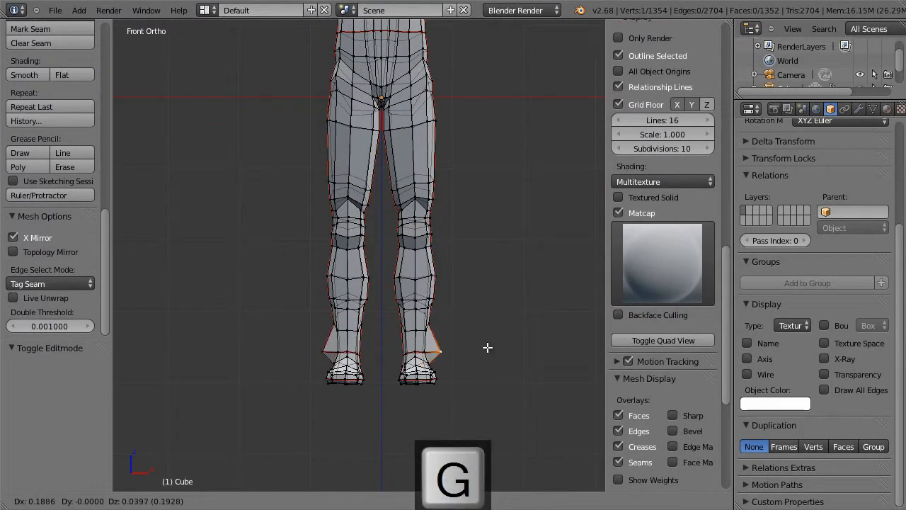
key("Escape")
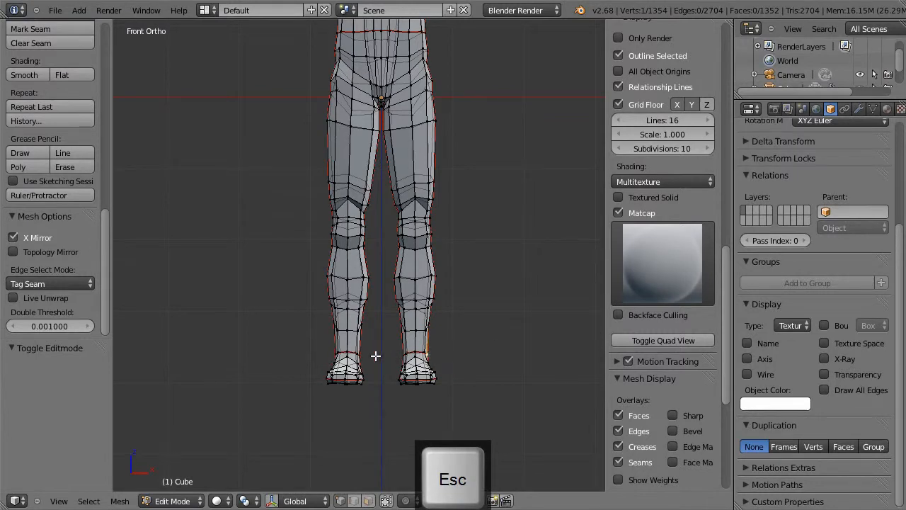
key("g")
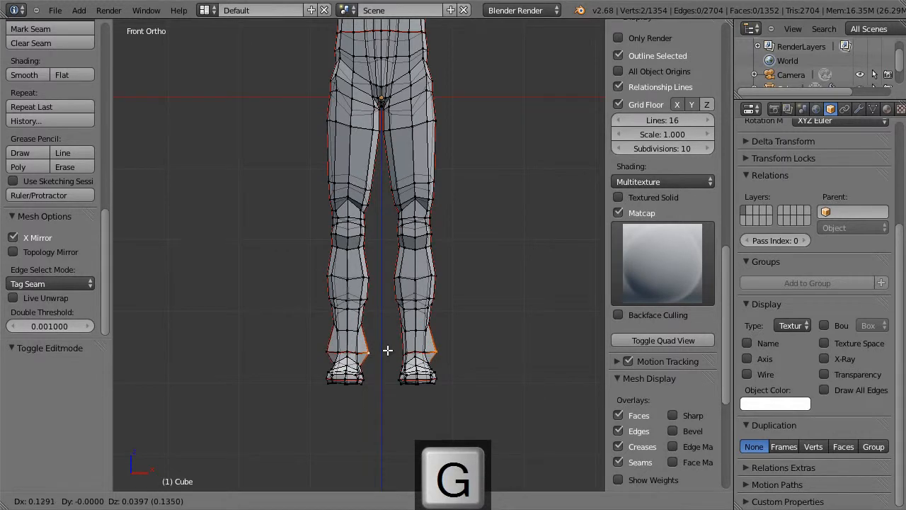
key("Escape")
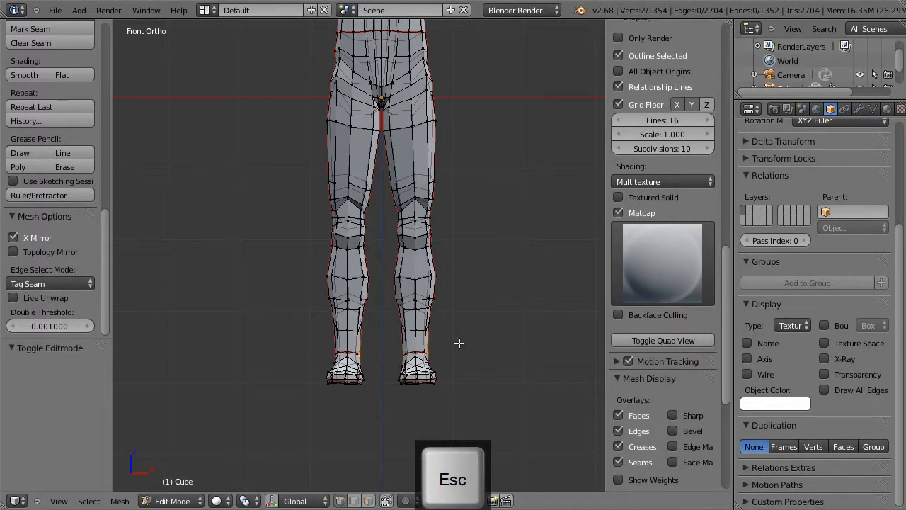
key("ctrl+z")
- Select the ankle edge loop and the front and back vertices just below it on one leg, and scale them to 0.883
key("a")
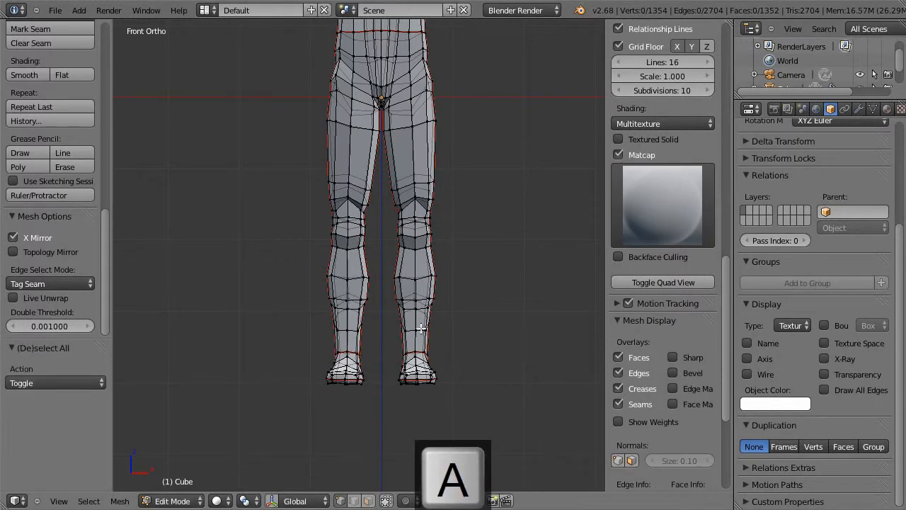
scroll(425, 365, "up", 5)
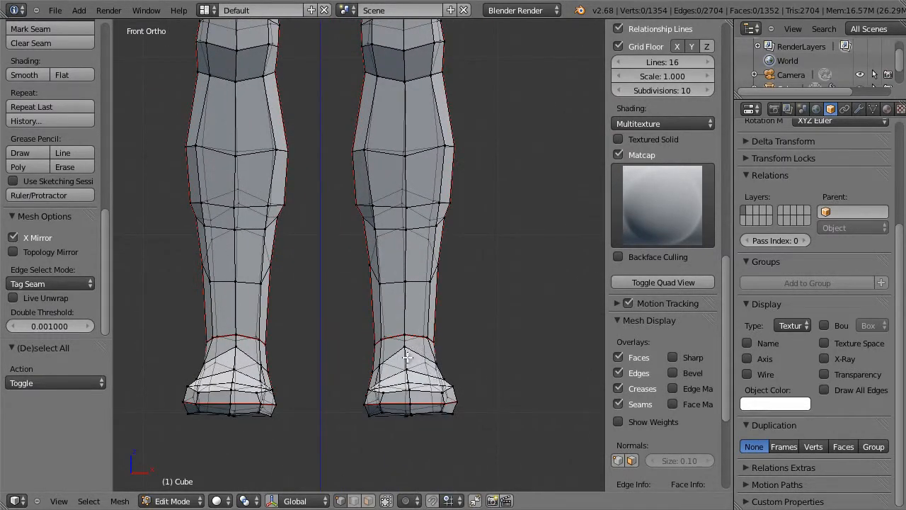
right_click(416, 335)
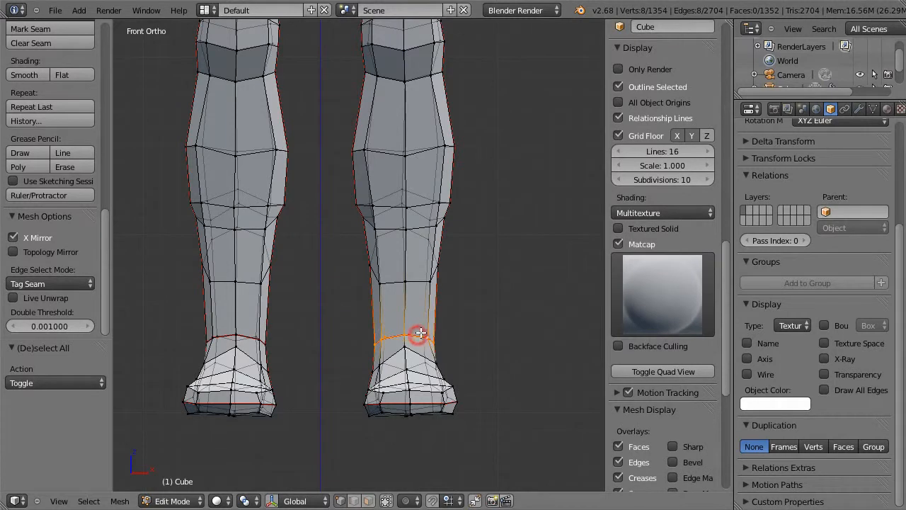
right_click(415, 354, "shift")
key("ctrl+KP_1")
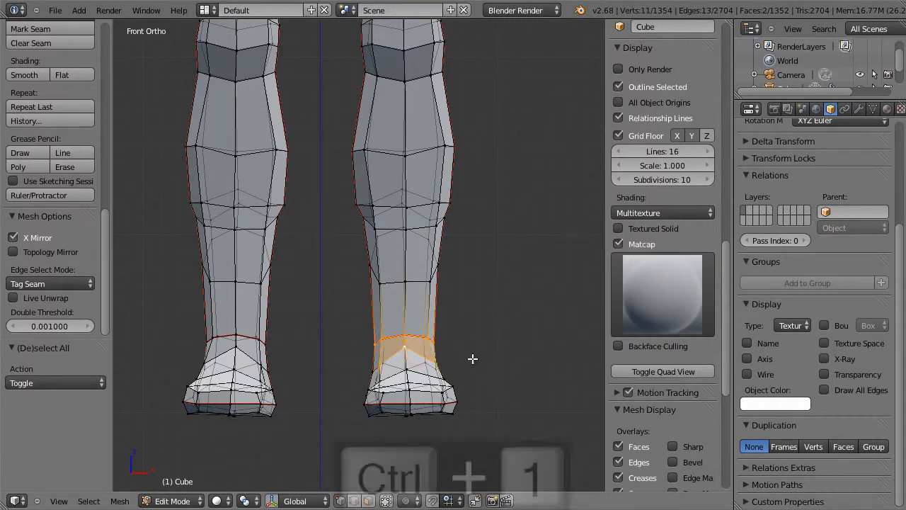
right_click(319, 366, "shift")
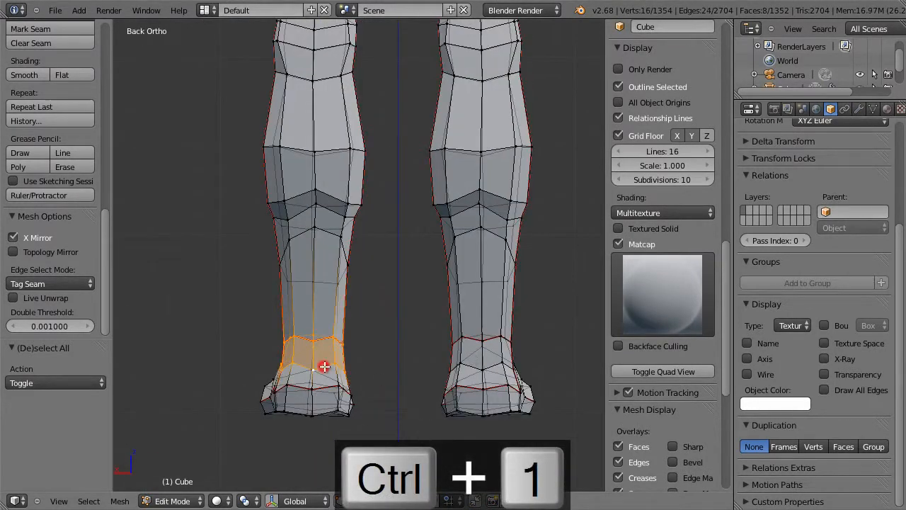
key("s")
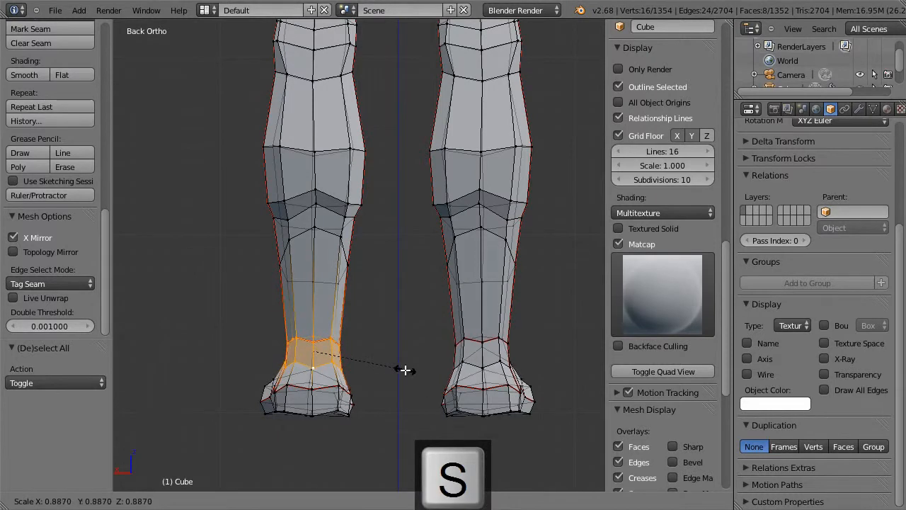
left_click(404, 371)
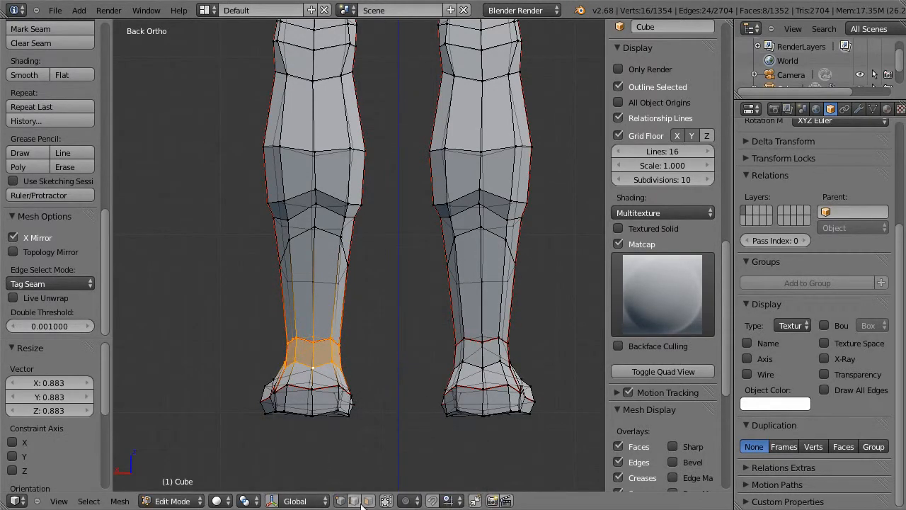
- Limit selection to visible geometry and move the heel's inner vertices 0.044 and its outer bottom vertex -0.020 in X, both 0.008 in Z
left_click(387, 501)
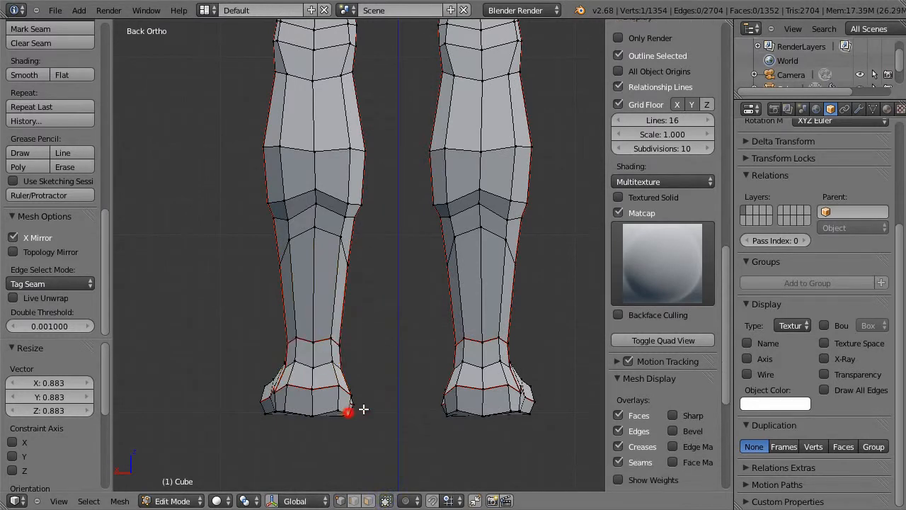
right_click(348, 394)
key("g")
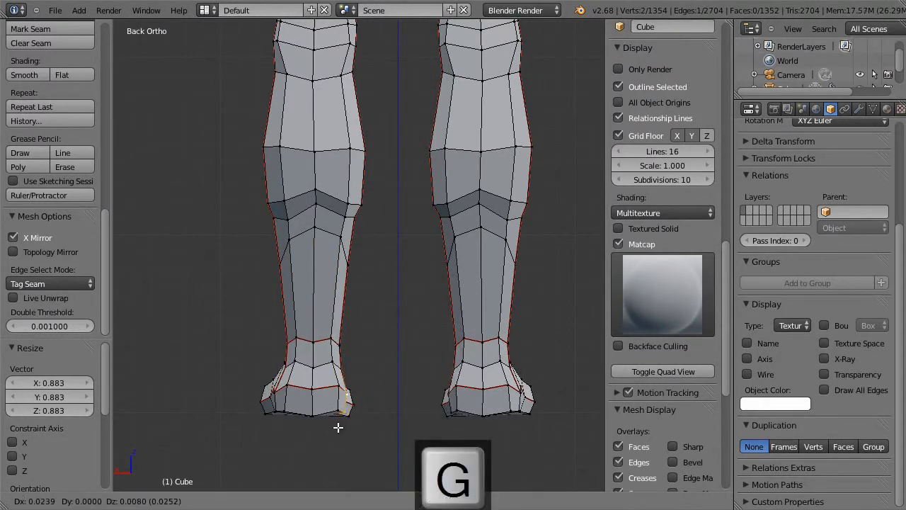
left_click(336, 427)
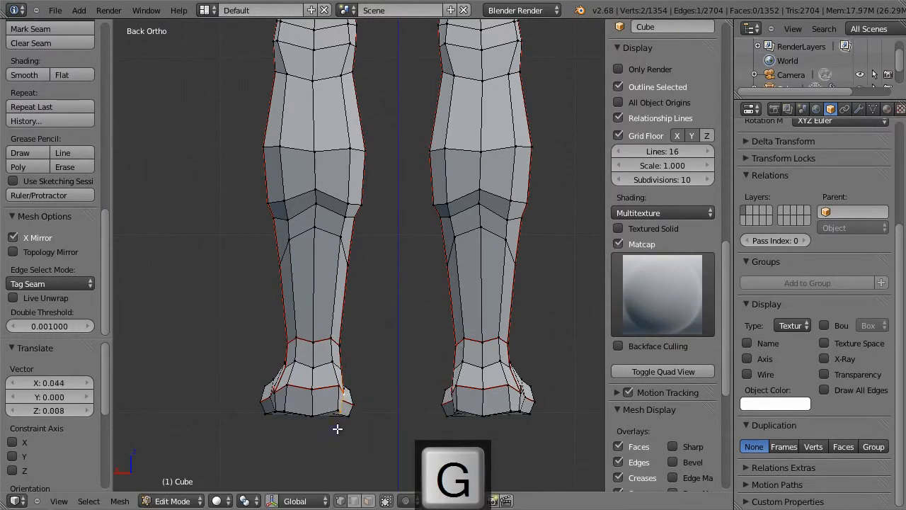
right_click(283, 410)
key("g")
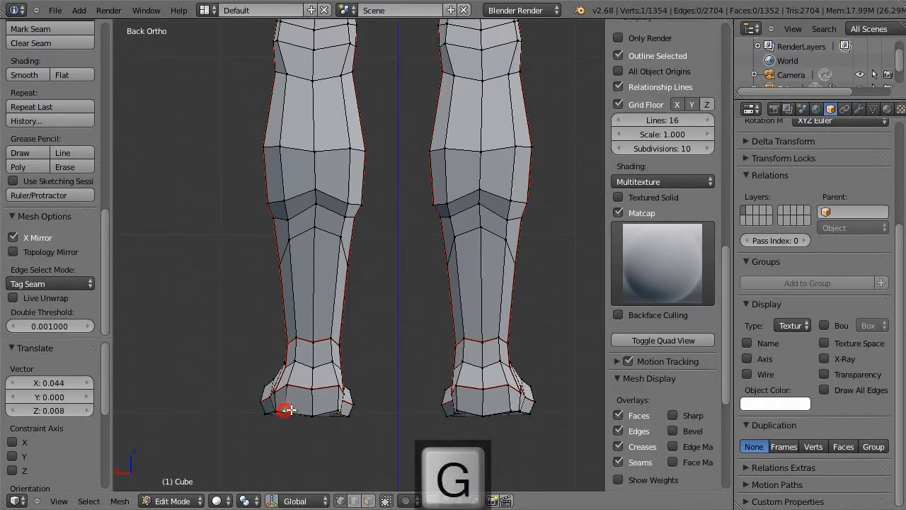
left_click(292, 408)
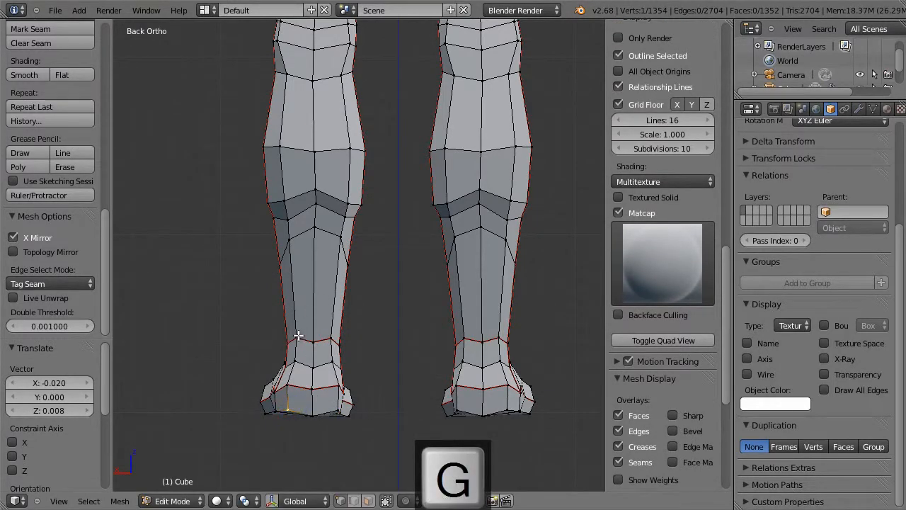
- Select the four vertices at the back of the ankle and scale them to 0.878 along X
right_click(295, 360, "shift")
right_click(332, 364, "shift")
right_click(330, 339, "shift")
key("s")
key("x")
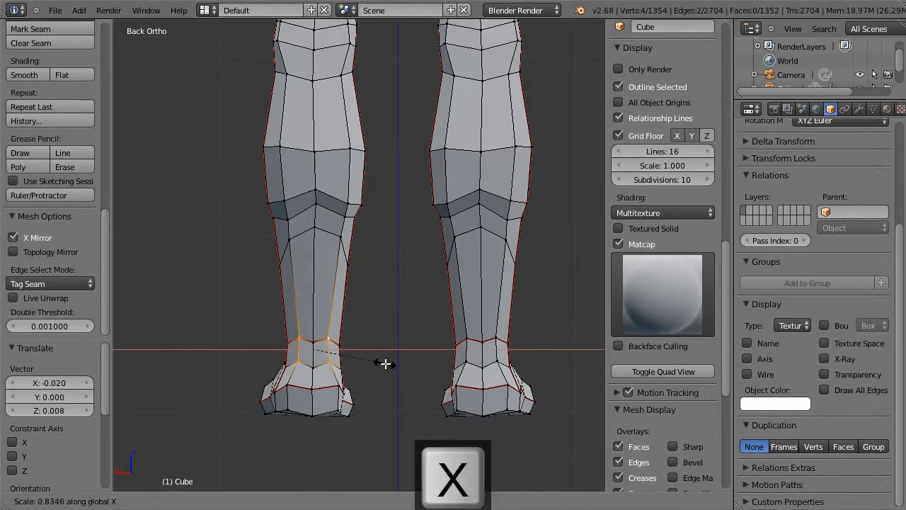
left_click(386, 365)
- Check the ankle from the side and front, then narrow the same four back vertices again to 0.897 along X
middle_click_drag(389, 366, 527, 350)
key("KP_3")
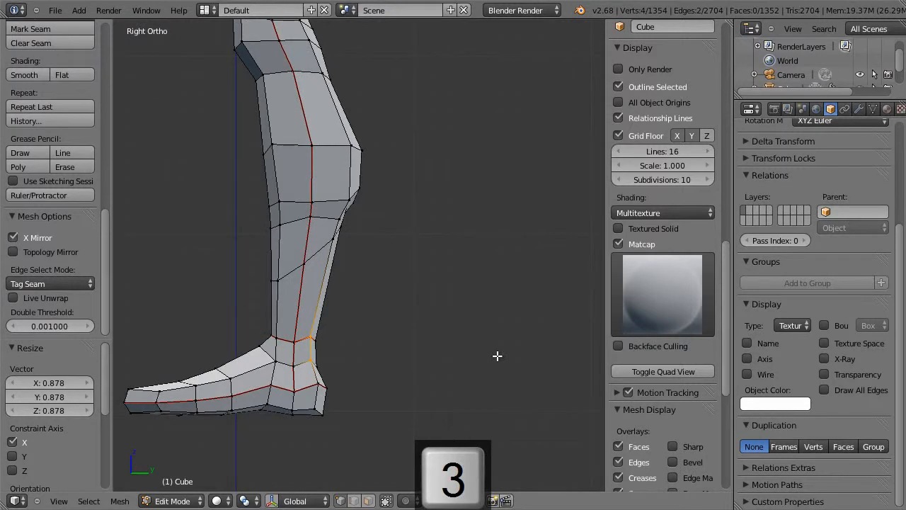
key("KP_1")
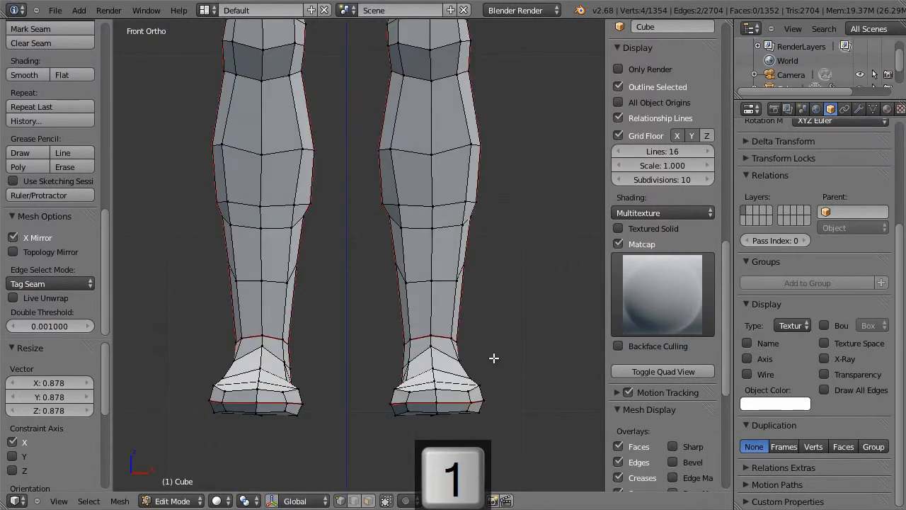
key("ctrl+KP_1")
key("s")
key("x")
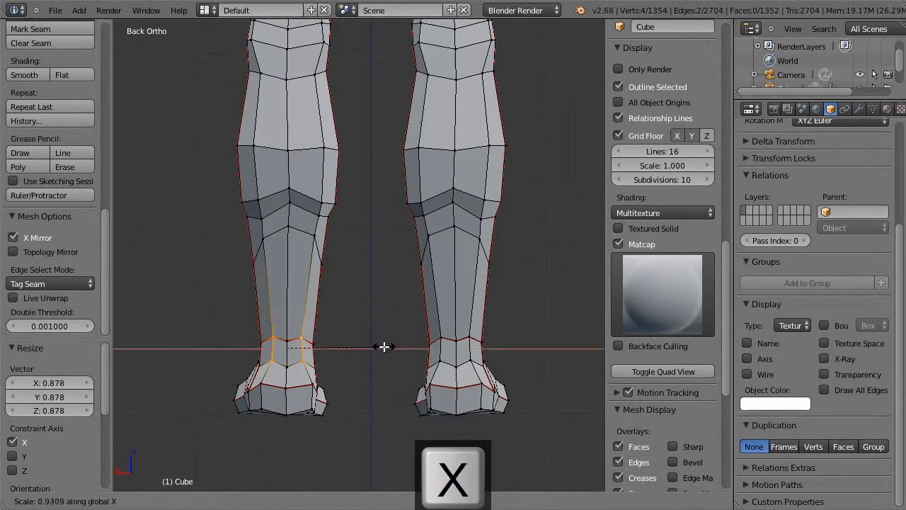
left_click(380, 347)
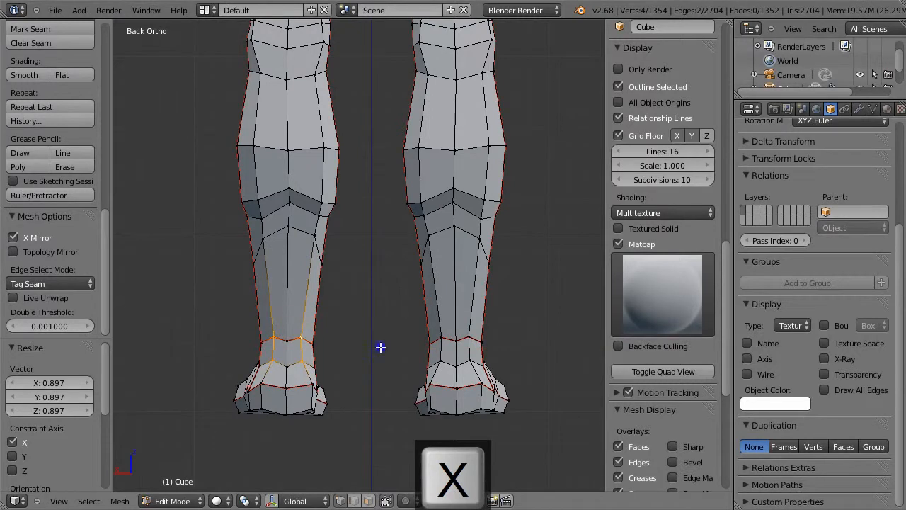
- Add the middle vertices at the back of the ankle to the selection, smooth them and deselect everything
right_click(291, 346, "shift")
key("w")
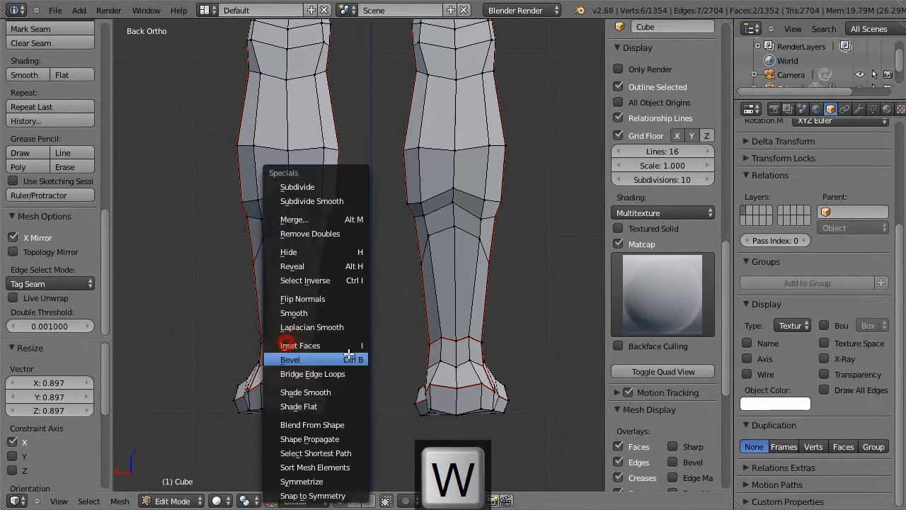
left_click(349, 312)
key("a")
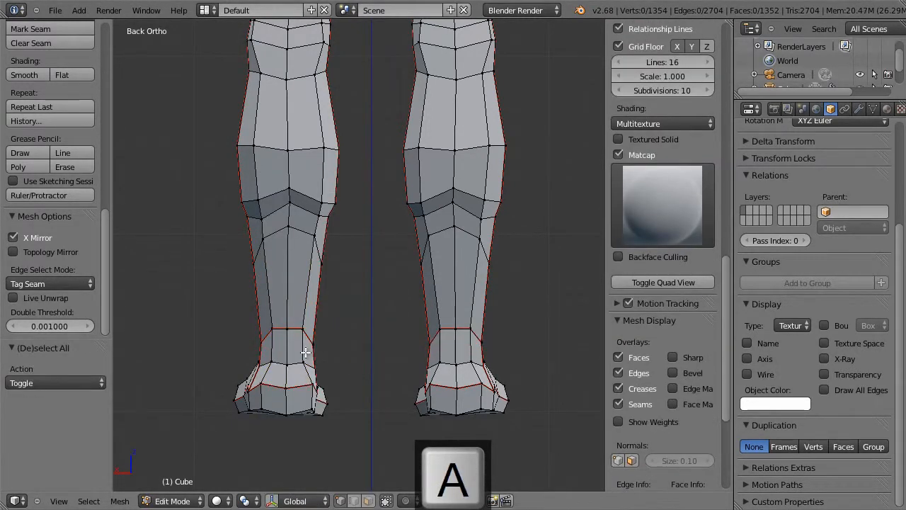
- Reselect the four corner vertices at the back of the ankle and scale them to 0.852 along X
right_click(271, 329)
right_click(271, 361, "shift")
right_click(303, 364, "shift")
right_click(304, 328, "shift")
key("s")
key("x")
left_click(356, 356)
middle_click_drag(356, 356, 569, 356)
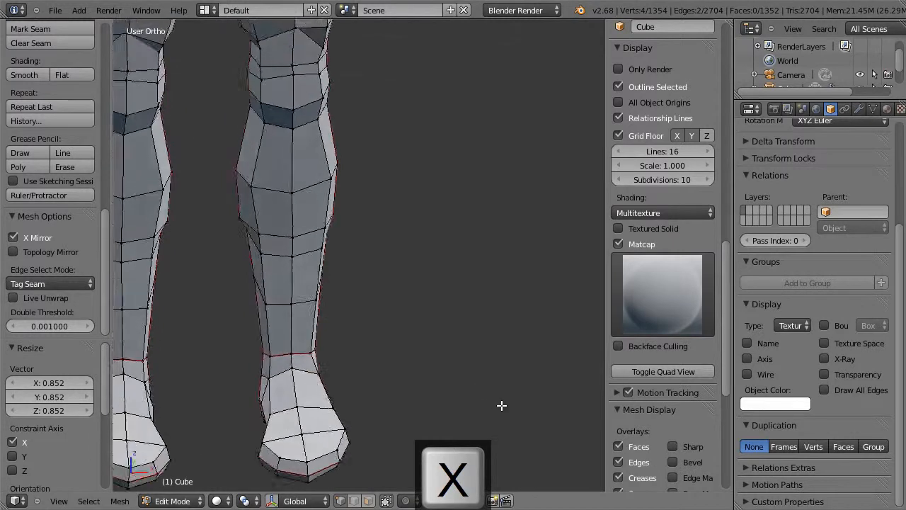
- Select the two vertices on the outer side of the heel, move them -0.024 in X and 0.008 in Z, and deselect everything
scroll(499, 406, "up", 3)
middle_click_drag(350, 399, 340, 409)
right_click(314, 399)
right_click(318, 414, "shift")
key("KP_1")
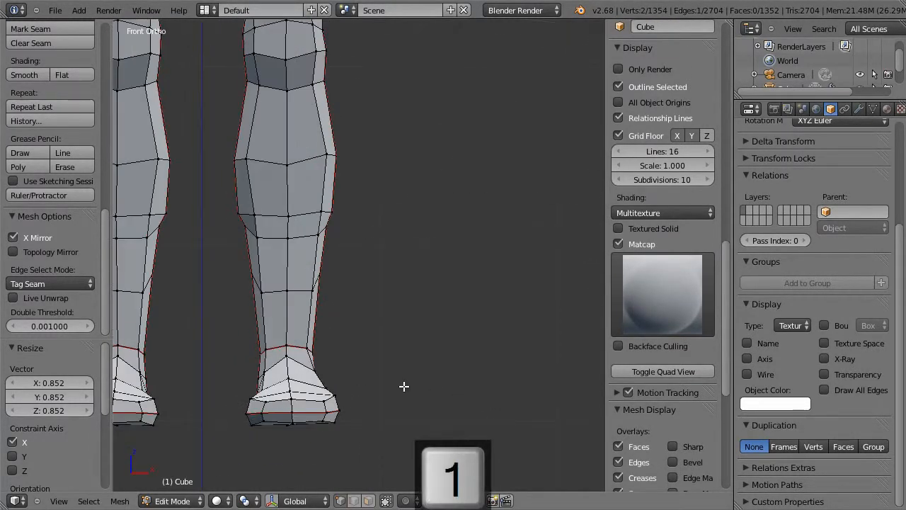
key("z")
key("g")
left_click(383, 398)
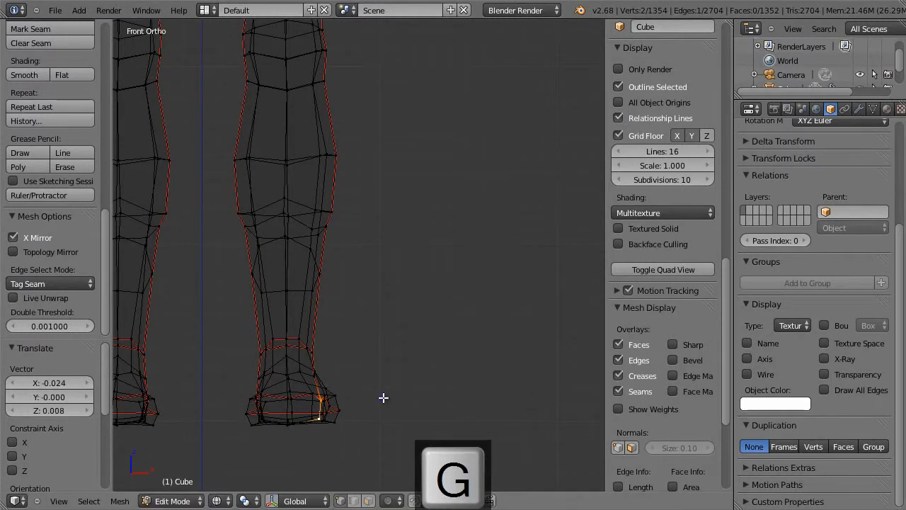
key("a")
scroll(386, 398, "down", 2)
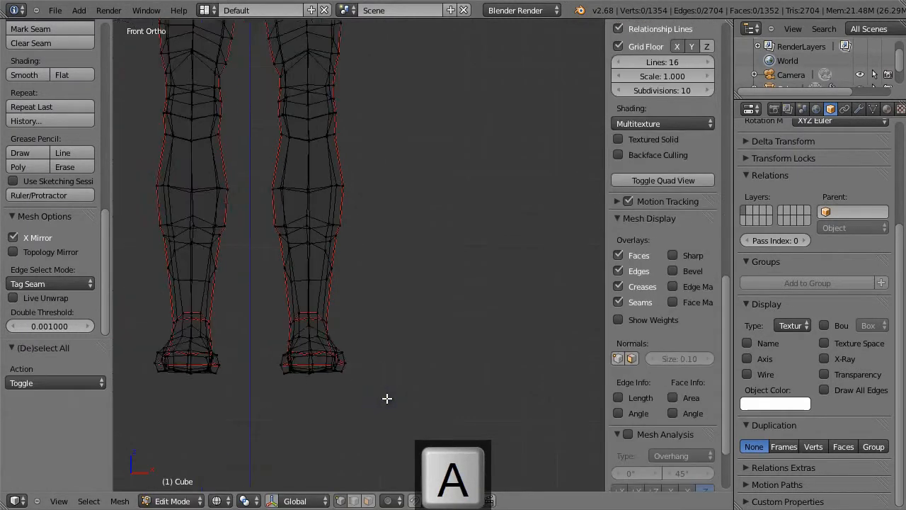
- Select all vertices of both feet below the ankles in the wireframe side view
key("KP_3")
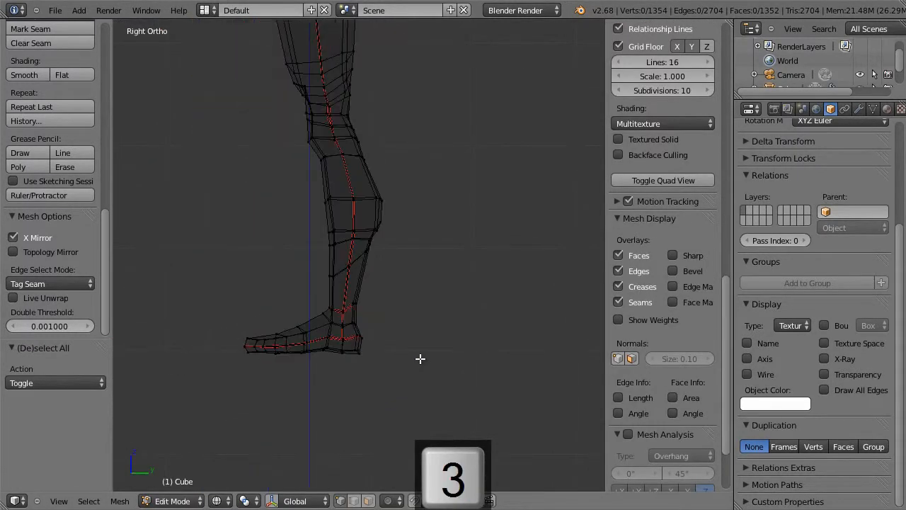
key("z")
key("z")
key("b")
left_click_drag(230, 308, 370, 374)
key("a")
key("b")
left_click_drag(239, 317, 390, 365)
key("b")
right_click(316, 310)
key("g")
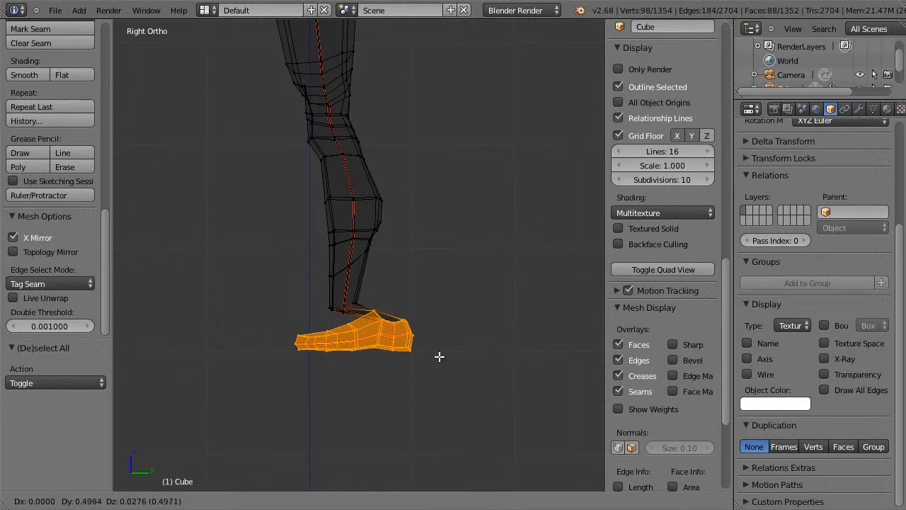
key("Escape")
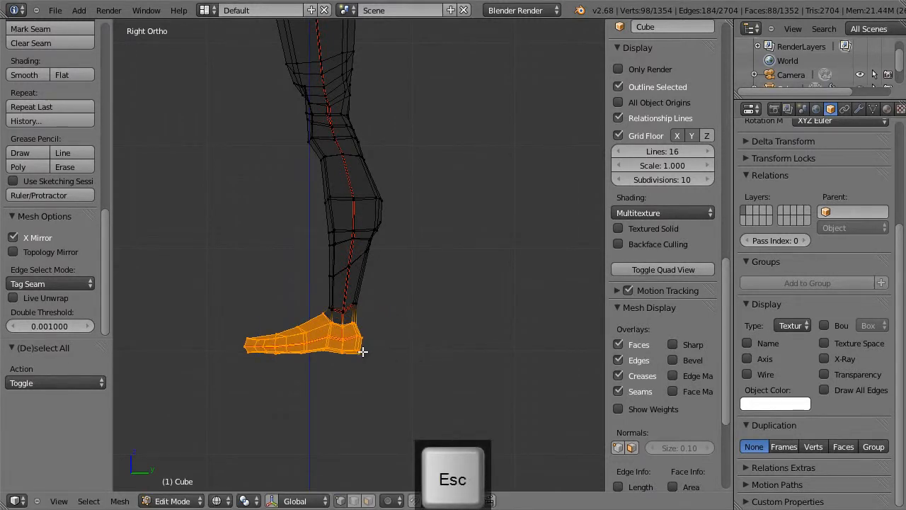
- Place the 3D cursor at the heel, use it as the pivot to scale the feet to 0.944, and check the smoothed leg
key("KP_1")
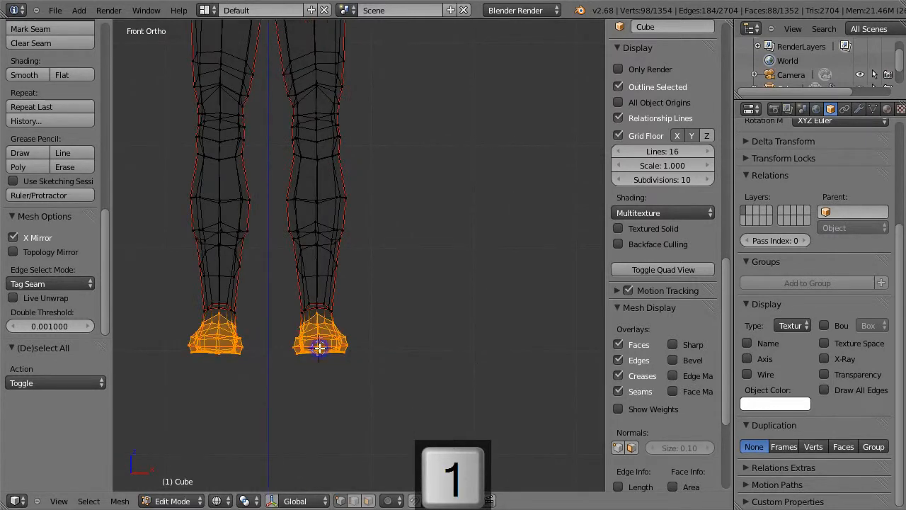
key("KP_3")
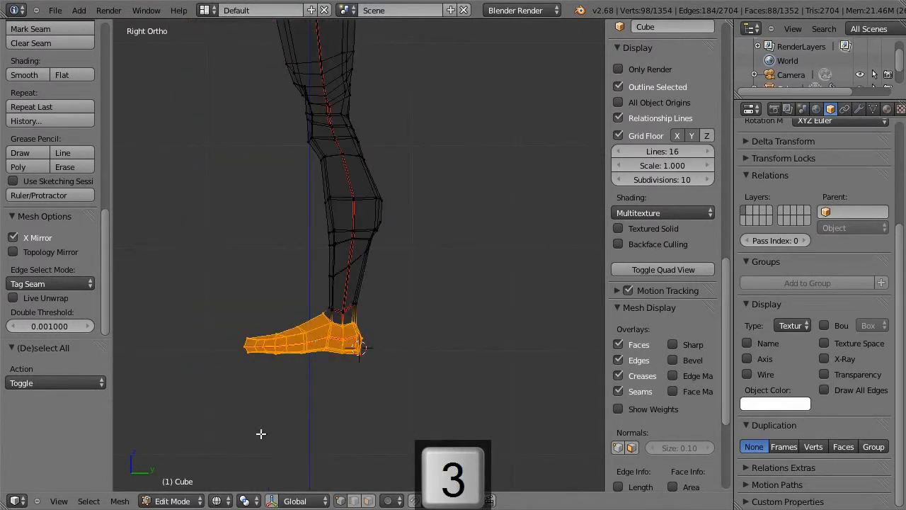
key("period")
key("s")
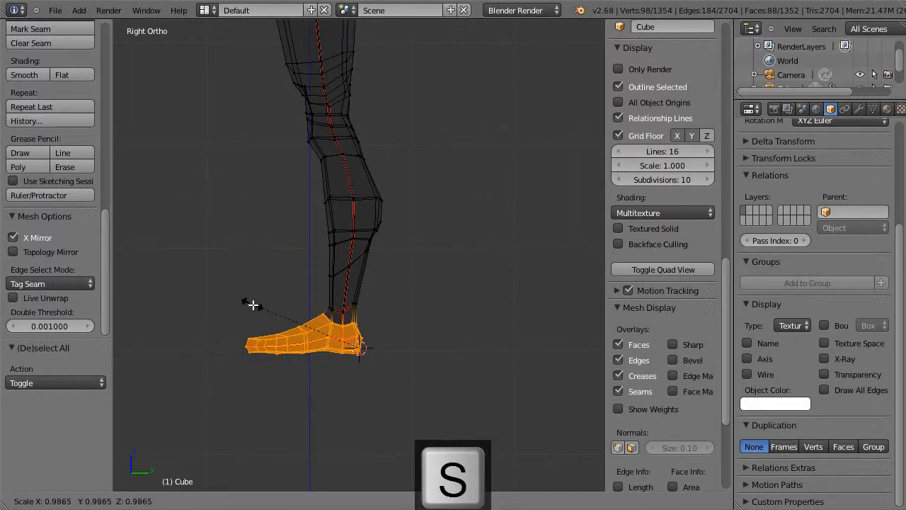
left_click(257, 308)
key("g")
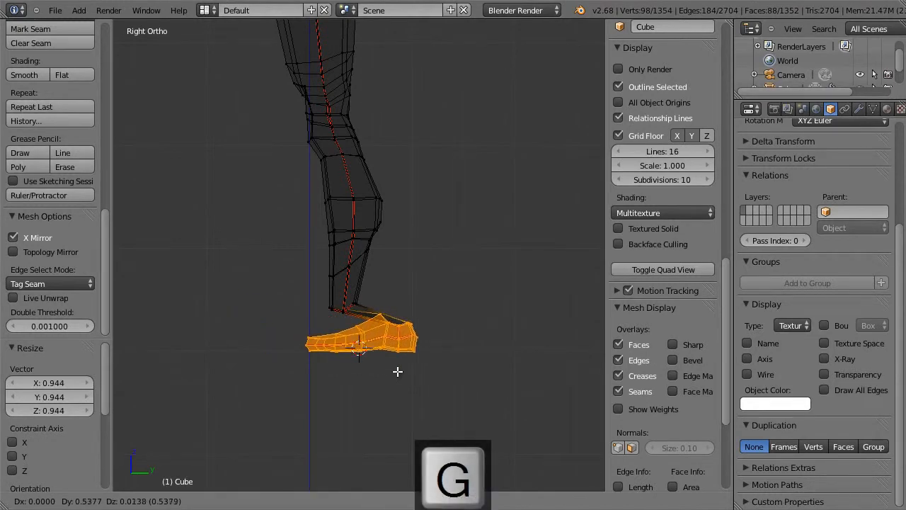
key("Escape")
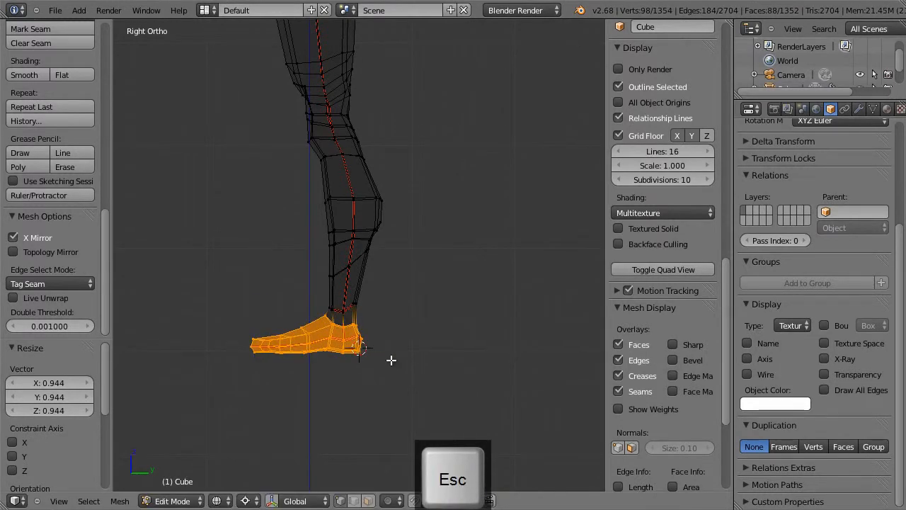
key("Tab")
scroll(393, 350, "down", 2)
scroll(392, 350, "up", 2)
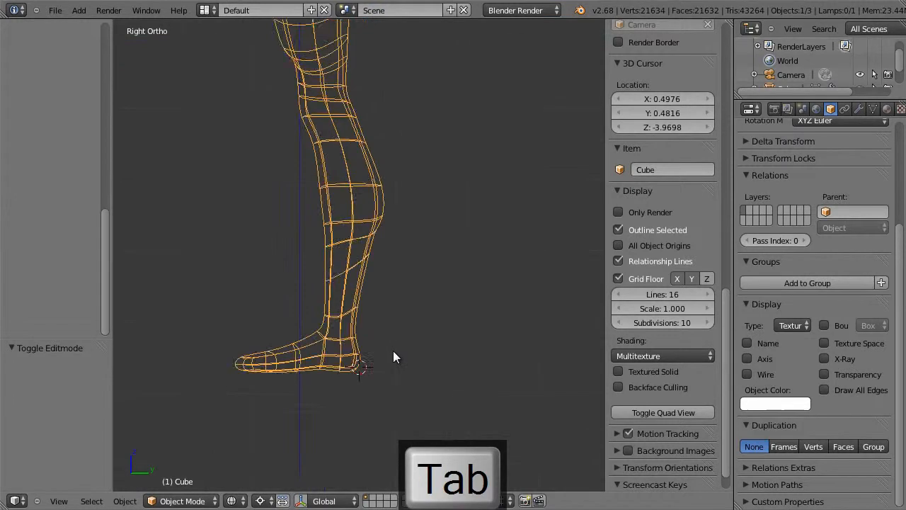
- Select the three vertices along the outer back of the calf and move them -0.038 in Y and 0.010 in Z
key("Tab")
scroll(399, 215, "up", 1)
key("z")
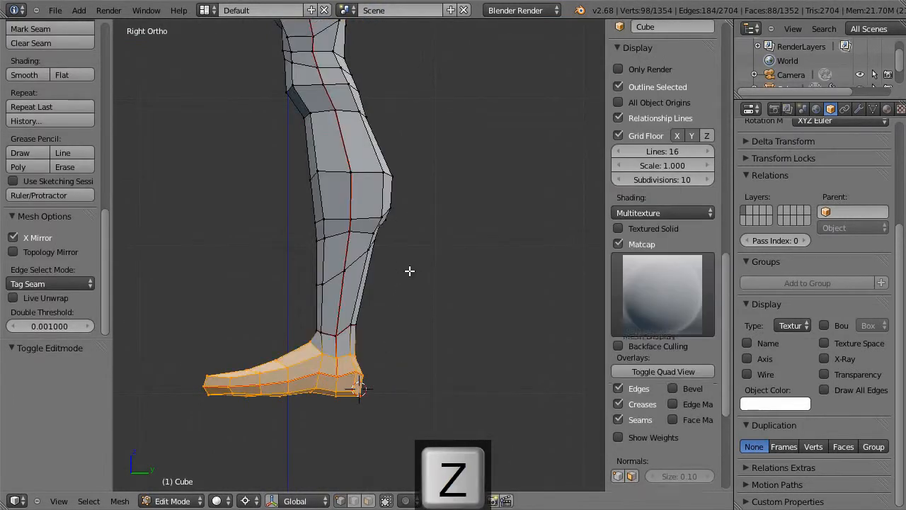
right_click(374, 228)
right_click(380, 213, "shift")
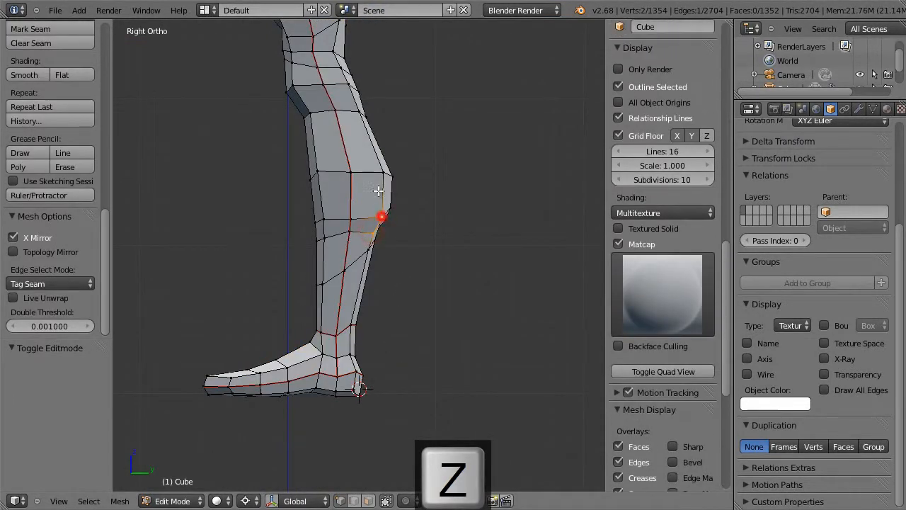
right_click(381, 171, "shift")
key("g")
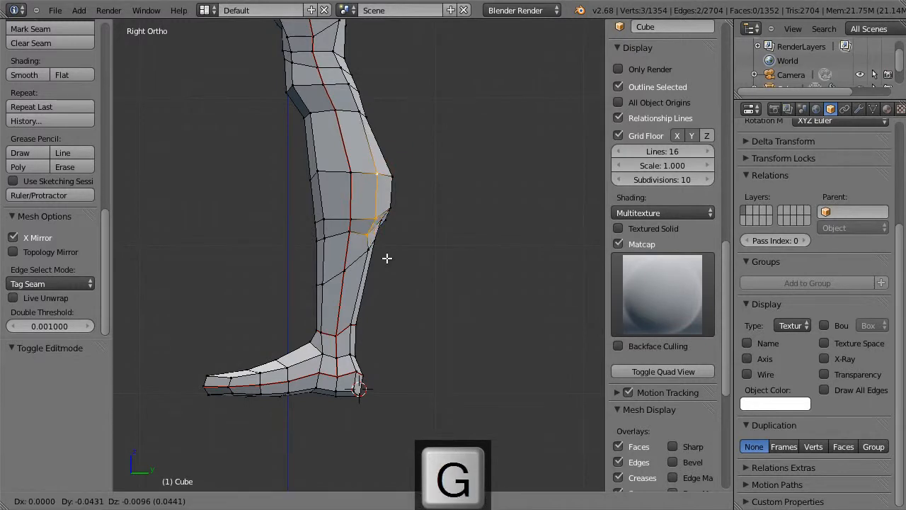
left_click(388, 255)
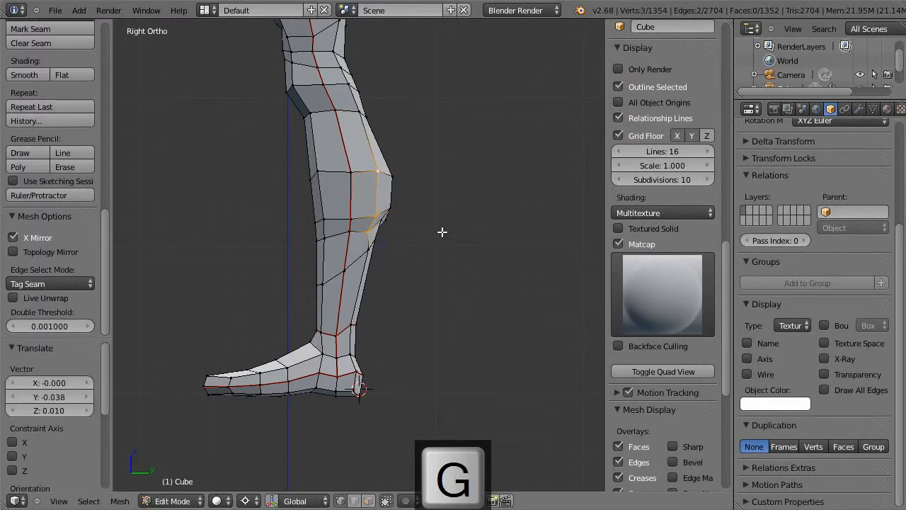
- Select the two rearmost vertices of the calf and move them -0.005 in Y and -0.005 in Z
right_click(390, 176)
right_click(390, 206, "shift")
key("g")
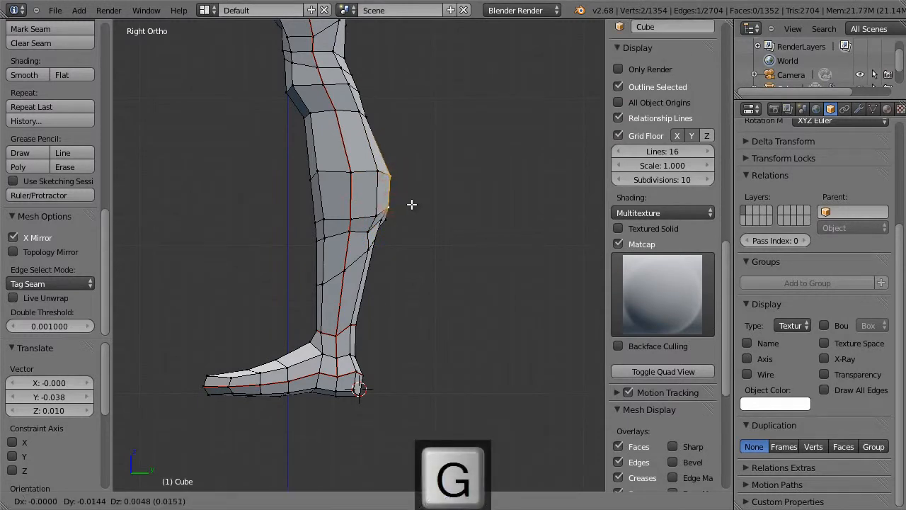
left_click(414, 206)
- From the back view, select the two vertices on the calf's inner edge and move them -0.019 in X and 0.005 in Z
middle_click_drag(441, 202, 272, 204)
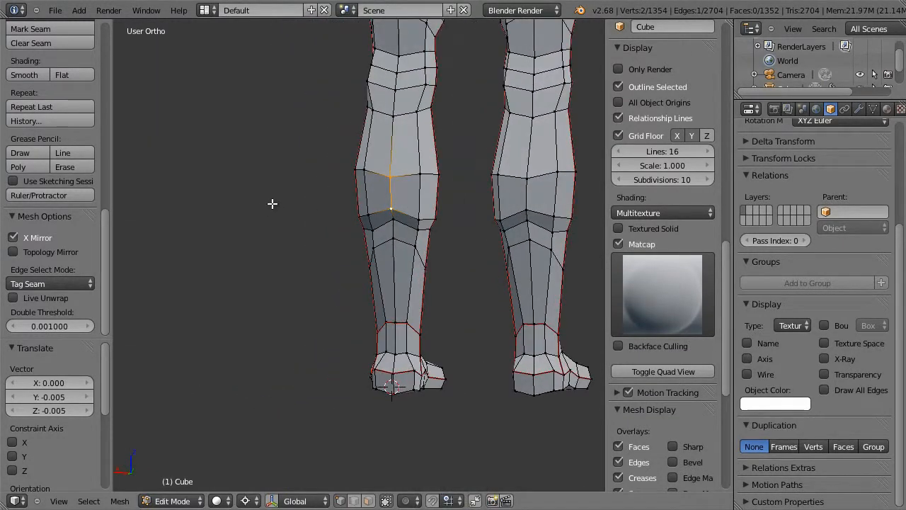
key("ctrl+KP_1")
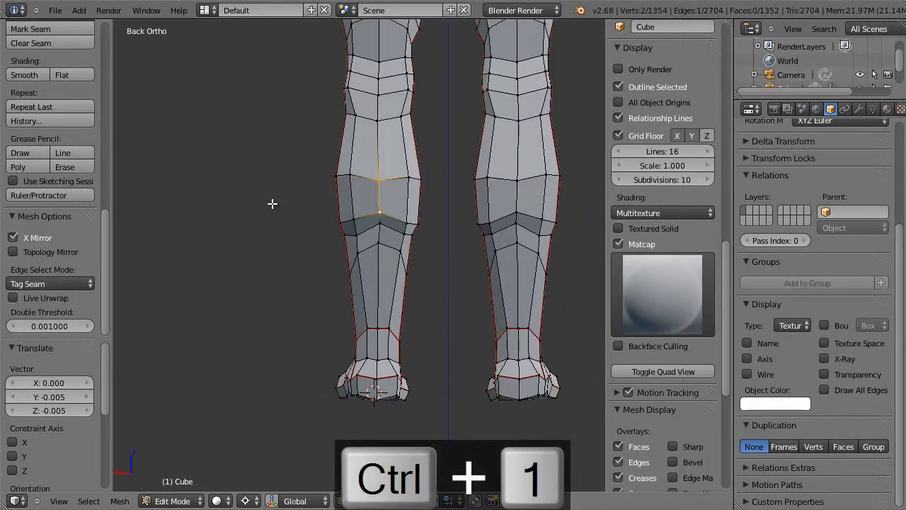
right_click(419, 216)
key("g")
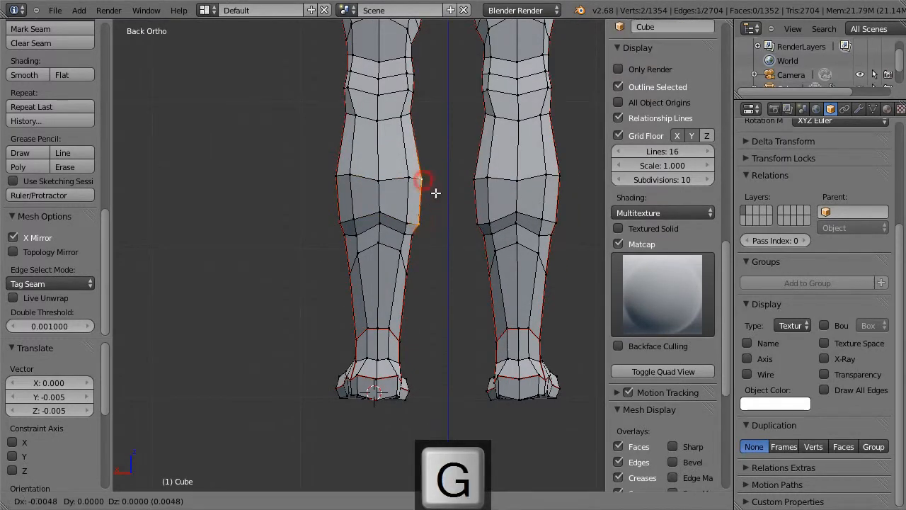
left_click(438, 192)
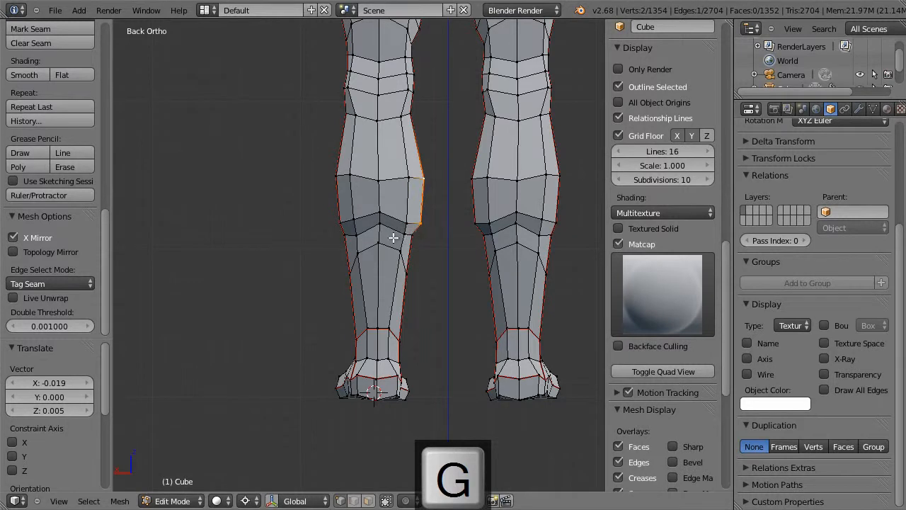
- With the median point as pivot, rotate the inner calf edge about 3 degrees and move it -0.010 in X and 0.005 in Z
key("r")
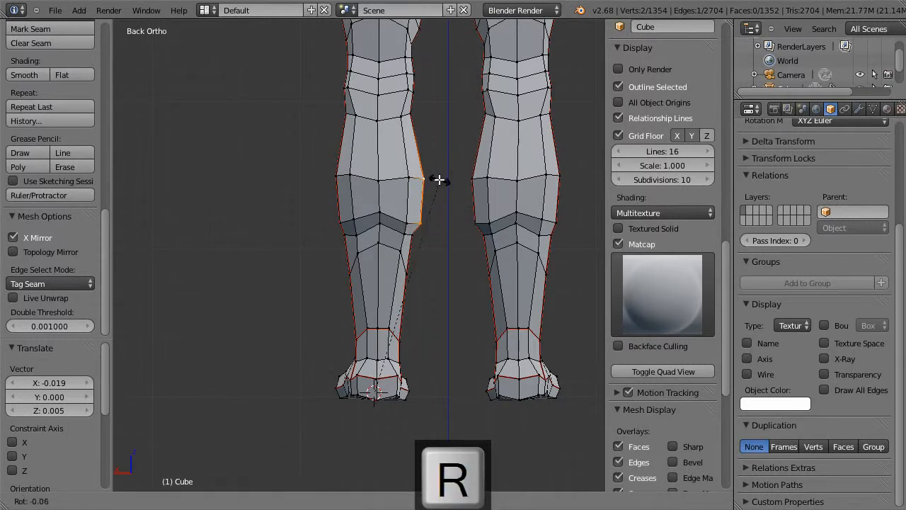
key("Escape")
key("ctrl+comma")
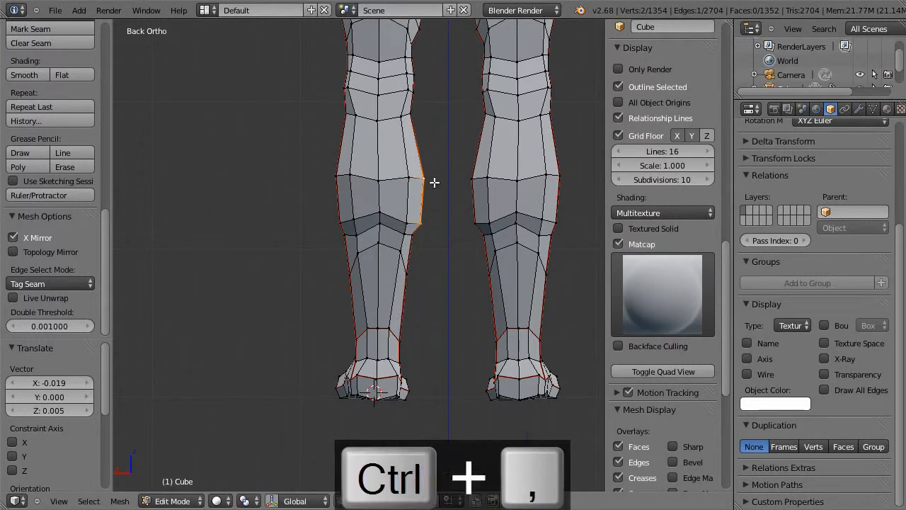
key("r")
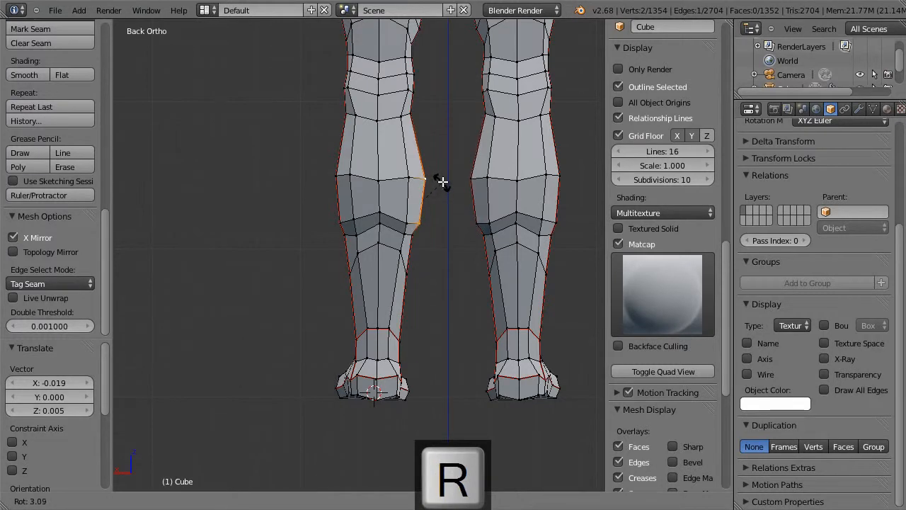
left_click(443, 182)
key("g")
left_click(438, 204)
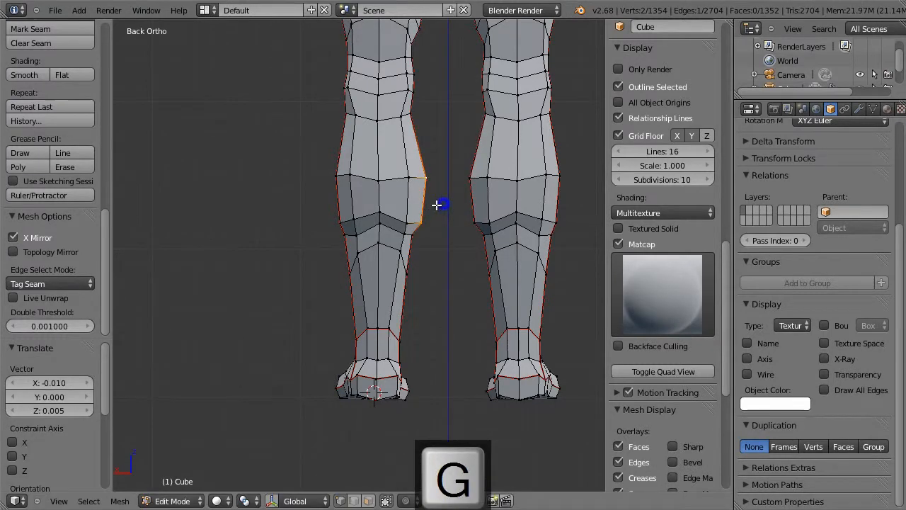
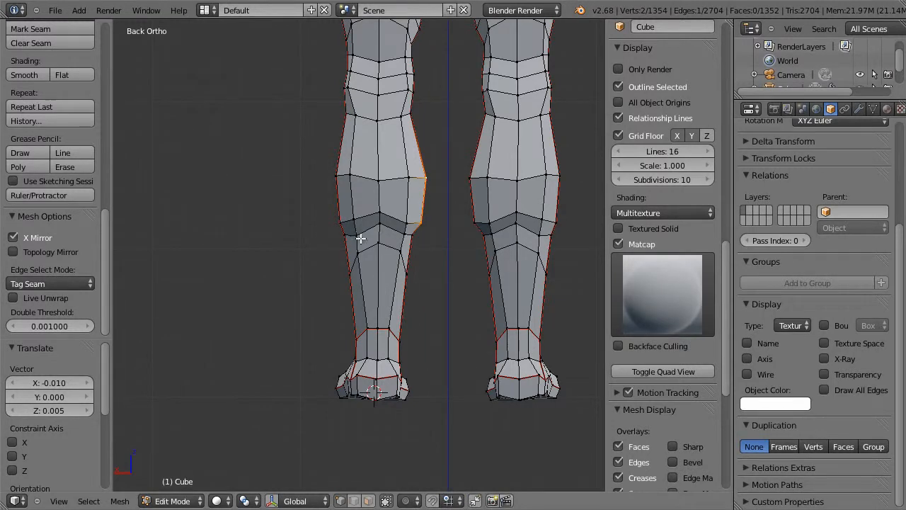
- Add the neighbouring vertices under the inner calf to the selection and move them all down 0.024 in Z
right_click(409, 233, "shift")
key("g")
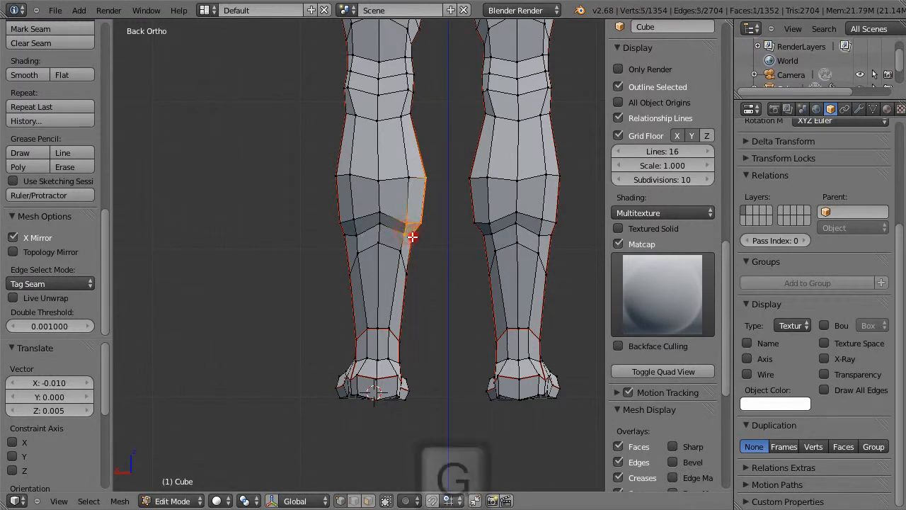
left_click(414, 254)
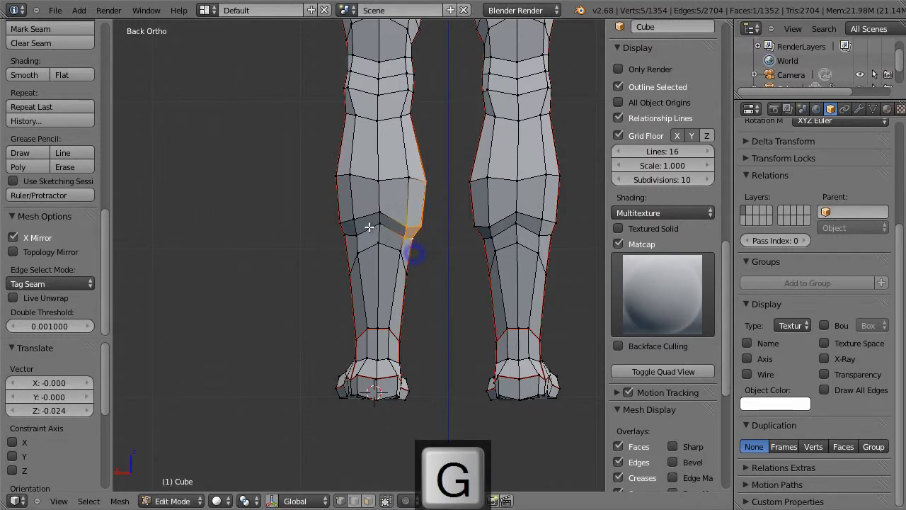
- In front view, move the inner front vertex at the widest part of the calf toward the middle of the leg
key("Tab")
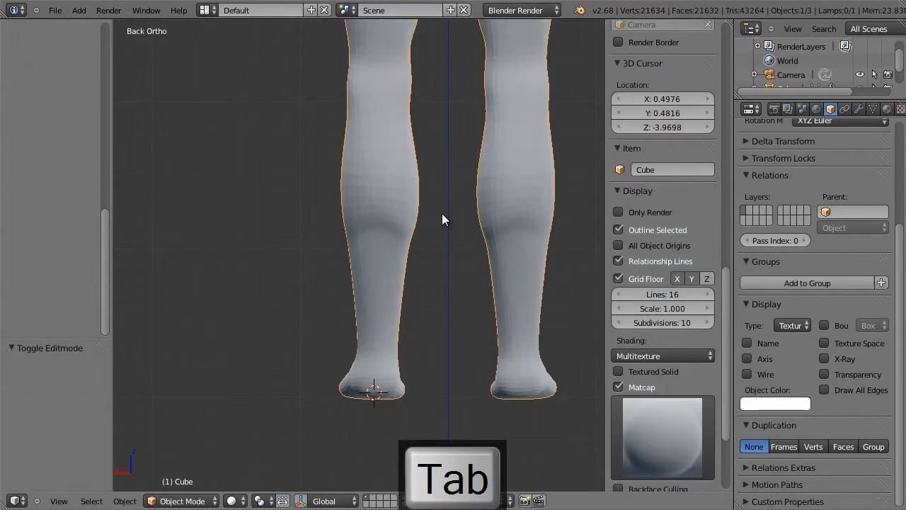
key("ctrl+KP_1")
key("KP_1")
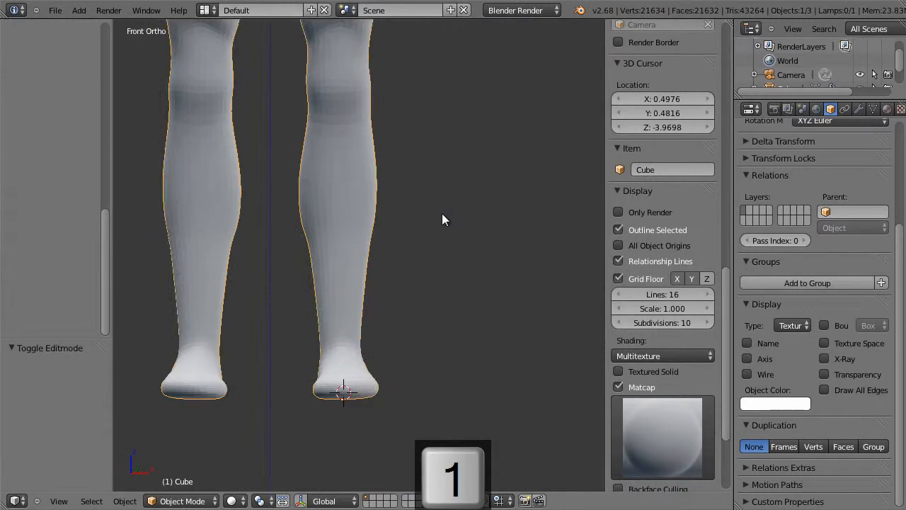
key("Tab")
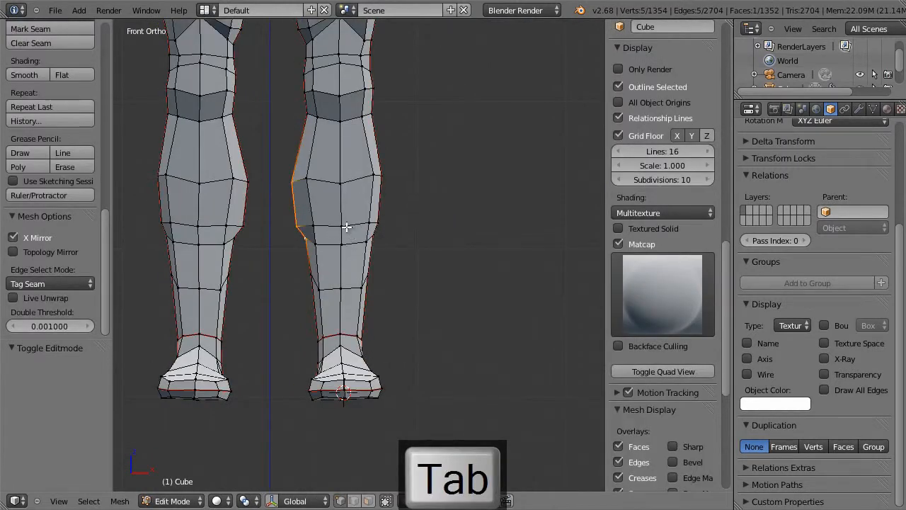
scroll(380, 224, "down", 2)
scroll(382, 227, "down", 1)
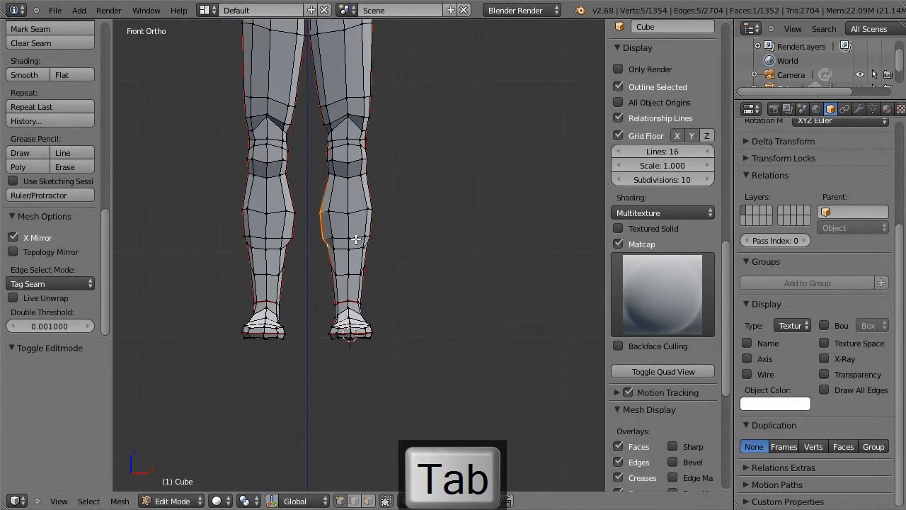
right_click(330, 210)
key("g")
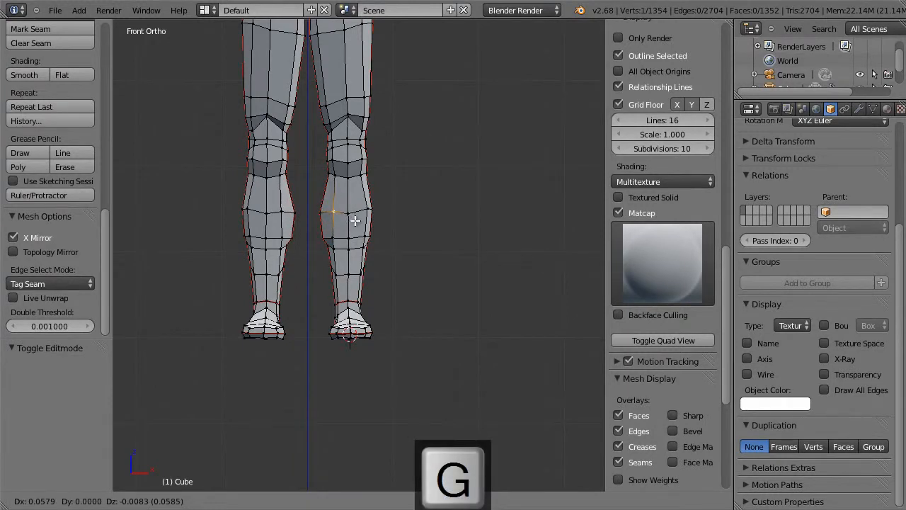
left_click(356, 221)
key("g")
left_click(361, 216)
- Reposition the inner front vertex just below the knee, raising it by about 0.017 along Z
right_click(334, 158)
key("g")
left_click(336, 162)
key("g")
left_click(335, 172)
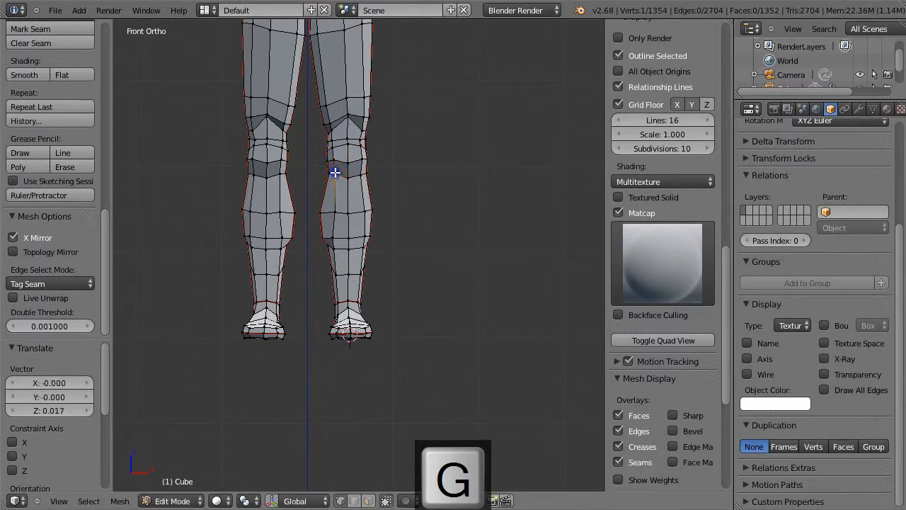
- Select the three vertices along the calf's inner edge and move them about 0.033 along X and 0.008 along Z
key("a")
key("b")
left_click_drag(305, 196, 330, 250)
key("g")
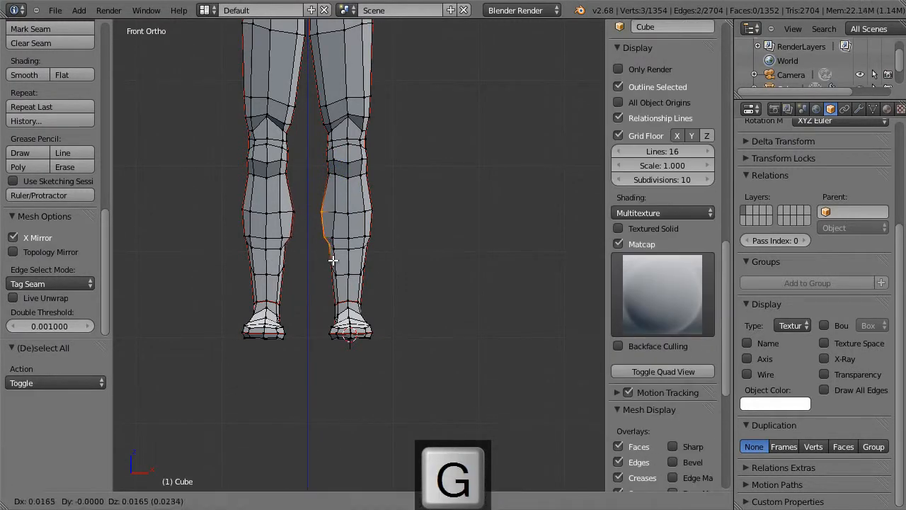
left_click(334, 259)
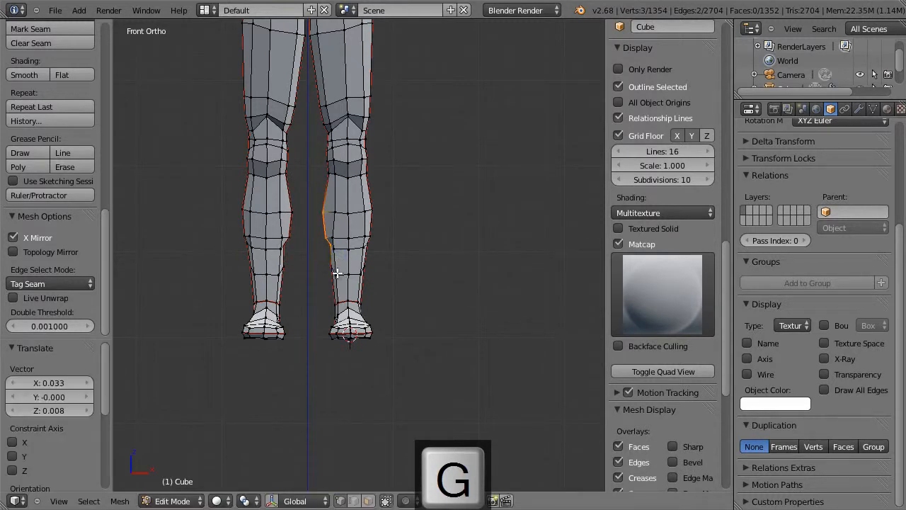
- Move the inner vertices of the mid-shin loop toward the leg's centre, shifting the front one about 0.008 along X
right_click(334, 273)
key("g")
left_click(354, 273)
right_click(343, 273)
key("g")
left_click(346, 274)
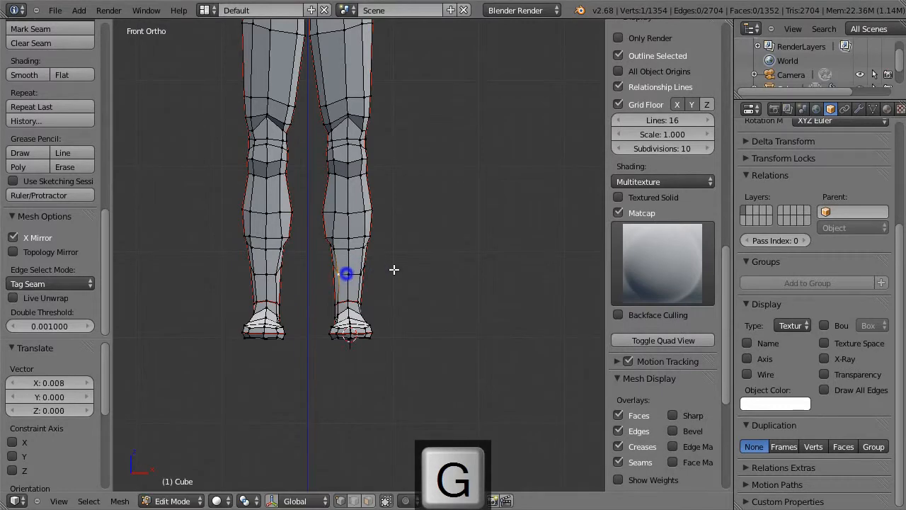
- Move the two inner front vertices below the calf bulge about 0.04 along X toward the leg's centre
right_click(334, 240, "shift")
key("g")
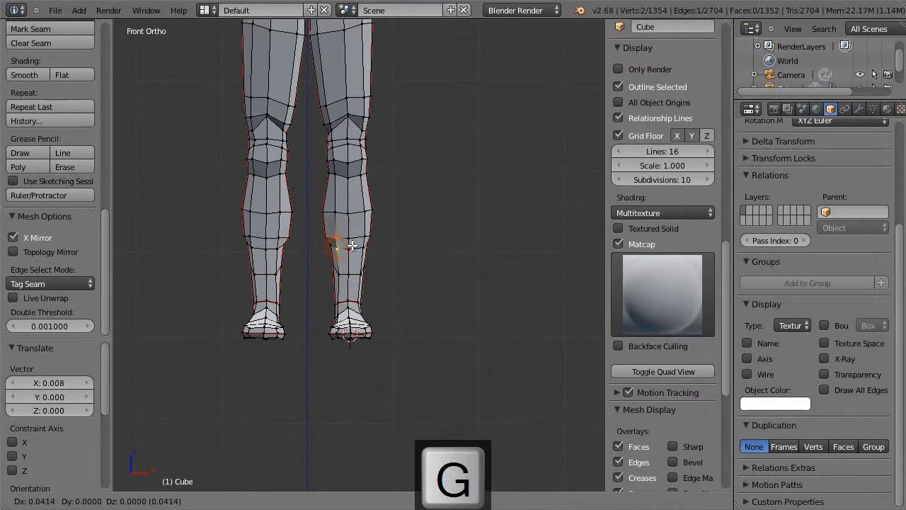
left_click(351, 246)
- Add the outer-side vertices around the calf's base and upper shin to the selection and smooth them
key("Tab")
middle_click_drag(410, 244, 292, 249)
key("Tab")
scroll(380, 244, "up", 4)
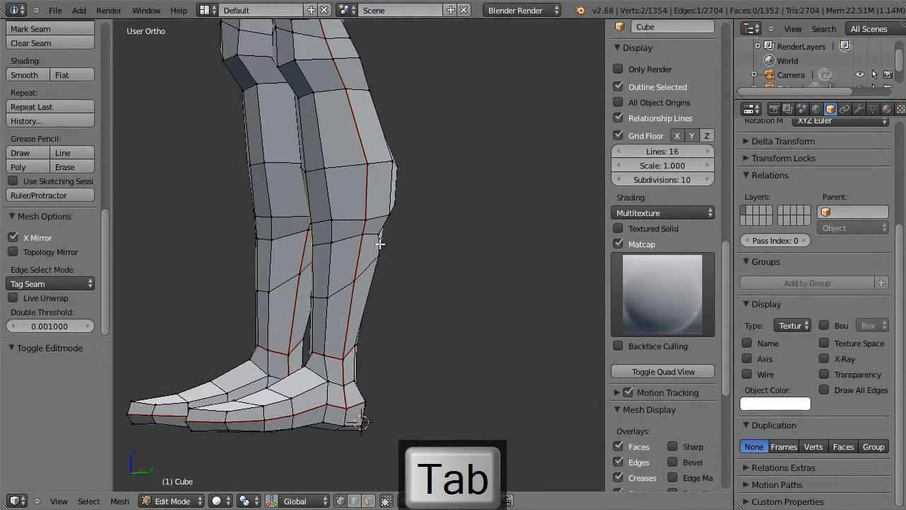
mouse_move(384, 251)
middle_mouse_down()
mouse_move(417, 247)
mouse_move(391, 242)
middle_mouse_up()
right_click(371, 254, "shift")
right_click(373, 237, "shift")
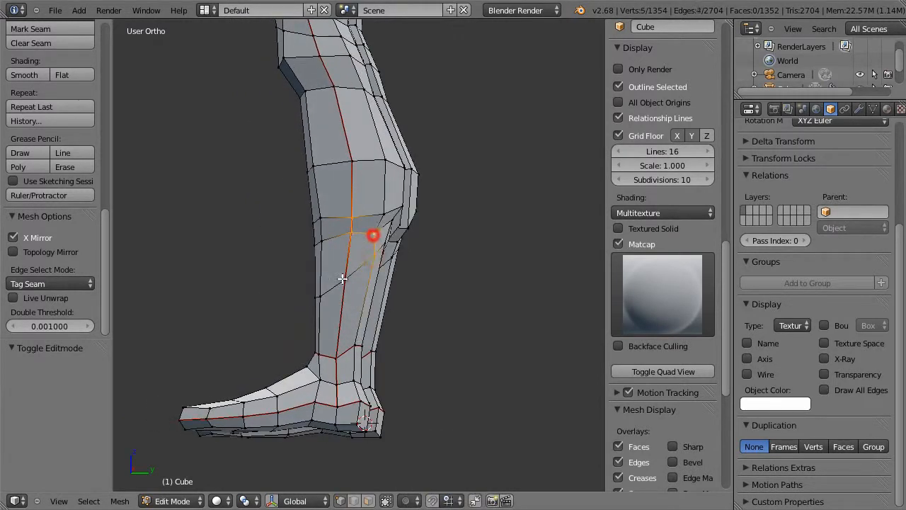
right_click(344, 277, "shift")
key("w")
left_click(435, 283)
- Smooth the selected calf-base vertices once more and check the subdivided legs from behind
key("Tab")
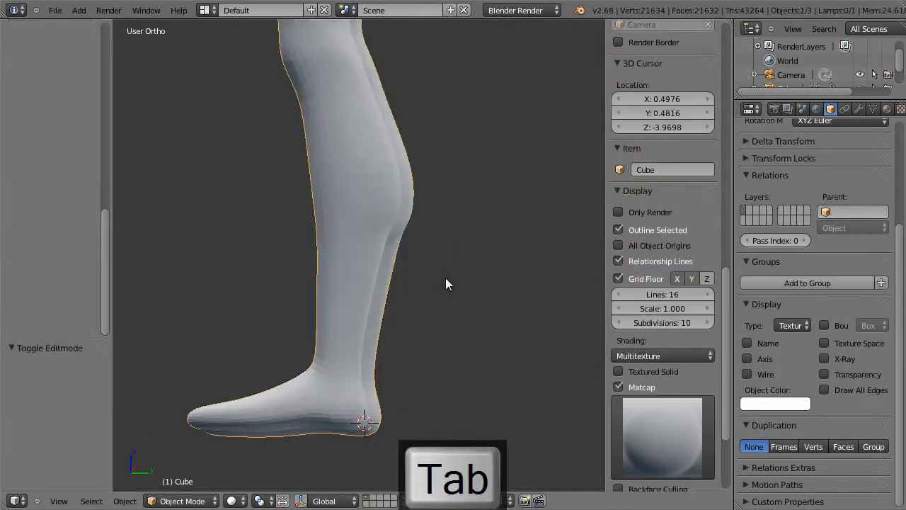
key("Tab")
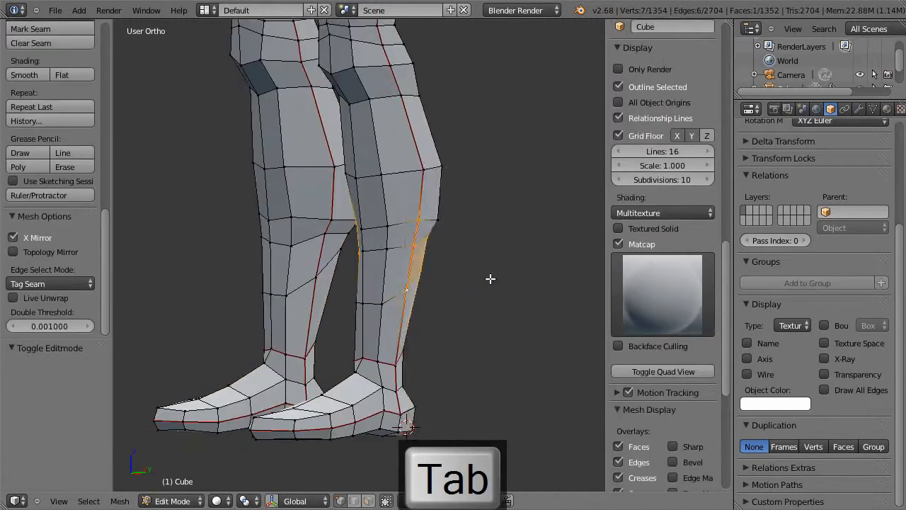
key("w")
left_click(489, 278)
key("Tab")
middle_click_drag(488, 278, 326, 259)
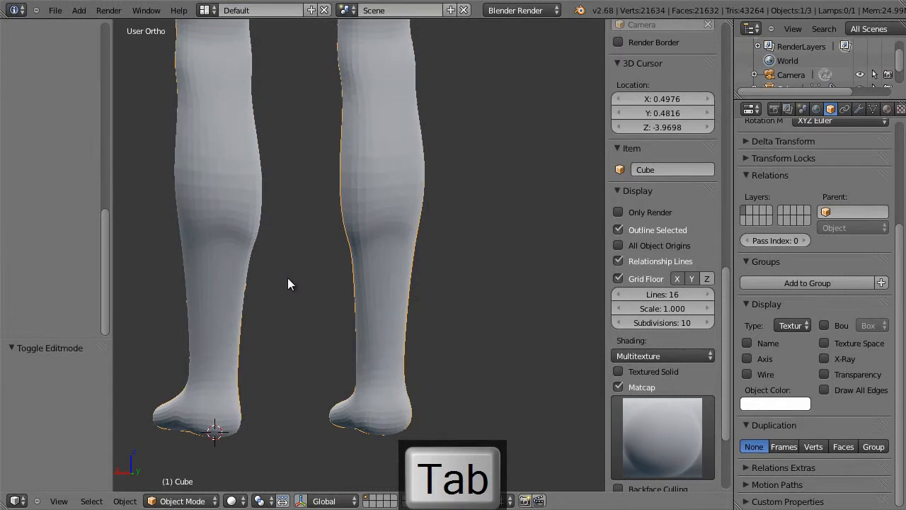
- In back view, nudge the outer vertex at the calf bulge's lower edge downward and adjust the vertices on the inner side
key("Tab")
middle_click_drag(251, 272, 263, 270)
key("ctrl+KP_1")
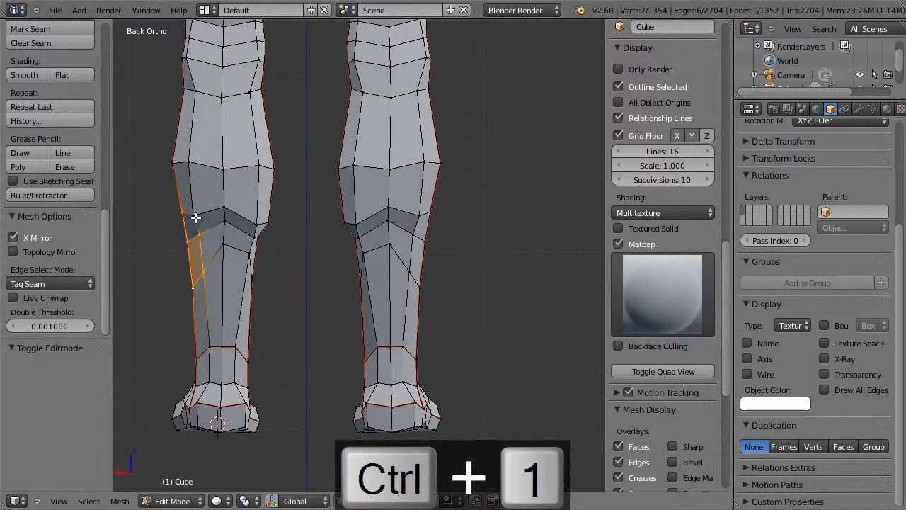
right_click(195, 214)
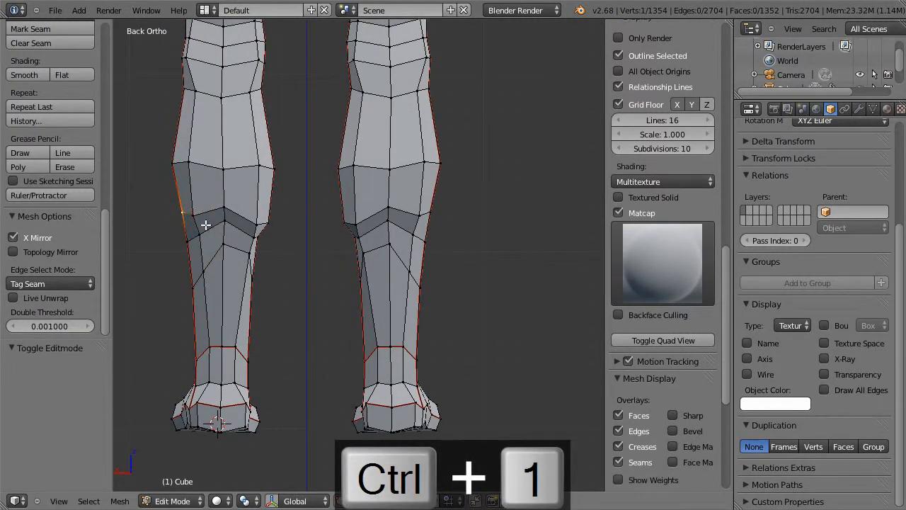
key("g")
key("Escape")
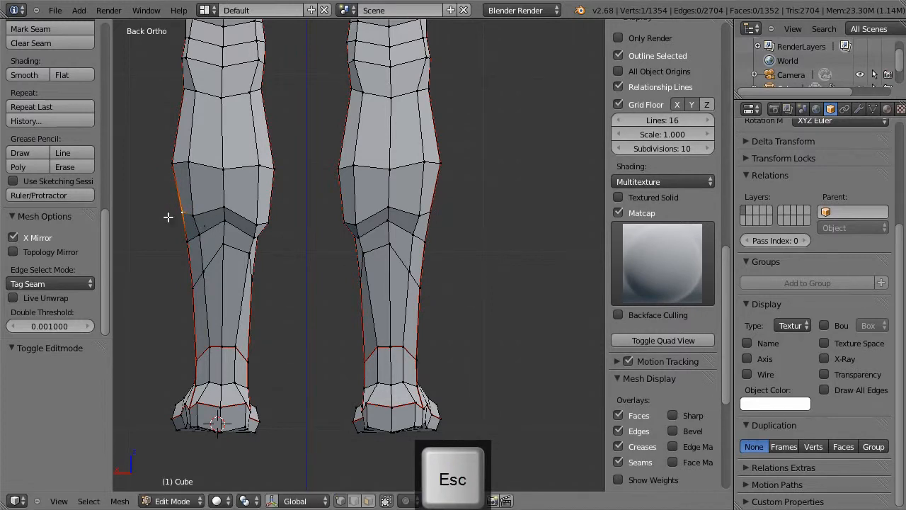
key("g")
left_click(174, 220)
key("g")
left_click(191, 219)
right_click(259, 222)
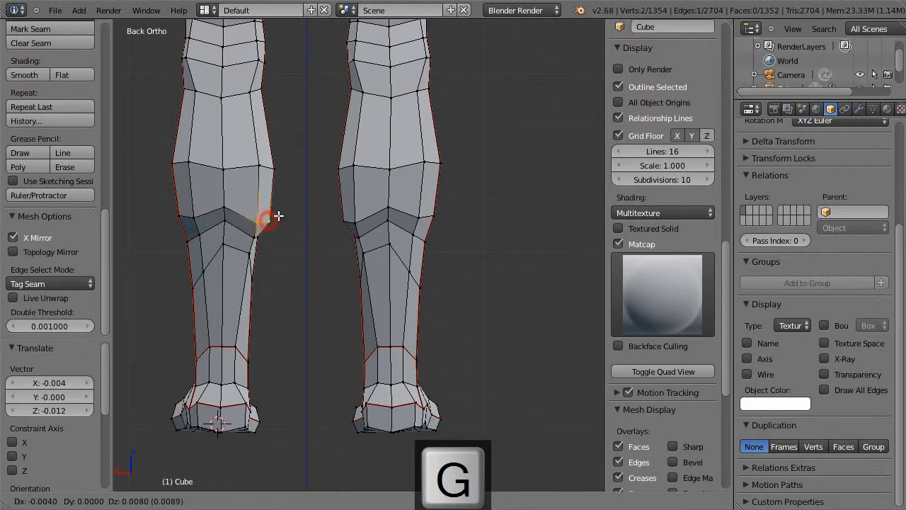
- Check the whole figure from back and front, and lower the centre vertex just above the kneecap by about 0.09
key("Tab")
scroll(302, 225, "down", 5)
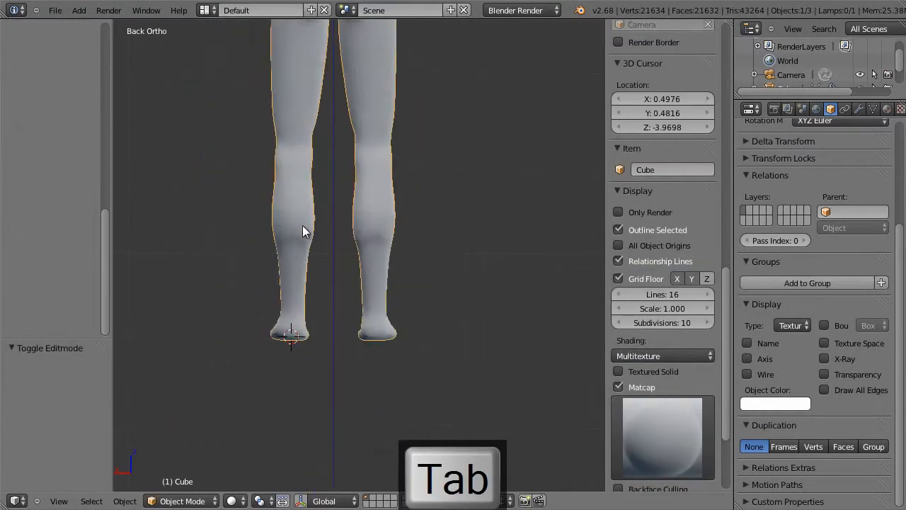
scroll(341, 255, "up", 2)
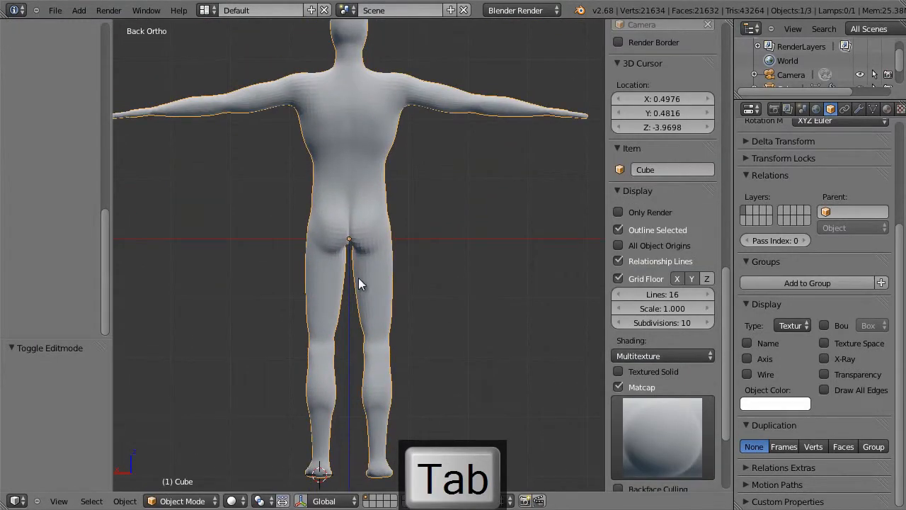
scroll(358, 278, "down", 2)
key("1")
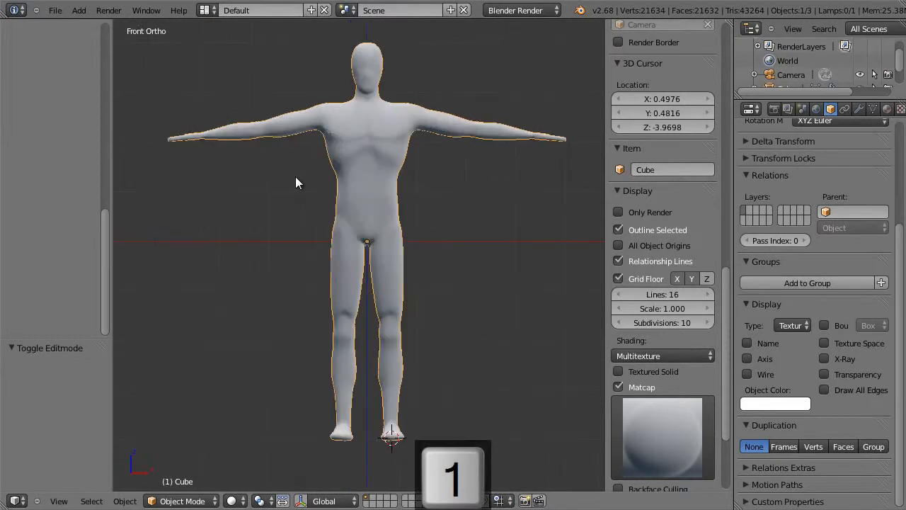
scroll(406, 428, "up", 3)
middle_click_drag(406, 427, 423, 293, "shift")
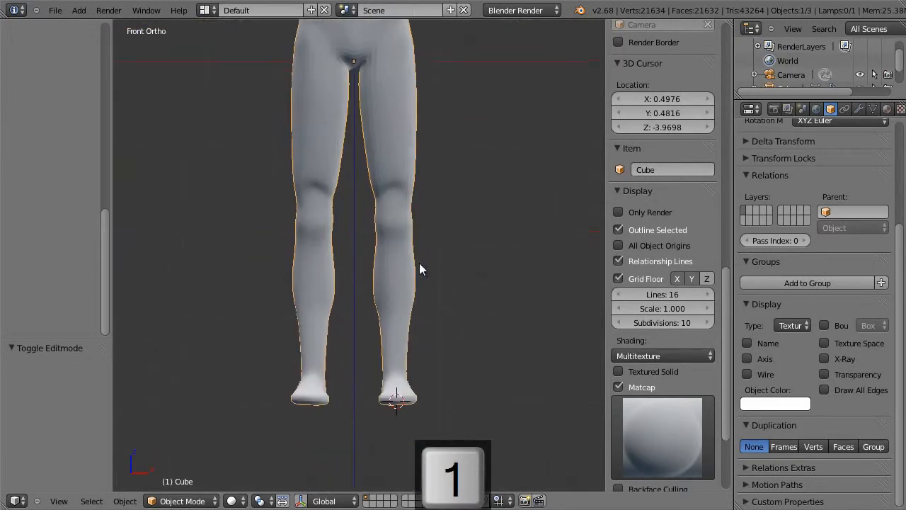
key("Tab")
right_click(395, 187)
key("g")
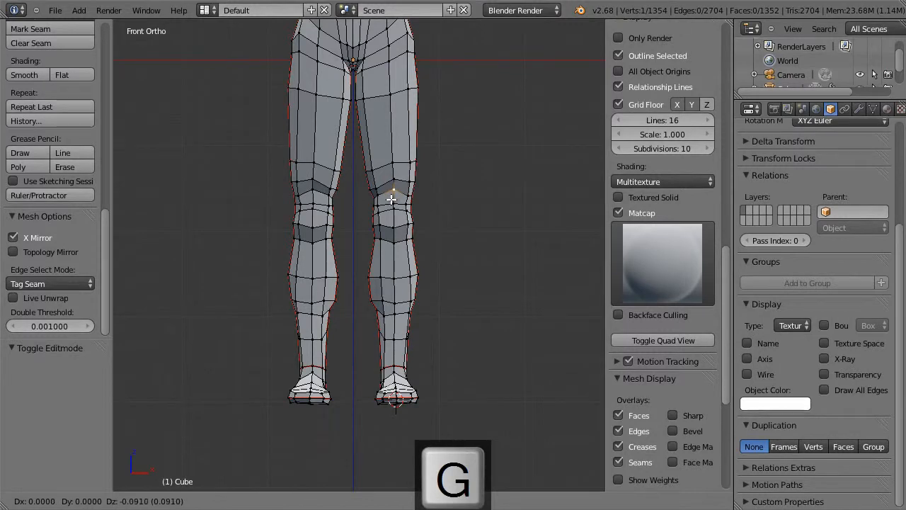
left_click(391, 199)
- Scale the pair of front vertices on the upper kneecap along X to about 0.84
key("Tab")
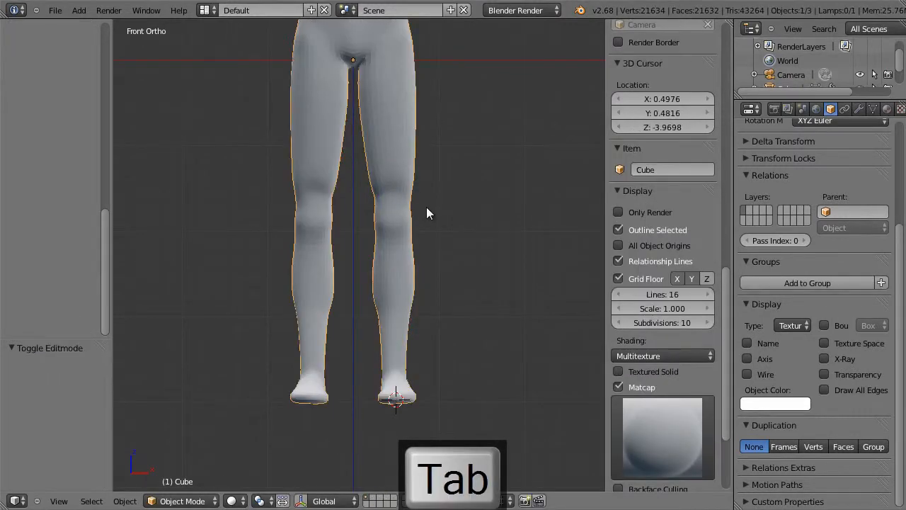
key("Tab")
scroll(401, 174, "up", 3)
right_click(400, 169)
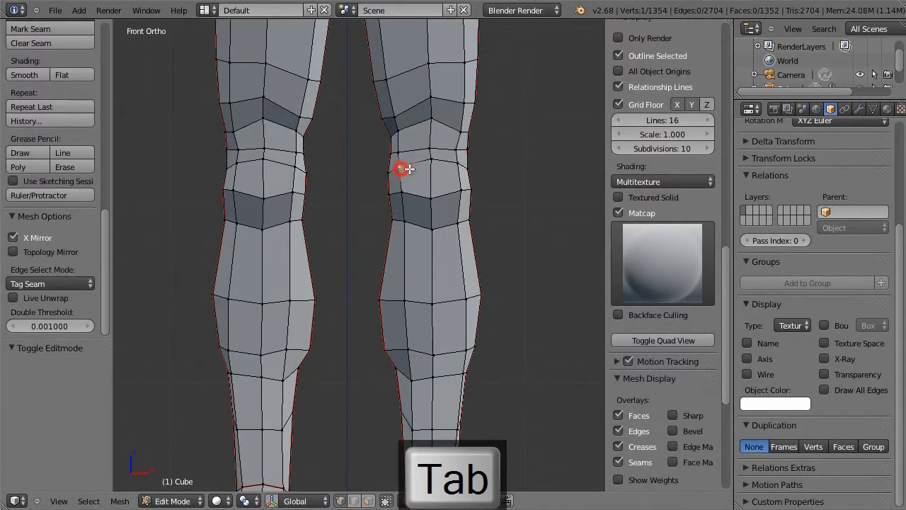
key("s")
key("x")
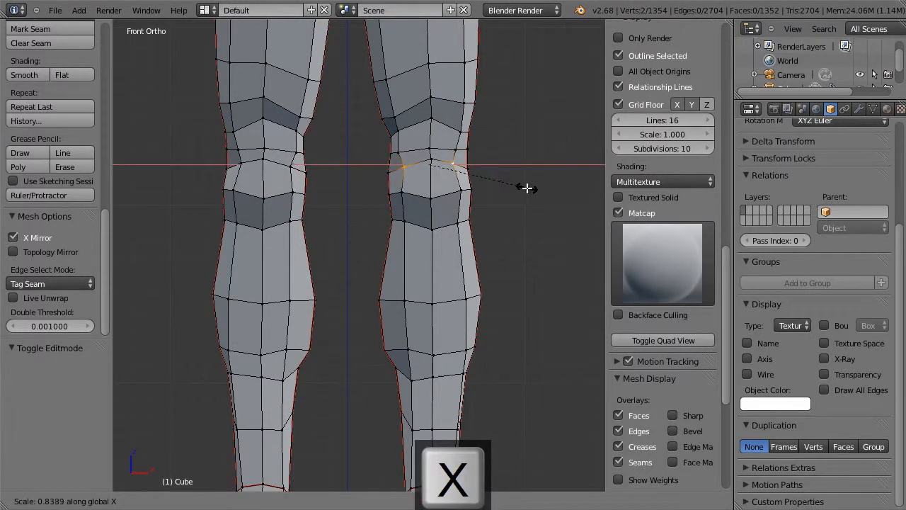
left_click(526, 188)
- Scale the vertex pair on the kneecap's top loop along X to about 0.88
right_click(399, 146)
right_click(454, 148, "shift")
key("s")
key("x")
left_click(500, 158)
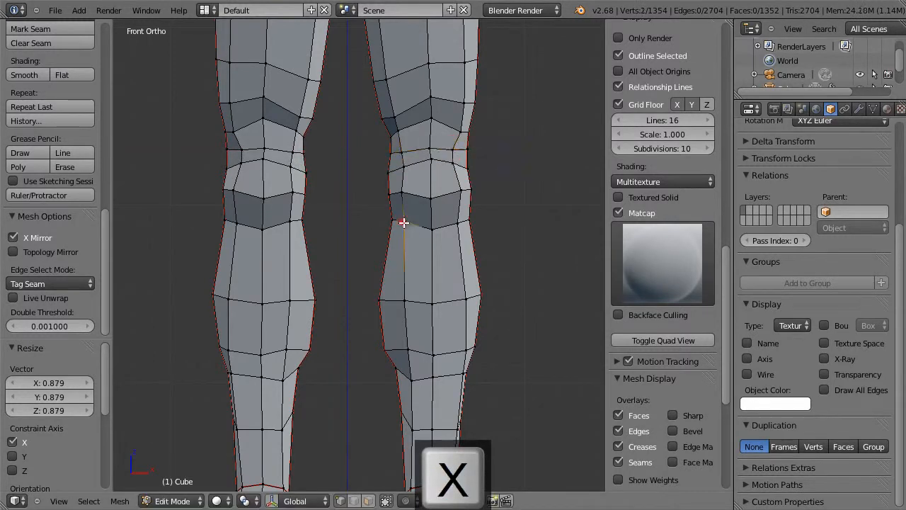
- Scale the front vertex pair just below the kneecap along X to about 0.84
right_click(461, 222, "shift")
key("s")
key("x")
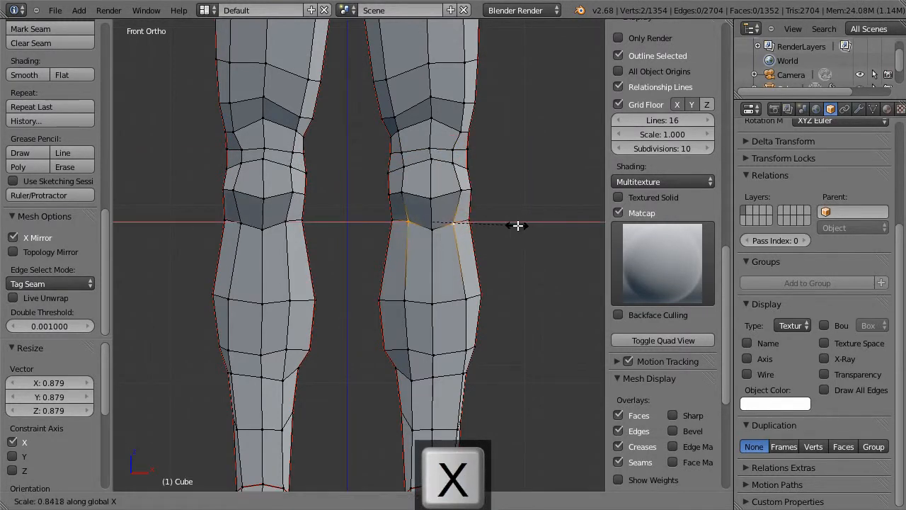
left_click(520, 225)
- Check the knees on the smoothed model, and narrow the selected pair below the kneecap further along X
key("Tab")
middle_click_drag(519, 226, 414, 228)
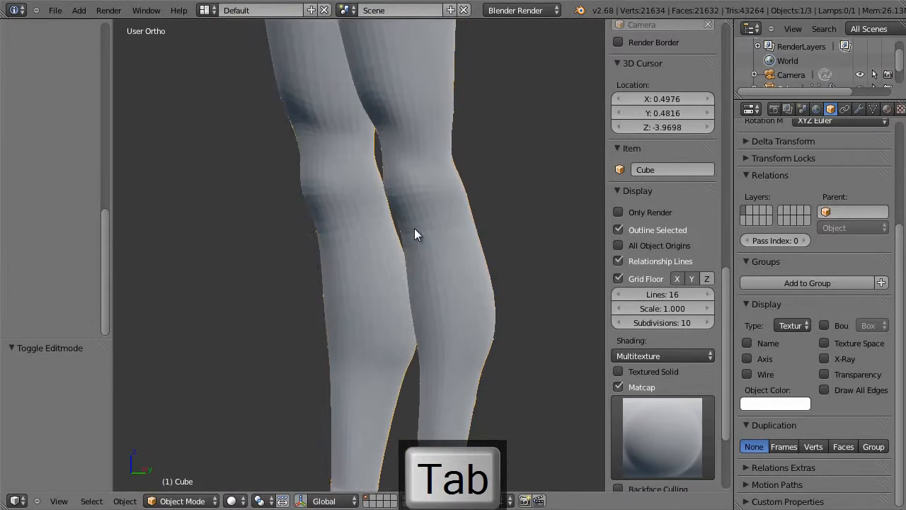
key("Tab")
key("KP_1")
key("s")
key("x")
left_click(409, 223)
- Move the inner vertex at the kneecap's lower edge about 0.024 along X and -0.004 along Z in front view
key("Tab")
mouse_move(410, 224)
middle_mouse_down()
mouse_move(293, 243)
mouse_move(438, 241)
mouse_move(412, 234)
middle_mouse_up()
key("Tab")
right_click(305, 192)
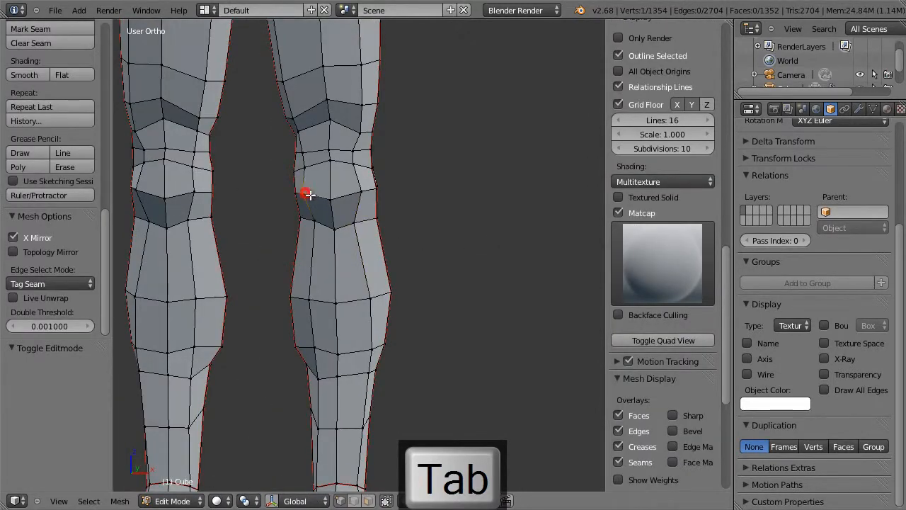
key("KP_1")
key("g")
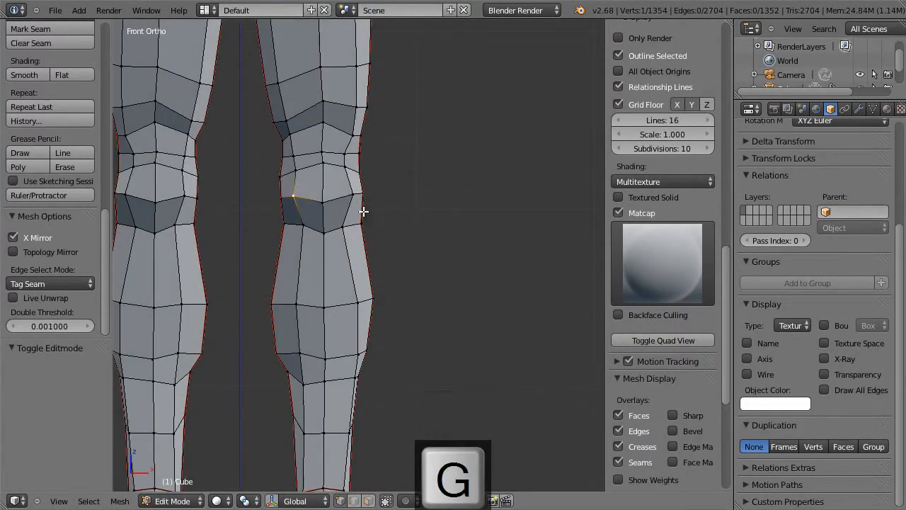
left_click(366, 212)
- Move the outer front vertex just above the kneecap about -0.006 along X and 0.040 along Z in front view
scroll(384, 189, "down", 2)
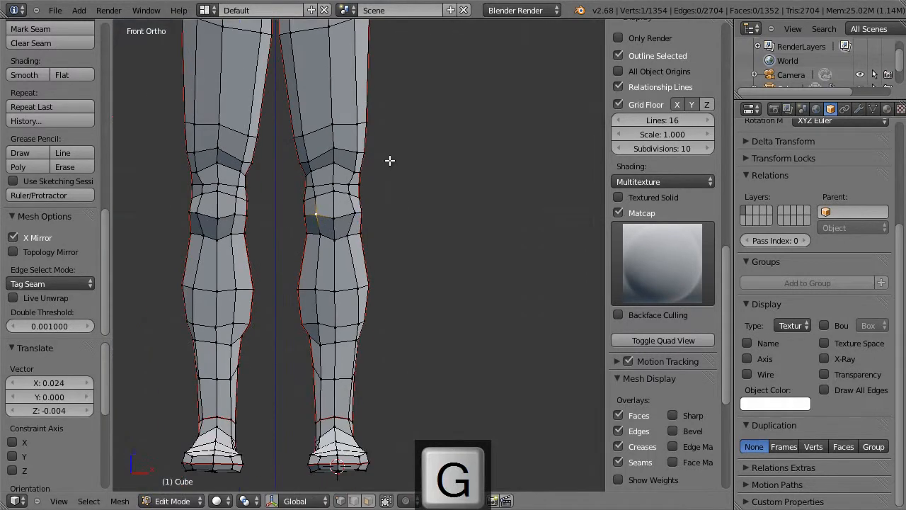
middle_click_drag(390, 161, 419, 274, "shift")
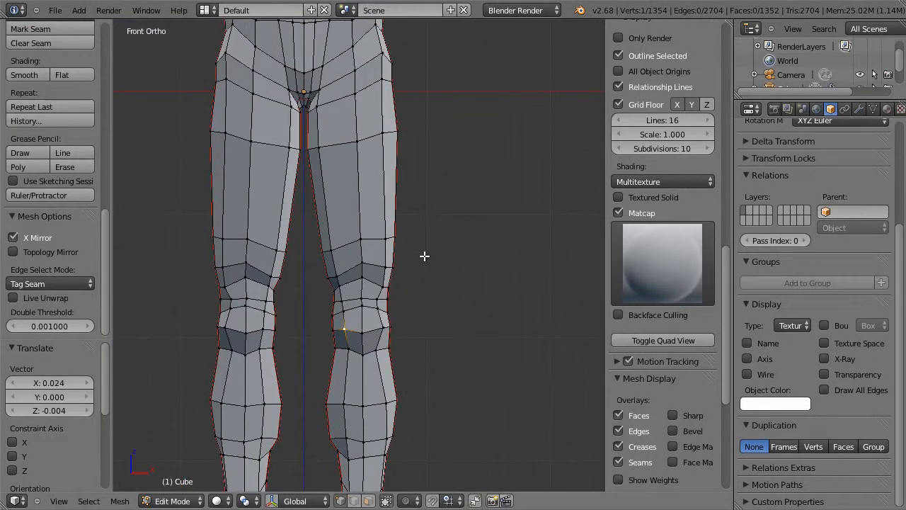
key("g")
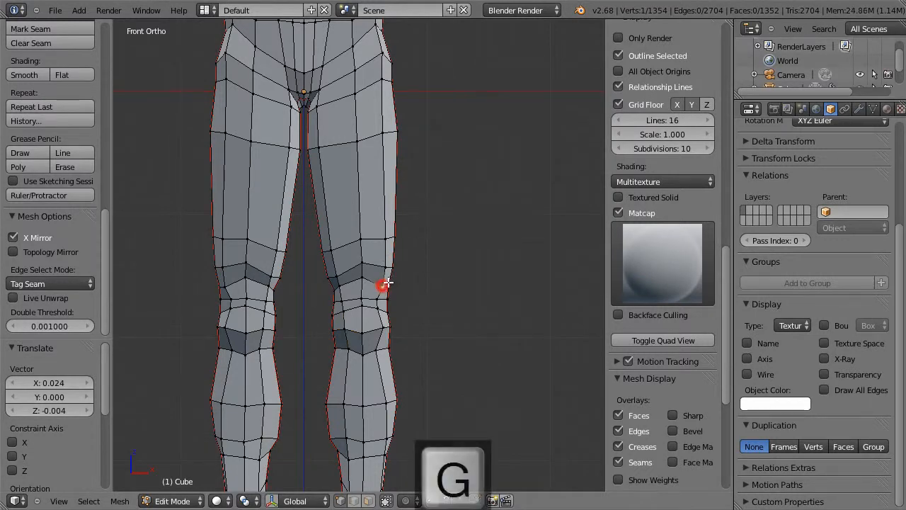
left_click(387, 277)
- Extend the selection to the four outer vertices above the knee and move them about -0.017 along X and 0.023 along Z
right_click(391, 282, "shift")
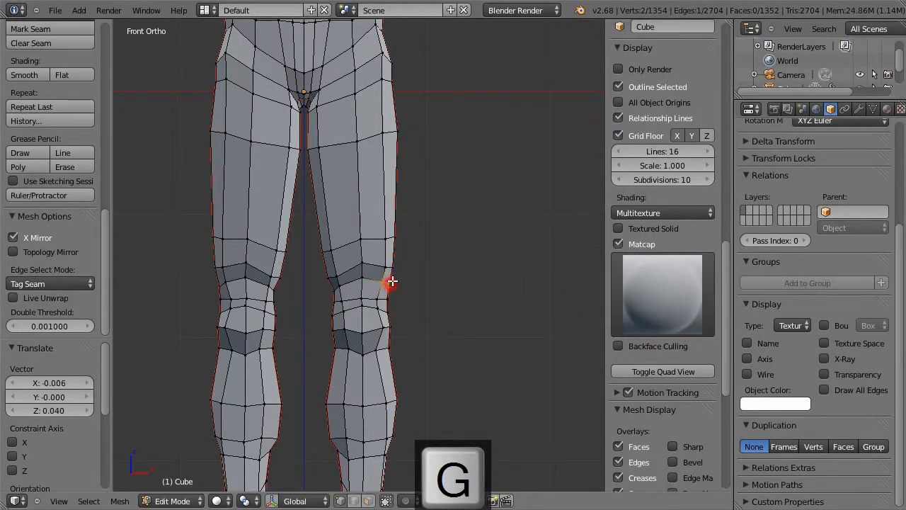
right_click(395, 264, "shift")
key("g")
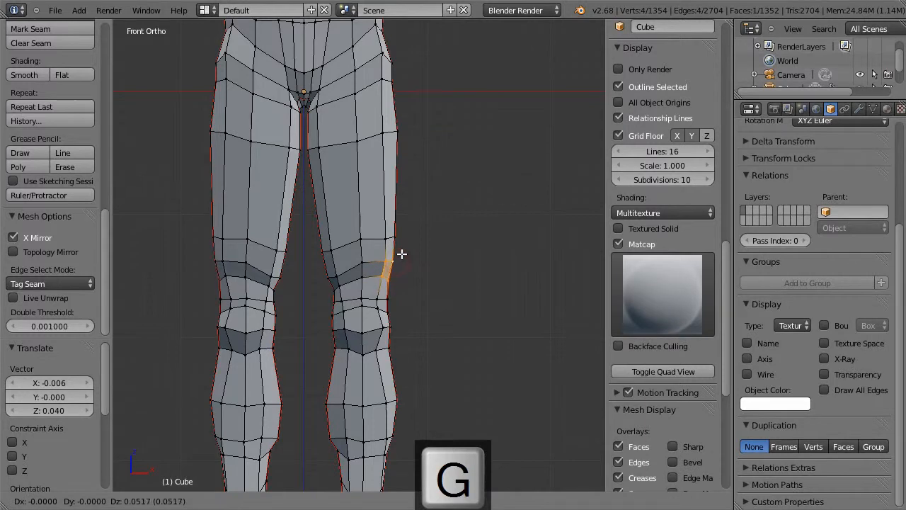
left_click(399, 258)
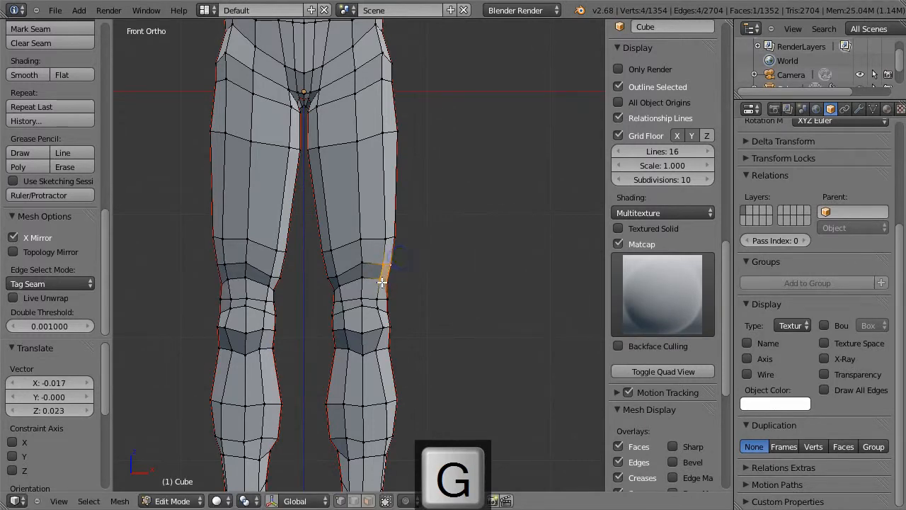
- Move the single outer front vertex above the kneecap about -0.006 along X and 0.034 along Z, and check the smoothed model
right_click(382, 282)
key("g")
left_click(388, 275)
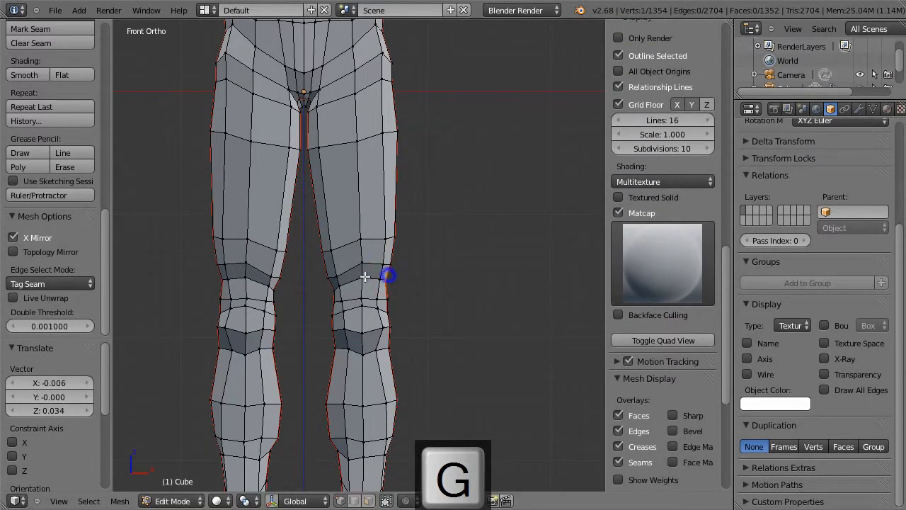
key("Tab")
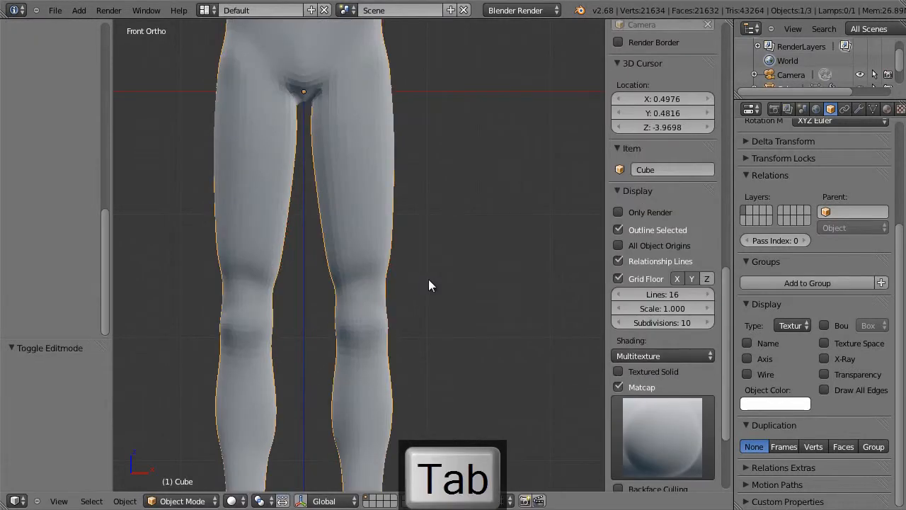
- Raise the two central front vertices above the kneecap, the upper one about 0.006 along X and 0.017 along Z, and check the smoothing
key("Tab")
key("g")
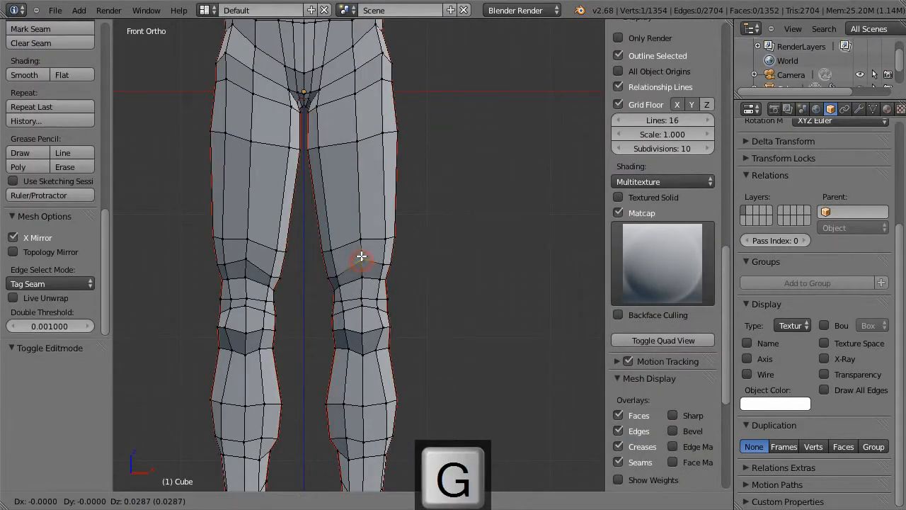
left_click(362, 256)
right_click(363, 274)
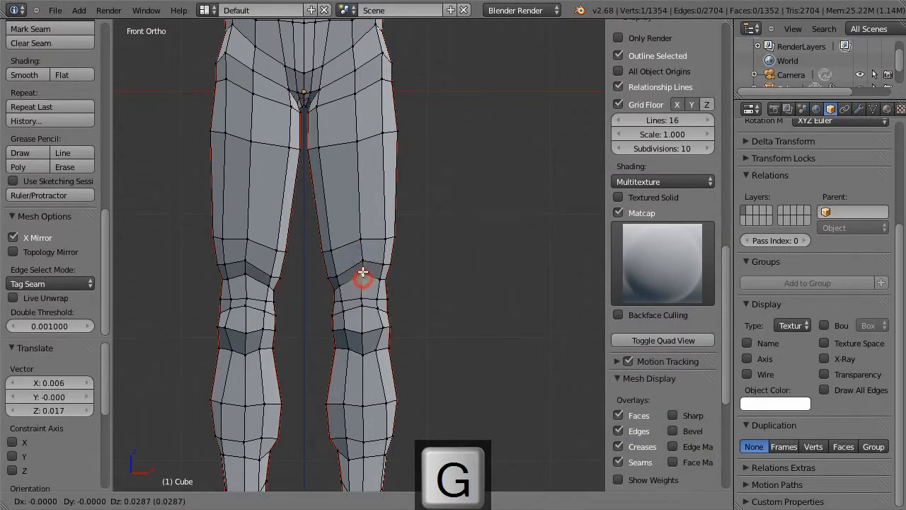
key("Tab")
key("Tab")
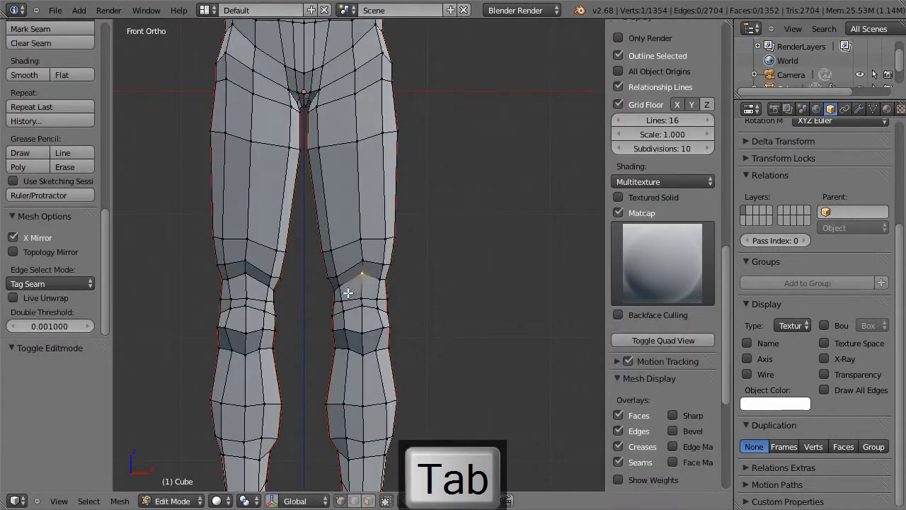
- Move the inner vertex pair above the knee about 0.029 along X and rotate it about -4.85°
key("g")
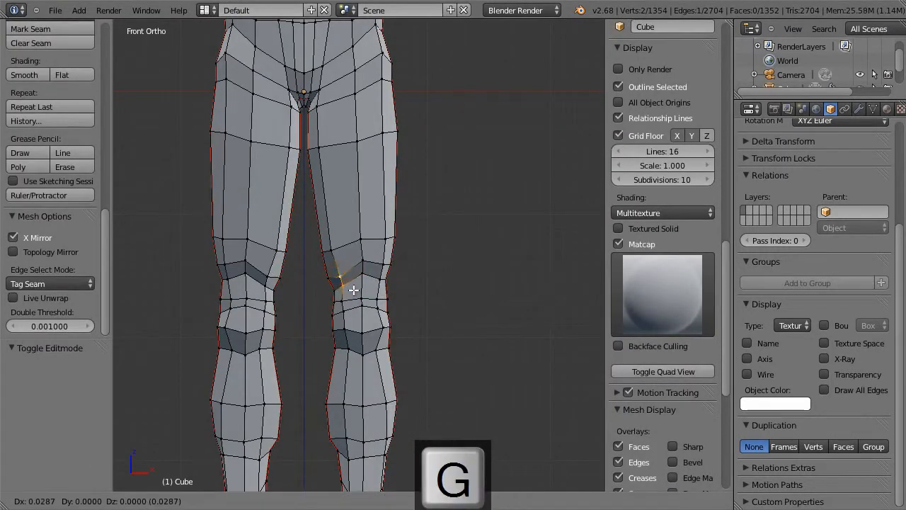
left_click(354, 289)
middle_click_drag(382, 271, 451, 266)
key("r")
left_click(289, 307)
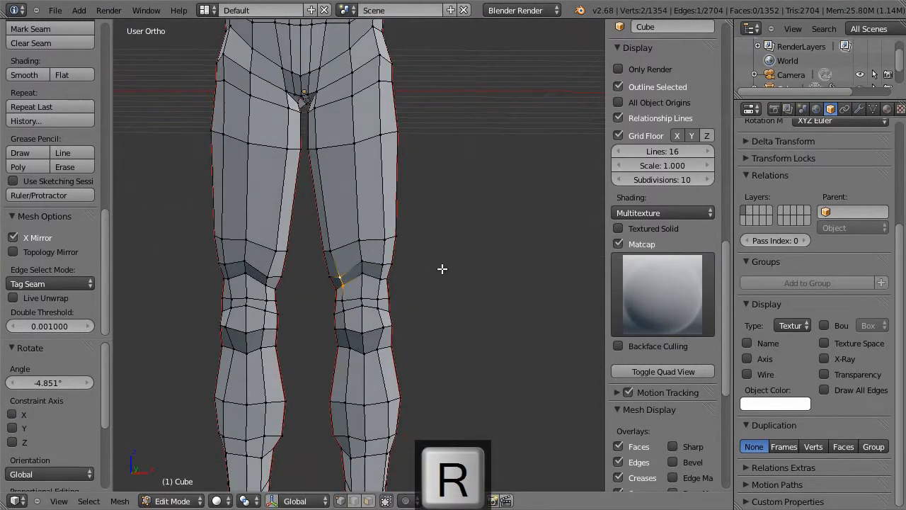
- Move the wrist seam's underside vertex about -0.003 along X and 0.013 along Z, using wireframe in front view
key("a")
scroll(431, 247, "down", 4)
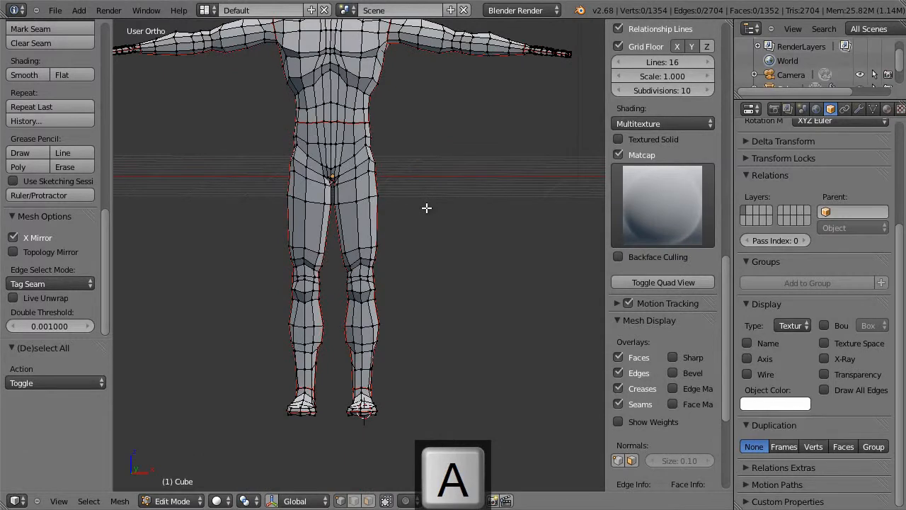
key("KP_1")
scroll(359, 311, "down", 2)
scroll(439, 318, "up", 7)
key("z")
middle_click_drag(460, 297, 325, 330)
scroll(325, 330, "up", 3)
key("b")
left_click_drag(275, 281, 255, 269)
key("g")
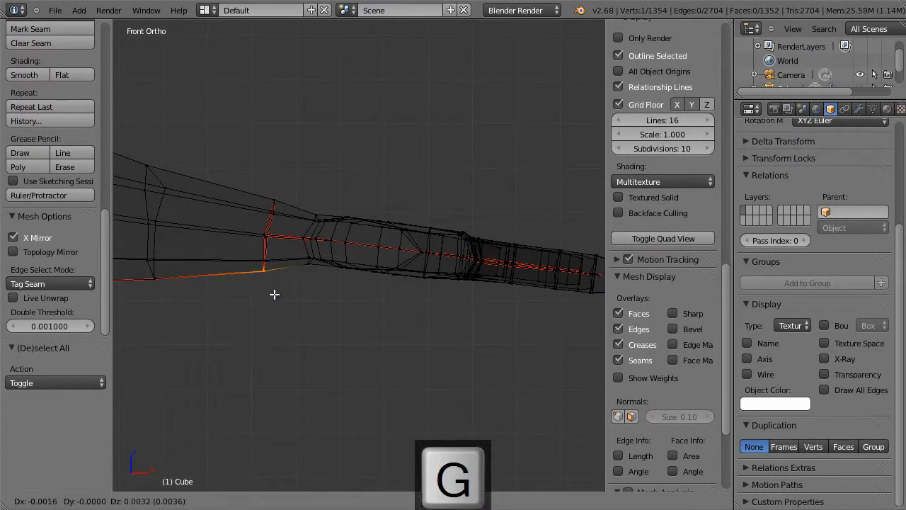
left_click(275, 291)
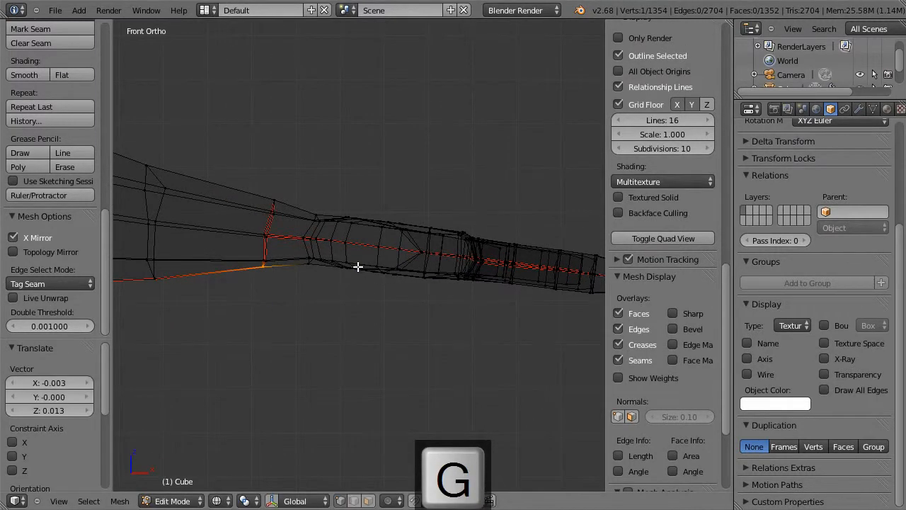
- Select only the thumb's vertices in wireframe top view, leaving the wrist vertex deselected
middle_click_drag(424, 256, 329, 273, "shift")
key("z")
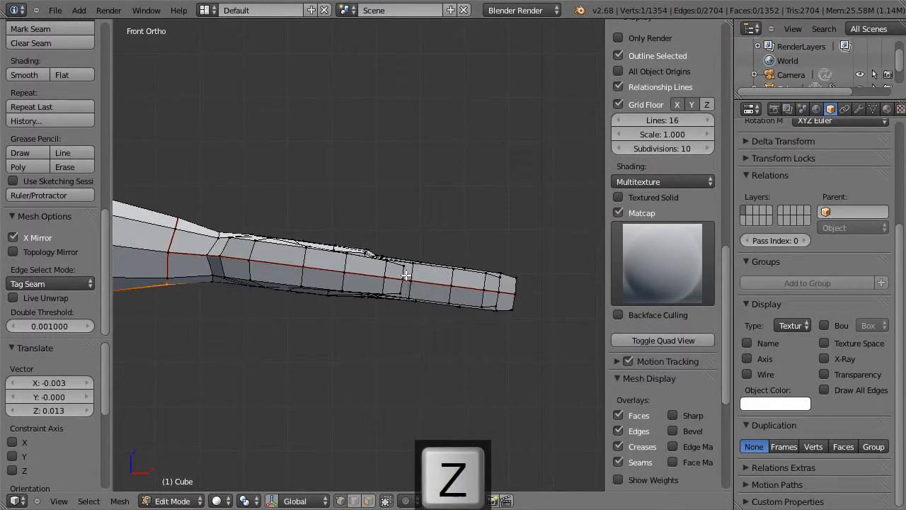
key("KP_7")
key("z")
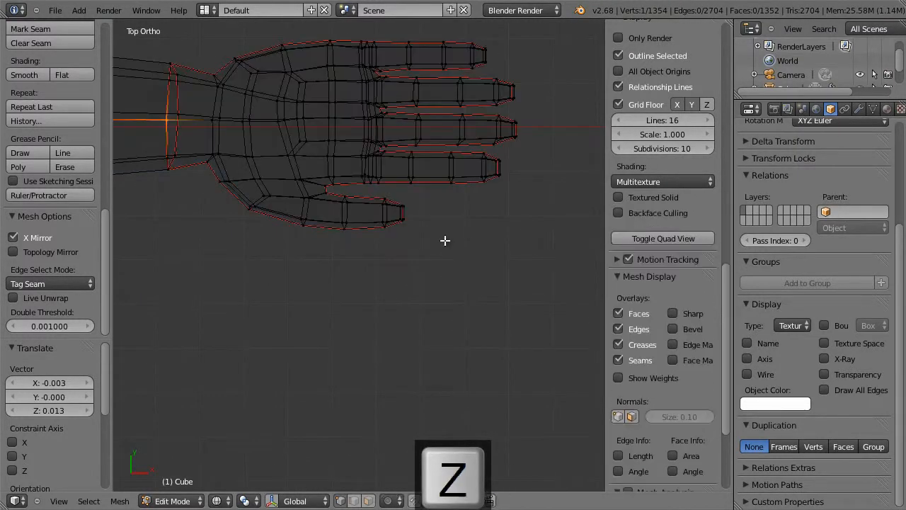
key("b")
left_click_drag(455, 246, 246, 201)
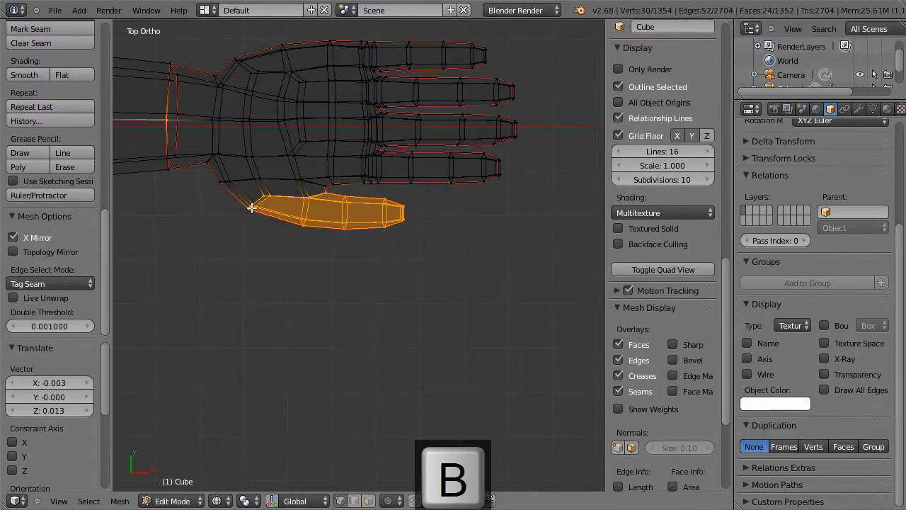
key("KP_1")
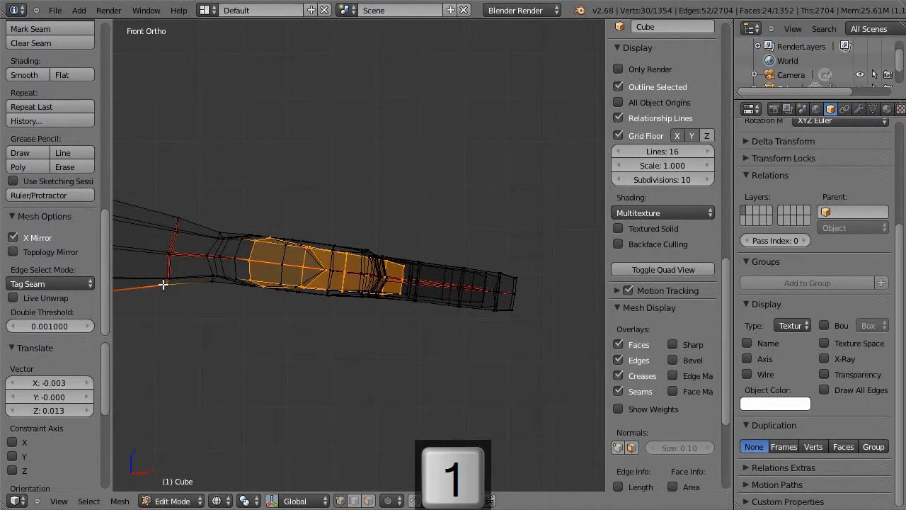
key("a")
key("KP_7")
key("b")
left_click_drag(445, 245, 224, 190)
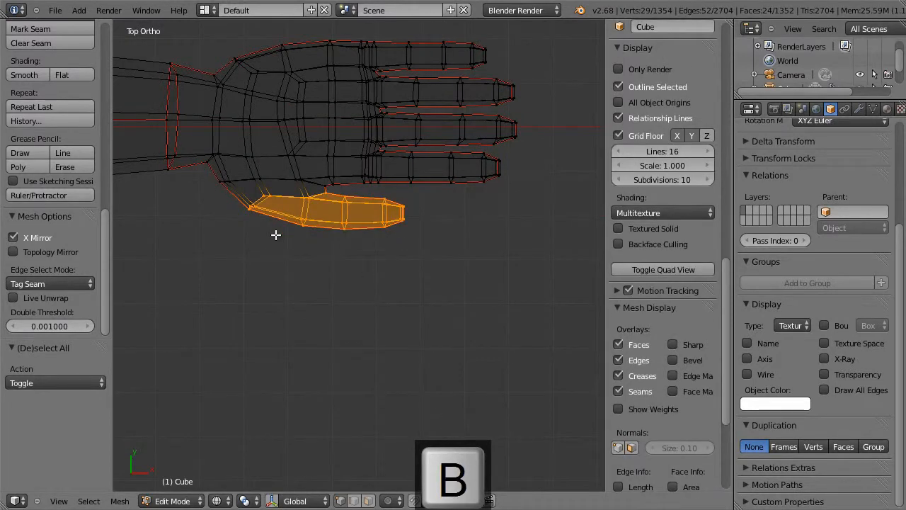
- Lower the thumb about 0.025 along Z, shifting it -0.004 along X and 0.005 along Y, while viewing the fingertips end-on
key("KP_1")
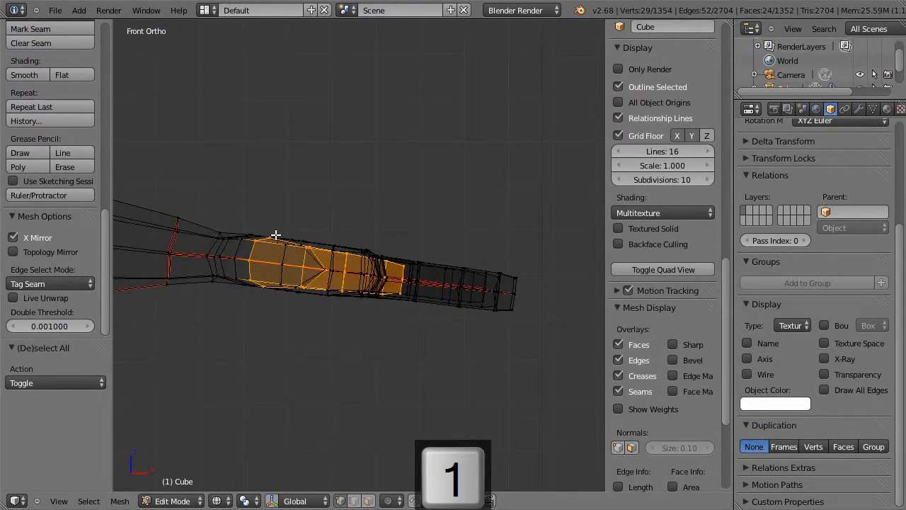
key("KP_3")
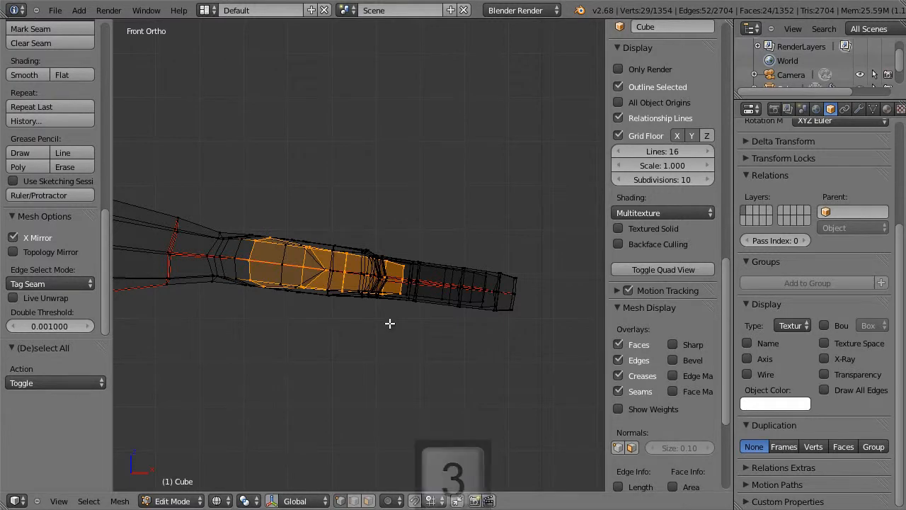
key("z")
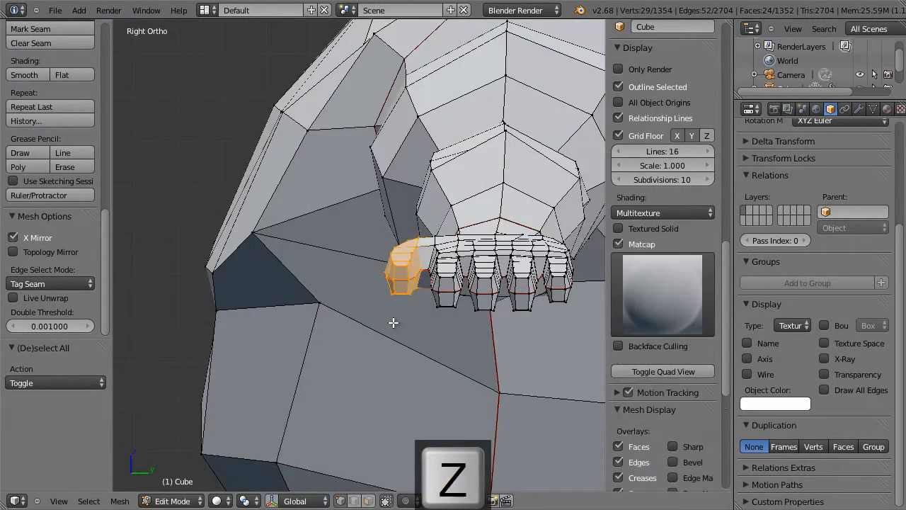
middle_click_drag(397, 319, 384, 323)
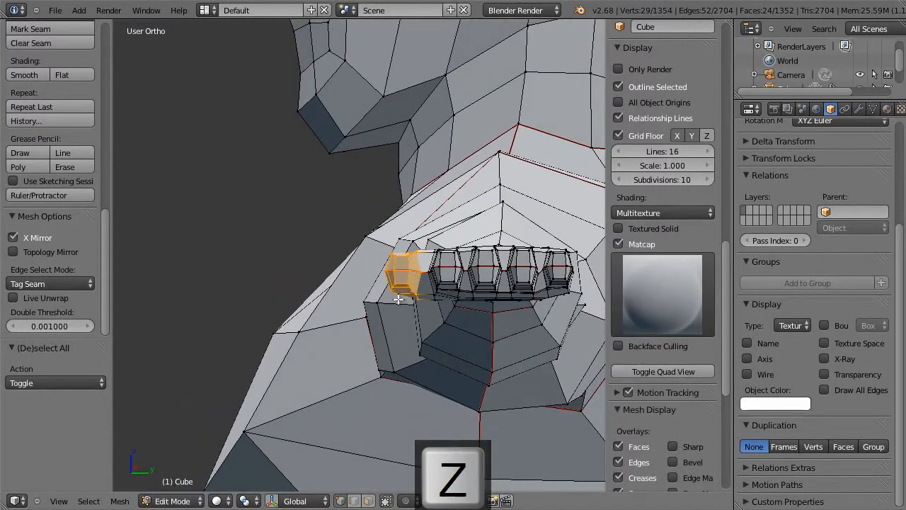
key("g")
left_click(389, 331)
- Cancel a trial rotation of the thumb and scale it along local Z to about 0.835
key("r")
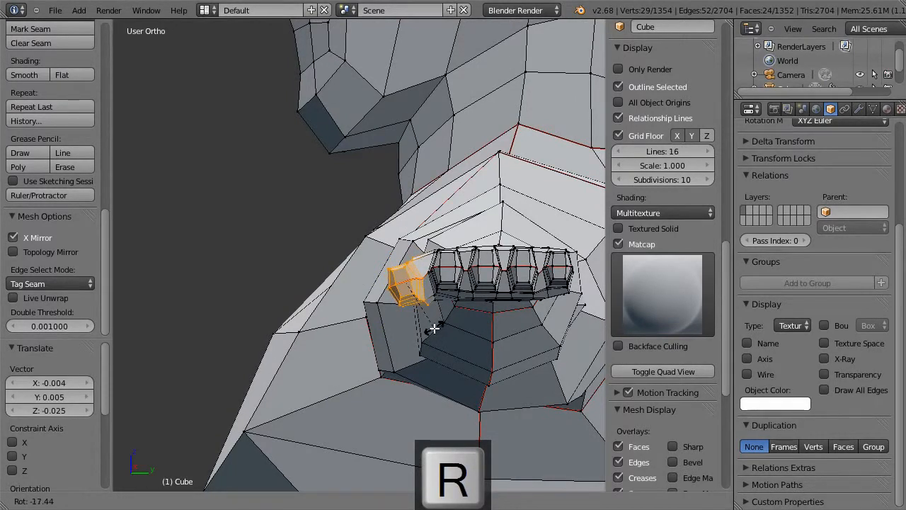
key("Escape")
key("s")
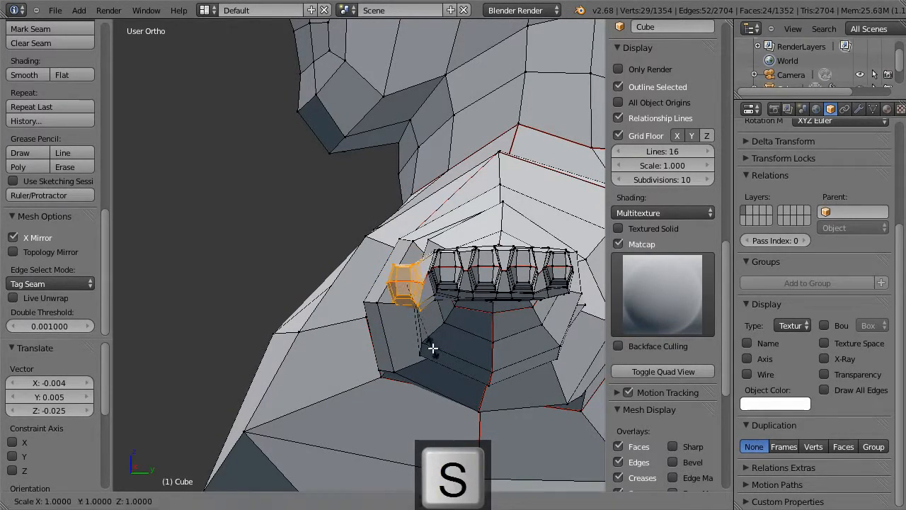
key("z")
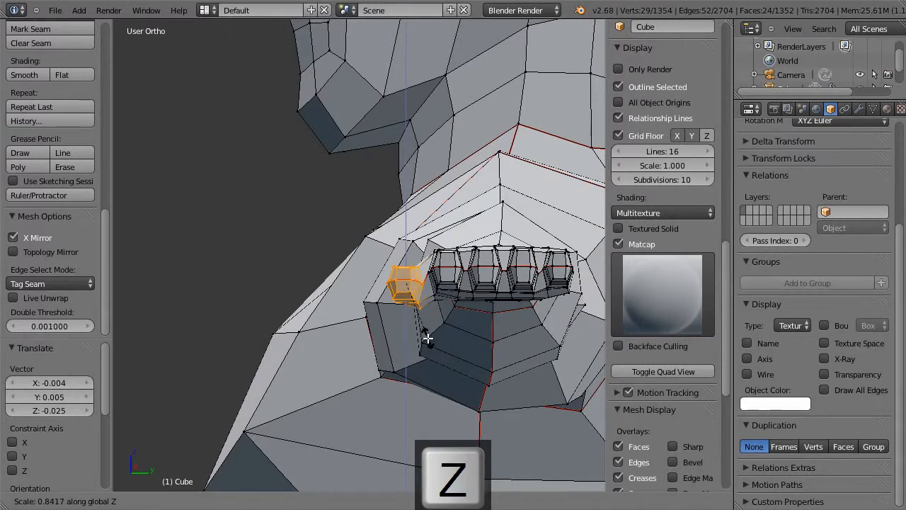
key("z")
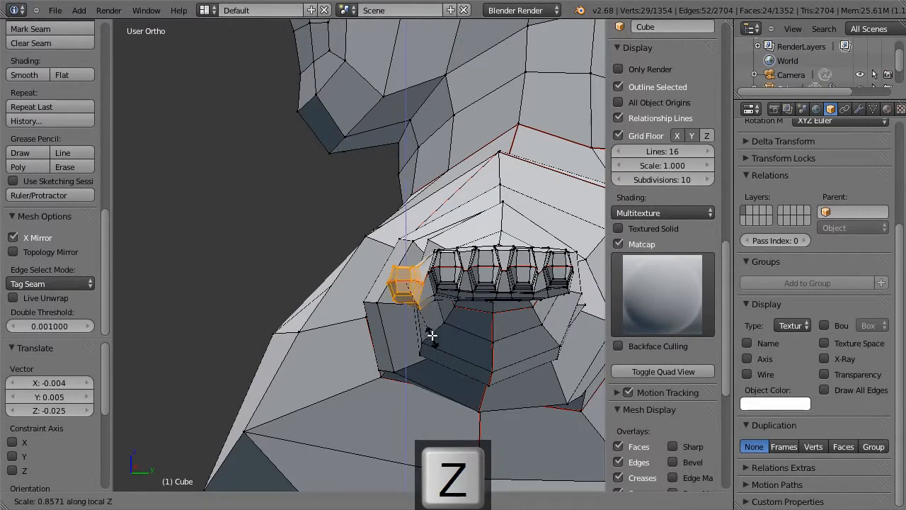
left_click(434, 335)
- Rotate the thumb about 3° in a near-front view to tilt its tip downward
middle_click_drag(434, 335, 501, 328)
key("r")
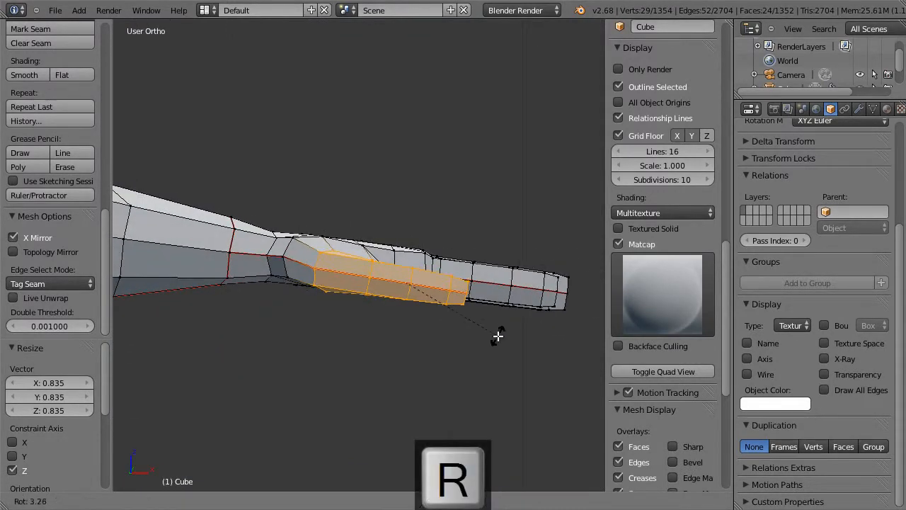
left_click(498, 339)
- Move the thumb about -0.003 along X and -0.016 along Z, and rotate it about 1.3°
key("g")
left_click(499, 342)
key("r")
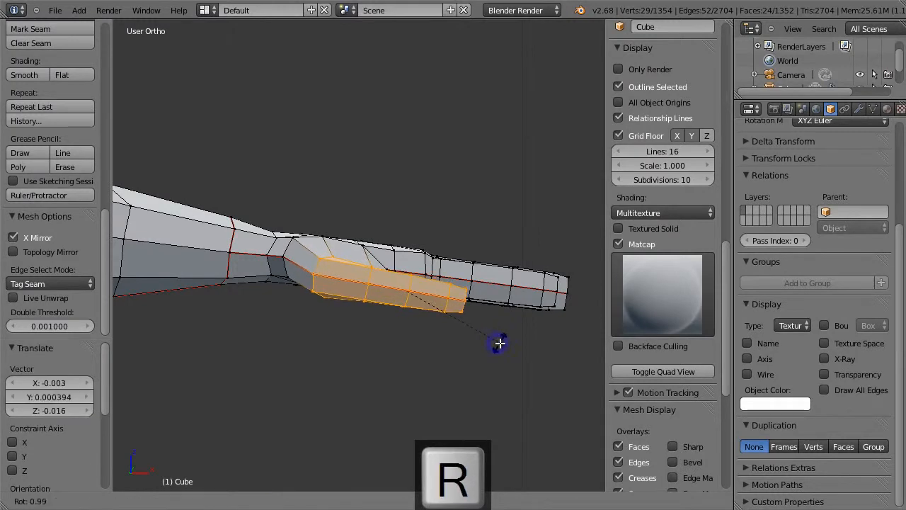
left_click(500, 343)
- Rotate the thumb about -12.2° while viewing the hand from slightly below its fingertips
key("KP_3")
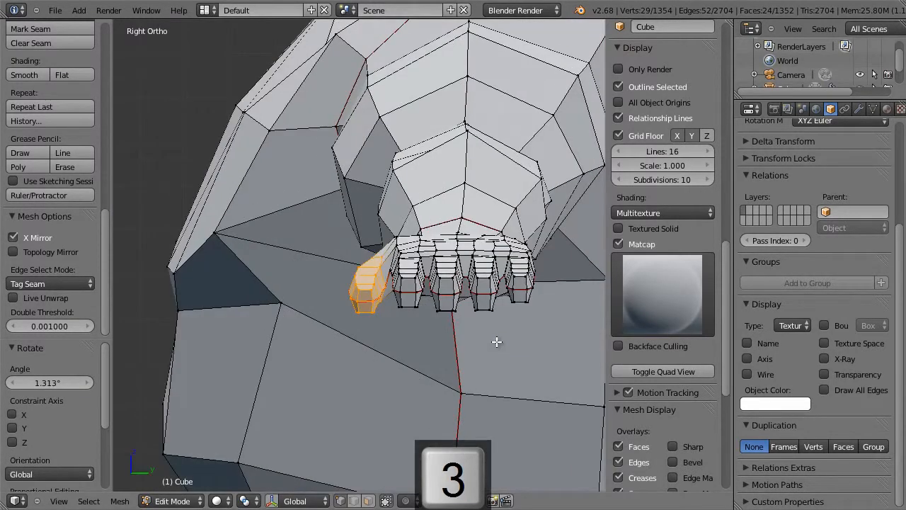
middle_click_drag(512, 326, 515, 305)
key("r")
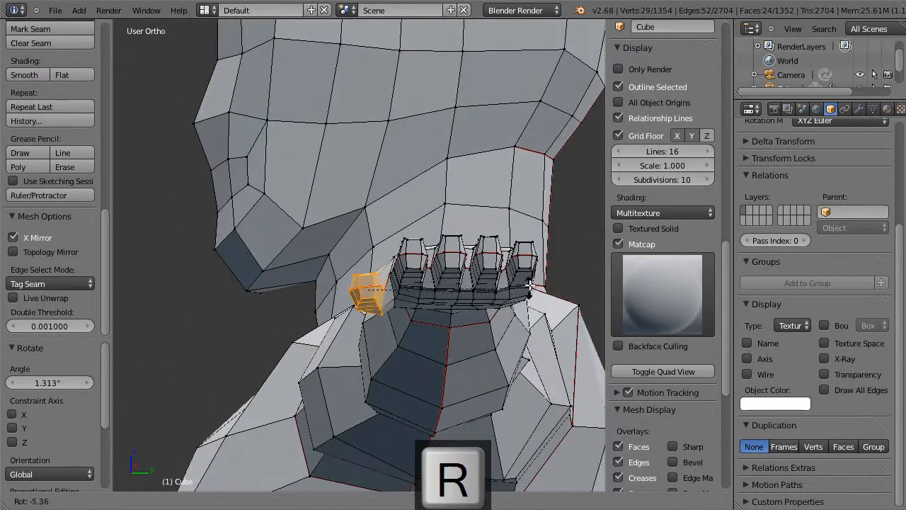
left_click(525, 267)
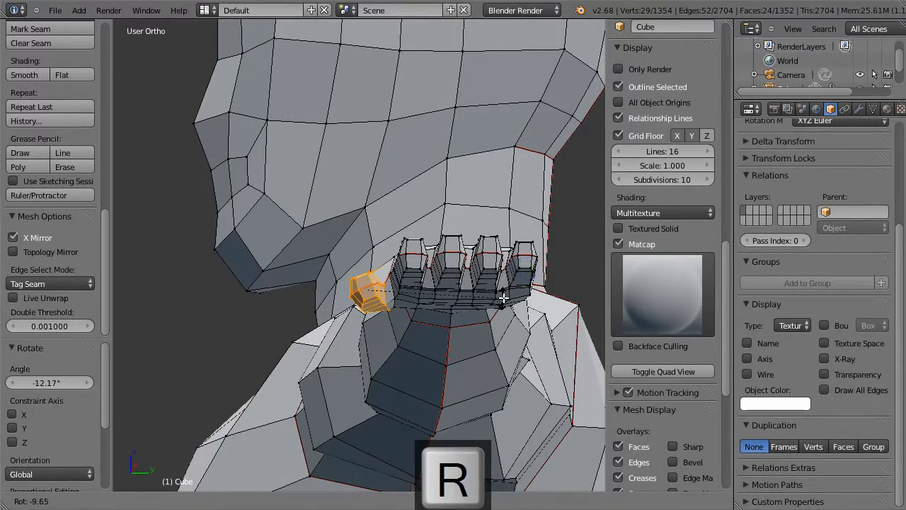
- Move the thumb about 0.008 along Y and -0.005 along Z, rotate it slightly, and shift it about -0.010 along Y
key("g")
left_click(423, 329)
key("r")
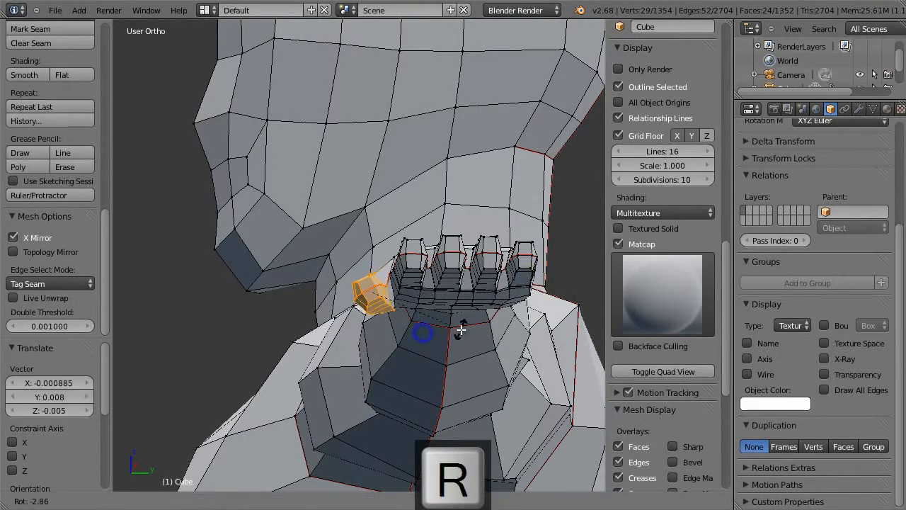
left_click(459, 323)
key("g")
left_click(451, 324)
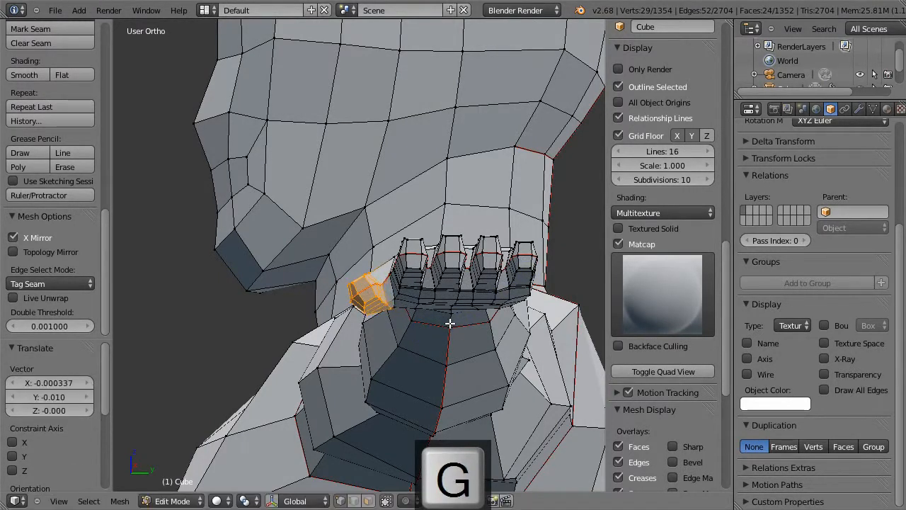
- Select the two palm faces and adjoining edge beside the thumb base and move them about -0.003 along X, 0.003 along Y and -0.011 along Z
right_click(394, 299)
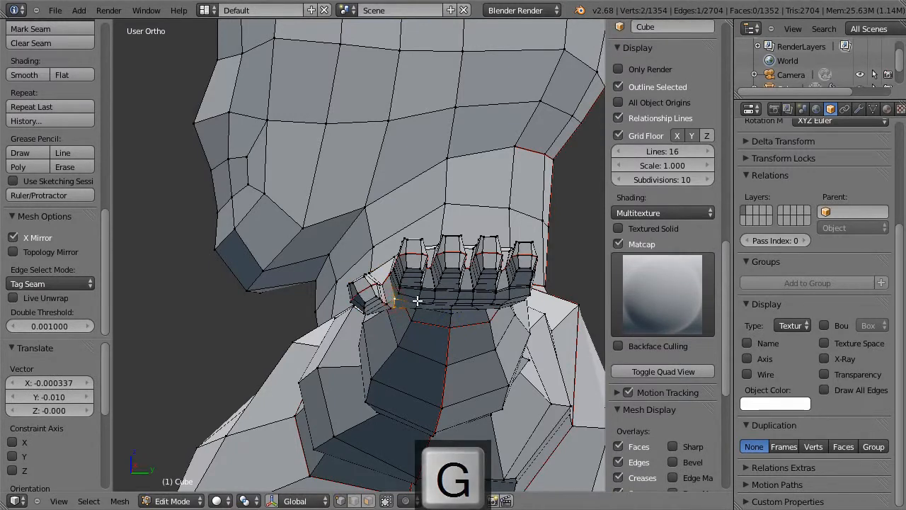
right_click(418, 301, "shift")
right_click(416, 310, "shift")
middle_click_drag(417, 310, 447, 201)
scroll(447, 200, "up", 3)
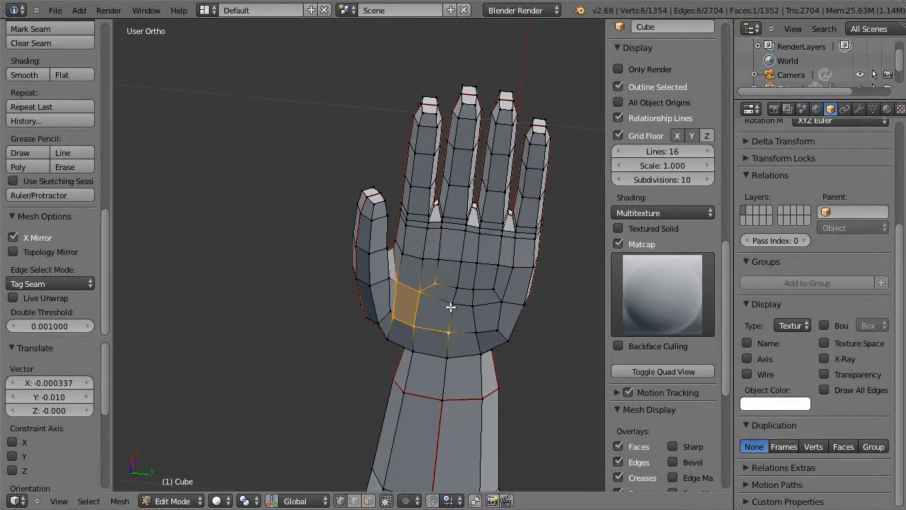
right_click(450, 304, "shift")
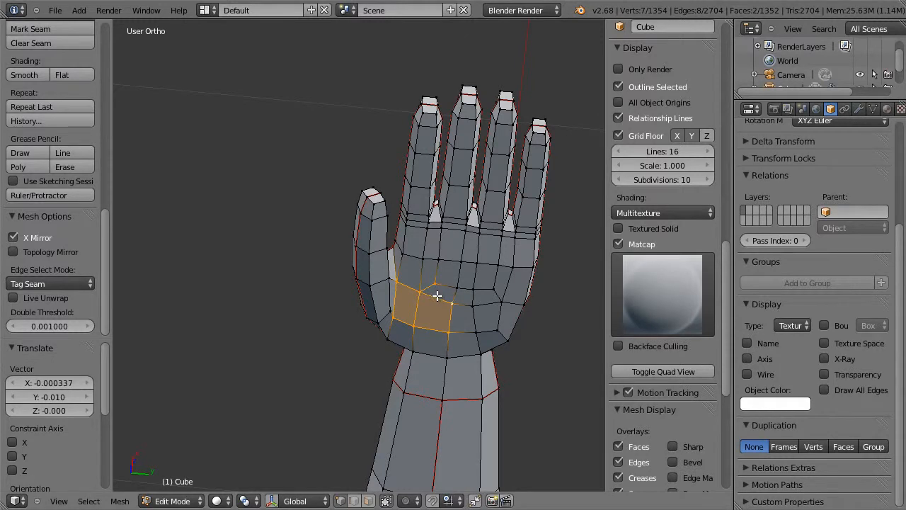
scroll(437, 295, "down", 3)
key("1")
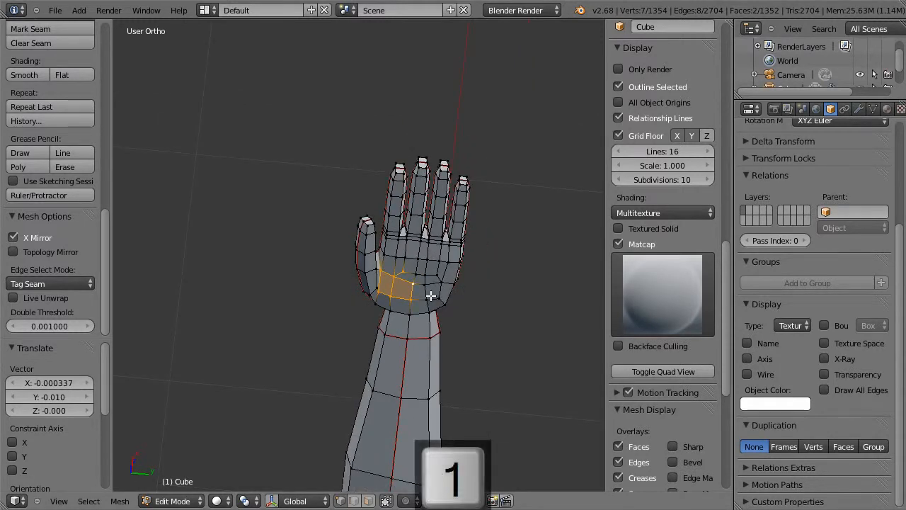
key("3")
middle_click_drag(394, 308, 411, 262)
key("g")
left_click(406, 286)
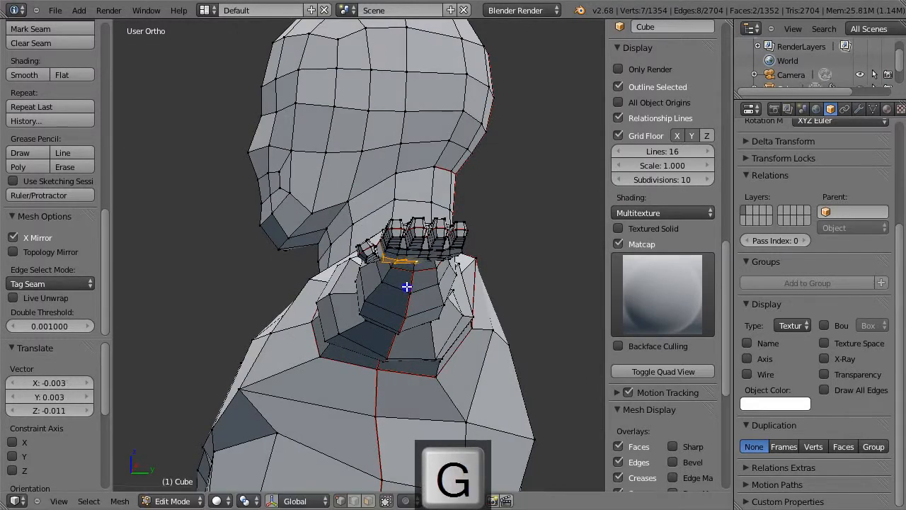
- Lower the palm edge near the thumb base by about 0.004 along Z using proportional editing with size 0.06, and check the smoothed hand
scroll(420, 268, "up", 3)
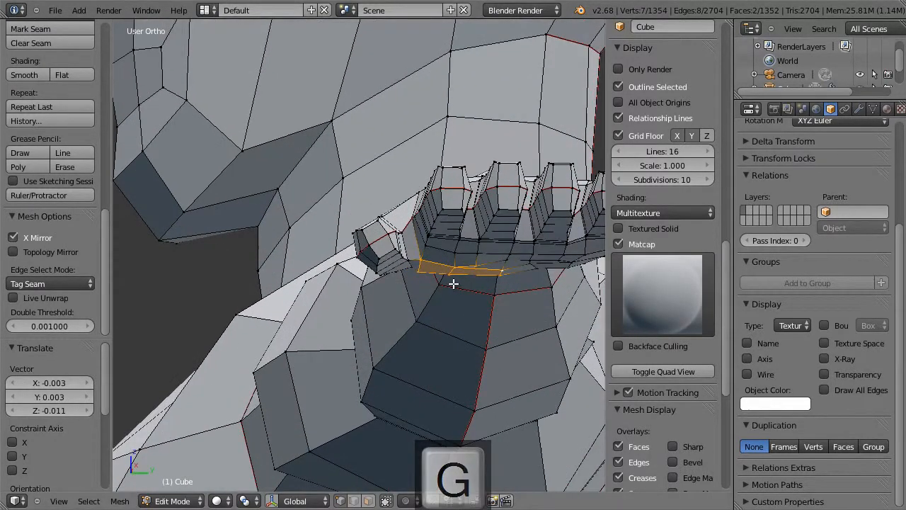
middle_click_drag(461, 285, 370, 279)
right_click(366, 264)
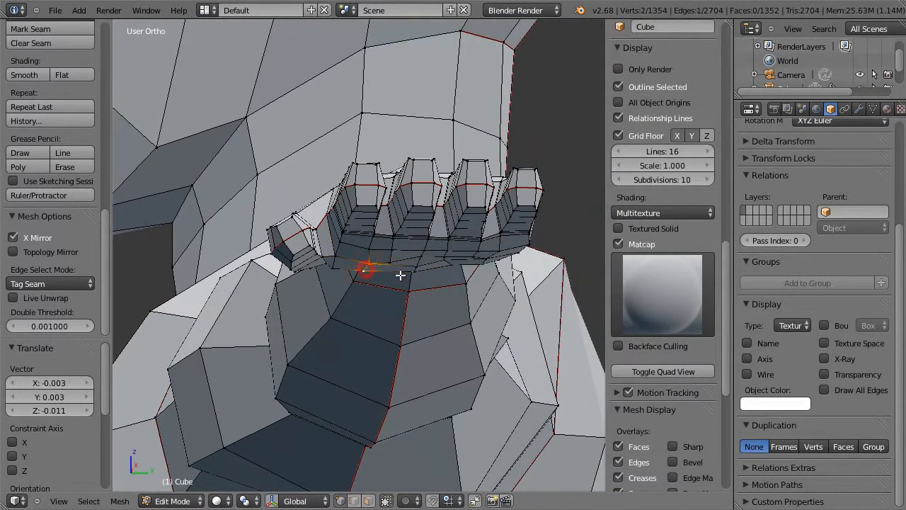
key("o")
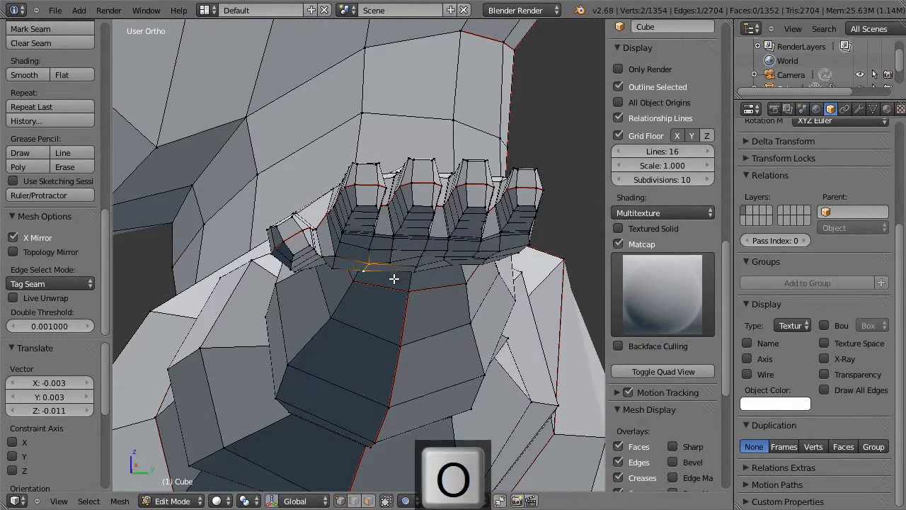
key("g")
scroll(394, 281, "down", 15)
scroll(393, 281, "down", 2)
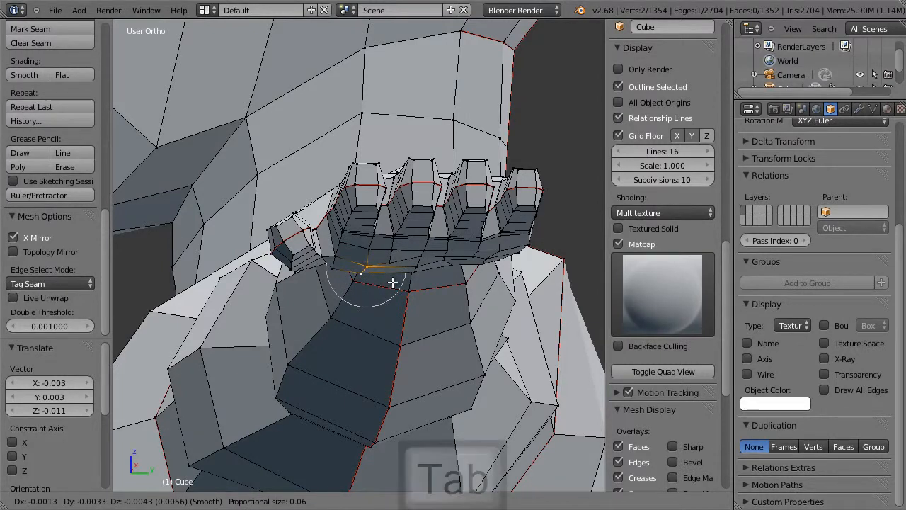
left_click(392, 282)
key("Tab")
key("Tab")
- Turn off proportional editing and move the edge at the middle of the lower palm about 0.001 along Y and 0.004 along Z
middle_click_drag(393, 282, 423, 275)
left_click(417, 265)
key("o")
key("r")
key("Escape")
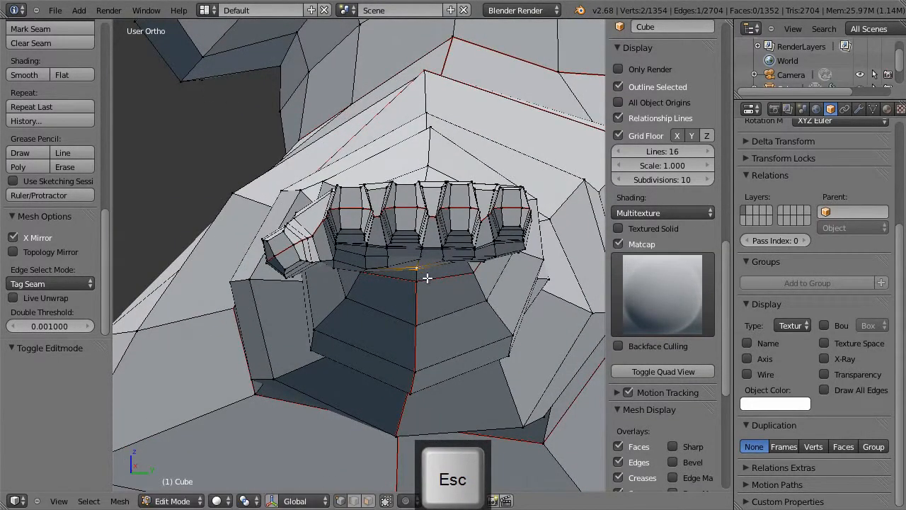
key("g")
left_click(449, 288)
- Select the lower palm face toward the little finger and lower it in two moves of about -0.007 and -0.005 along Z
middle_click_drag(449, 288, 475, 274)
left_click(453, 257)
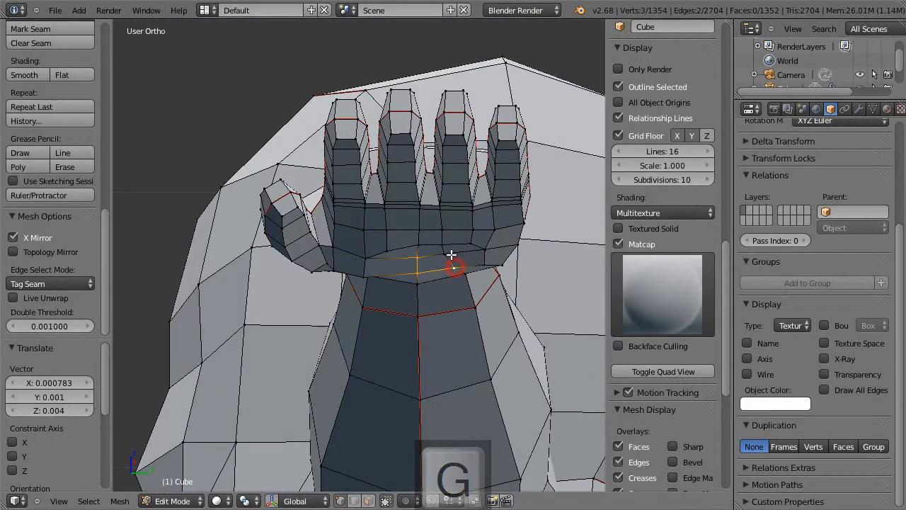
left_click(484, 261)
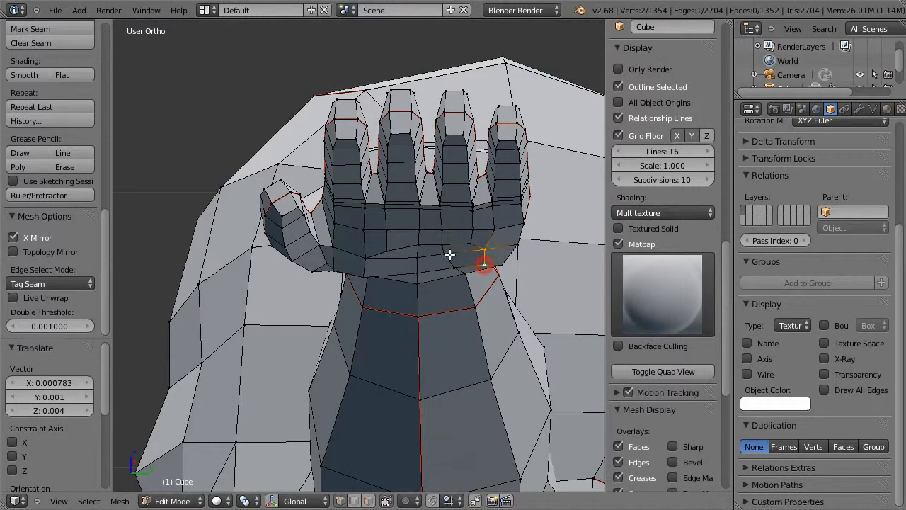
left_click(451, 264, "shift")
middle_click_drag(499, 283, 495, 308)
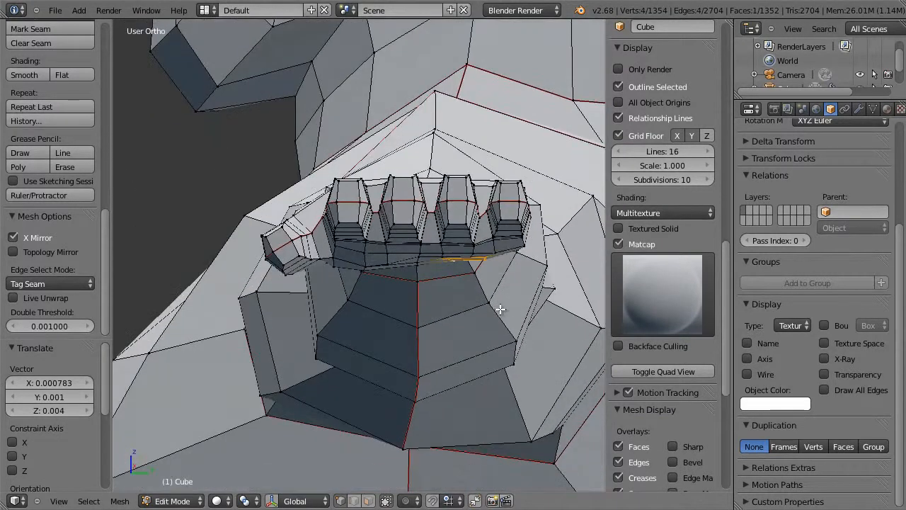
key("g")
left_click(497, 306)
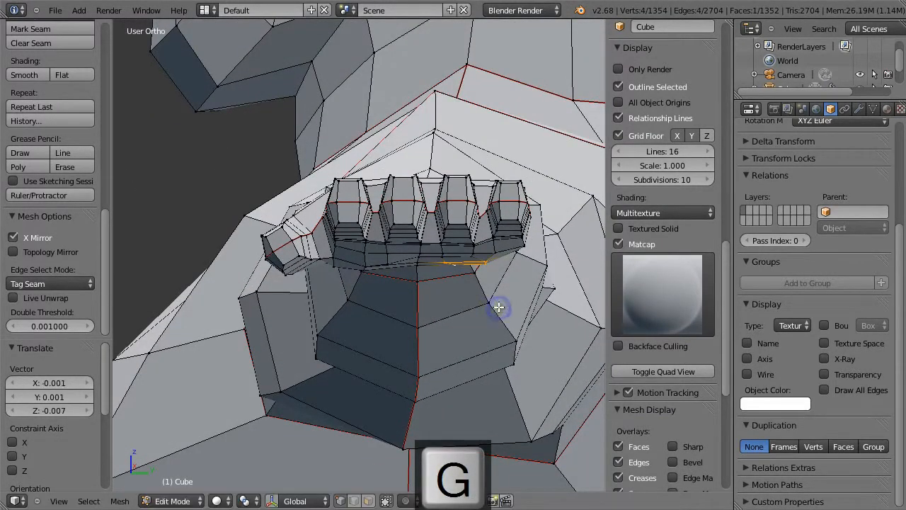
middle_click_drag(496, 306, 505, 290)
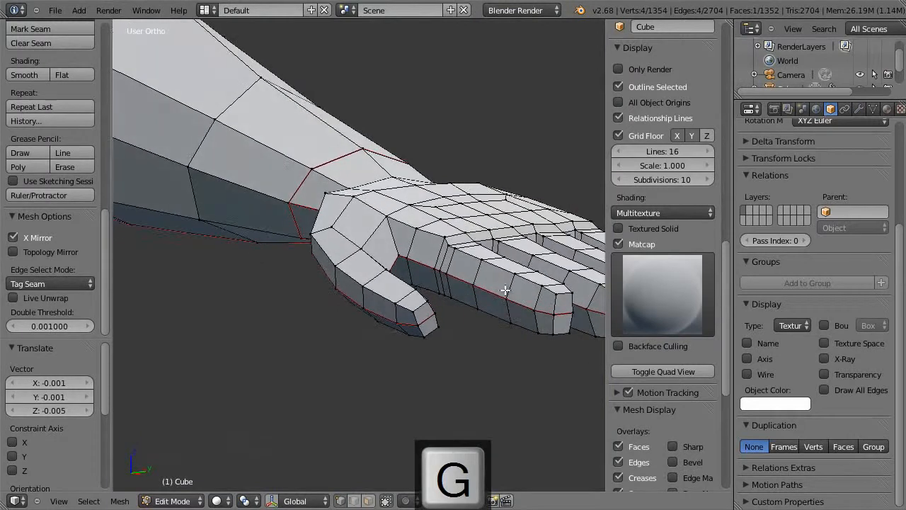
- Select all four fingers through the mesh in top view, including the edge loops at their bases but not the thumb
key("KP_7")
middle_click_drag(515, 292, 341, 303, "shift")
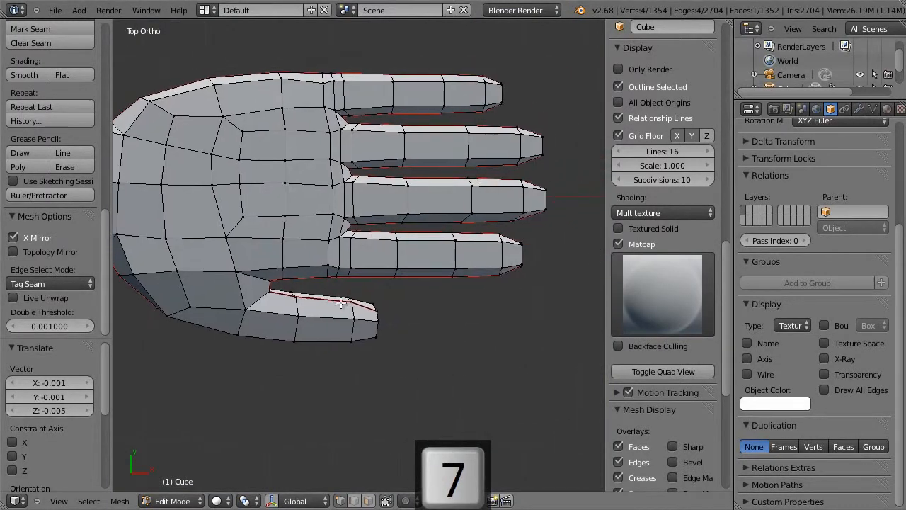
key("z")
key("a")
key("b")
left_click_drag(365, 52, 564, 285)
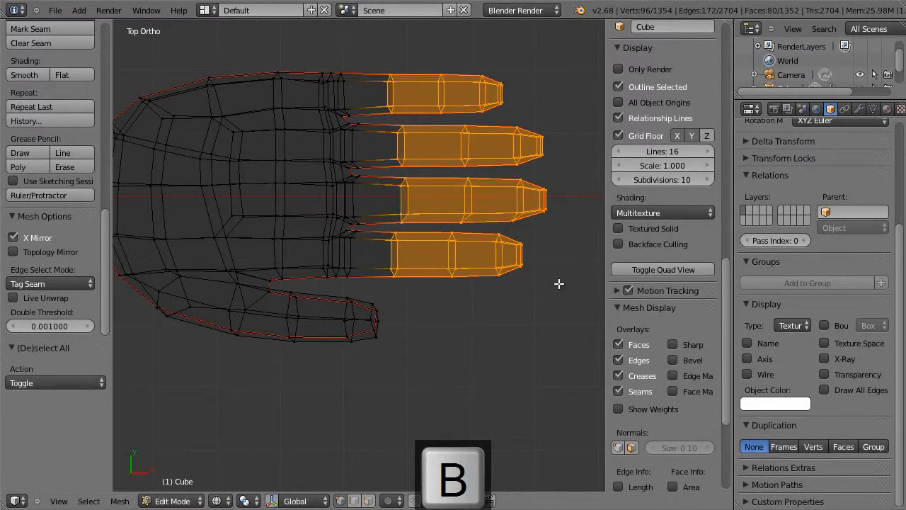
right_click(352, 252, "alt+shift")
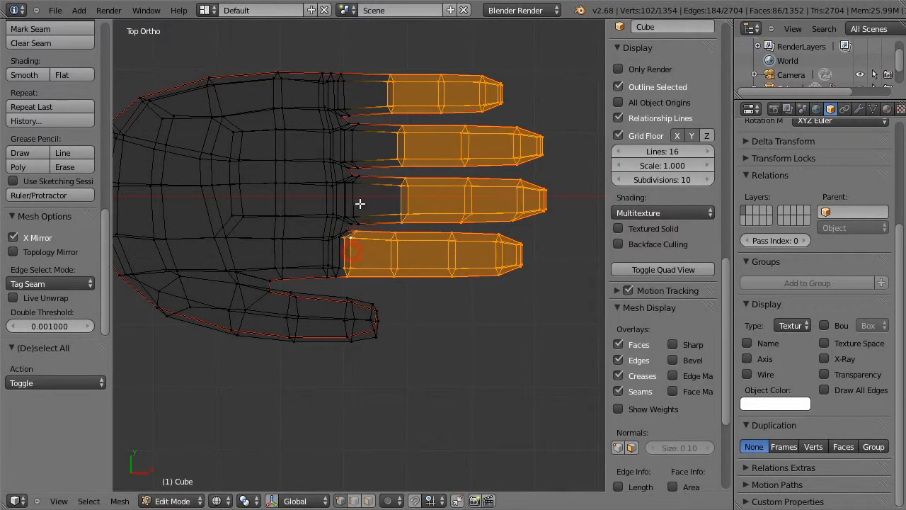
right_click(353, 200, "alt+shift")
right_click(355, 149, "alt+shift")
right_click(345, 96, "alt+shift")
- Set the transform orientation to View, scale the four fingers to about 0.736 along Z, and check the smoothed hand
key("z")
key("KP_3")
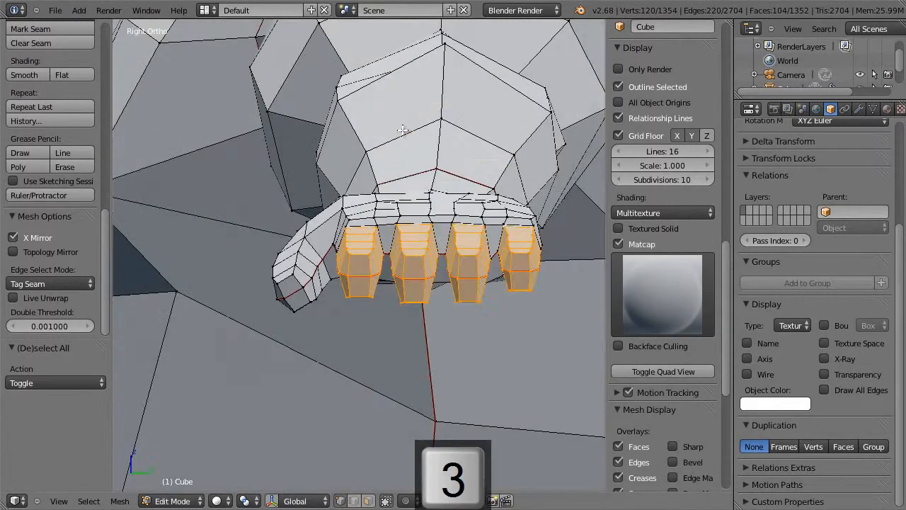
middle_click_drag(403, 144, 503, 129)
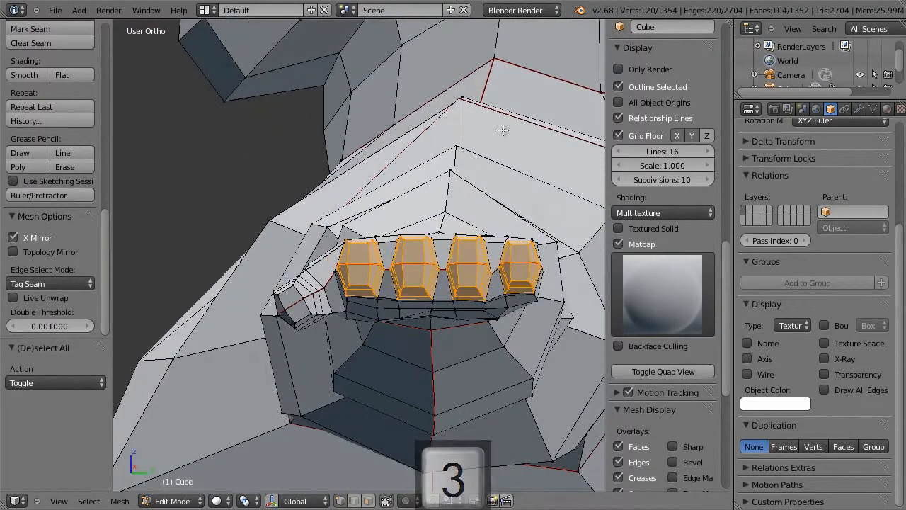
left_click(305, 500)
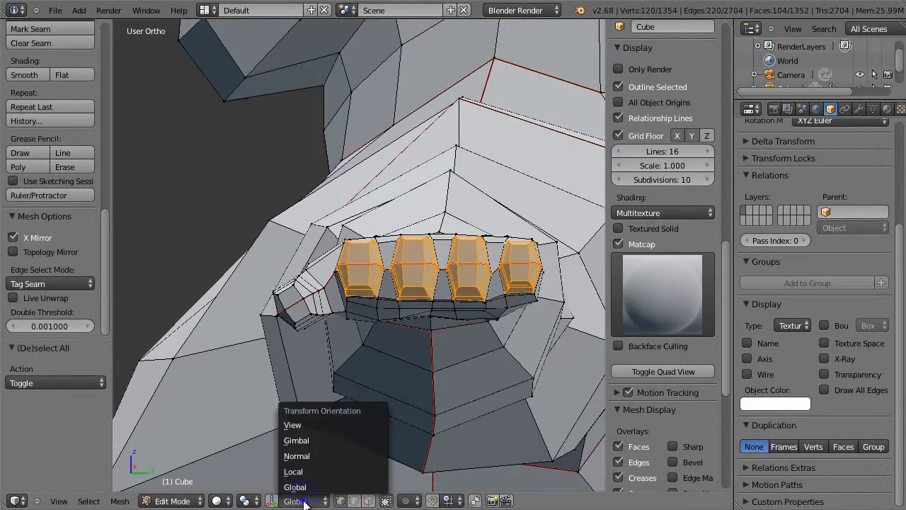
left_click(336, 422)
key("s")
key("z")
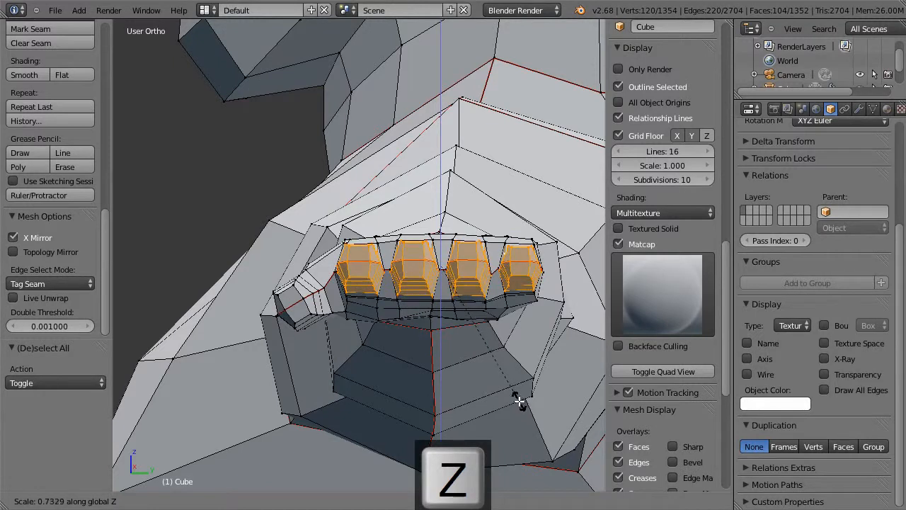
left_click(520, 401)
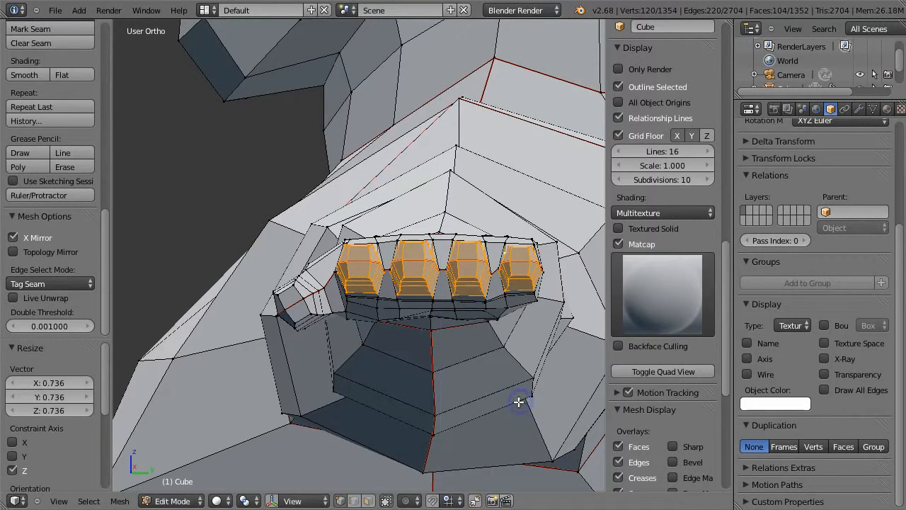
key("Tab")
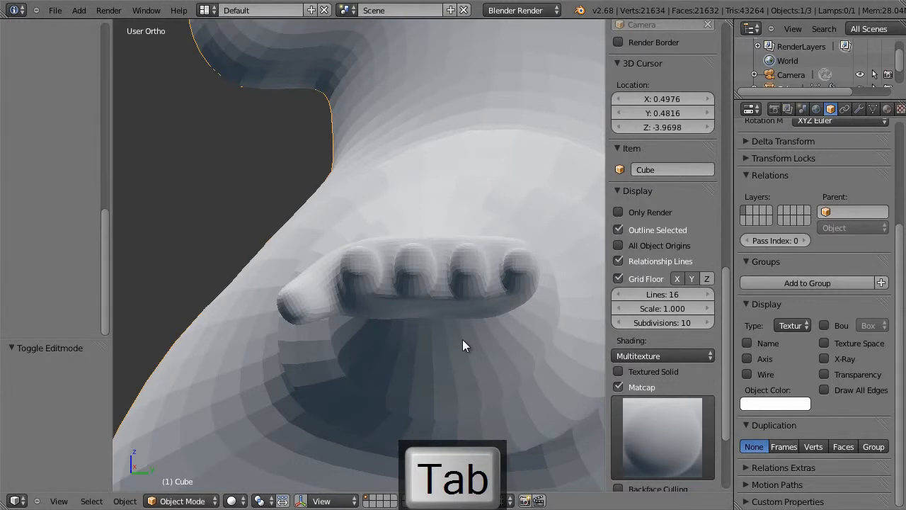
key("Tab")
- Try to move the four fingers about 0.011 up along Z in front view without proportional editing
key("KP_1")
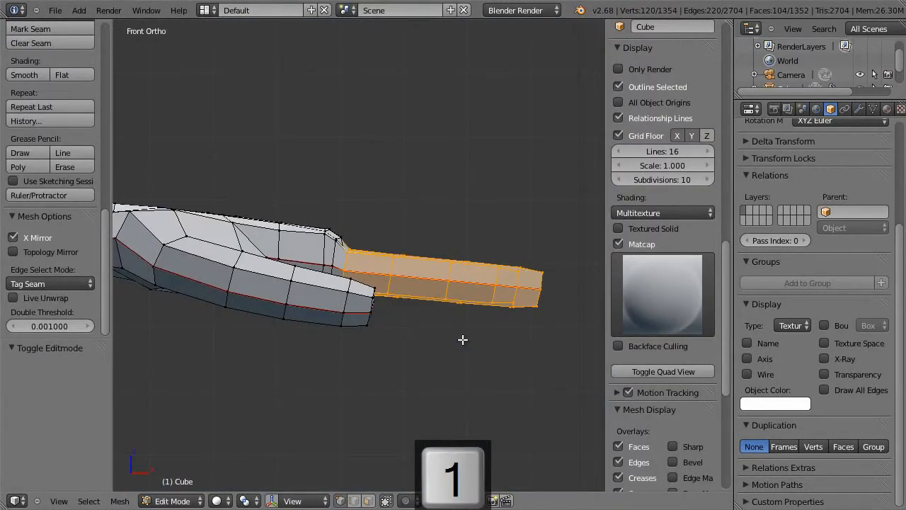
key("g")
left_click(463, 327)
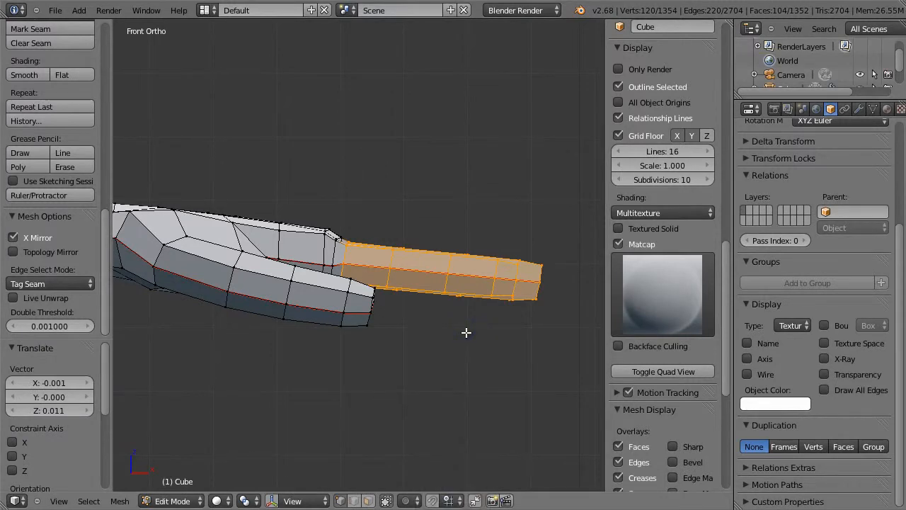
key("ctrl+z")
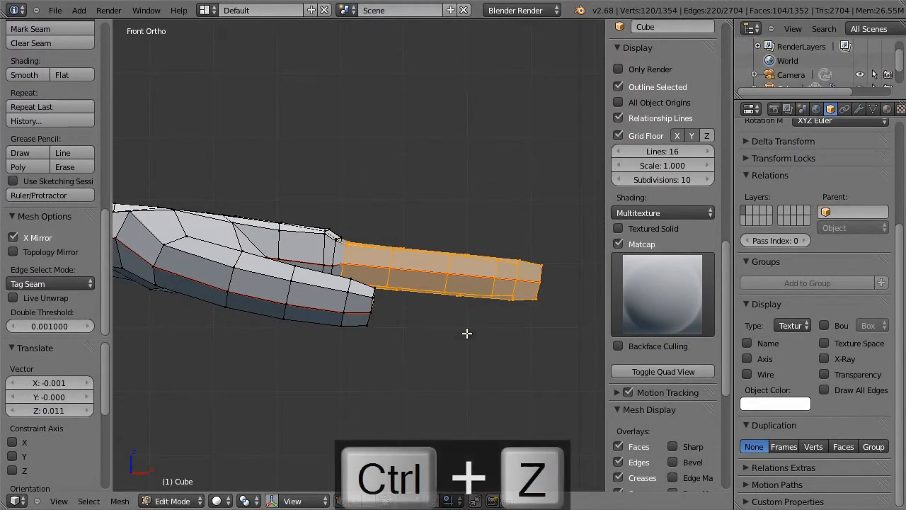
- Move the four fingers about -0.001 along X and 0.016 up along Z with proportional editing on
key("o")
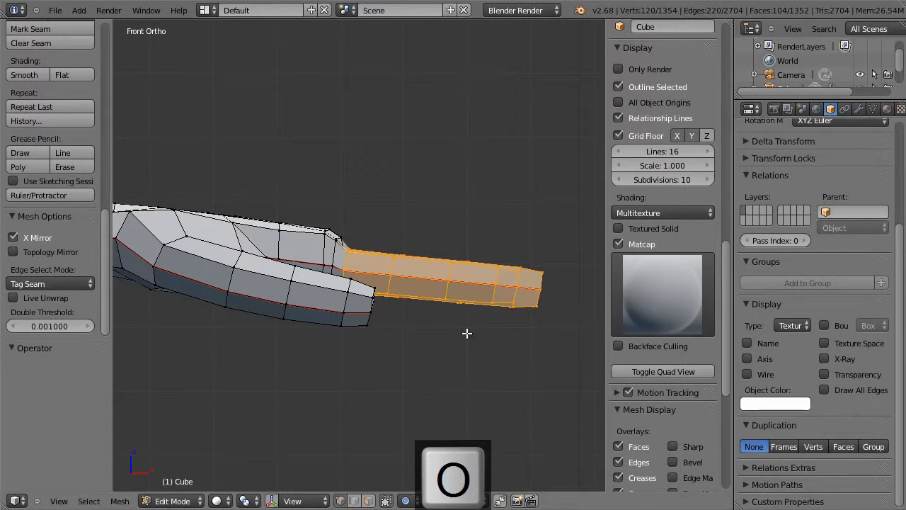
key("g")
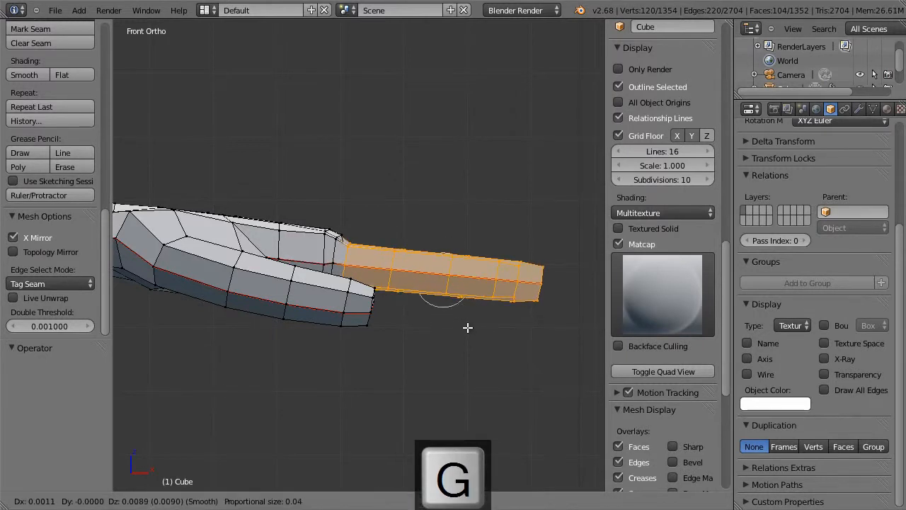
left_click(465, 322)
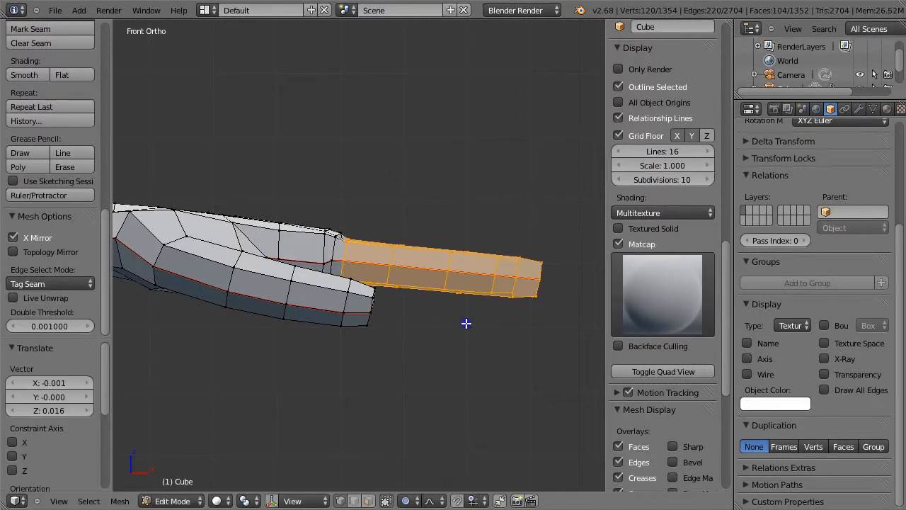
- Replace the selection with the fingers, thumb and palm beyond the wrist, selecting through the mesh in front view
scroll(465, 323, "down", 1)
key("a")
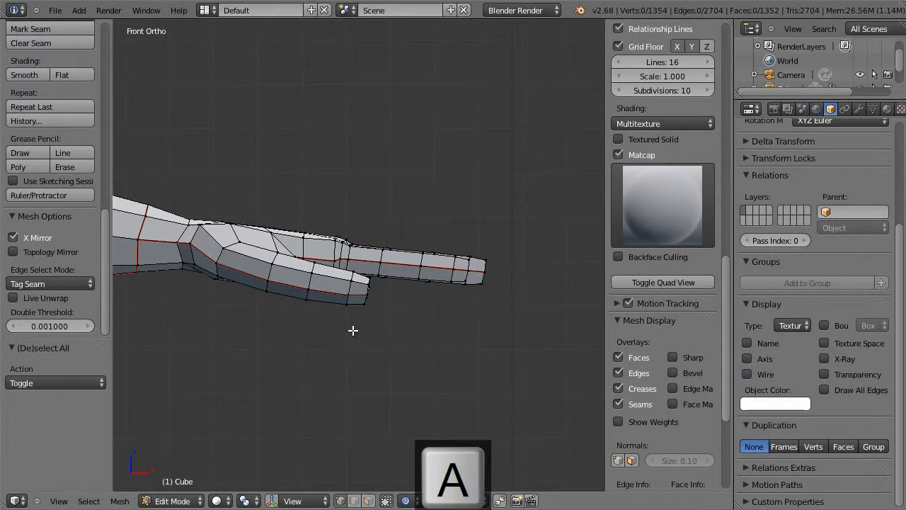
key("b")
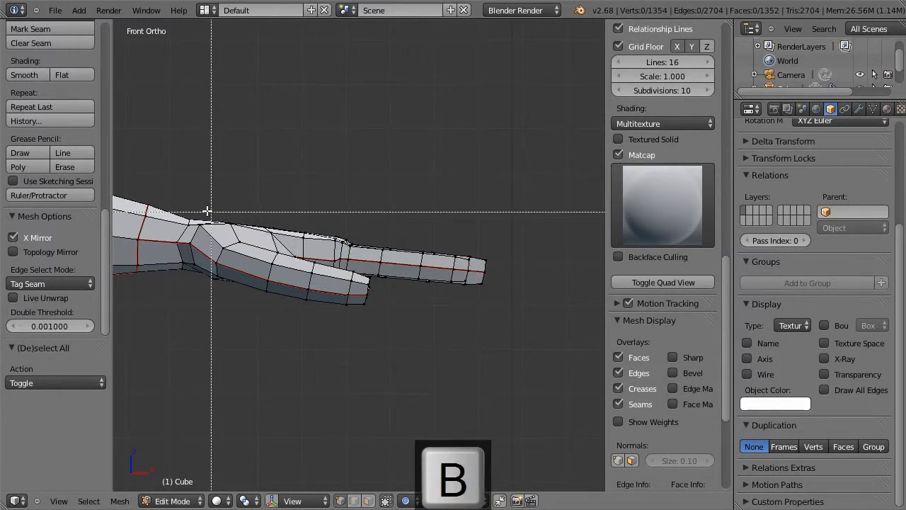
left_click_drag(213, 206, 491, 332)
key("Escape")
key("z")
key("b")
left_click_drag(213, 202, 509, 343)
key("z")
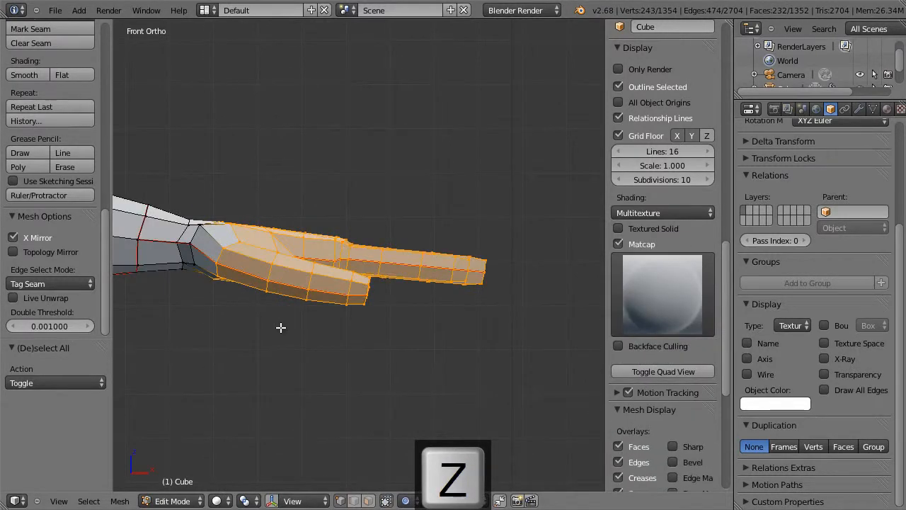
- Move the selected hand slightly down along Z in front view with proportional editing and clear the selection
key("g")
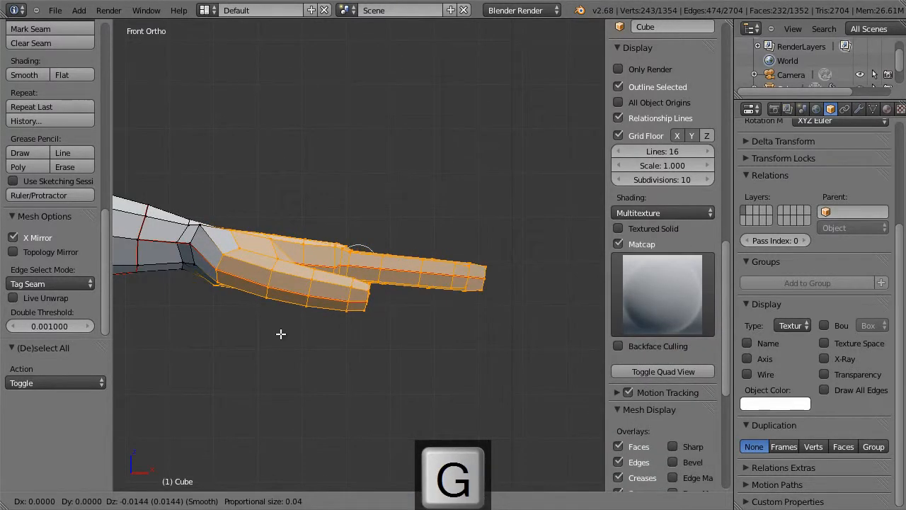
left_click(281, 330)
key("a")
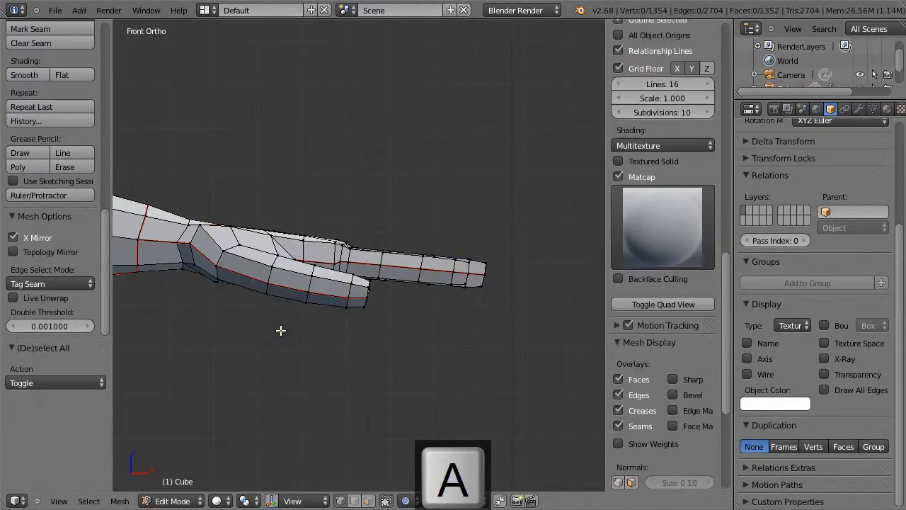
- Select the palm-side vertices at the thumb base and move them 0.024 down along Z with proportional editing
middle_click_drag(313, 316, 316, 288)
middle_click_drag(276, 255, 253, 249)
right_click(276, 232)
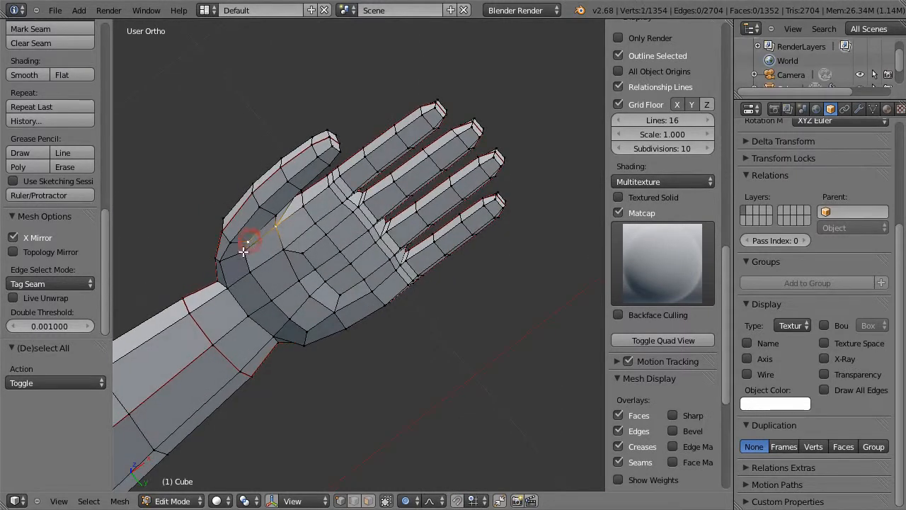
right_click(240, 247, "shift")
right_click(276, 216, "shift")
middle_click_drag(277, 216, 326, 273)
key("g")
key("z")
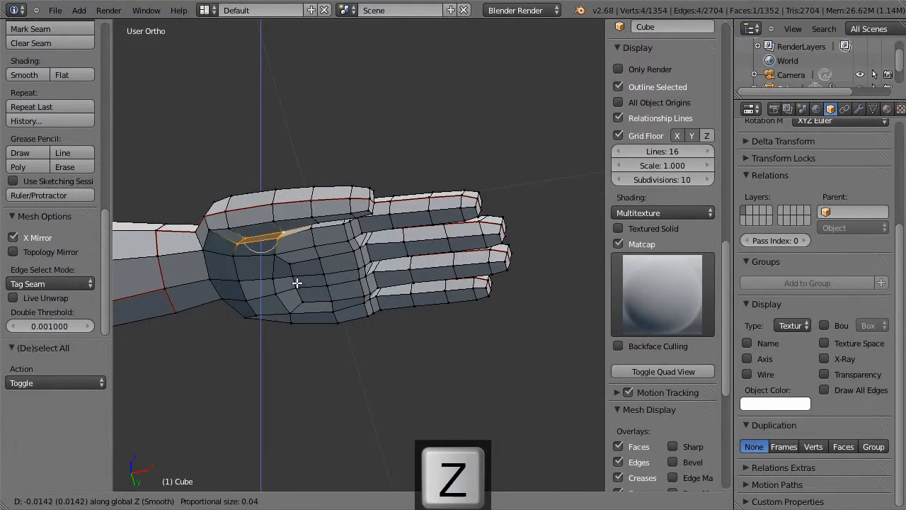
left_click(299, 286)
- Lower the same thumb-base vertices on the palm side a second time along Z
middle_click_drag(300, 284, 330, 311)
key("g")
key("z")
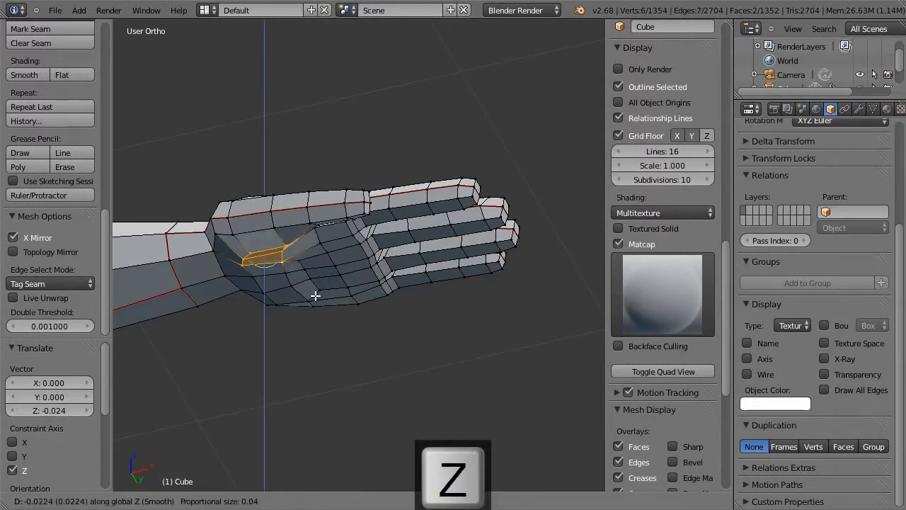
left_click(314, 290)
- Smooth the selected thumb-base vertices three times
key("w")
left_click(317, 290)
key("w")
left_click(317, 292)
key("w")
left_click(315, 291)
- Move the smoothed thumb-base vertices freely, about 0.008 down along Z, and clear the selection
middle_click_drag(314, 292, 324, 318)
key("g")
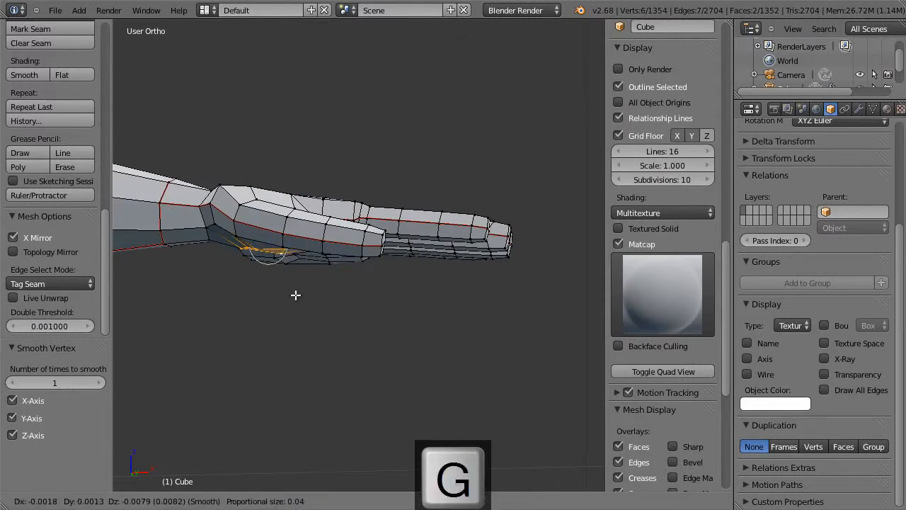
left_click(295, 295)
key("a")
middle_click_drag(295, 263, 290, 265)
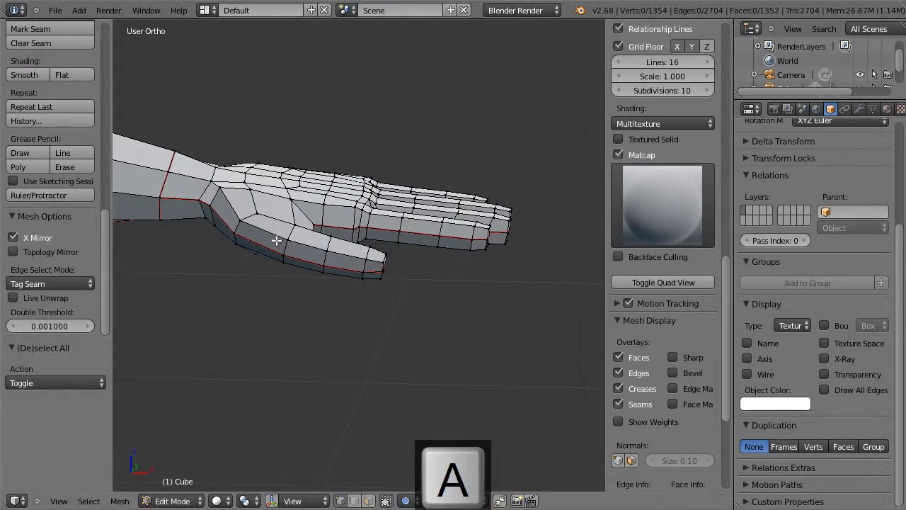
middle_click_drag(269, 227, 249, 181)
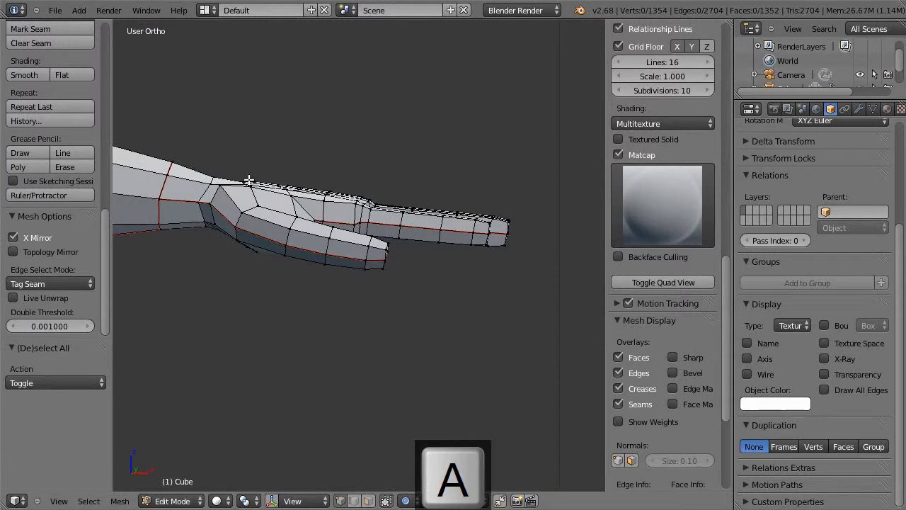
- In front view, lower two upper vertices where the thumb meets the wrist, the first by 0.003 along X and -0.014 along Z
key("KP_1")
right_click(221, 185)
key("g")
left_click(224, 192)
right_click(249, 187)
key("g")
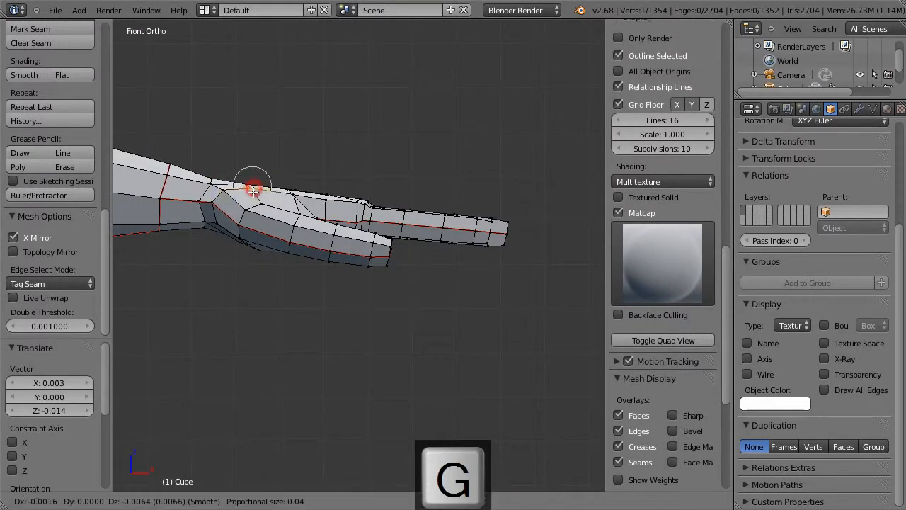
left_click(252, 193)
- Move the side vertex between wrist and thumb base by 0.005 along X and -0.010 along Z
right_click(214, 204)
key("g")
left_click(213, 205)
middle_click_drag(364, 196, 363, 230)
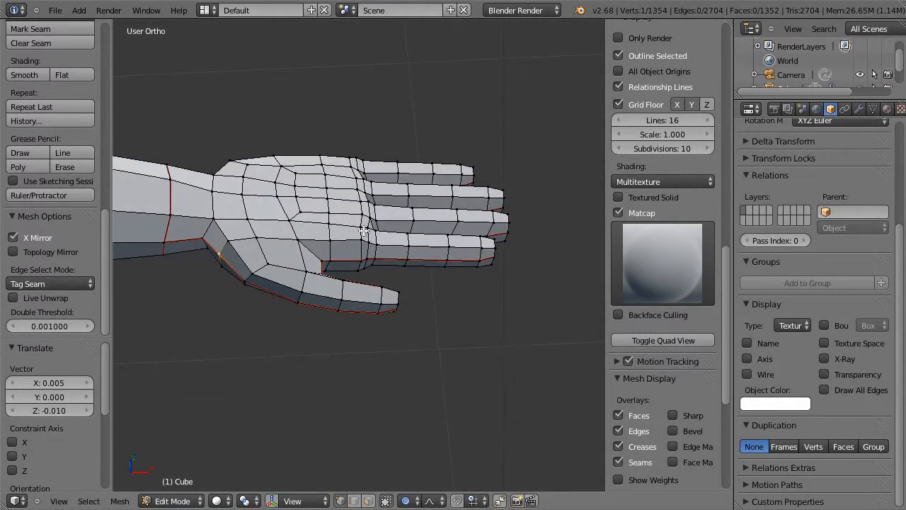
- Switch to edge selection and select the four knuckle edges across the back of the hand
left_click(354, 501)
right_click(361, 232)
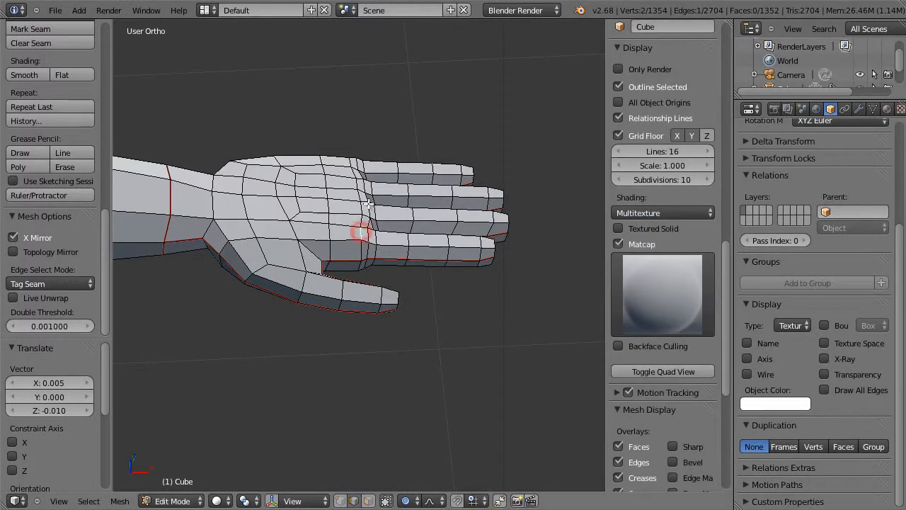
right_click(361, 192, "shift")
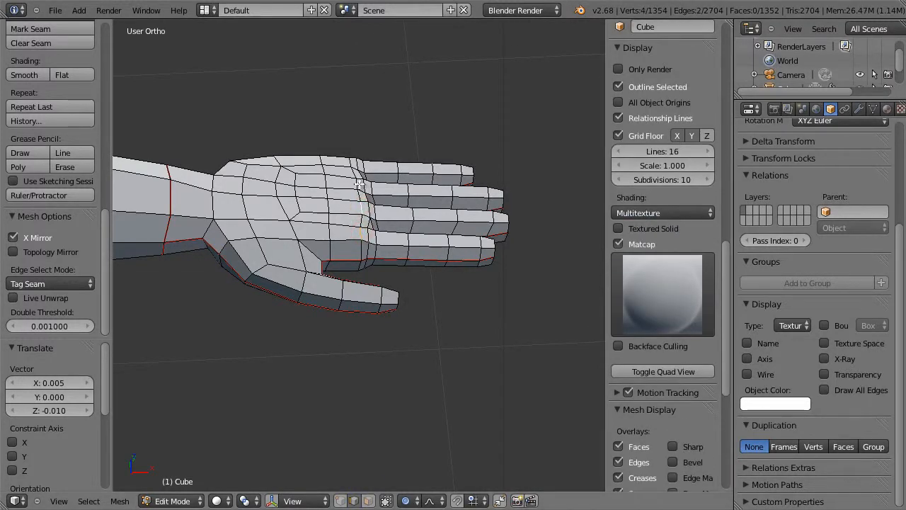
right_click(357, 178, "shift")
- Raise the knuckle edges 0.002 along Z with the proportional editing size reduced to about 0.02
scroll(394, 193, "up", 2)
middle_click_drag(385, 200, 370, 148)
key("g")
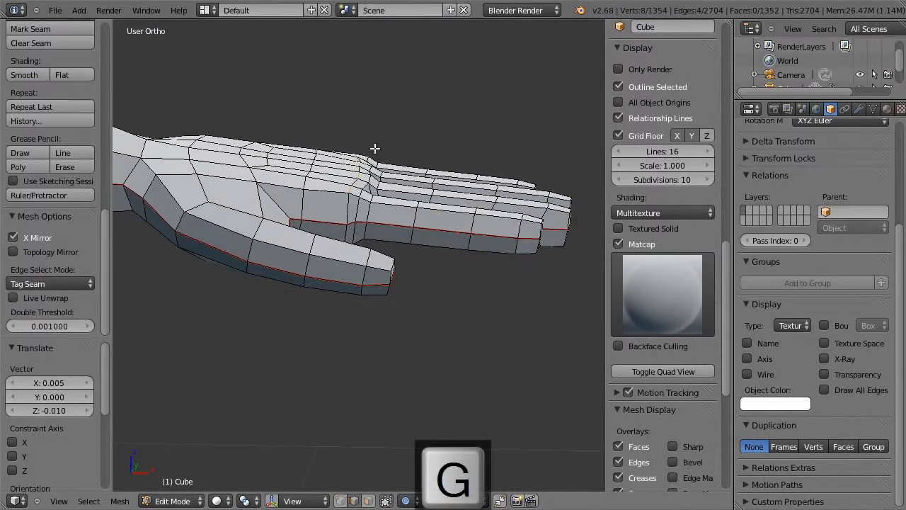
key("z")
scroll(375, 145, "up", 3)
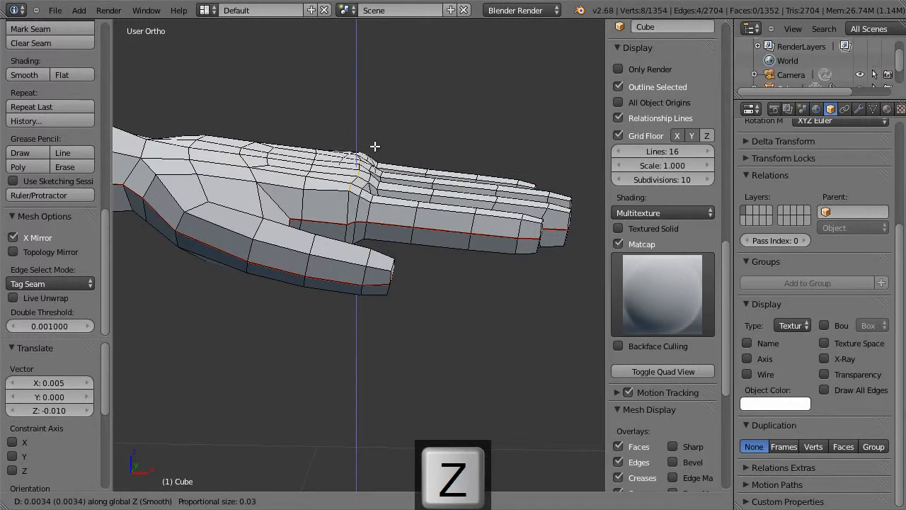
scroll(374, 146, "up", 3)
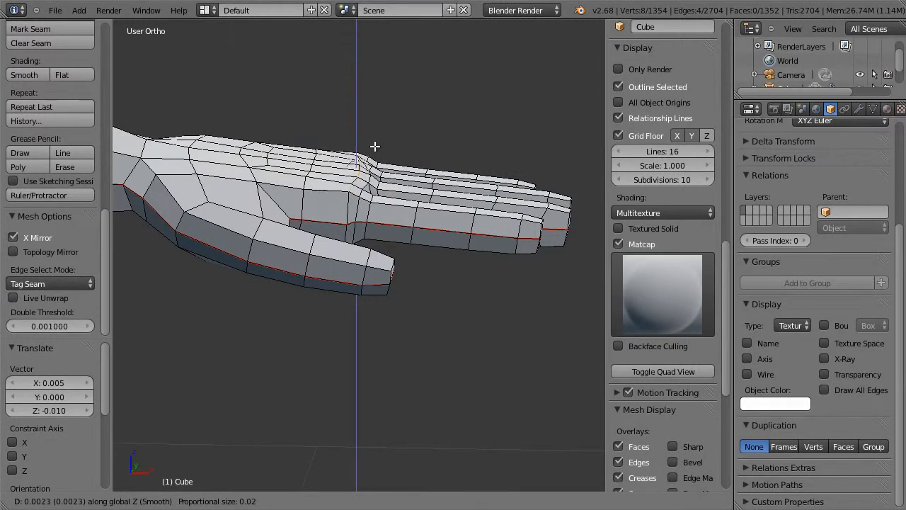
left_click(374, 146)
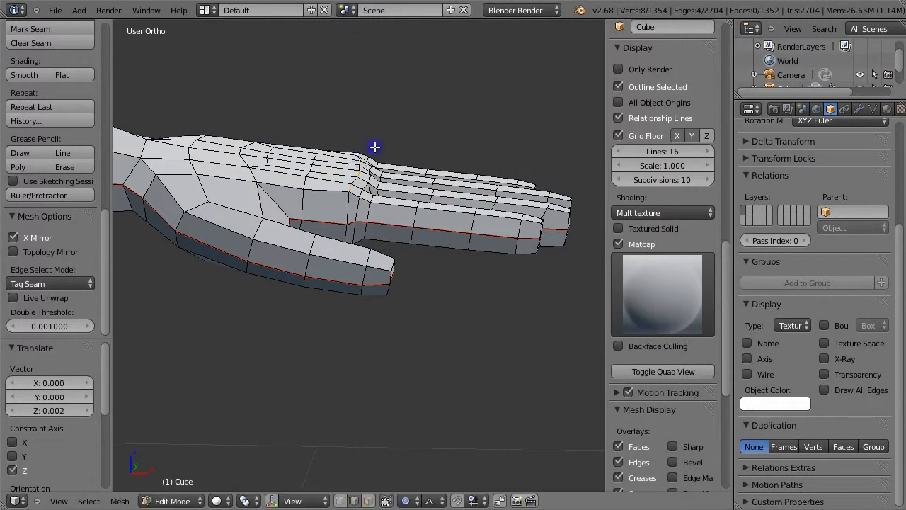
- Select three lengthwise edges behind the knuckles on the back of the hand, raise them 0.005 along Z, and clear the selection
middle_click_drag(313, 210, 357, 277)
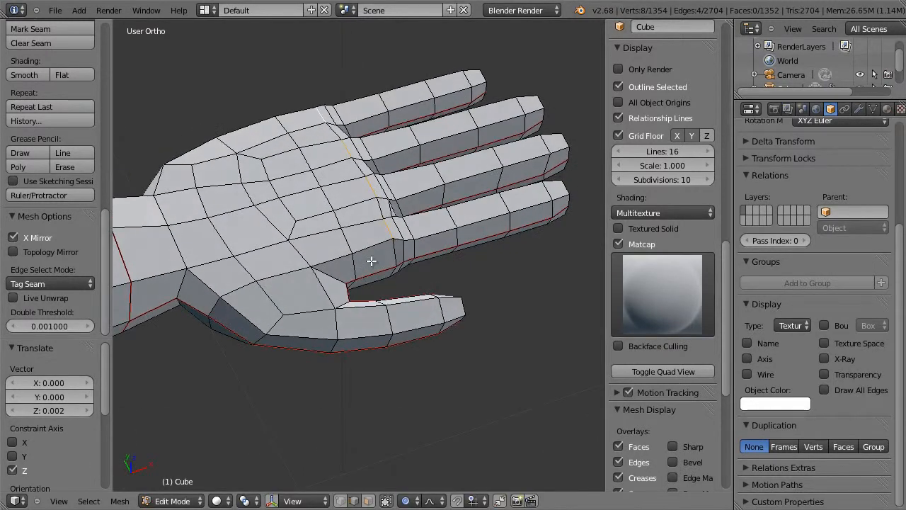
right_click(361, 226)
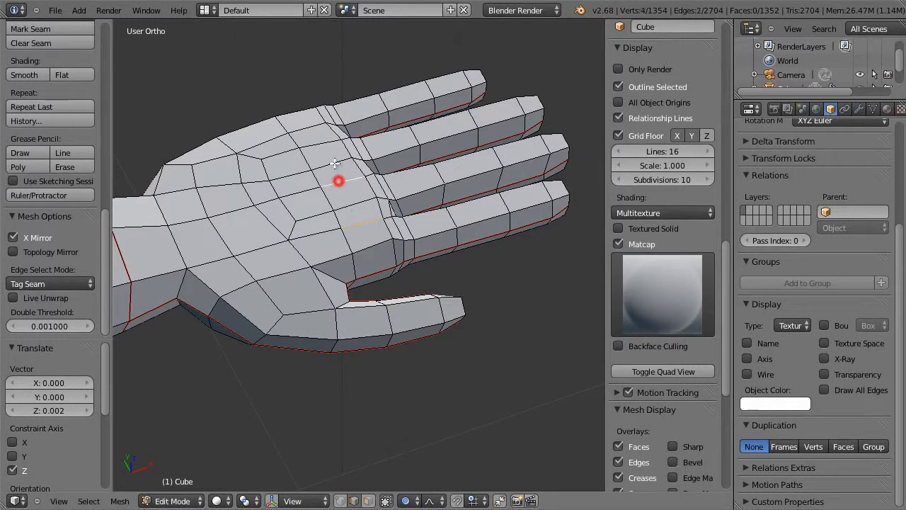
right_click(322, 142, "shift")
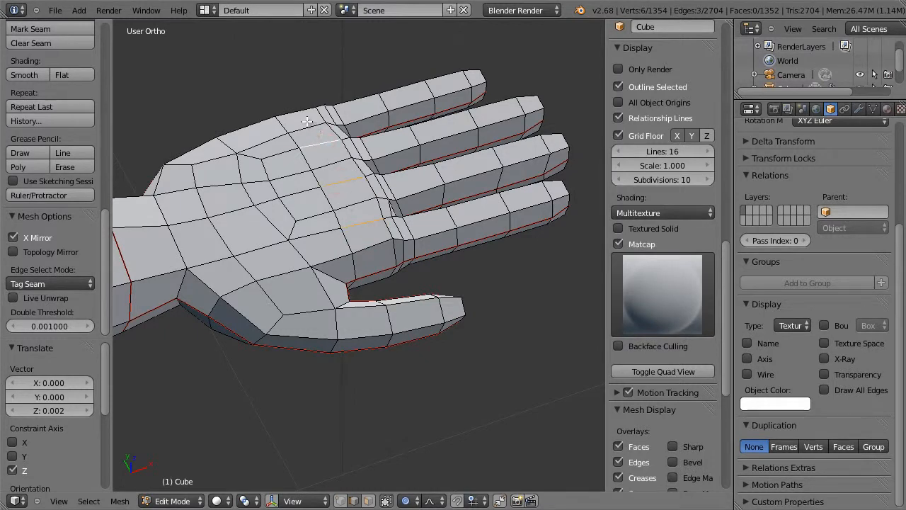
middle_click_drag(392, 204, 355, 129)
key("g")
key("z")
left_click(356, 127)
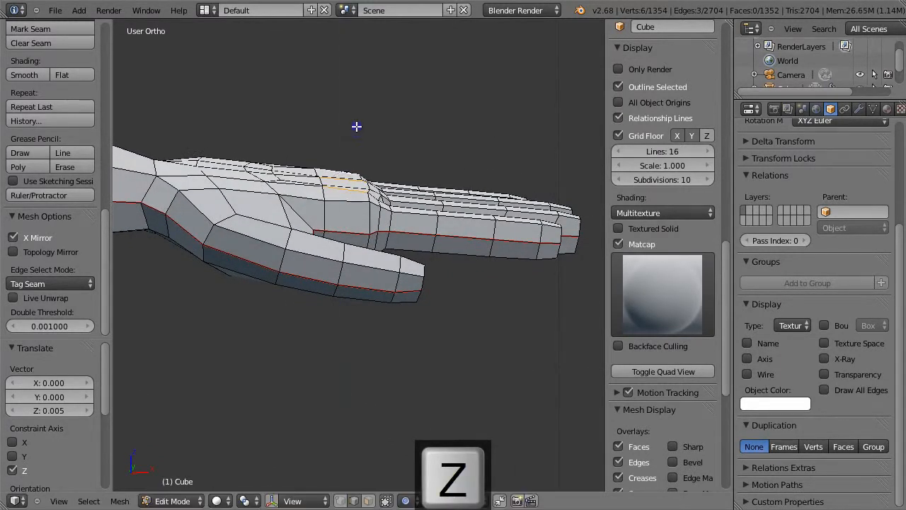
mouse_move(274, 166)
middle_mouse_down()
mouse_move(277, 188)
mouse_move(278, 162)
middle_mouse_up()
key("KP_1")
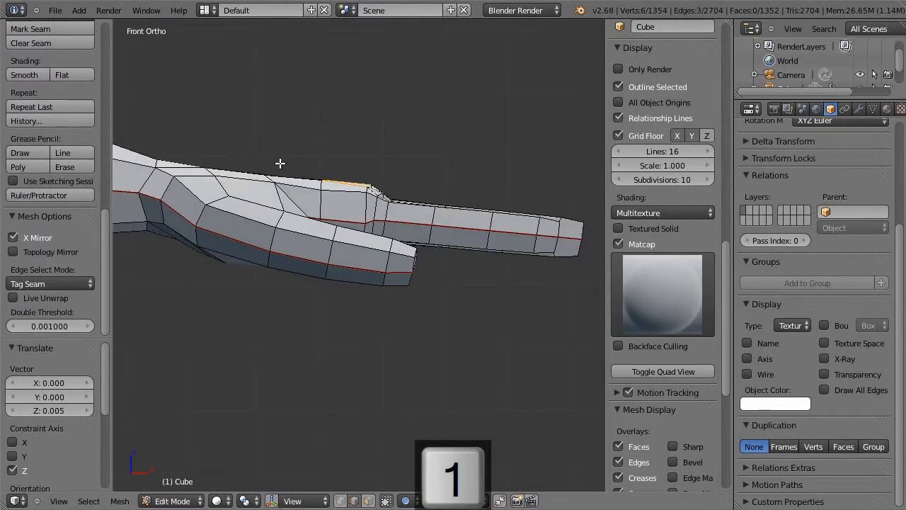
key("a")
key("a")
key("a")
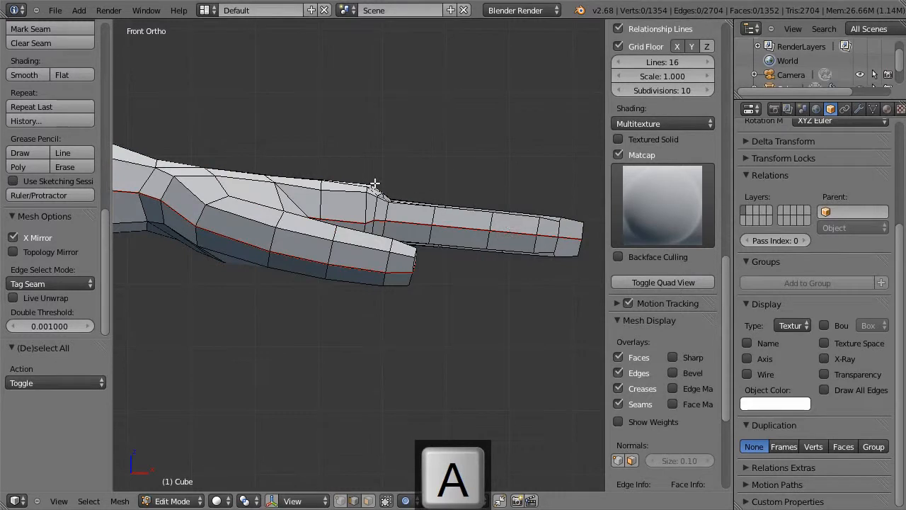
middle_click_drag(374, 184, 411, 205)
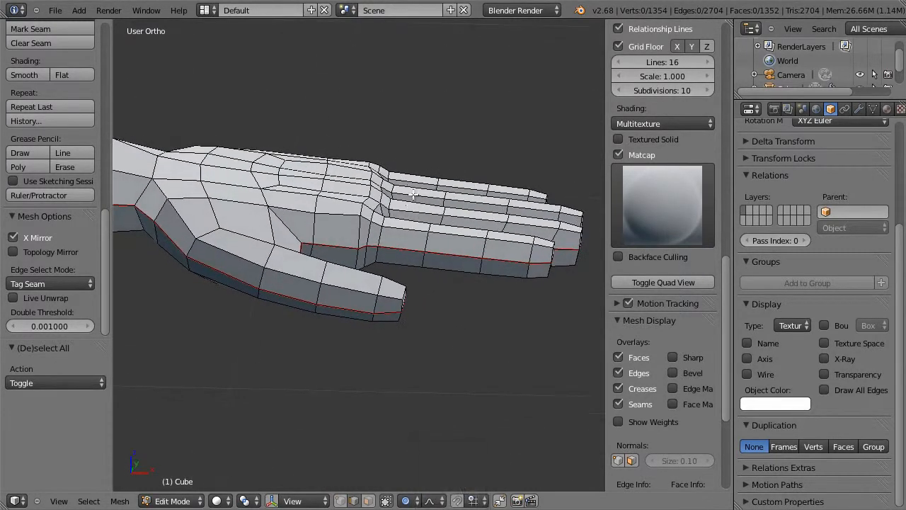
- Select the edge loops around the bases of all four fingers in wireframe top view and return to solid shading
key("KP_7")
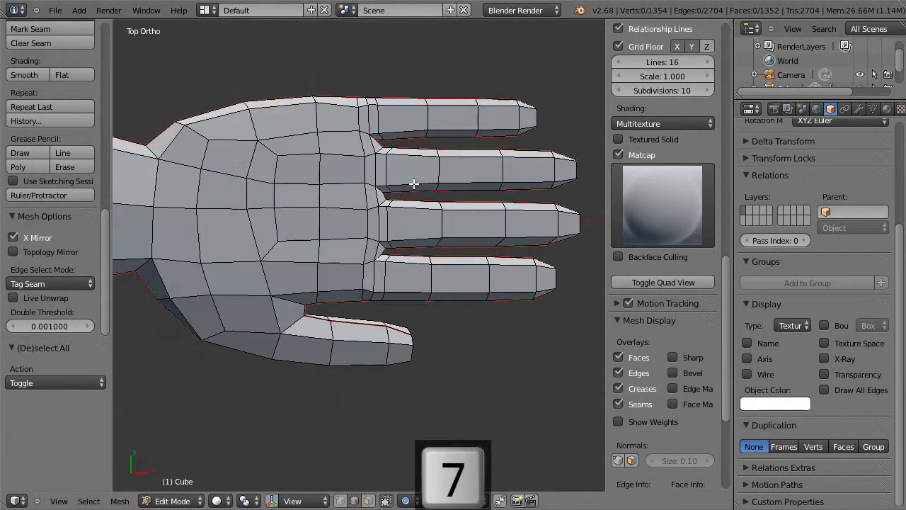
key("z")
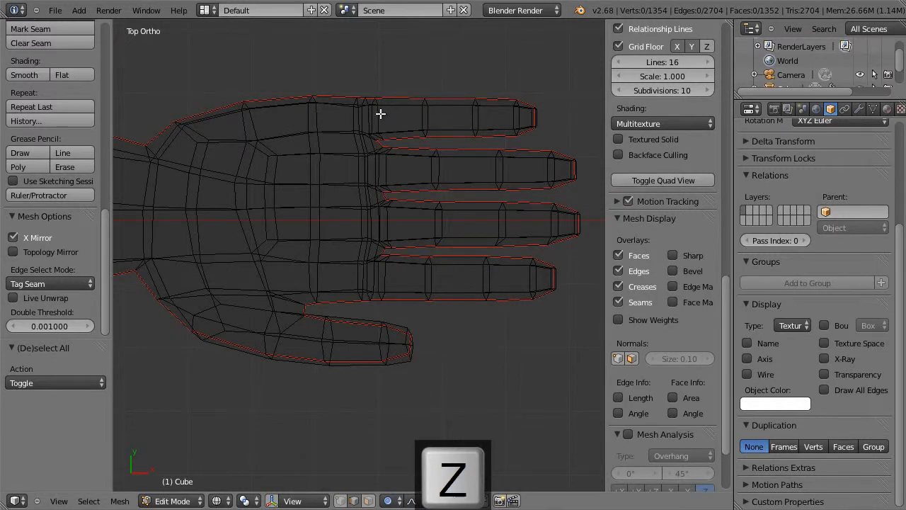
right_click(380, 113, "alt")
right_click(389, 161, "alt+shift")
right_click(390, 218, "alt+shift")
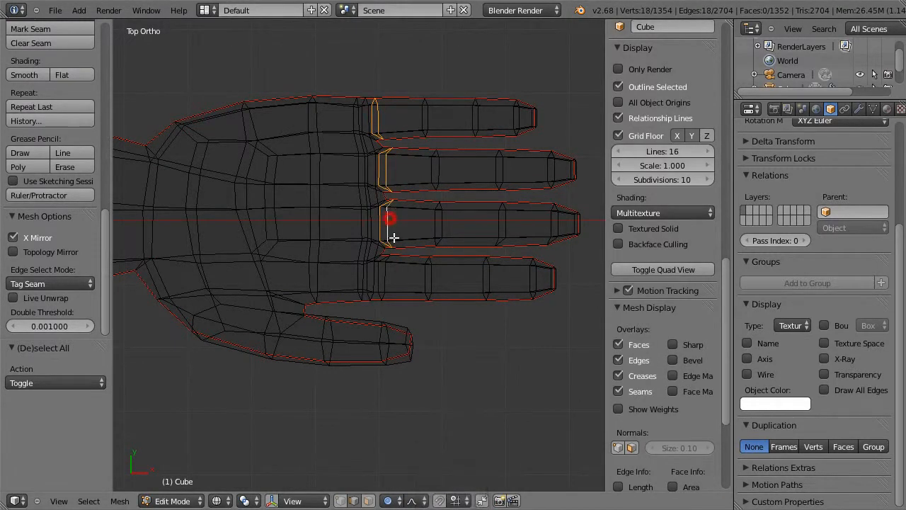
key("KP_1")
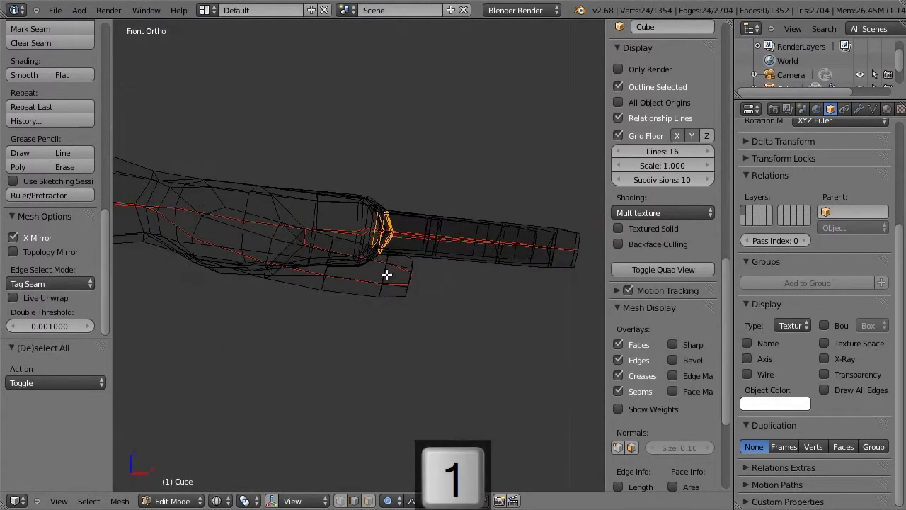
key("z")
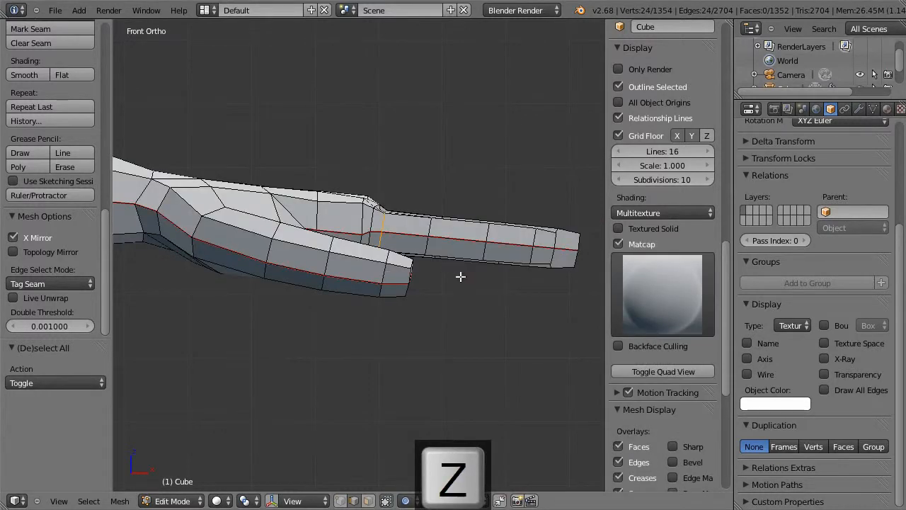
- Shrink/Fatten the finger-base loops with an offset of -0.007 and move them 0.001 along X and 0.001 along Z
key("alt+s")
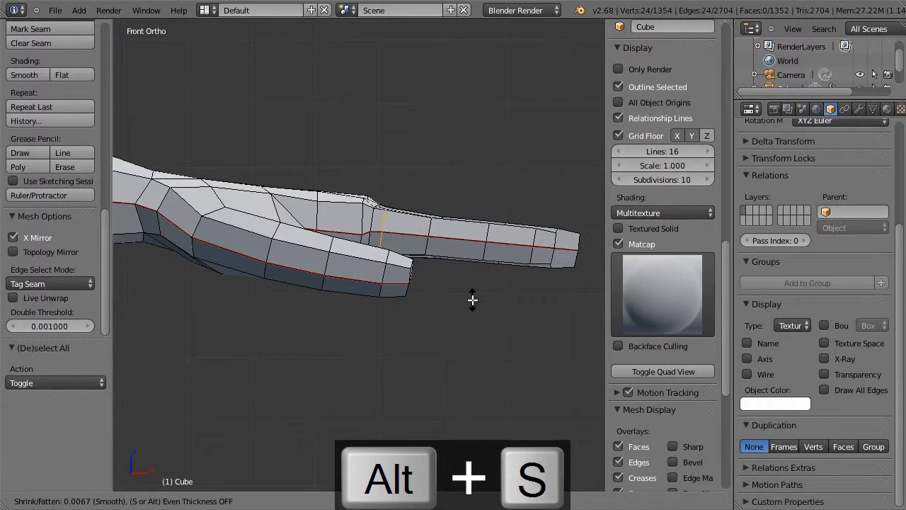
left_click(472, 300)
key("g")
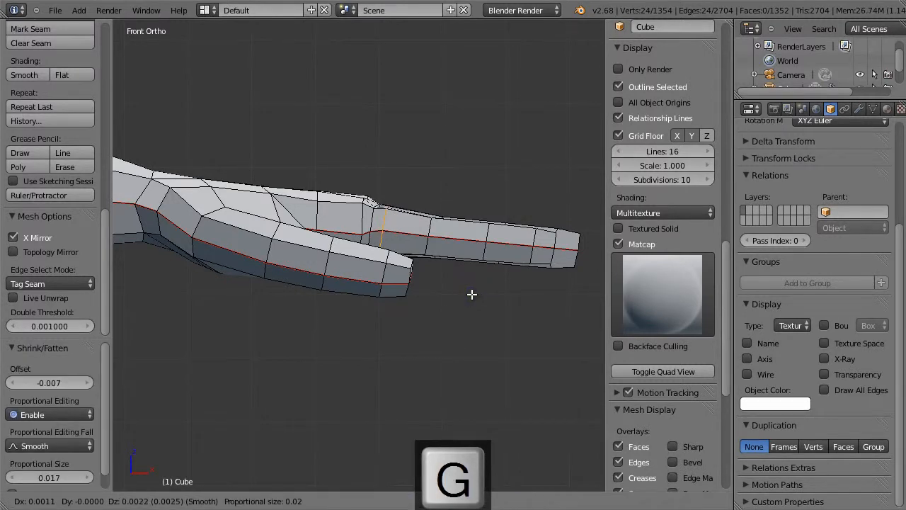
left_click(472, 296)
- Shrink/Fatten the finger-base loops again with an offset of 0.002 and check the finger thickness from several angles
middle_click_drag(394, 236, 396, 274)
key("alt+s")
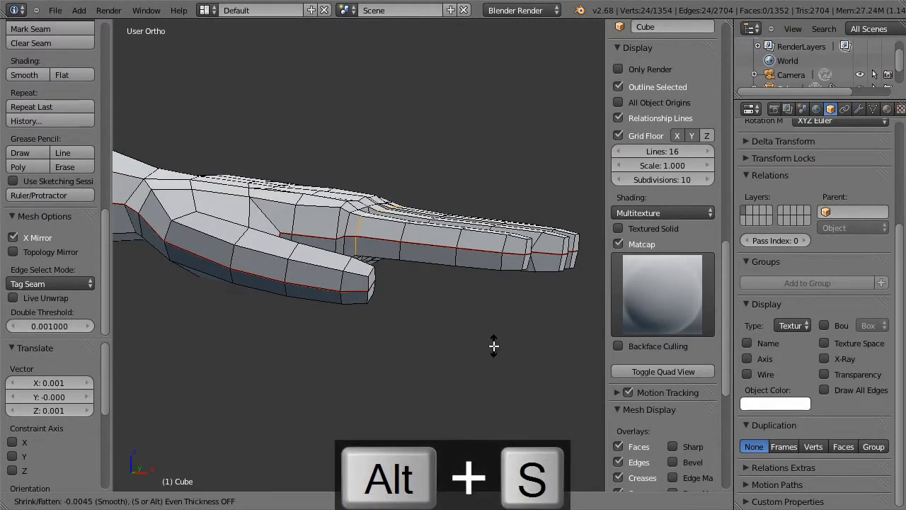
left_click(493, 346)
middle_click_drag(453, 325, 434, 281)
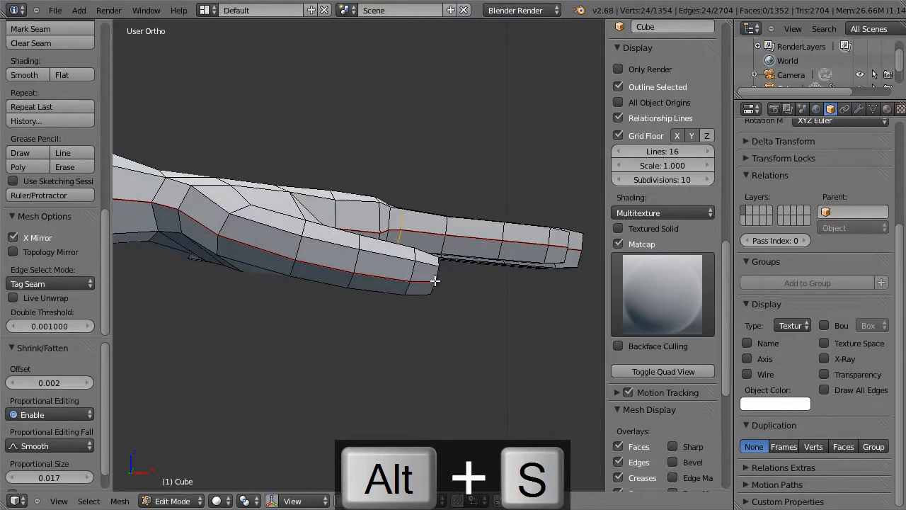
key("KP_1")
middle_click_drag(281, 212, 273, 249)
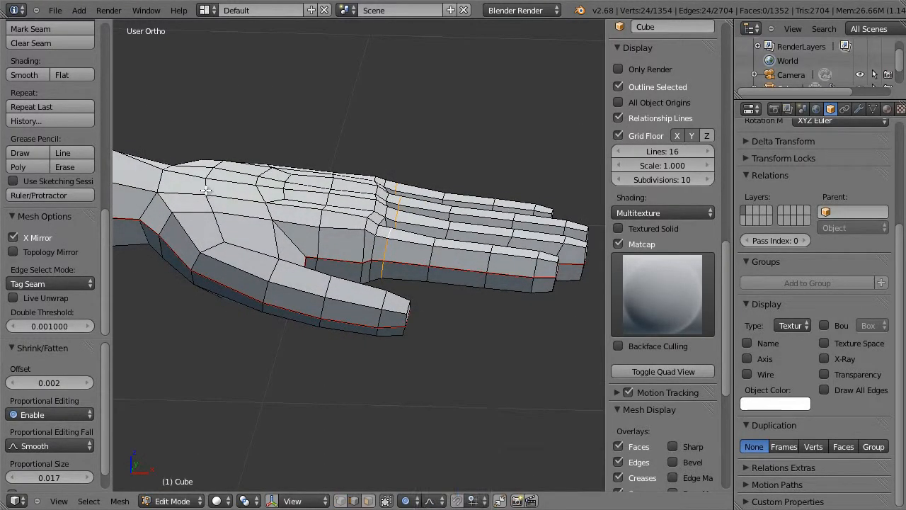
- In front view with vertex selection, move the top wrist vertex 0.005 along X and 0.014 along Z
key("KP_1")
scroll(269, 213, "up", 2)
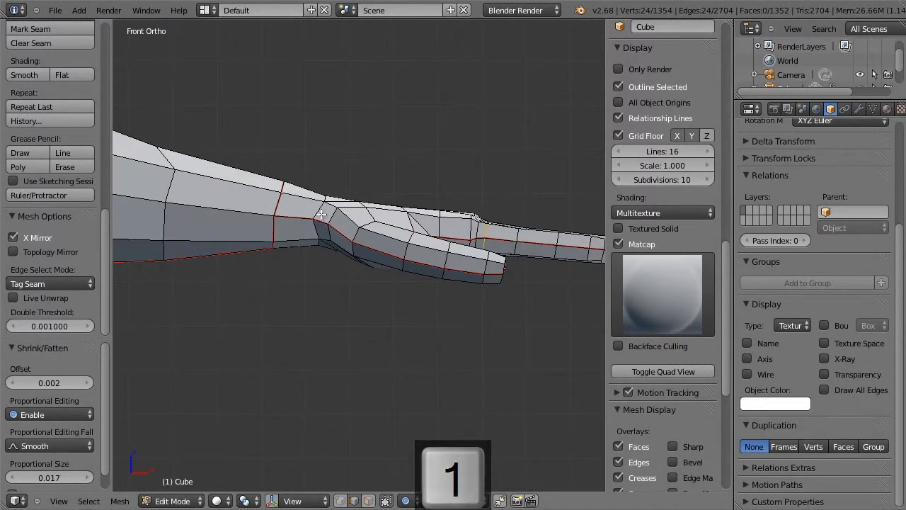
left_click(340, 501)
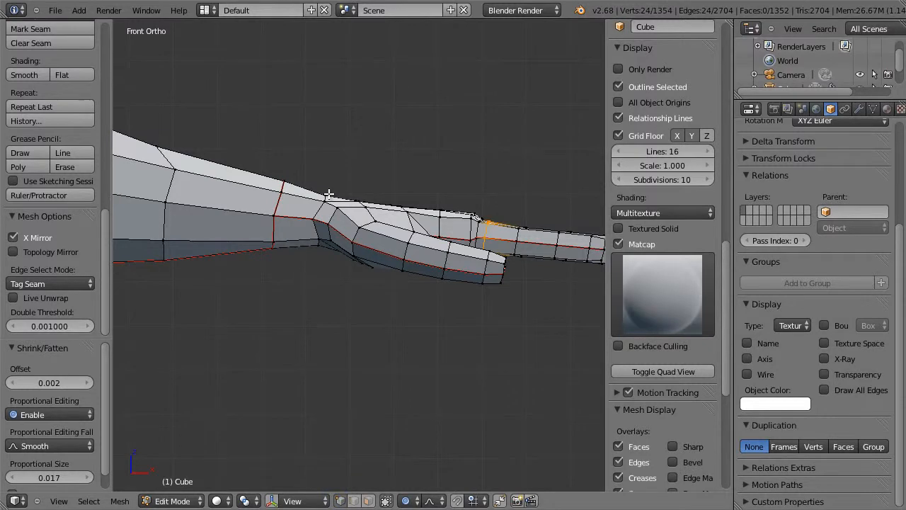
middle_click_drag(340, 188, 338, 259)
key("KP_1")
key("g")
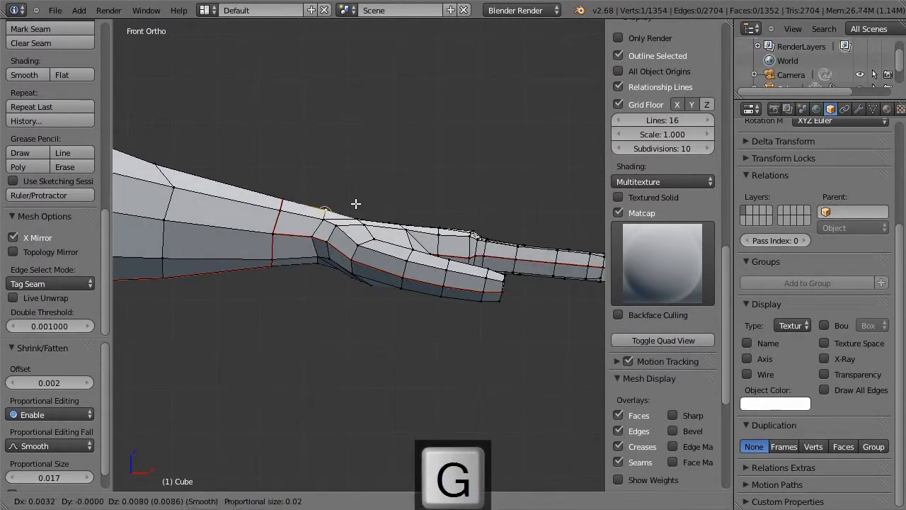
left_click(356, 201)
scroll(389, 204, "down", 4)
scroll(388, 204, "up", 2)
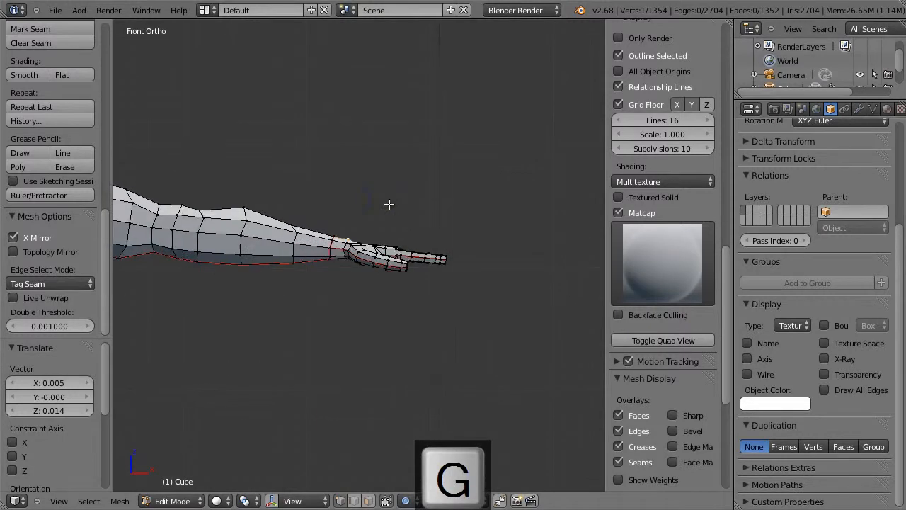
- Move the top wrist vertex -0.012 along Z and the peak vertex on top of the forearm -0.020 along Z
key("g")
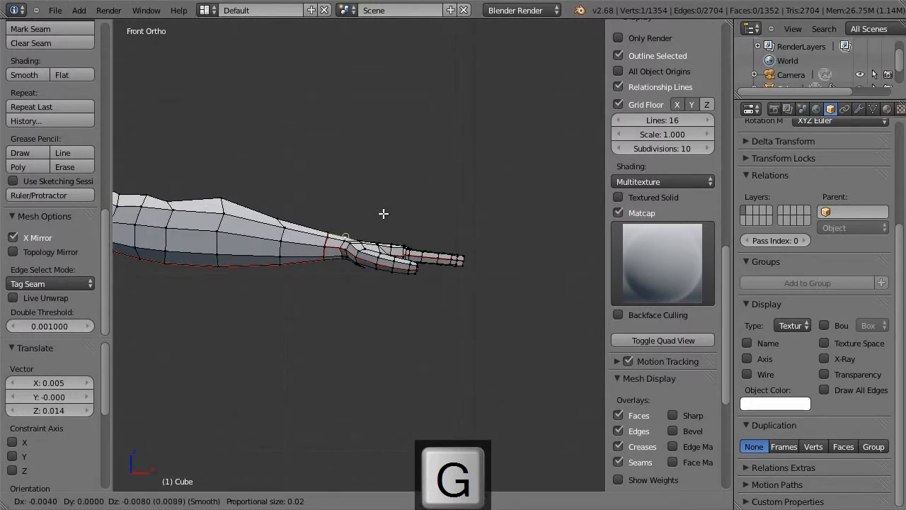
left_click(383, 214)
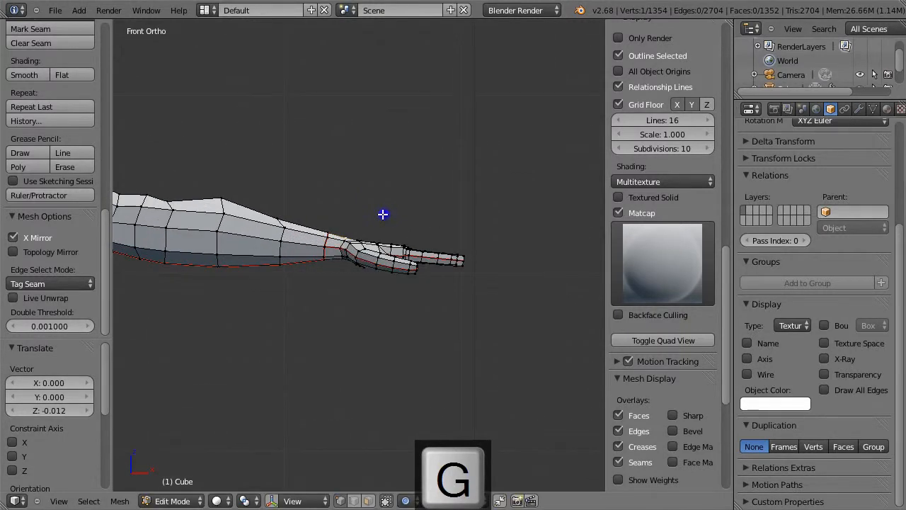
key("g")
left_click(224, 202)
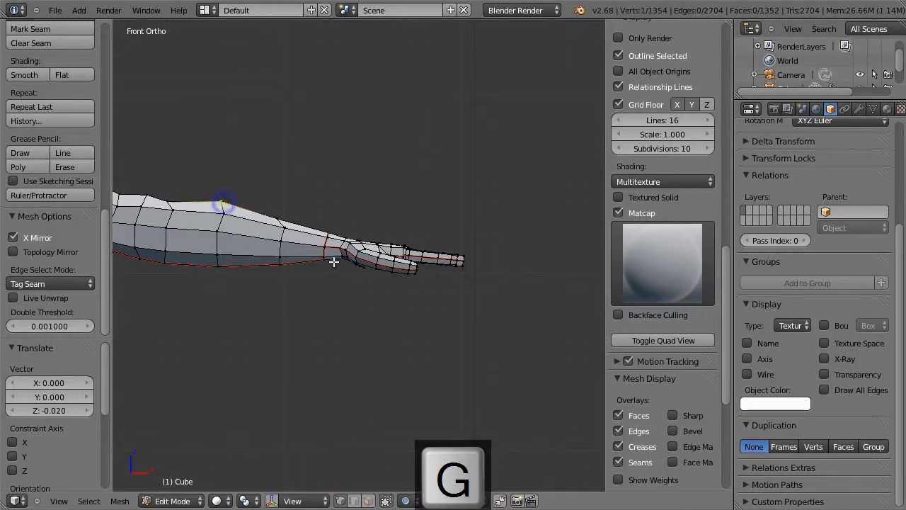
- Box-select the forearm's underside vertices behind the wrist, move them -0.016 along X and 0.020 along Z, and clear the selection
right_click(282, 264)
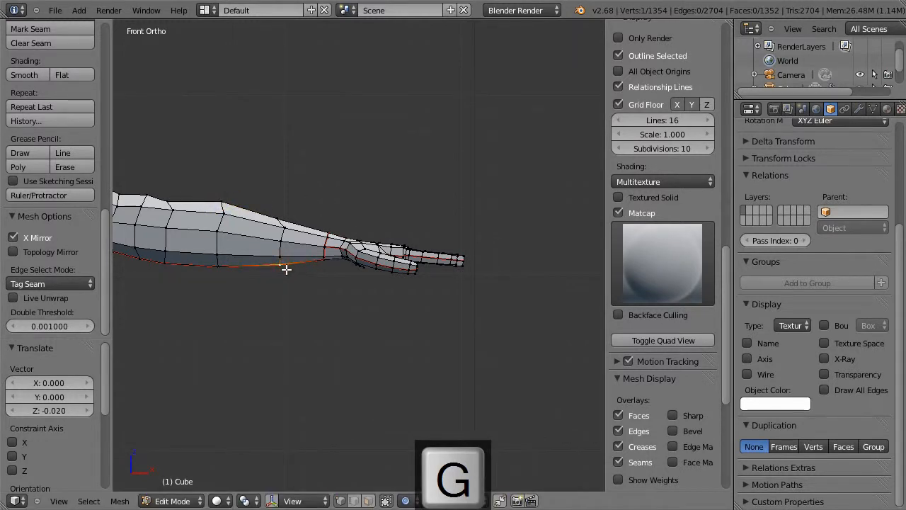
key("b")
left_click_drag(286, 269, 271, 255)
key("z")
key("b")
key("z")
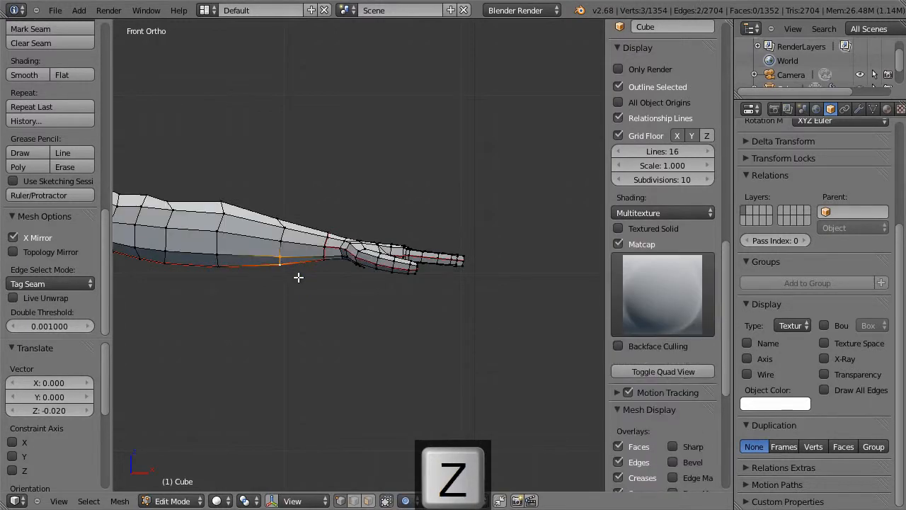
key("g")
left_click(296, 265)
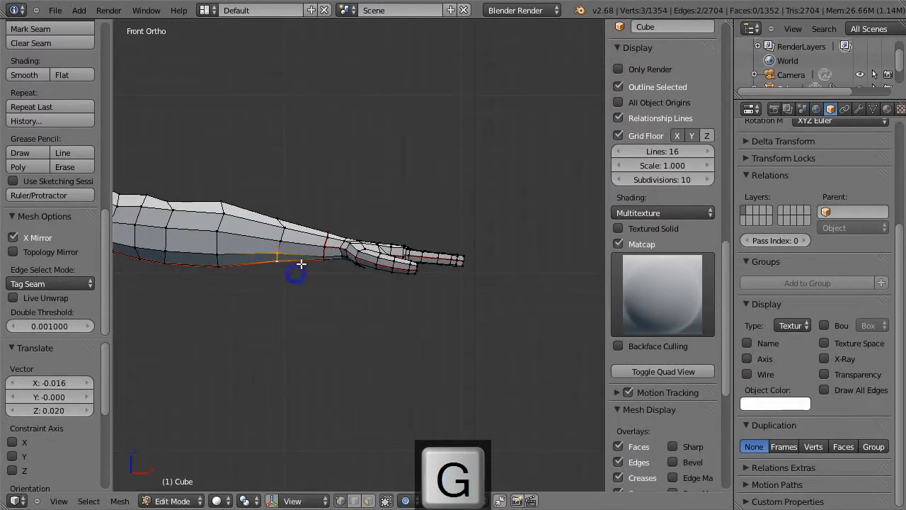
middle_click_drag(218, 263, 370, 293, "shift")
key("a")
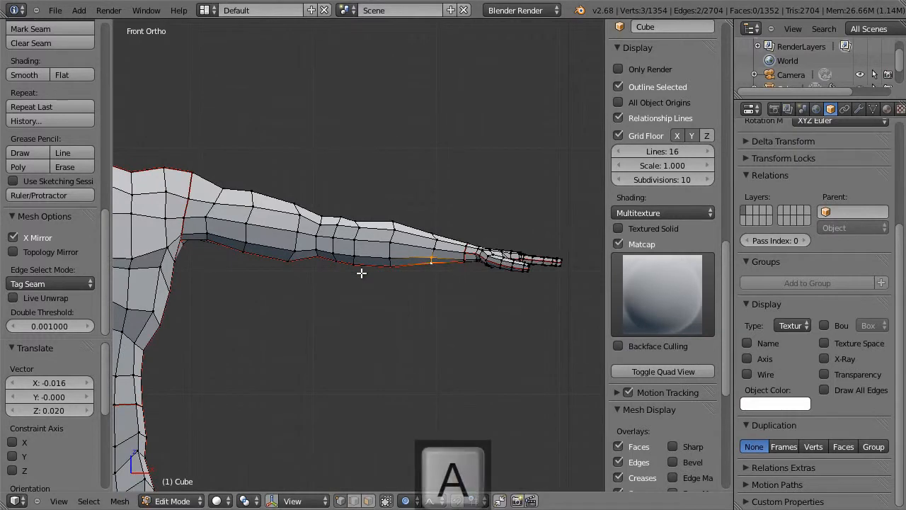
- Raise the underside vertex just past the elbow about 0.017 along Z and clear the selection
key("b")
left_click_drag(349, 265, 350, 277)
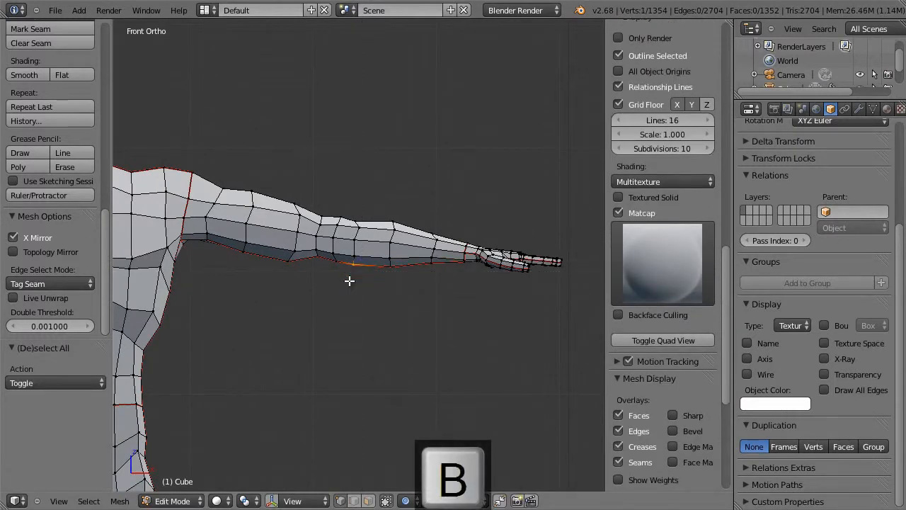
key("g")
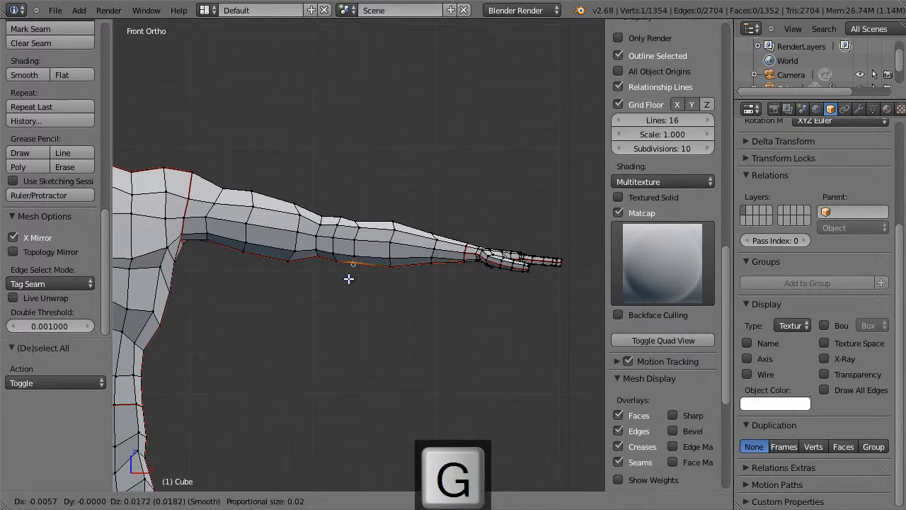
left_click(348, 279)
key("a")
- Move the lowest vertex under the upper arm about 0.006 along X and 0.023 along Z, and clear the selection
right_click(289, 260)
key("g")
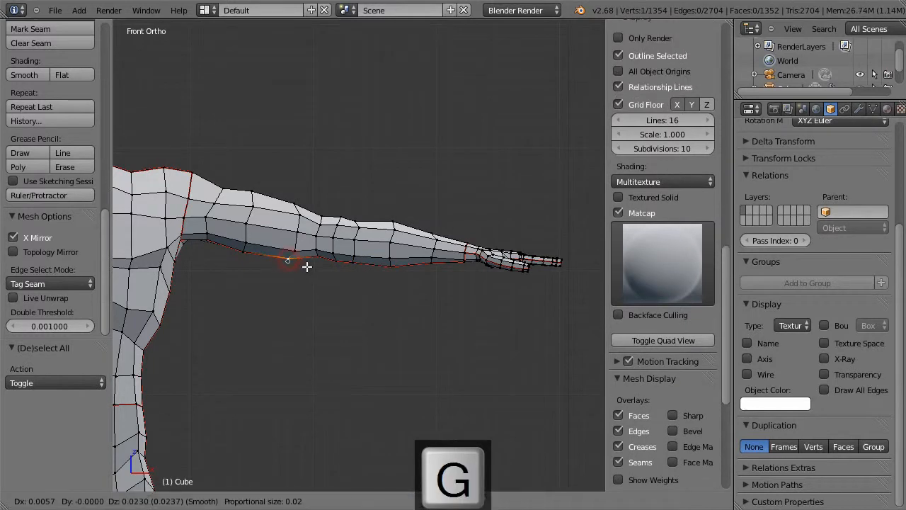
left_click(305, 265)
key("a")
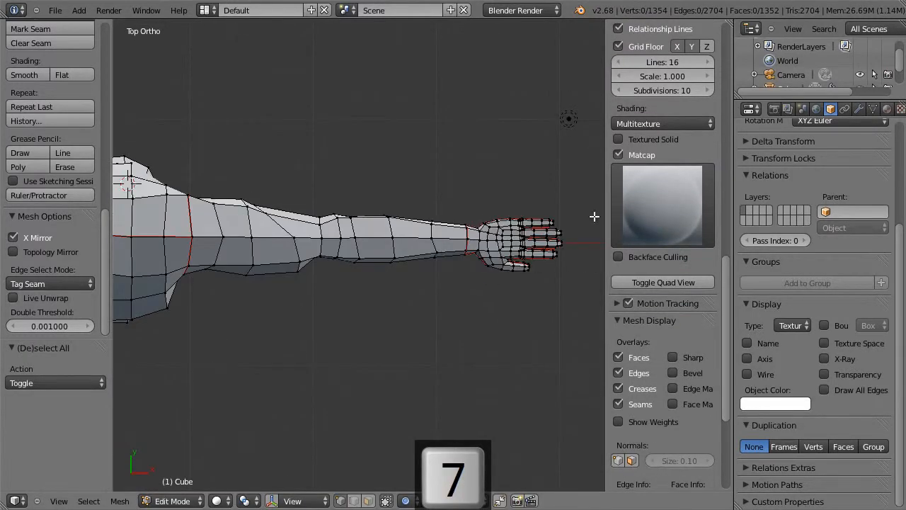
- Select the two faces on the little-finger side of the wrist and return to top view
scroll(567, 225, "up", 5)
middle_click_drag(541, 206, 252, 215, "shift")
scroll(434, 199, "up", 3)
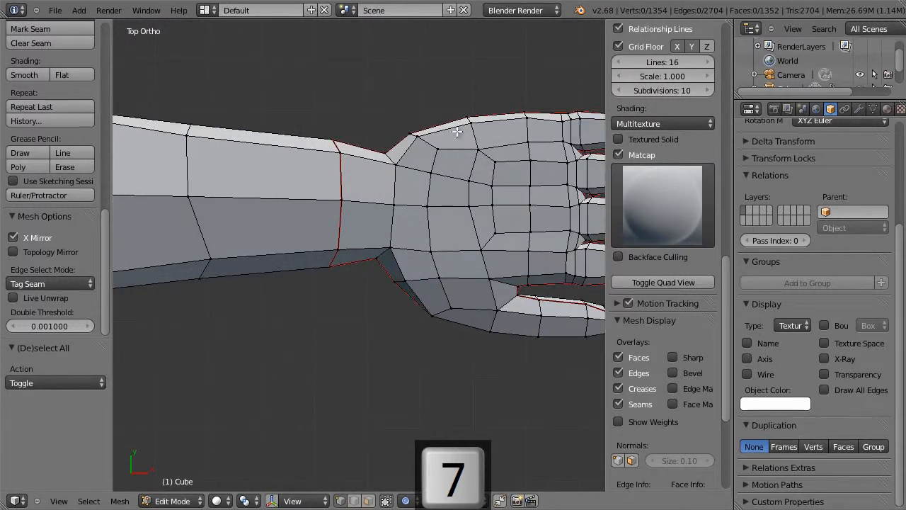
middle_click_drag(396, 320, 421, 152)
right_click(376, 247)
key("KP_7")
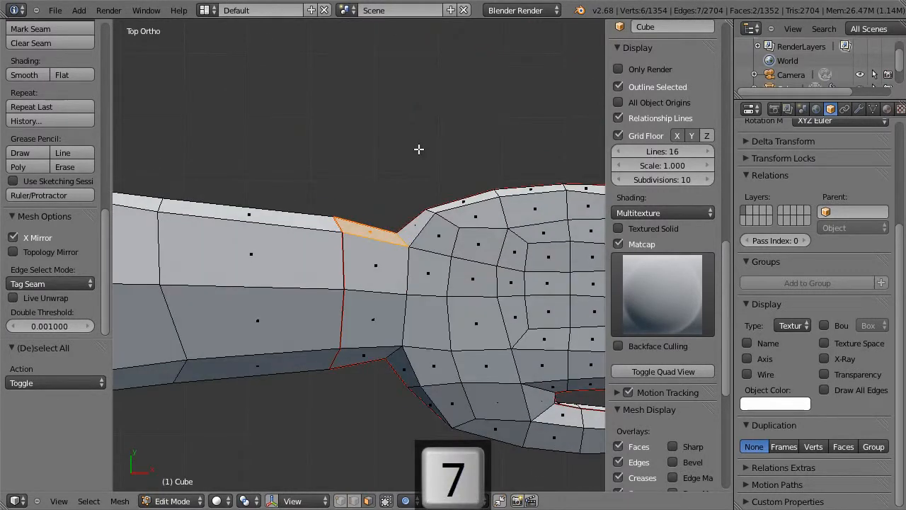
- Turn off proportional editing, rotate the selected wrist faces -5.658° and move them -0.003 along Y
key("r")
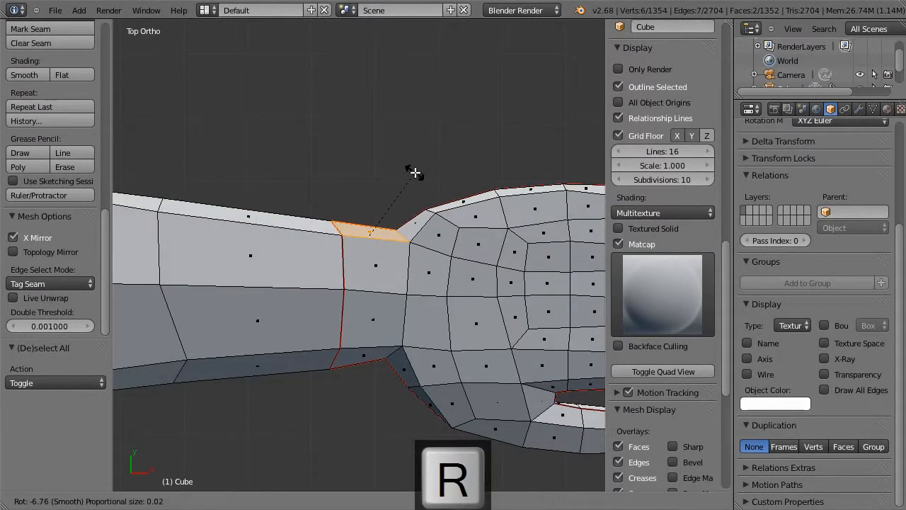
key("Escape")
key("o")
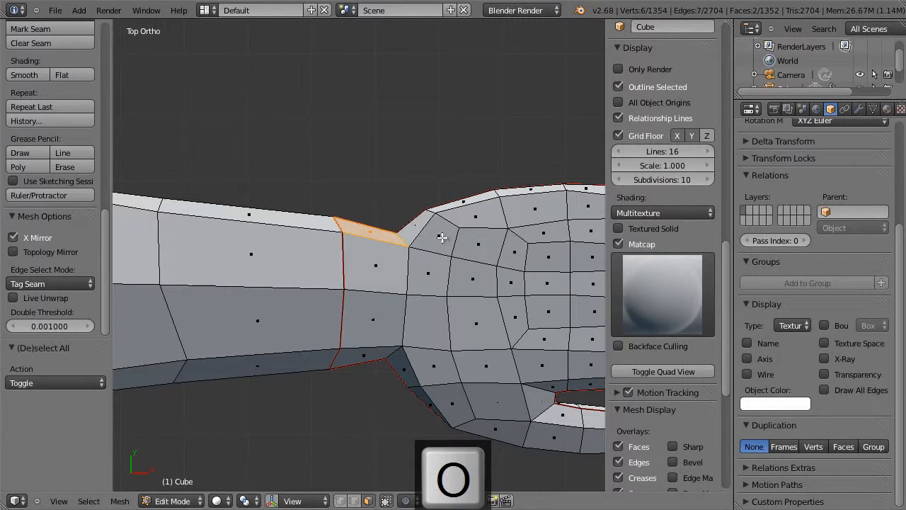
key("r")
left_click(442, 236)
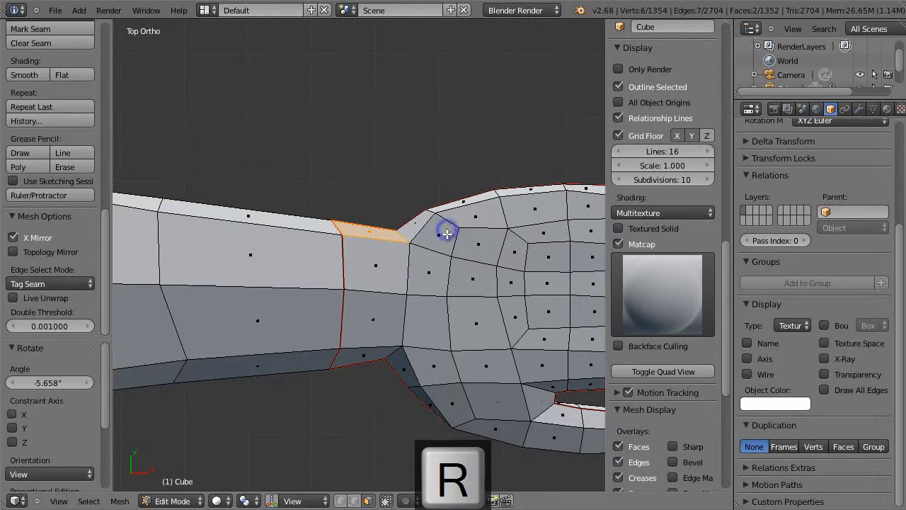
key("g")
left_click(447, 237)
- Extrude the wrist faces about 0.011 outward and scale the new faces to 0.826
key("e")
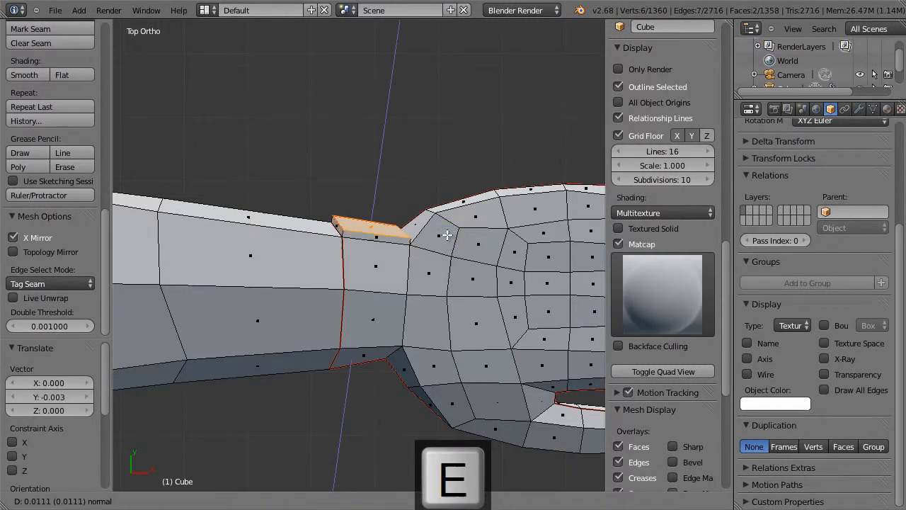
left_click(447, 233)
key("s")
left_click(440, 237)
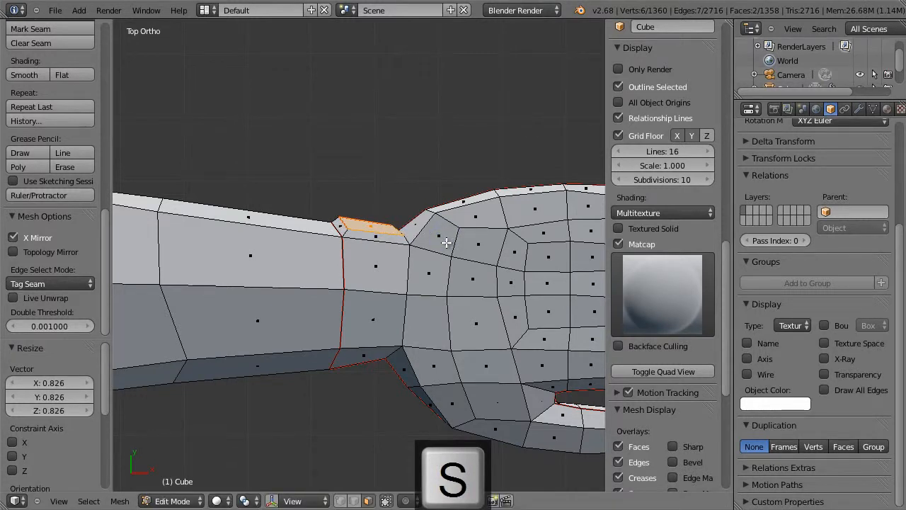
- Shrink the extruded wrist faces further, nudge them into a soft bump, and check the smoothed wrist in Object Mode
key("s")
left_click(430, 236)
key("g")
left_click(431, 234)
key("Tab")
key("Tab")
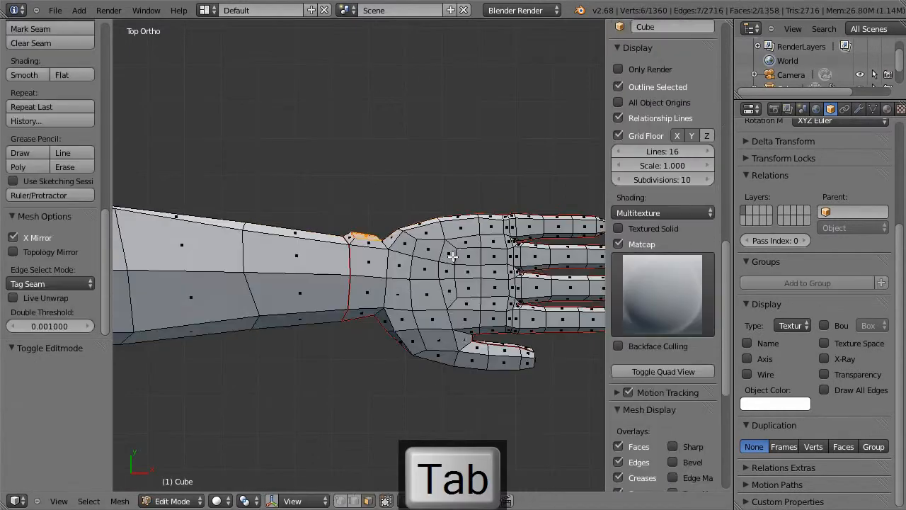
key("s")
left_click(450, 251)
key("Tab")
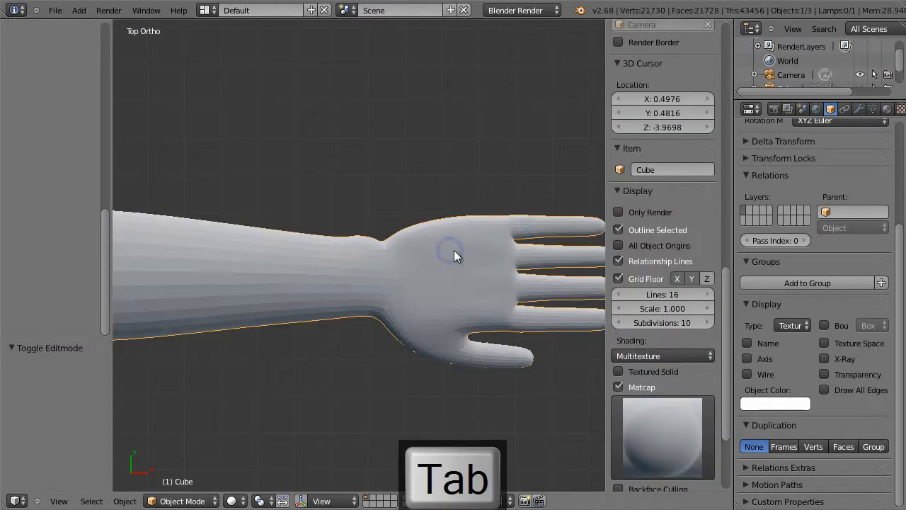
key("Tab")
- Select the vertex loop around the wrist behind the new bump and turn proportional editing on in top view
right_click(351, 256, "alt")
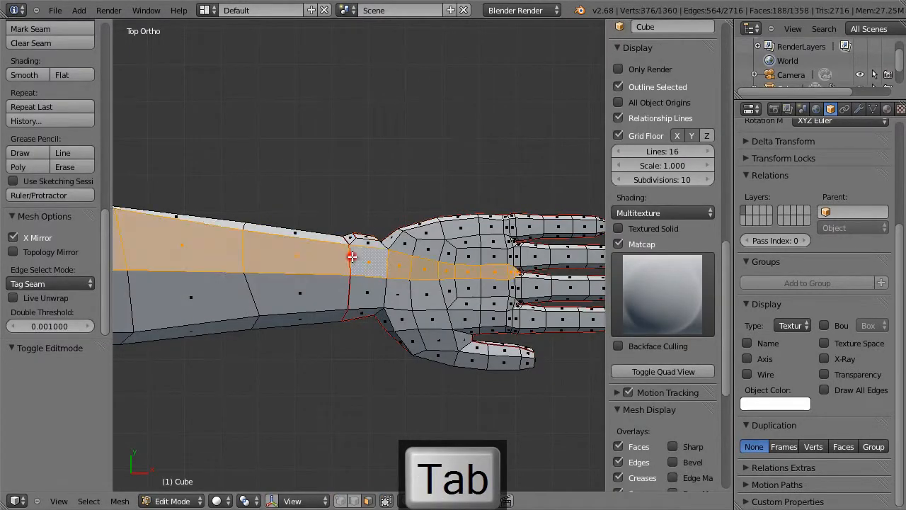
left_click(341, 500)
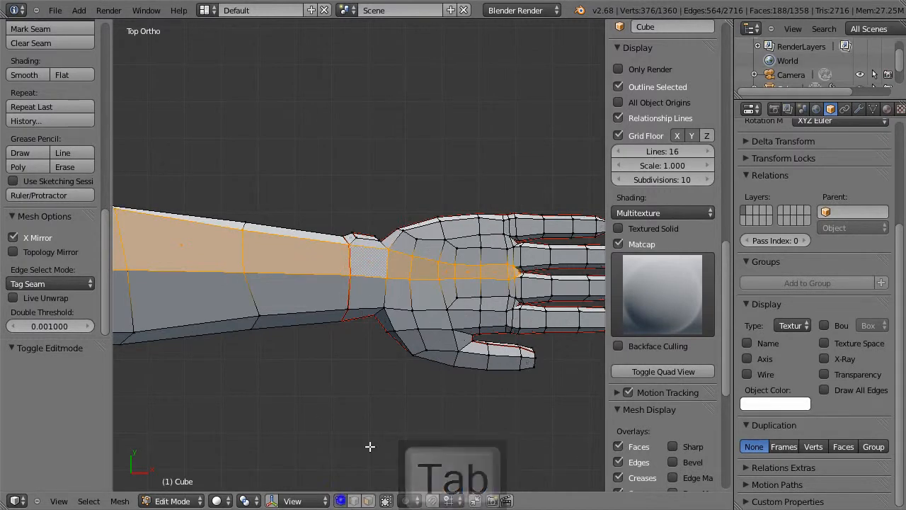
right_click(351, 289, "alt")
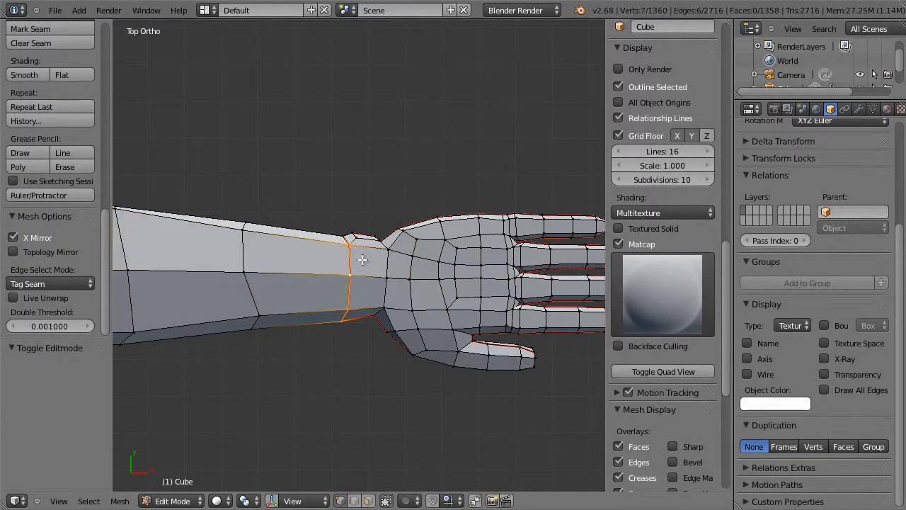
mouse_move(401, 298)
middle_mouse_down()
mouse_move(419, 112)
mouse_move(373, 332)
mouse_move(394, 291)
middle_mouse_up()
key("o")
key("KP_7")
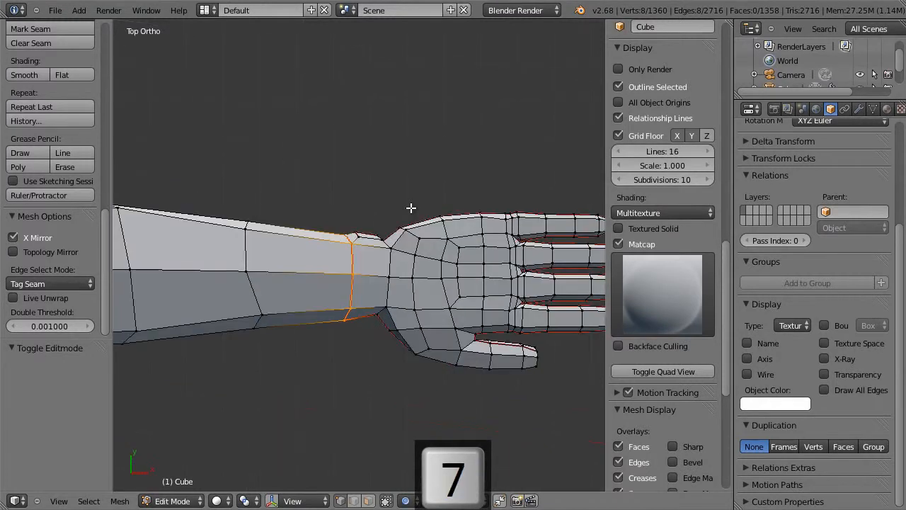
key("g")
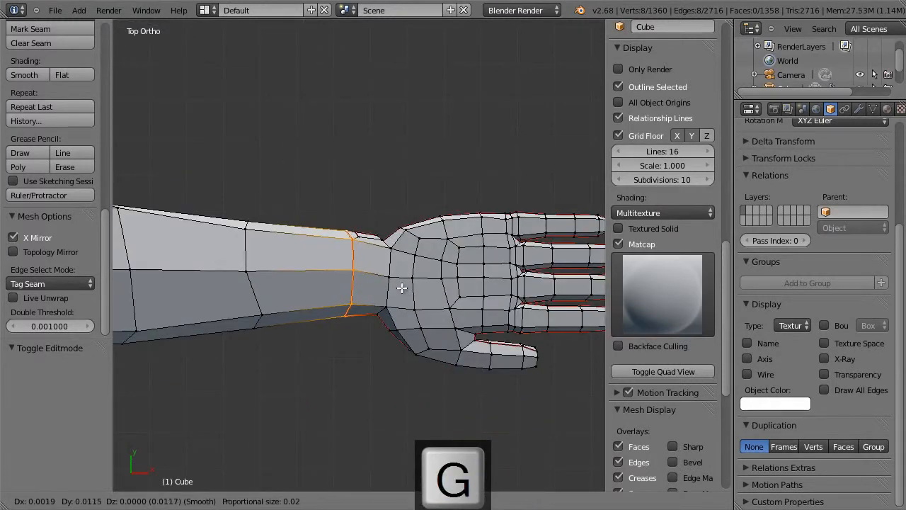
key("Escape")
key("o")
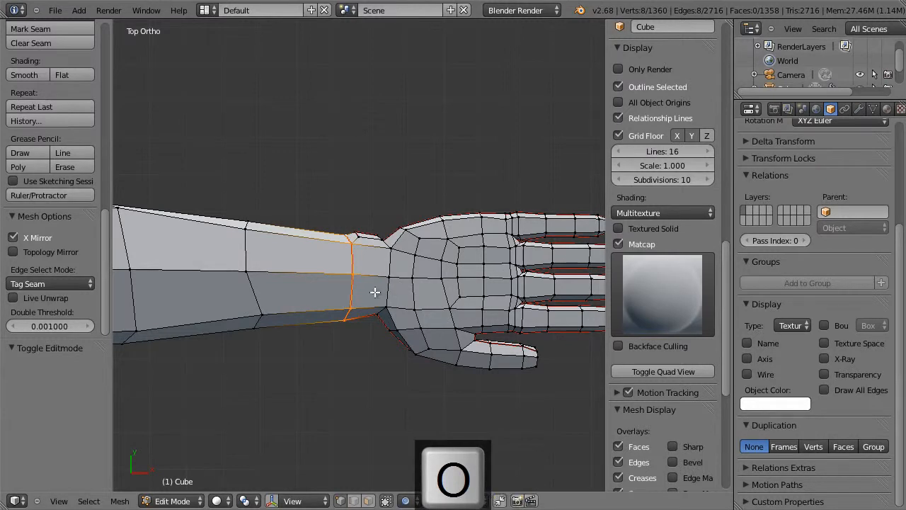
key("g")
key("Escape")
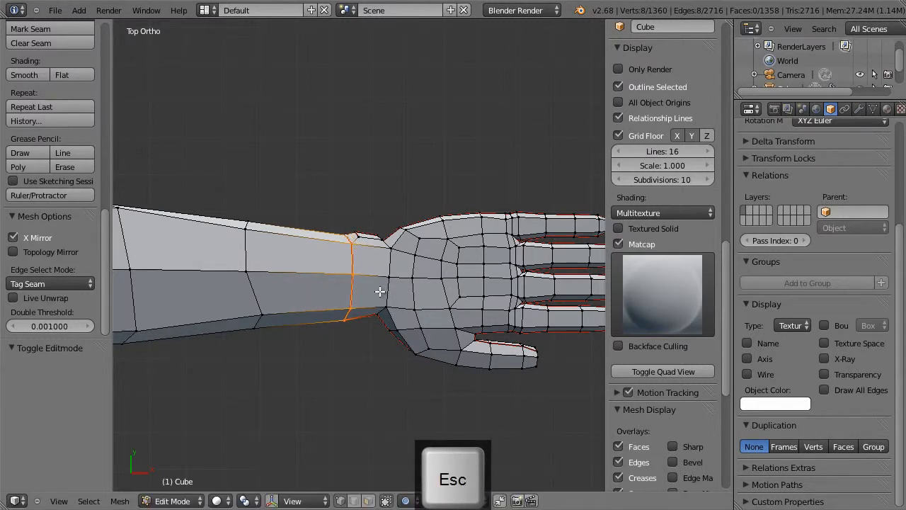
- Move the wrist loop about 0.004 along X and Y, and its thumb-side vertex 0.004 along X and 0.008 along Y
key("ctrl+comma")
key("g")
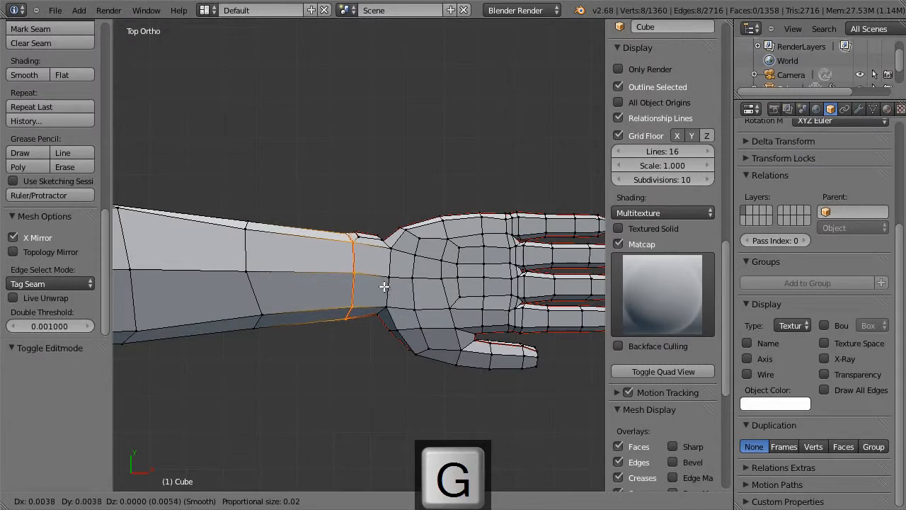
left_click(383, 288)
right_click(357, 313)
key("g")
left_click(359, 310)
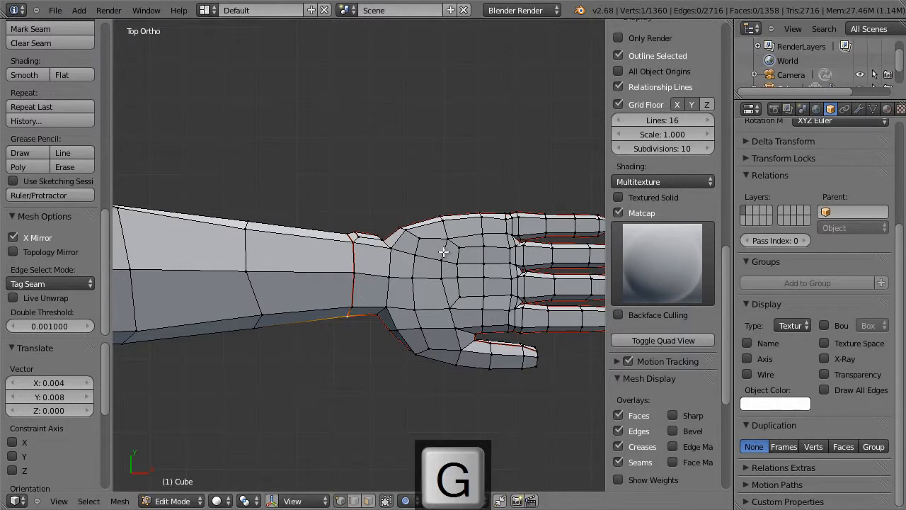
key("a")
- Examine the smoothed wrist and forearm in Object Mode from several angles
middle_click_drag(459, 256, 244, 97)
key("Tab")
middle_click_drag(329, 192, 548, 163)
scroll(389, 170, "up", 5)
right_click(358, 272)
middle_click_drag(358, 271, 367, 244)
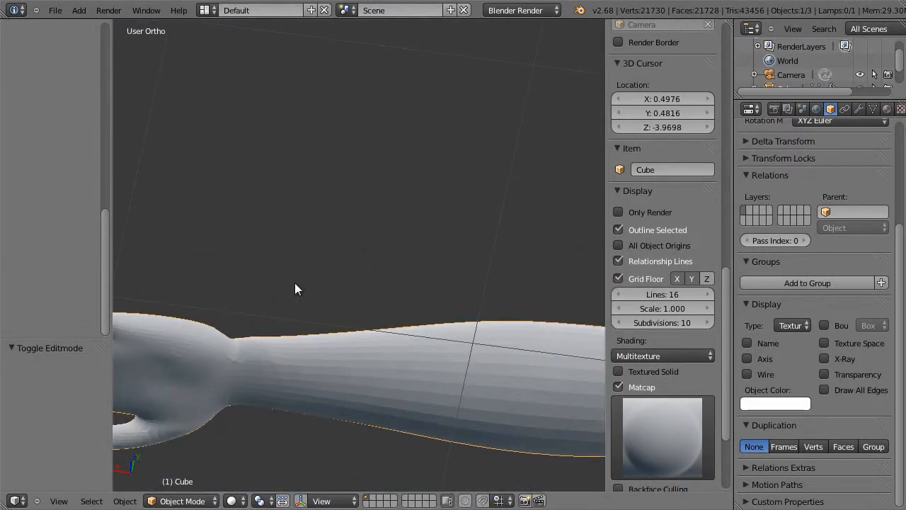
key("Tab")
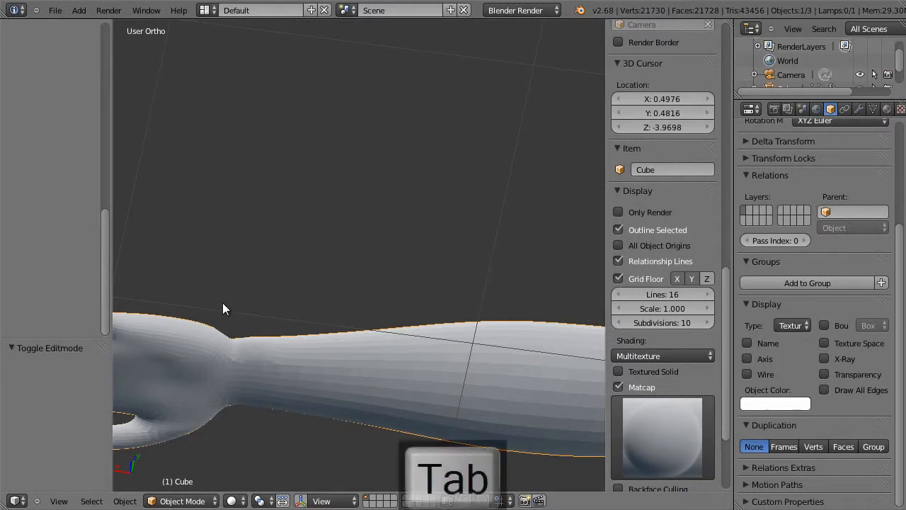
- Pick the two palm vertices at the base of the index finger and inspect the palm in bottom view
middle_click_drag(223, 303, 281, 305)
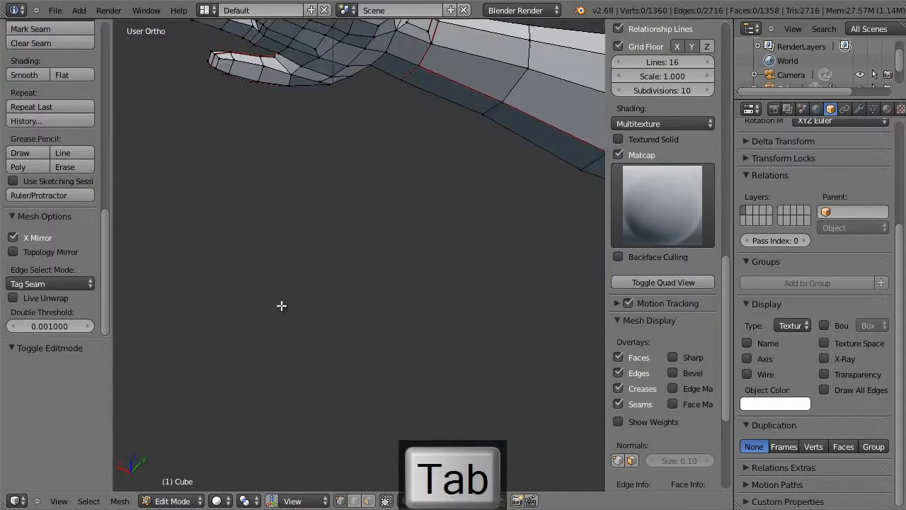
right_click(263, 37)
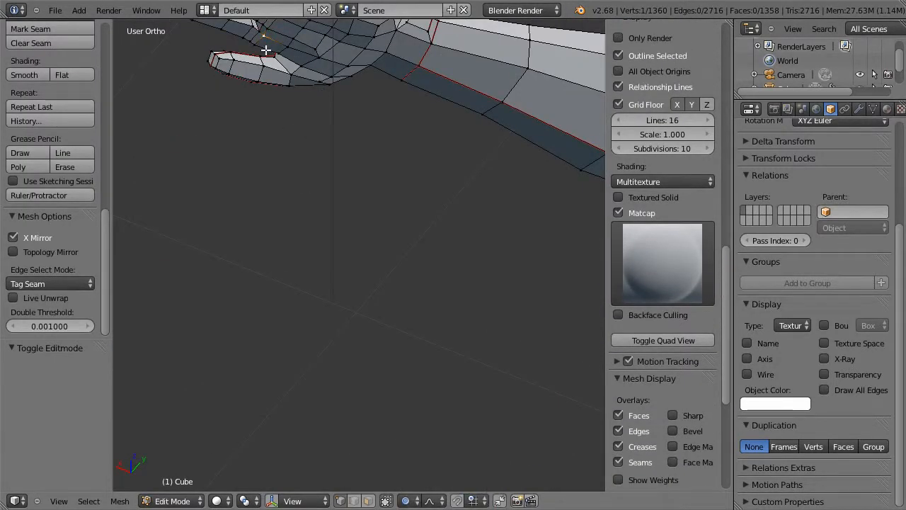
right_click(255, 45, "shift")
key("KP_Delete")
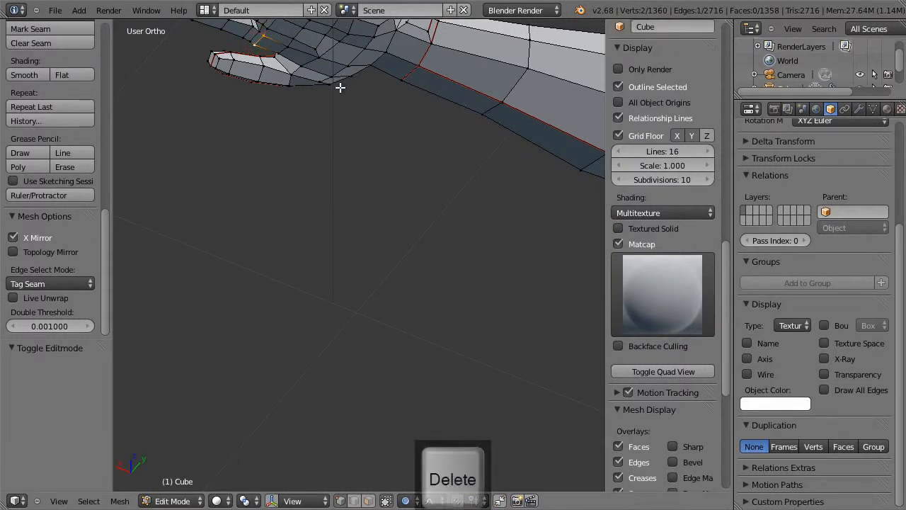
key("ctrl+KP_7")
scroll(344, 86, "down", 7)
middle_click_drag(345, 259, 360, 196, "shift")
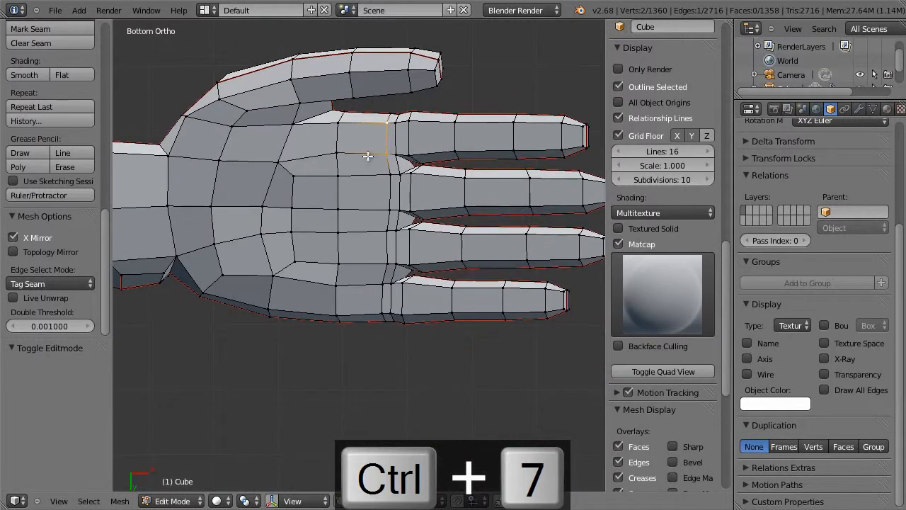
- Compare the palm's low-poly cage with its smoothed shape in Object Mode from several angles
key("z")
key("z")
key("Tab")
key("Tab")
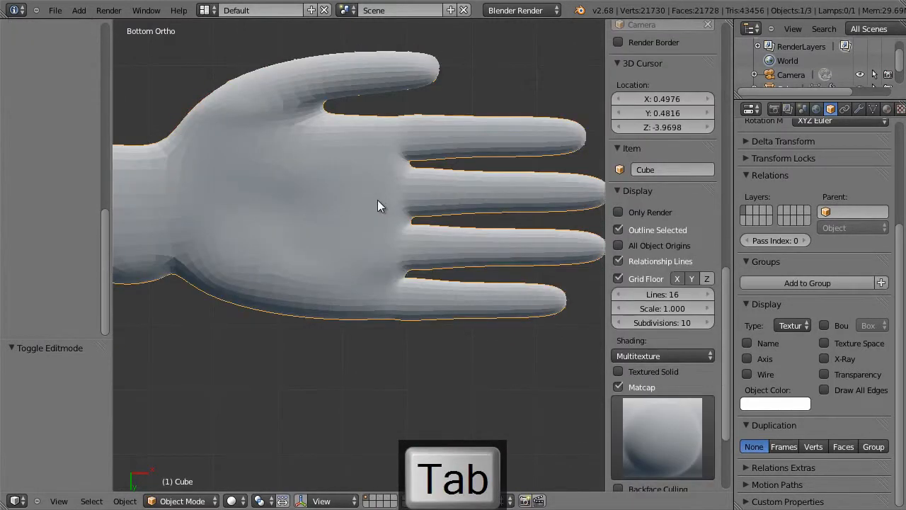
key("KP_8")
key("Tab")
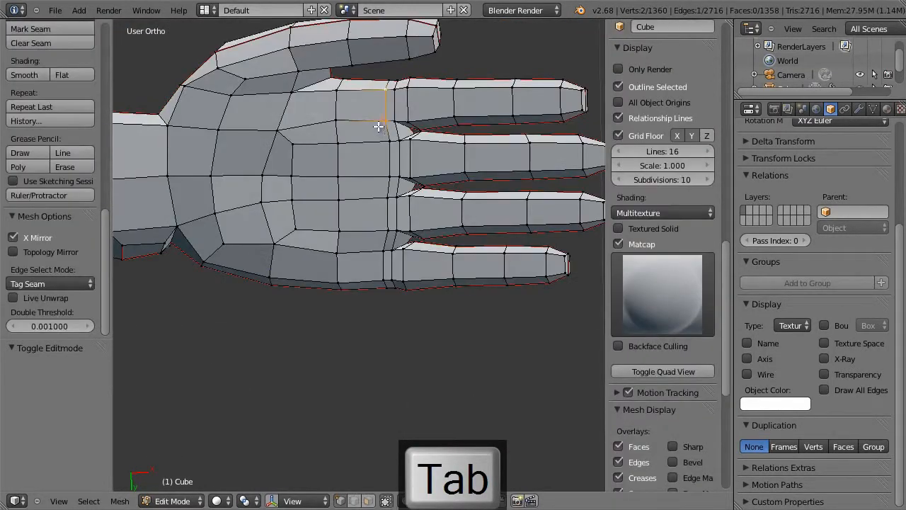
middle_click_drag(341, 125, 228, 245)
key("Tab")
middle_click_drag(338, 232, 392, 210)
key("Tab")
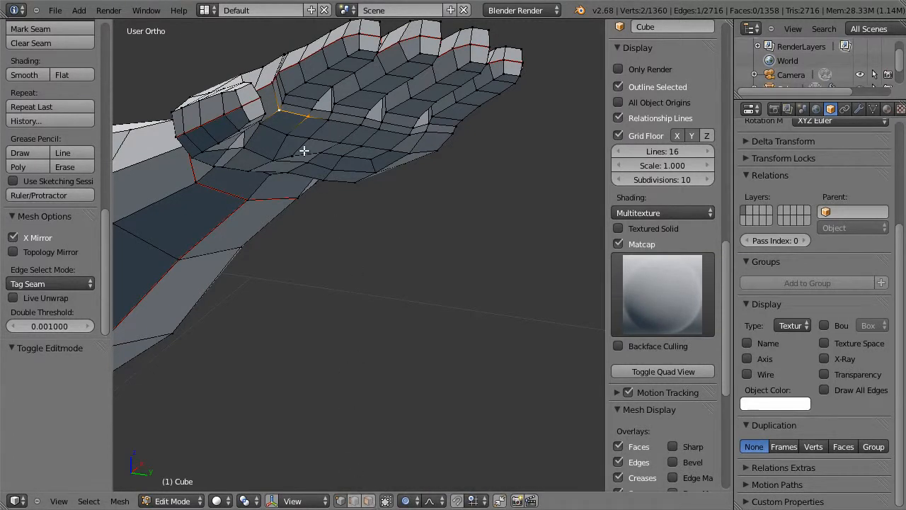
- Lower the three palm vertices just behind the finger bases slightly along Z with proportional editing, and check the smoothed palm
right_click(304, 116)
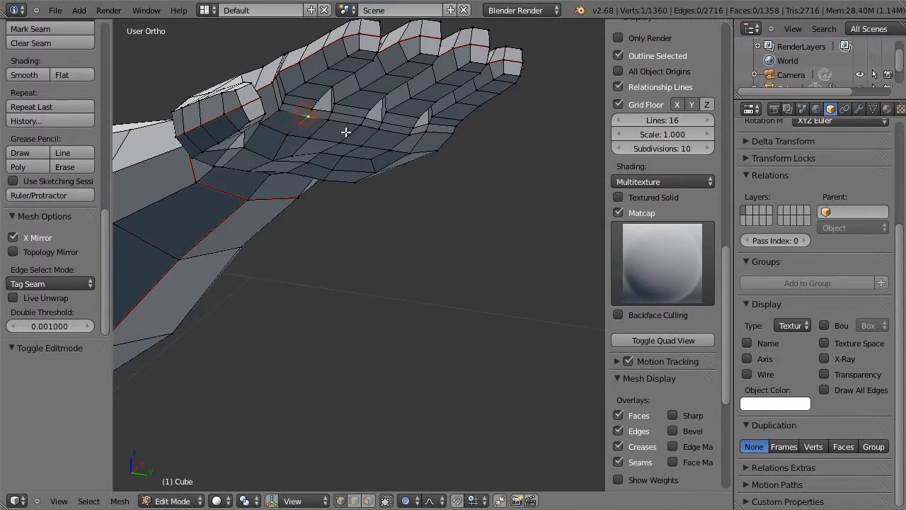
right_click(407, 136, "shift")
key("g")
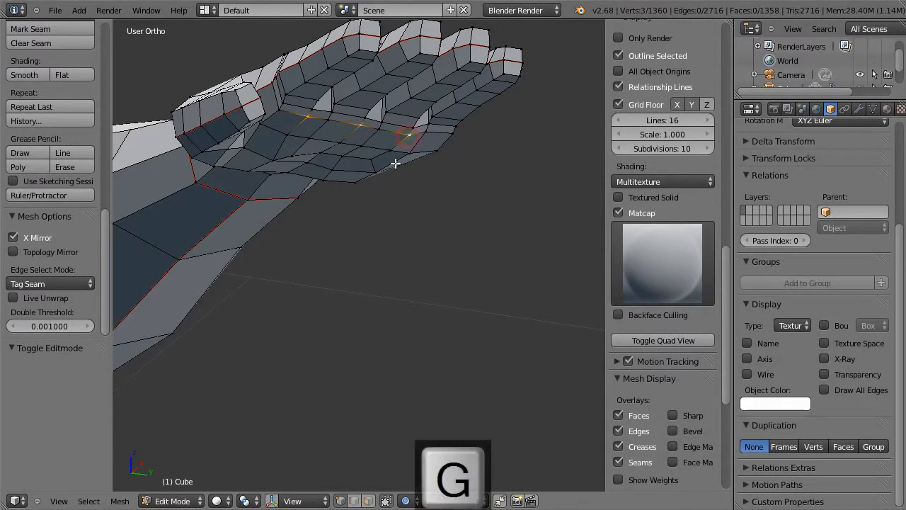
key("z")
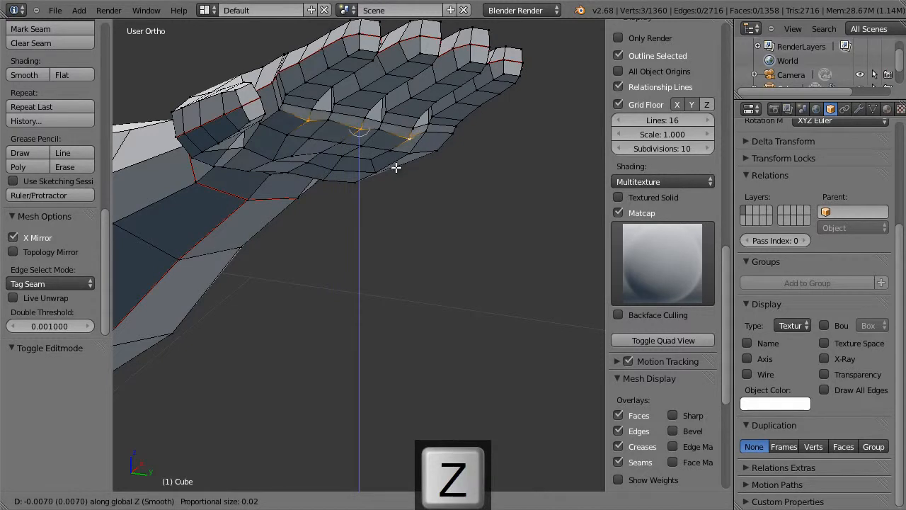
left_click(396, 165)
middle_click_drag(396, 166, 390, 24)
key("Tab")
key("Tab")
- Select three adjacent vertices across the middle of the palm, move them 0.005 along Z, and check the smoothed hollow
right_click(364, 85)
right_click(368, 99, "shift")
right_click(355, 62, "shift")
key("g")
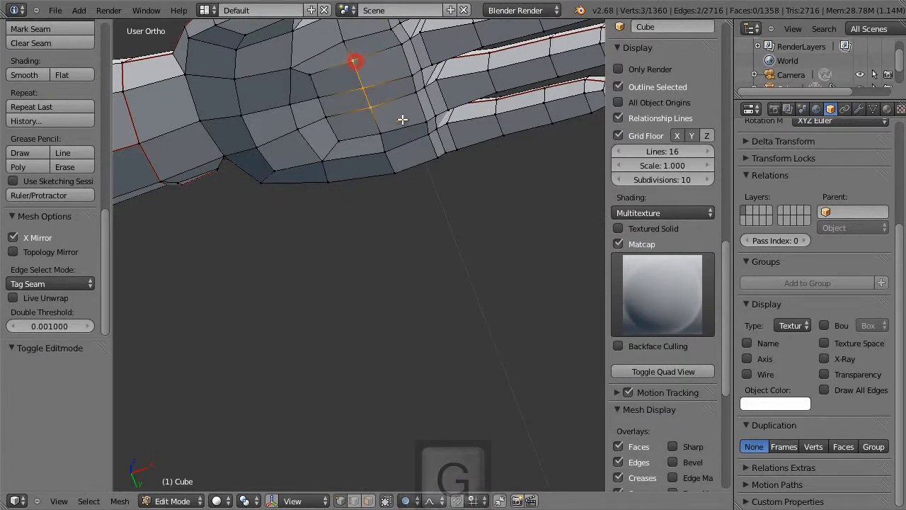
key("z")
left_click(430, 144)
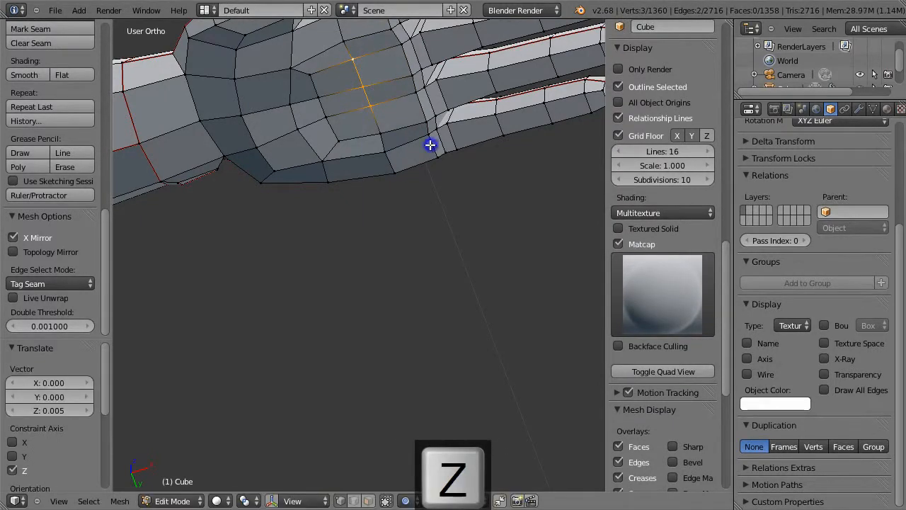
key("Tab")
key("Tab")
- Examine the smoothed arm and wrist profile in front view in Object Mode
middle_click_drag(372, 104, 405, 247)
scroll(368, 217, "down", 3)
key("KP_1")
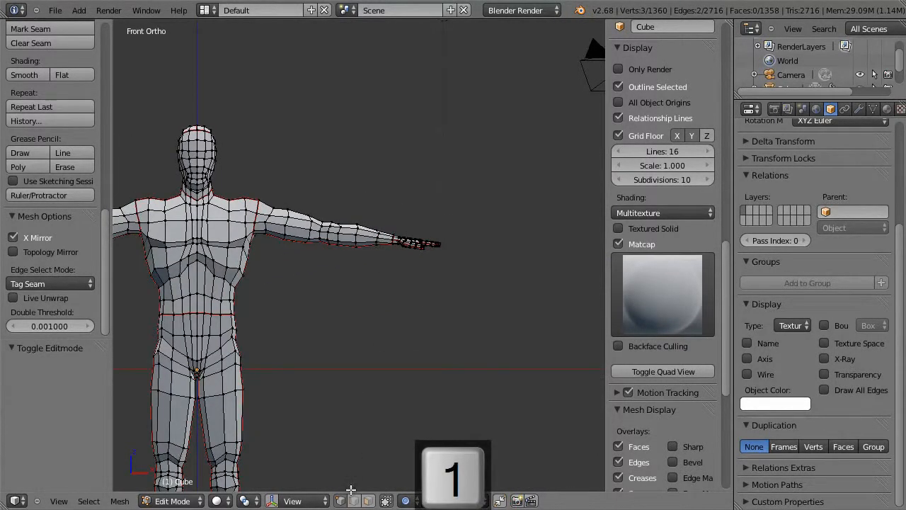
left_click(355, 501)
key("Tab")
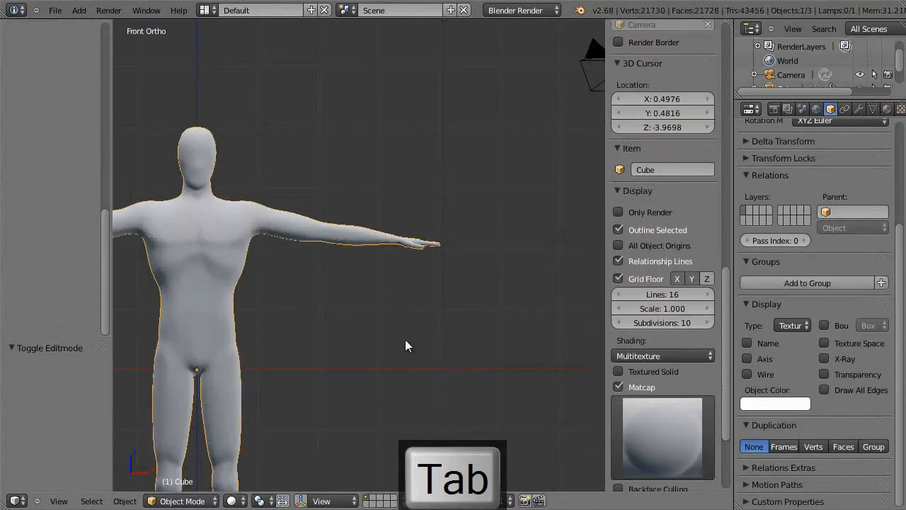
scroll(410, 315, "up", 6)
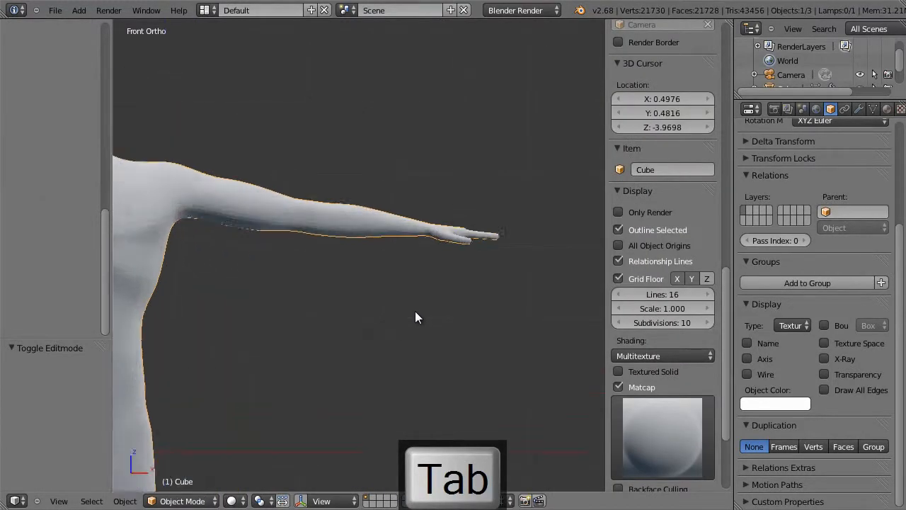
scroll(416, 317, "up", 1)
scroll(314, 323, "down", 1)
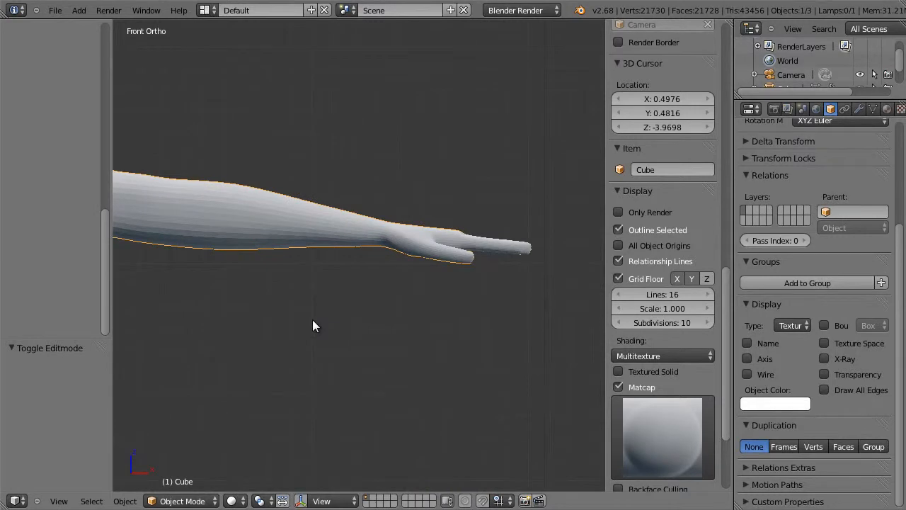
scroll(374, 295, "up", 2)
- In vertex select mode, shift the thumb-side wrist vertex slightly in front view, and check the smoothed full figure
key("Tab")
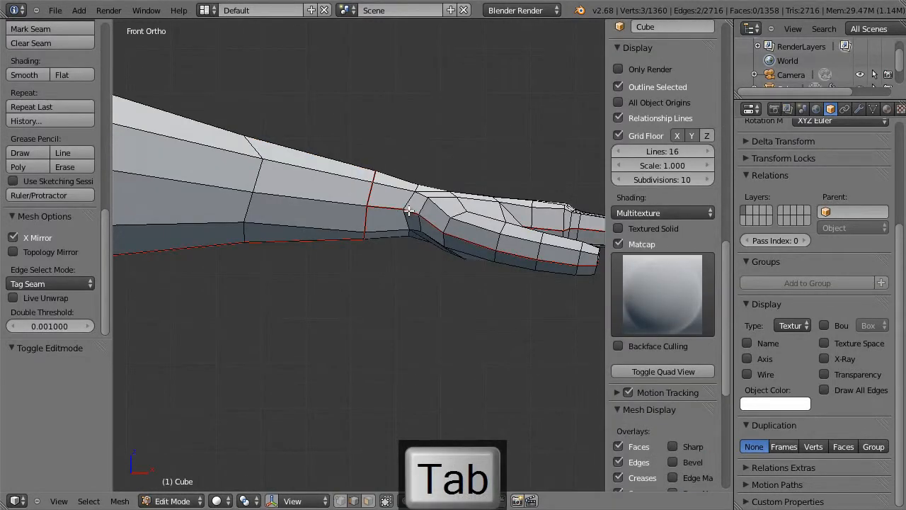
key("ctrl+Tab")
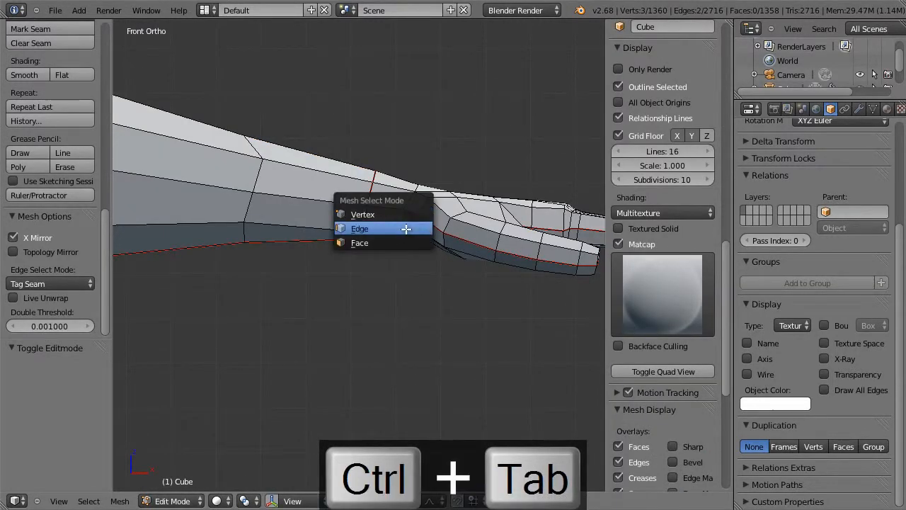
left_click(403, 215)
right_click(403, 210)
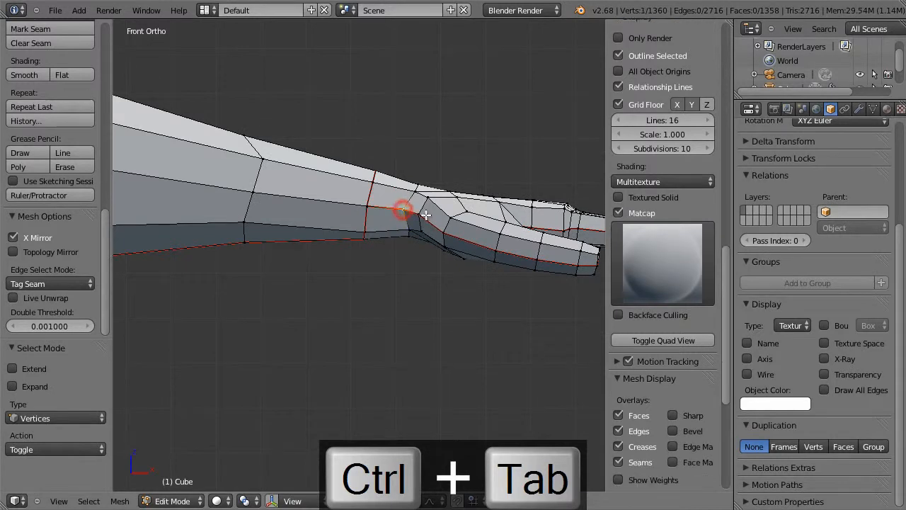
key("g")
left_click(433, 217)
scroll(446, 275, "down", 1)
key("a")
middle_click_drag(529, 268, 469, 175)
key("Tab")
scroll(388, 274, "down", 5)
key("1")
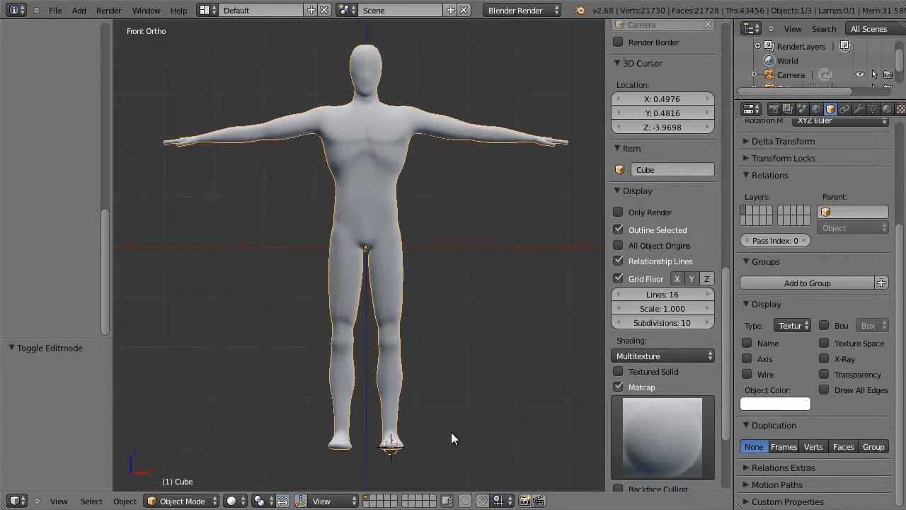
- Select four vertices around the ankle in front view and scale them to 0.863 along X to narrow the ankle
scroll(420, 413, "up", 4)
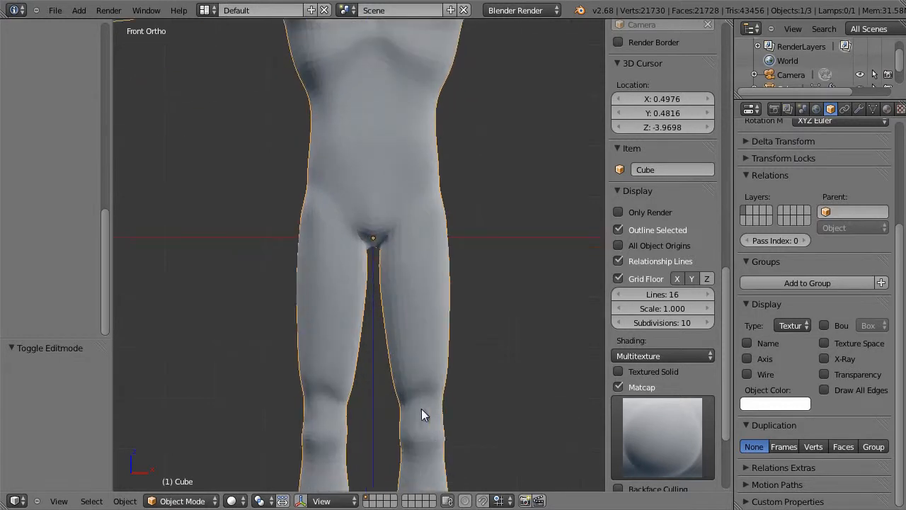
middle_click_drag(449, 457, 408, 217, "shift")
scroll(430, 345, "up", 2)
key("Tab")
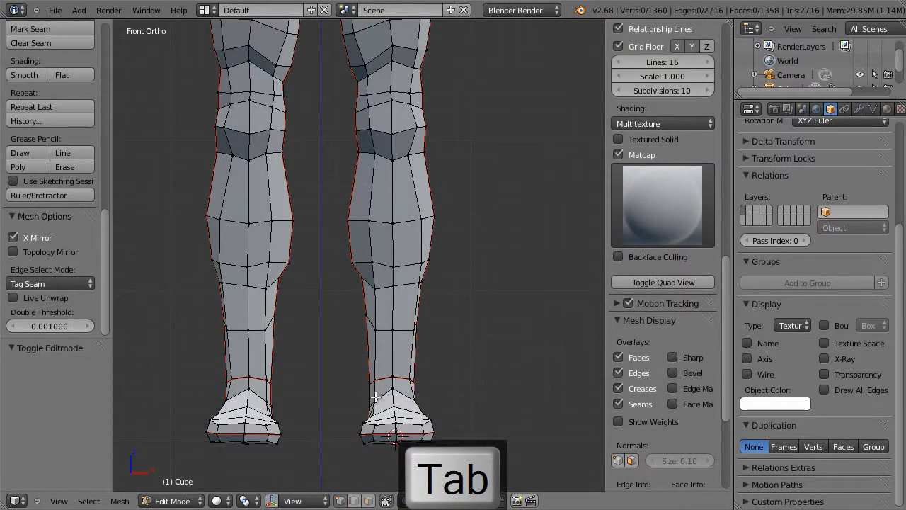
right_click(374, 385)
right_click(376, 375, "shift")
right_click(409, 382, "shift")
right_click(407, 394, "shift")
key("s")
key("x")
left_click(455, 399)
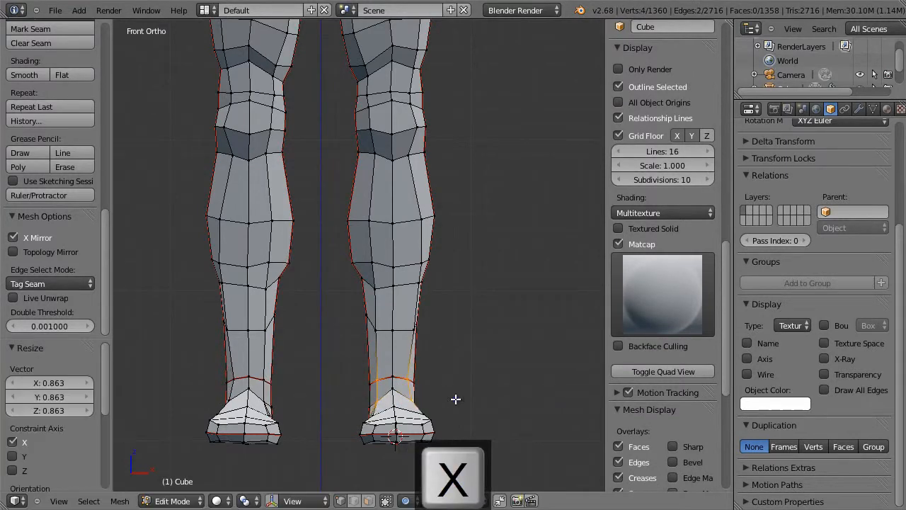
key("a")
- Move the inner ankle vertex by X -0.009, Y 0.003, Z 0.066, and the outer heel vertex by X 0.013, Y -0.006, Z 0.056
mouse_move(393, 384)
middle_mouse_down()
mouse_move(418, 388)
mouse_move(389, 393)
middle_mouse_up()
right_click(362, 402)
key("g")
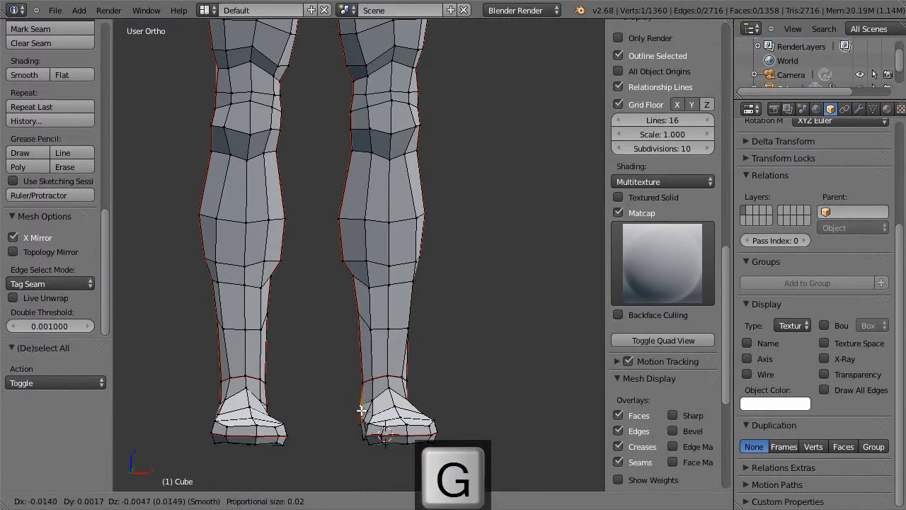
left_click(362, 400)
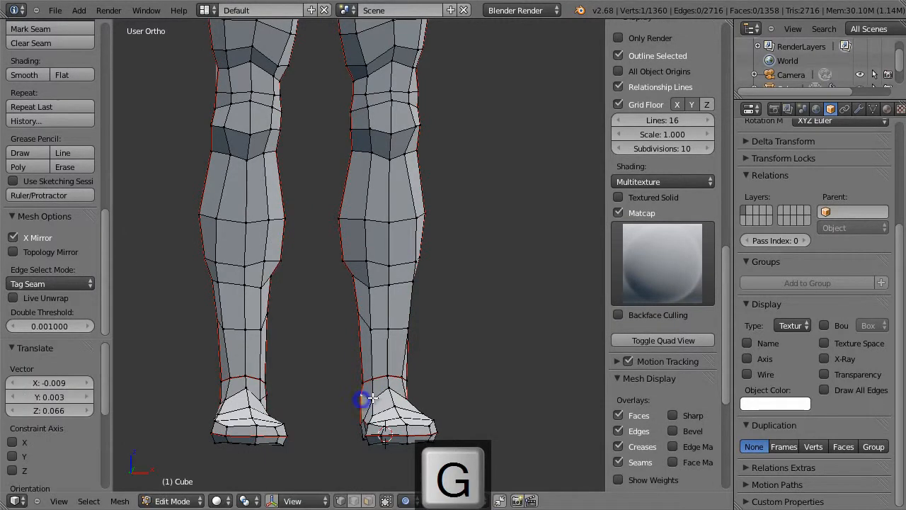
middle_click_drag(364, 396, 409, 396)
key("g")
left_click(366, 405)
- Add the lower outer heel vertex to the selection and move both by X -0.007 and Z -0.003 in front wireframe view
middle_click_drag(460, 404, 408, 420)
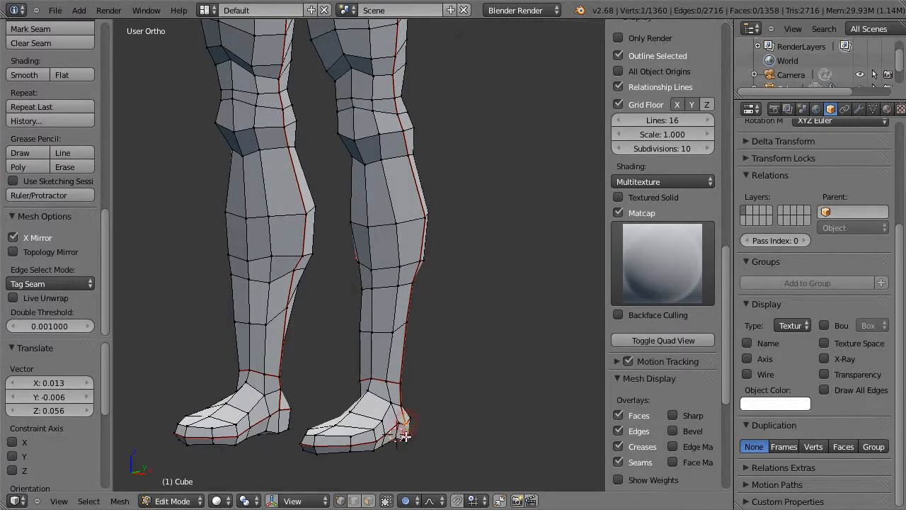
right_click(401, 438, "shift")
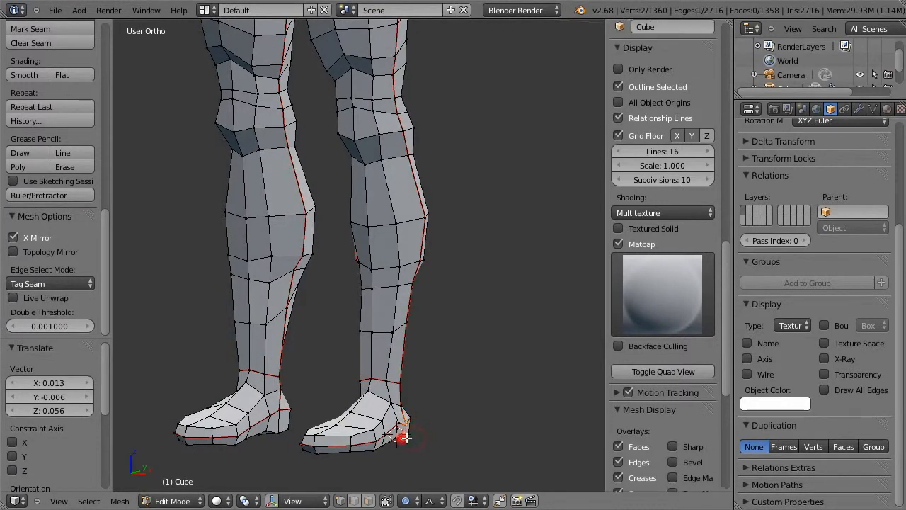
key("KP_1")
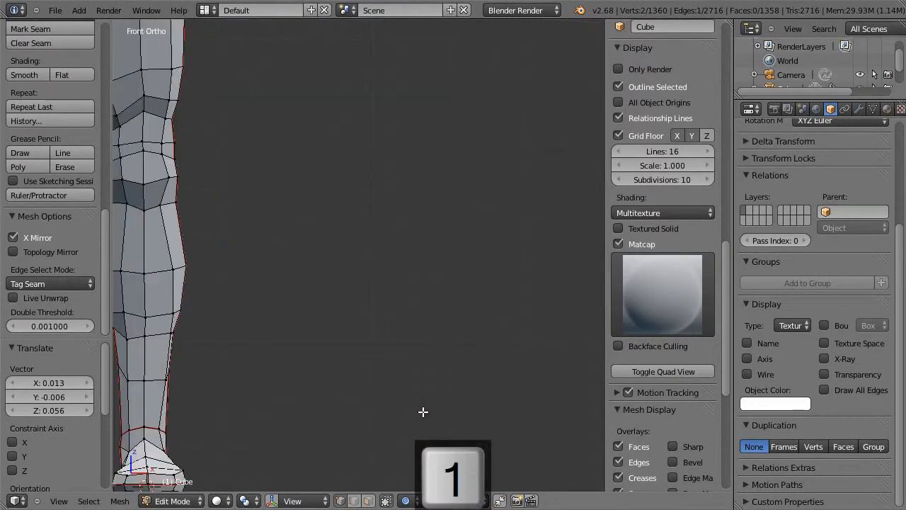
middle_click_drag(295, 386, 422, 245, "shift")
key("z")
scroll(338, 364, "up", 2)
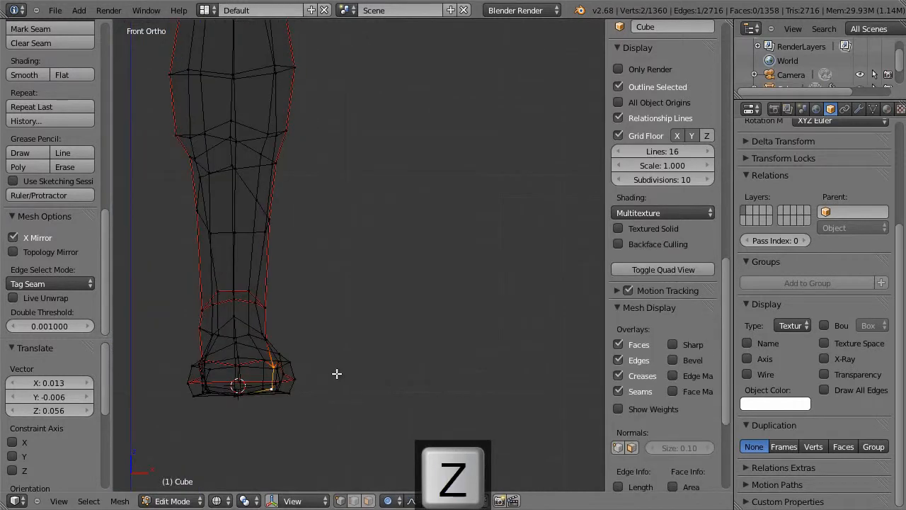
key("g")
left_click(293, 434)
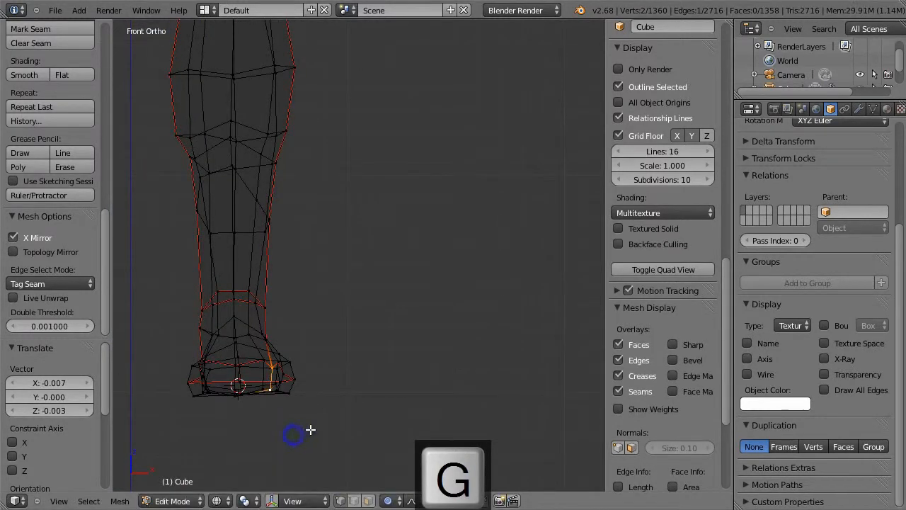
key("z")
- In bottom view, move three inner heel vertices by about 0.020, 0.013 and 0.004 along X and -0.018, -0.016 and -0.009 along Y
middle_click_drag(323, 424, 292, 301)
key("ctrl+KP_7")
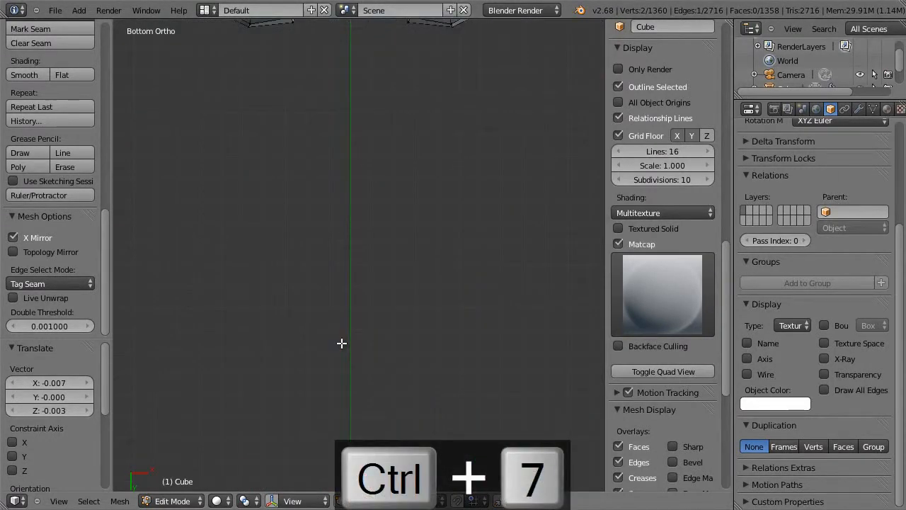
key("KP_Decimal")
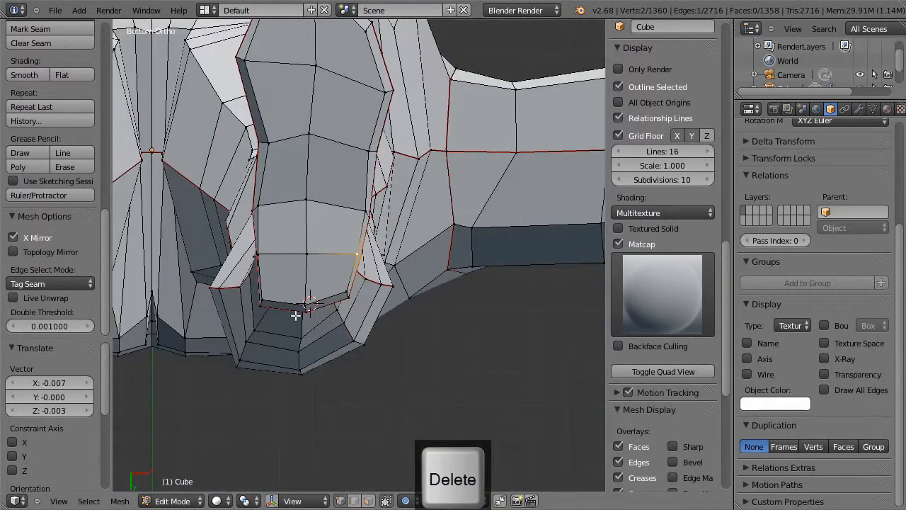
right_click(267, 297)
key("g")
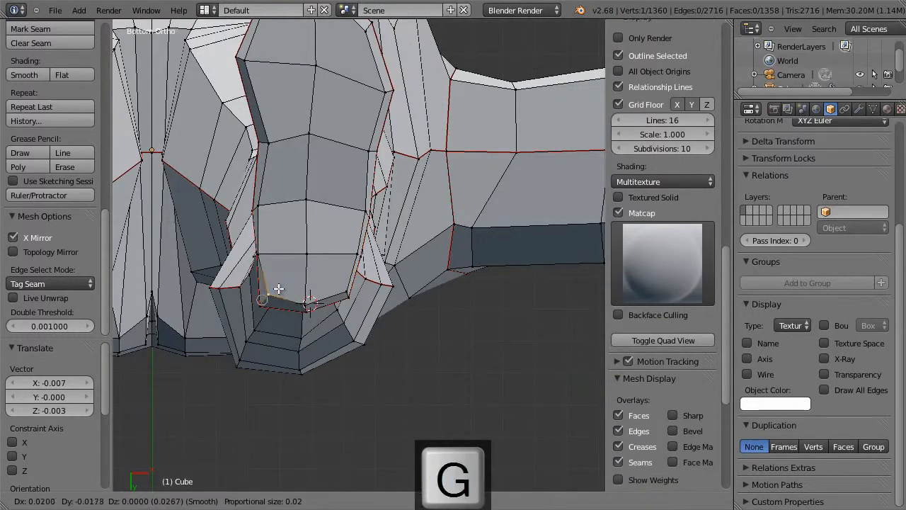
left_click(278, 289)
key("g")
left_click(266, 248)
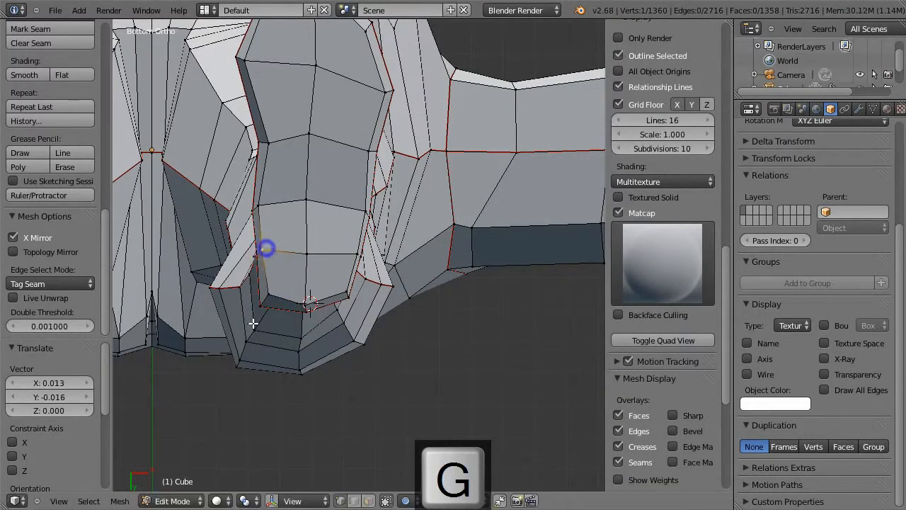
key("g")
left_click(261, 303)
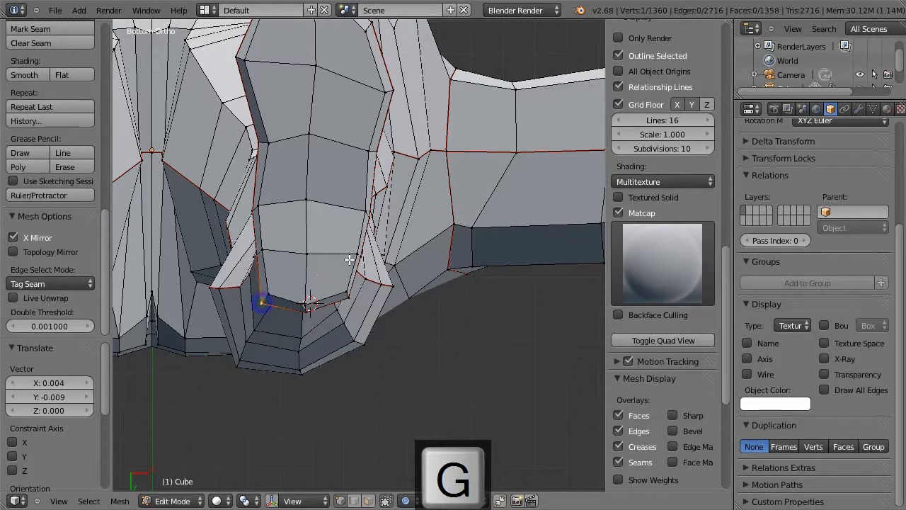
- Clear the heel selection, select the two adjacent vertices in the crotch gap between the thighs, and smooth them once
scroll(349, 261, "down", 4)
key("a")
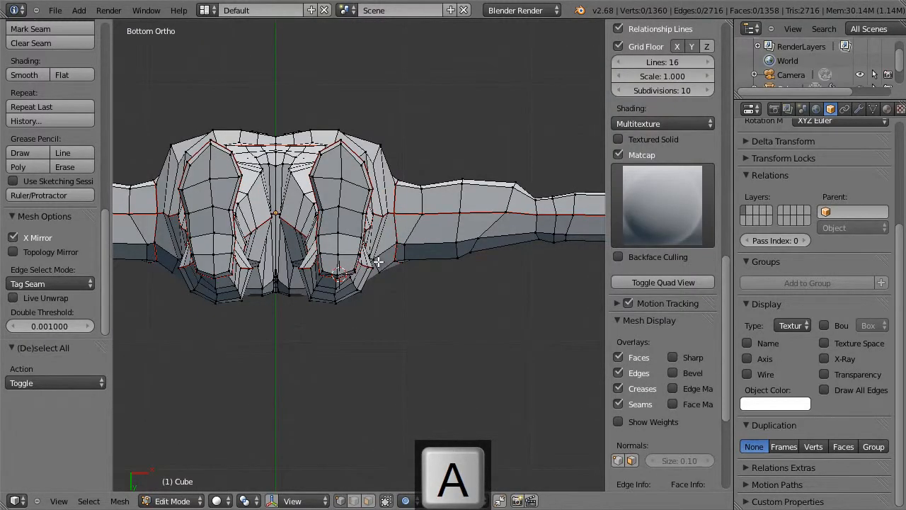
key("1")
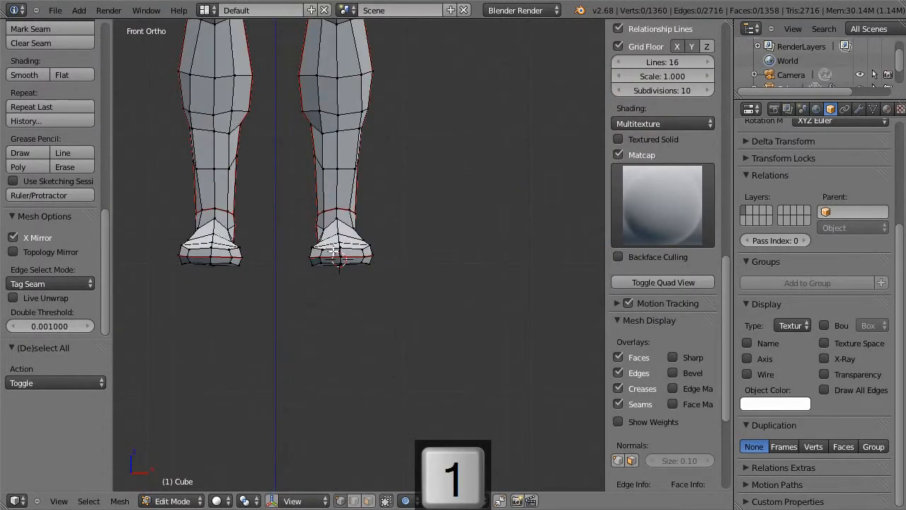
middle_click_drag(373, 209, 312, 326)
middle_click_drag(300, 178, 243, 257)
scroll(242, 257, "up", 5)
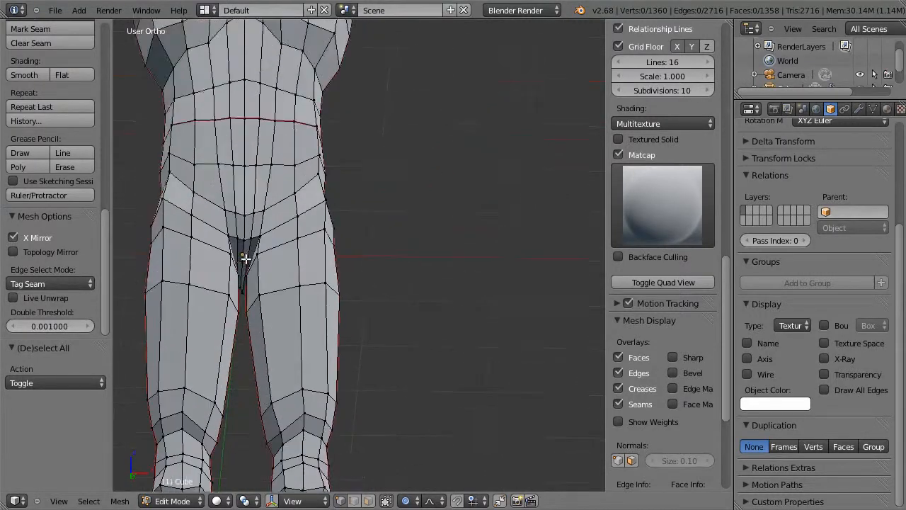
middle_click_drag(186, 326, 337, 328, "shift")
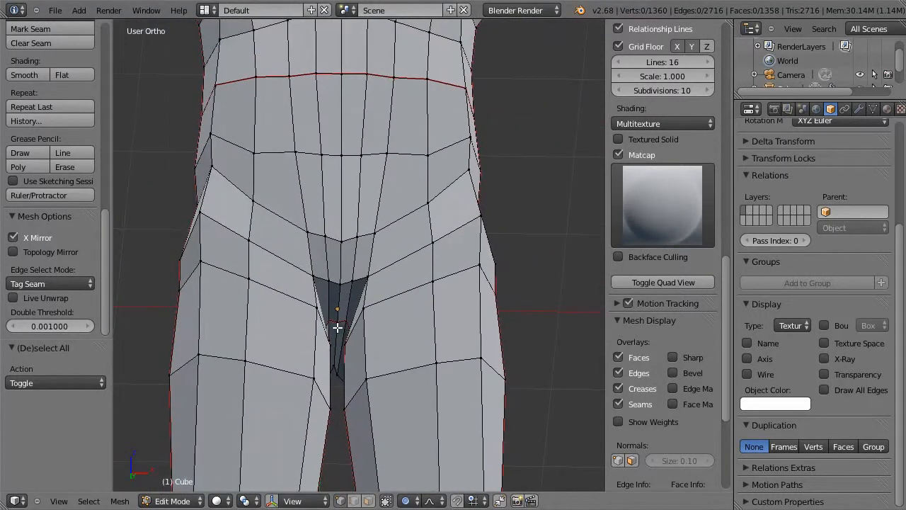
right_click(338, 323)
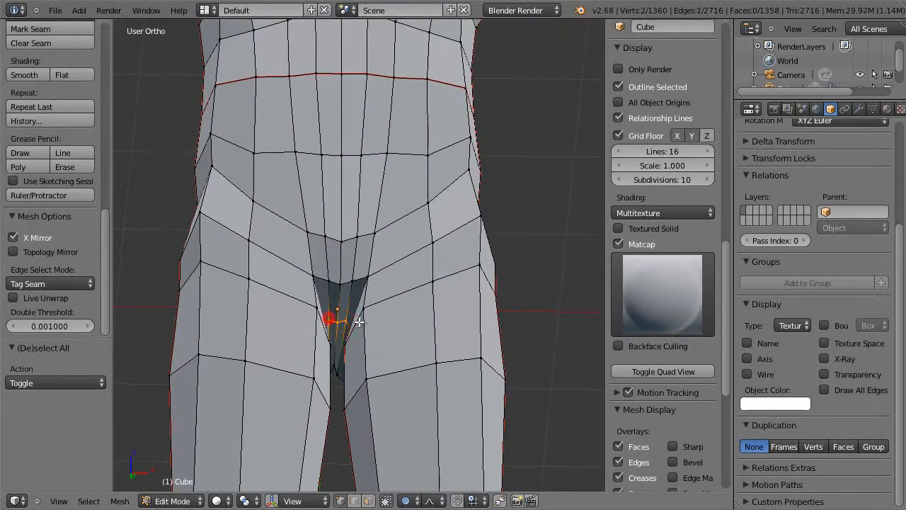
right_click(341, 321)
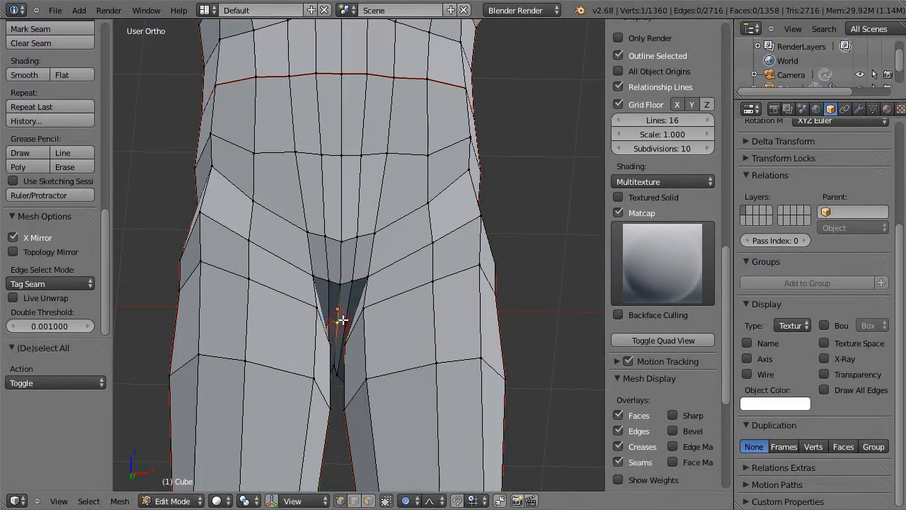
right_click(341, 320, "shift")
key("w")
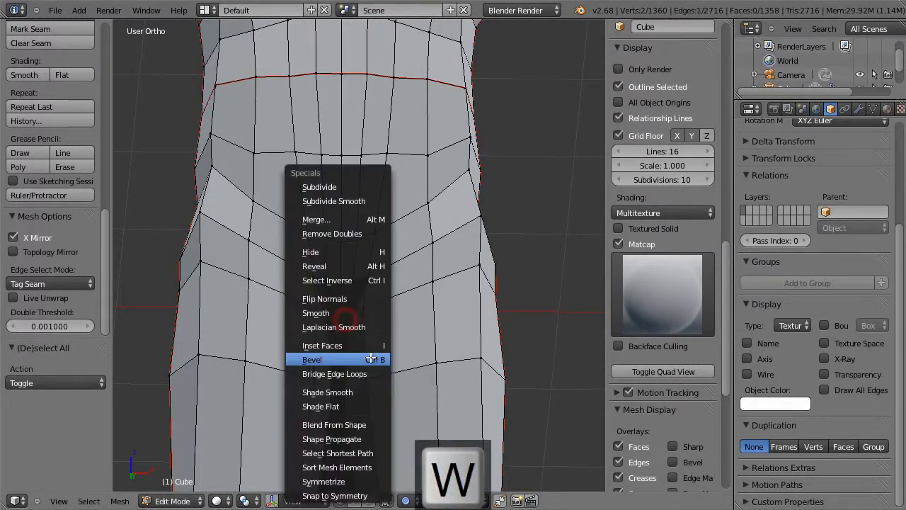
left_click(370, 312)
scroll(385, 310, "down", 4)
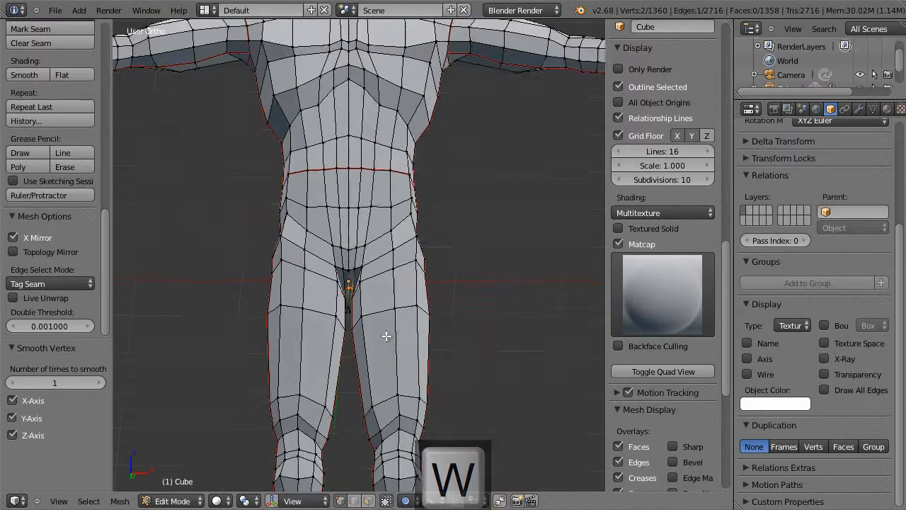
- Try smoothing the three vertices at the front of the crotch, check them in right wireframe view, and undo the smoothing
middle_click_drag(370, 366, 351, 277)
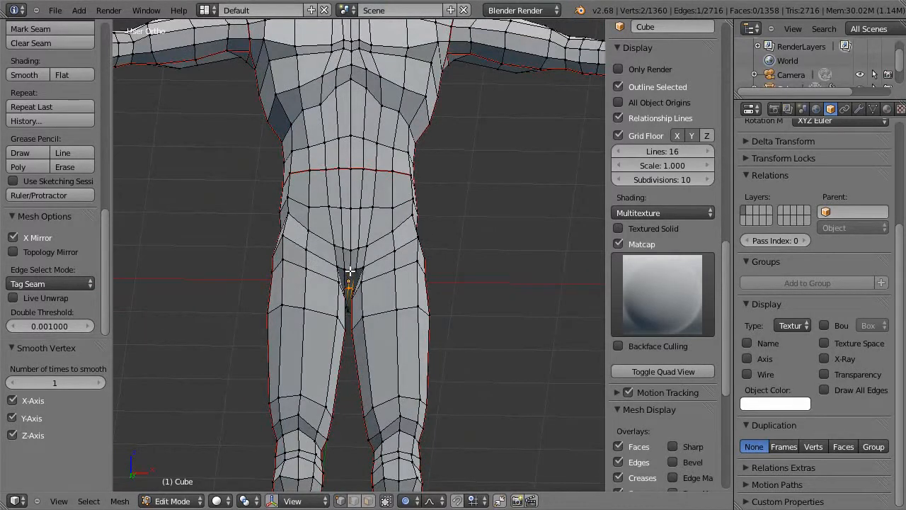
right_click(349, 271)
left_click(349, 270)
right_click(345, 269, "ctrl")
key("w")
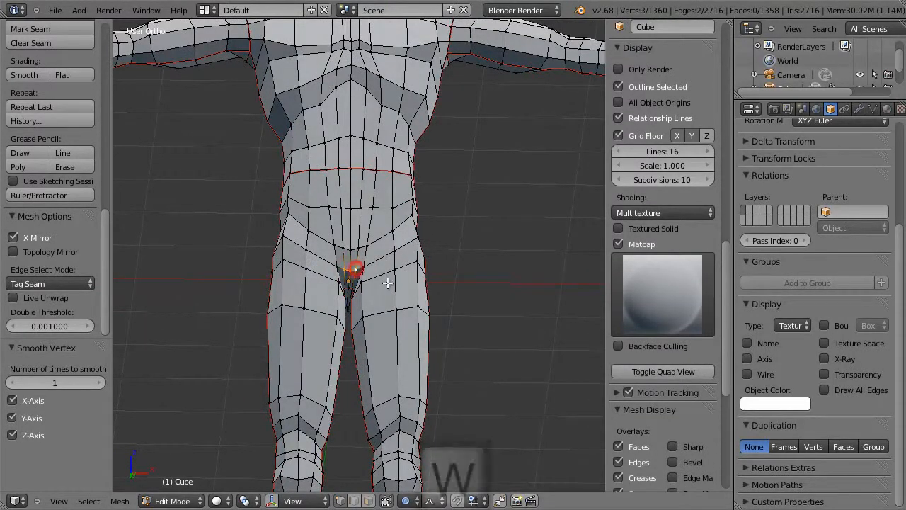
left_click(388, 283)
middle_click_drag(388, 283, 246, 313)
key("KP_3")
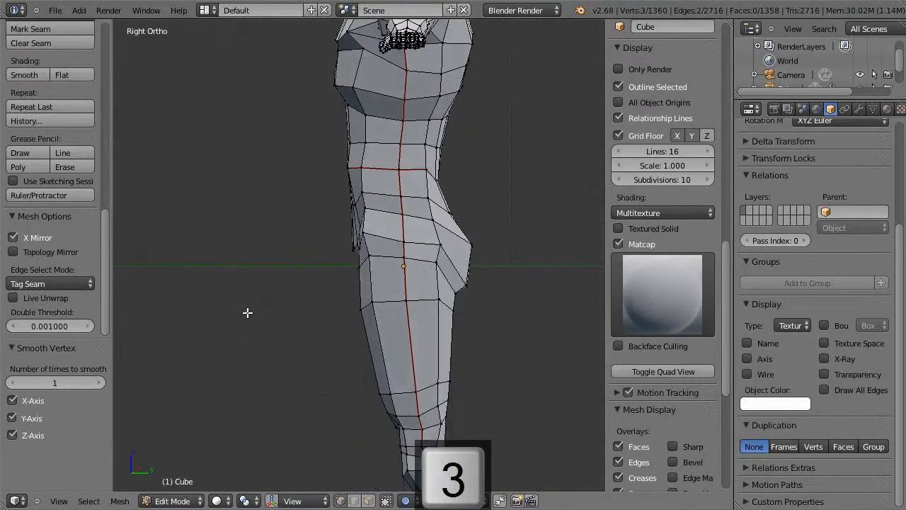
key("z")
scroll(330, 290, "up", 5)
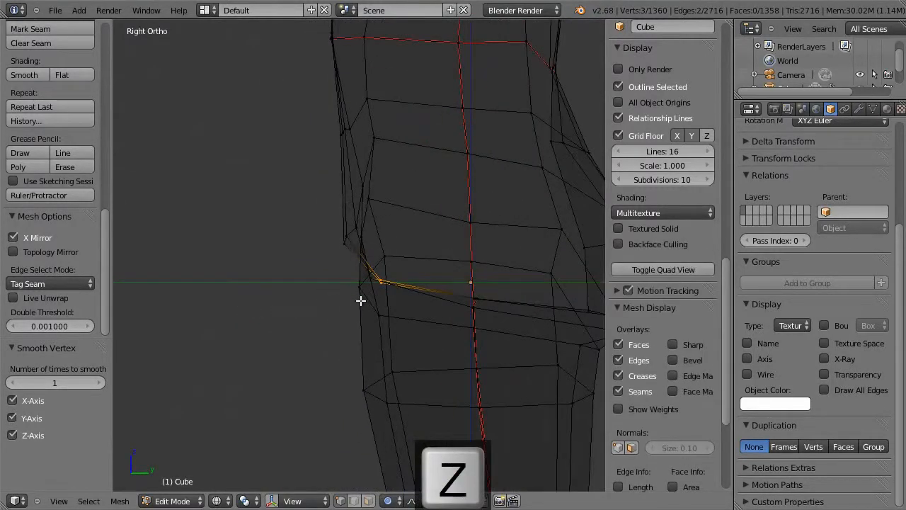
key("ctrl+z")
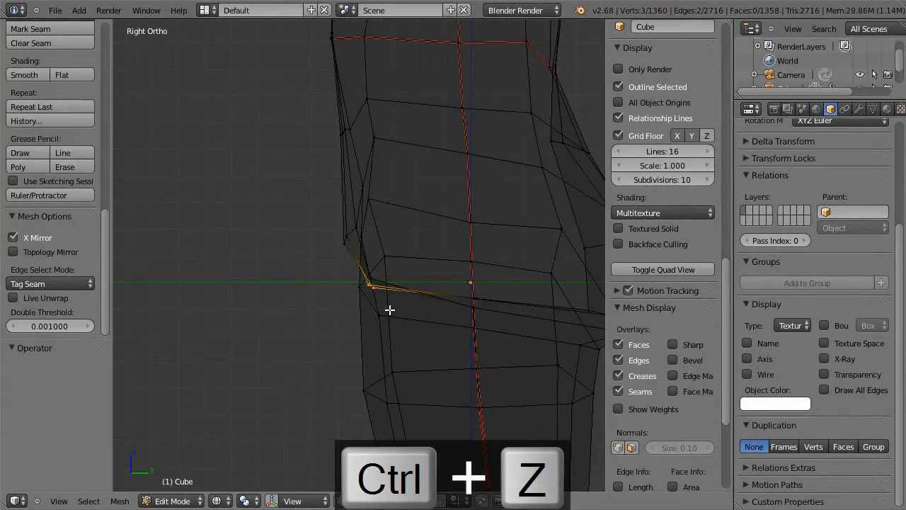
- Move the three front crotch vertices by Y -0.013 and Z 0.008, and one of them by Y -0.027 and Z 0.003 in right view
key("g")
left_click(383, 300)
middle_click_drag(380, 297, 441, 271)
right_click(372, 284)
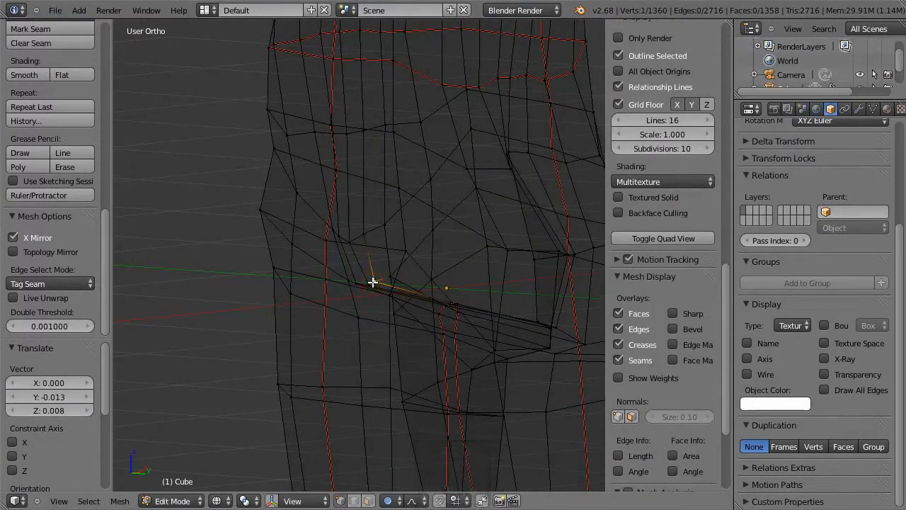
key("KP_3")
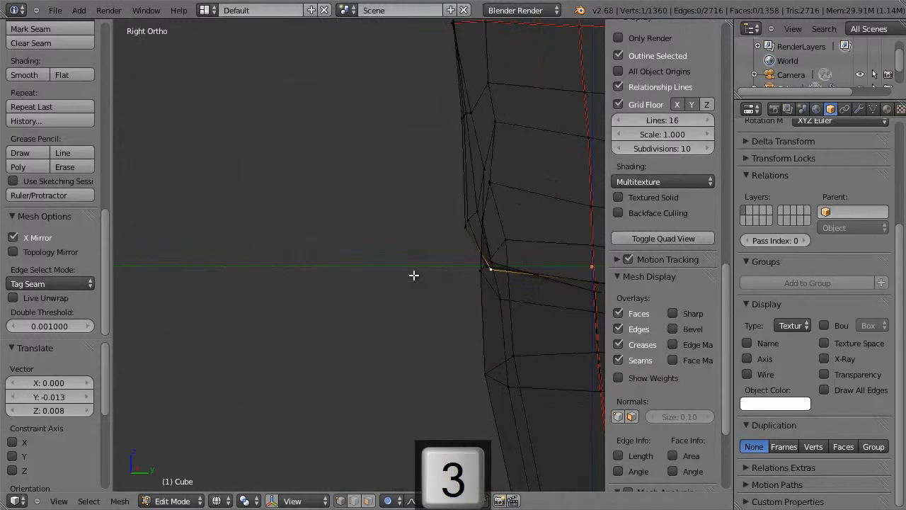
key("g")
left_click(407, 272)
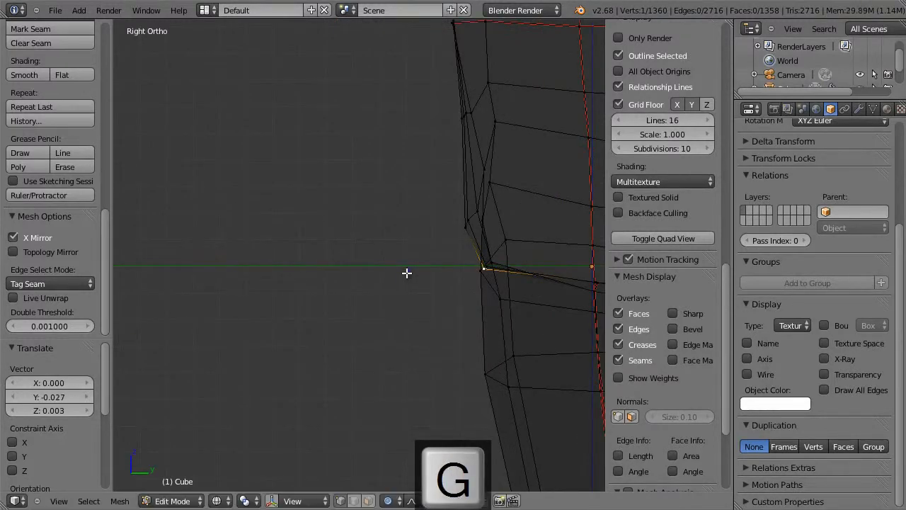
- Examine the subdivided body's crotch and legs in object mode with solid shading, ending in front view
key("Tab")
scroll(409, 276, "down", 4)
key("z")
mouse_move(410, 277)
middle_mouse_down()
mouse_move(448, 276)
mouse_move(499, 222)
middle_mouse_up()
scroll(458, 333, "down", 4)
middle_click_drag(441, 384, 444, 287)
key("1")
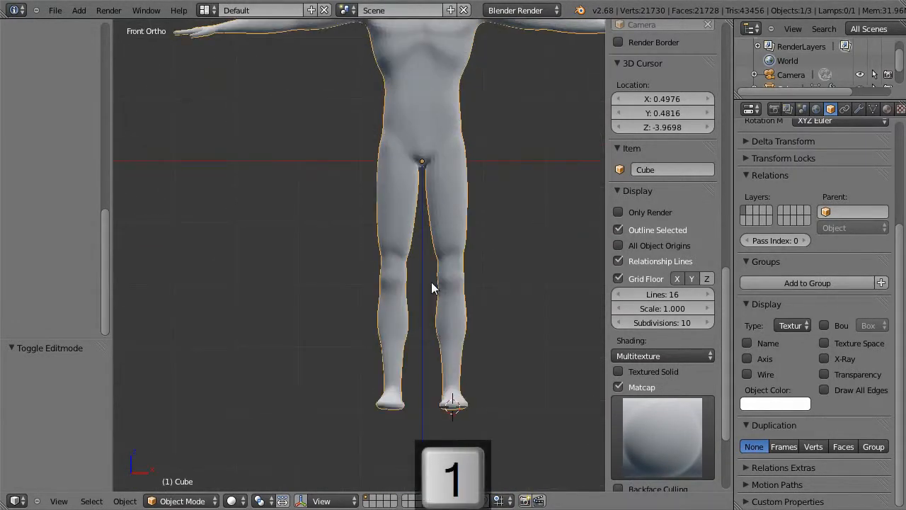
- Select the edge loop around the ankle in front view and scale it to about 0.862
key("Tab")
scroll(472, 414, "up", 4)
scroll(492, 393, "up", 3)
right_click(392, 296, "alt")
key("z")
key("b")
key("Escape")
key("s")
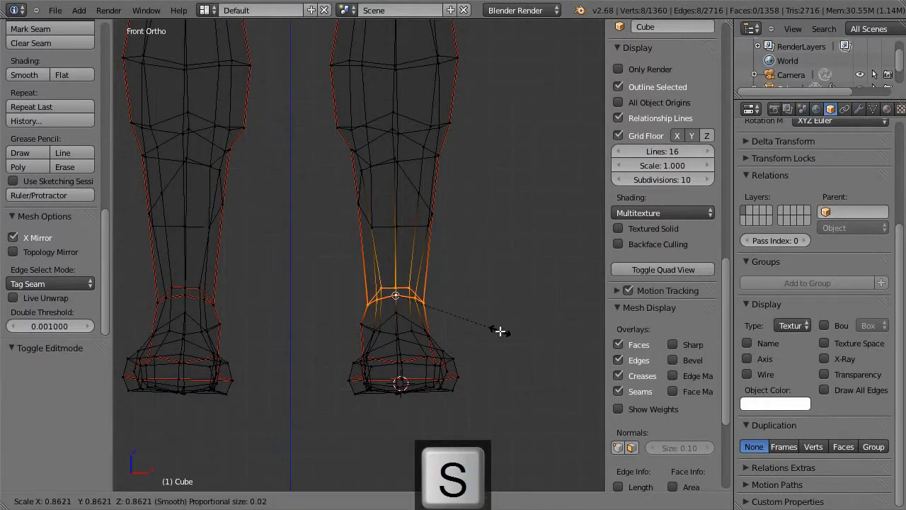
left_click(500, 331)
- Preview the smoothed legs in solid shading and scale the same ankle loop by a further 0.872
key("Tab")
key("z")
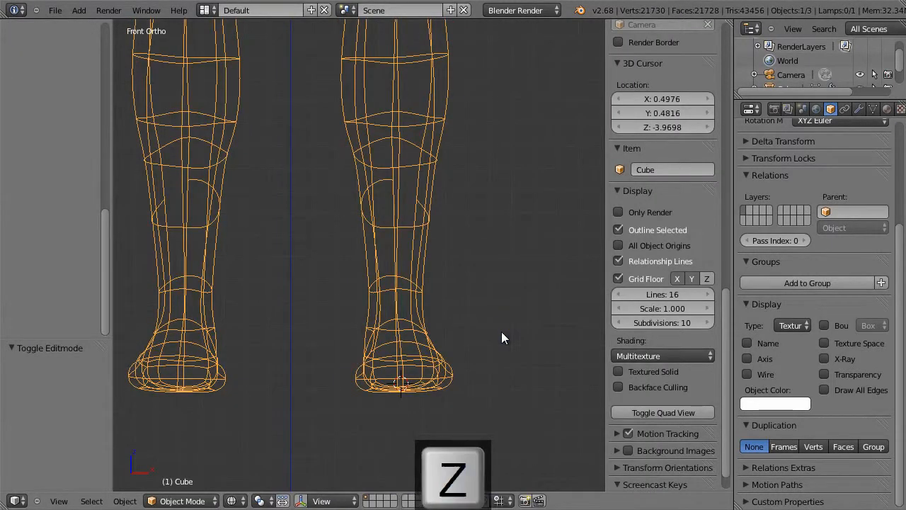
scroll(505, 328, "down", 4)
scroll(506, 329, "up", 4)
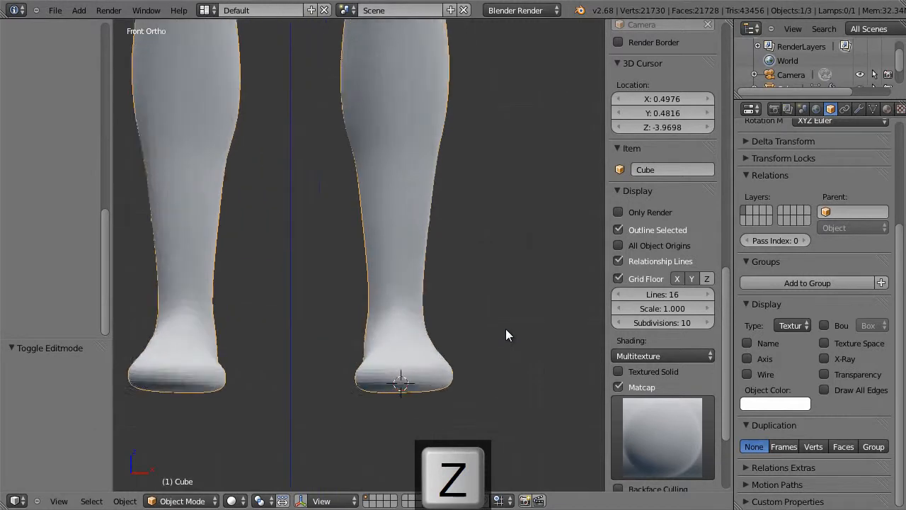
key("Tab")
key("s")
left_click(488, 320)
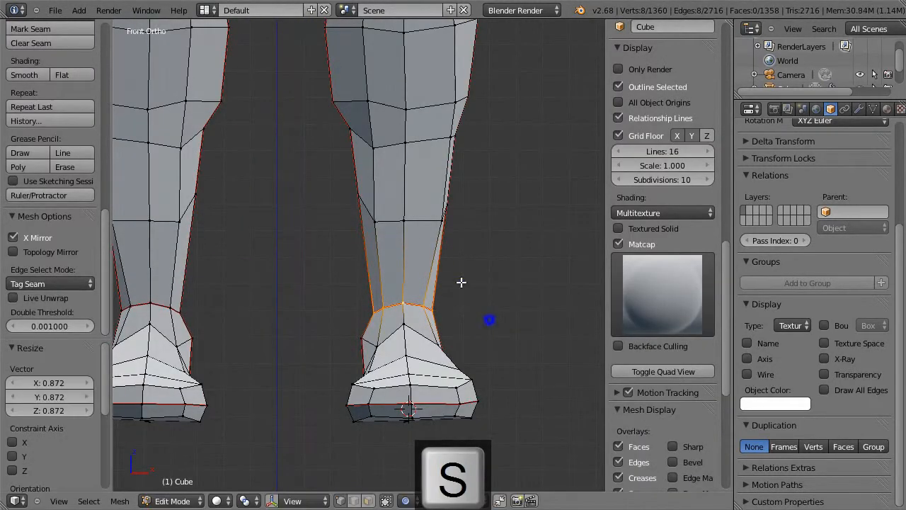
- Scale the lower calf edge loop above the ankle to 0.910, and its two front side vertices to 0.767 along X
right_click(419, 217, "alt")
key("s")
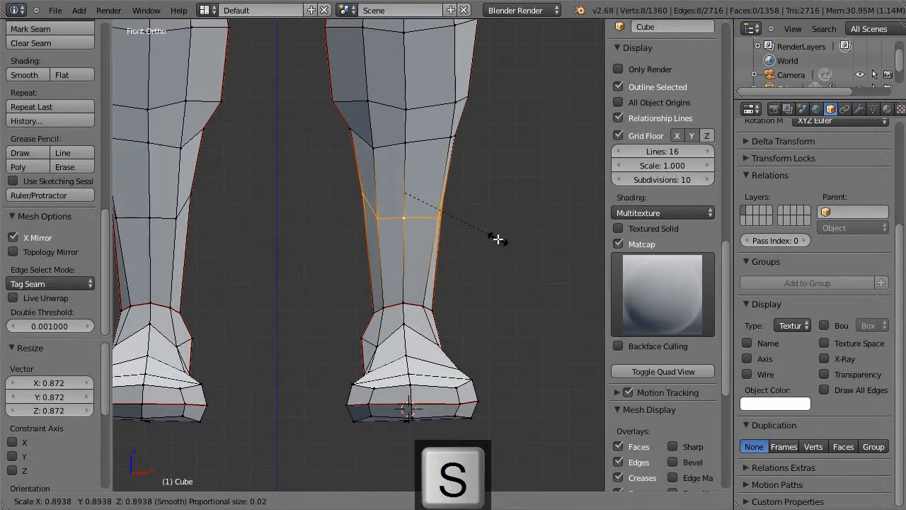
left_click(500, 239)
right_click(405, 217)
right_click(376, 217)
right_click(437, 217, "shift")
key("s")
key("x")
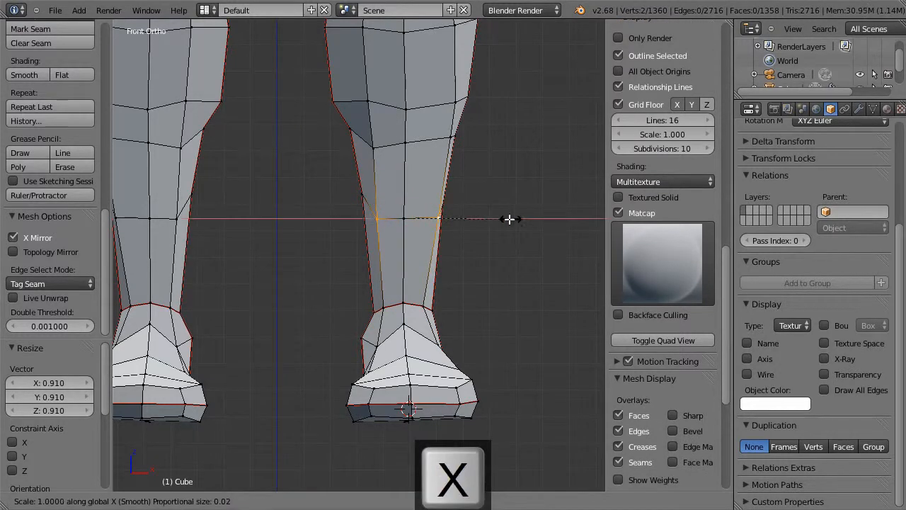
left_click(485, 217)
- In right view, move the two vertices at the back of the ankle by Y 0.029 and Z 0.005 and rotate them 2.421°
middle_click_drag(485, 217, 333, 224)
key("KP_3")
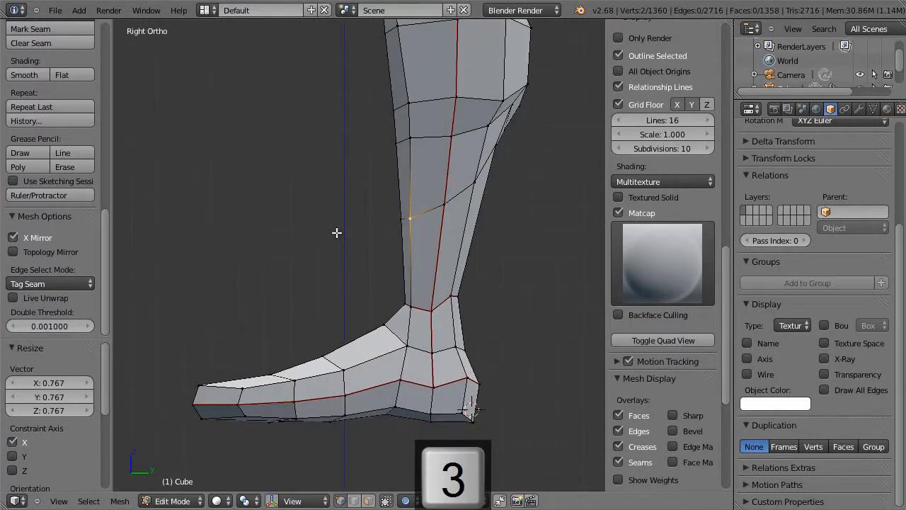
right_click(463, 346)
key("g")
left_click(488, 301)
key("r")
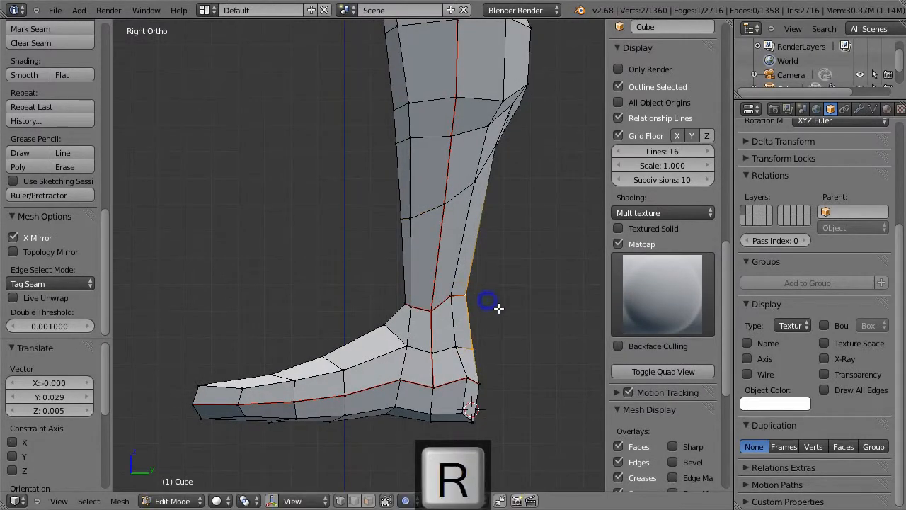
left_click(510, 300)
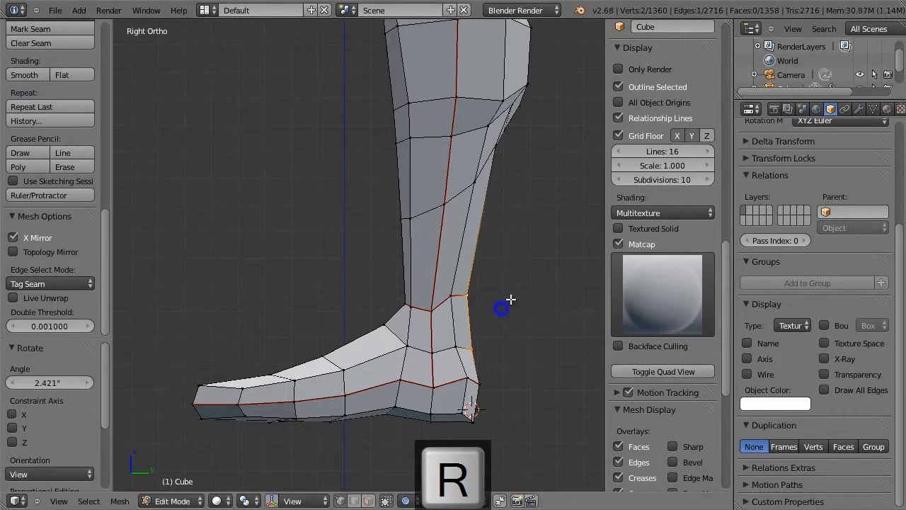
- Adjust the mesh position at the back of the ankle once more and preview the smoothed lower leg in object mode
key("g")
left_click(454, 296)
key("Tab")
scroll(529, 324, "down", 3)
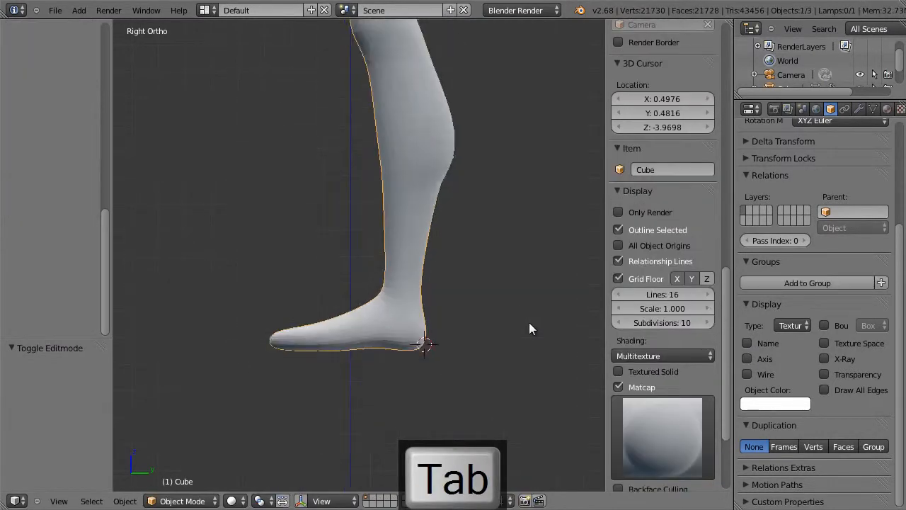